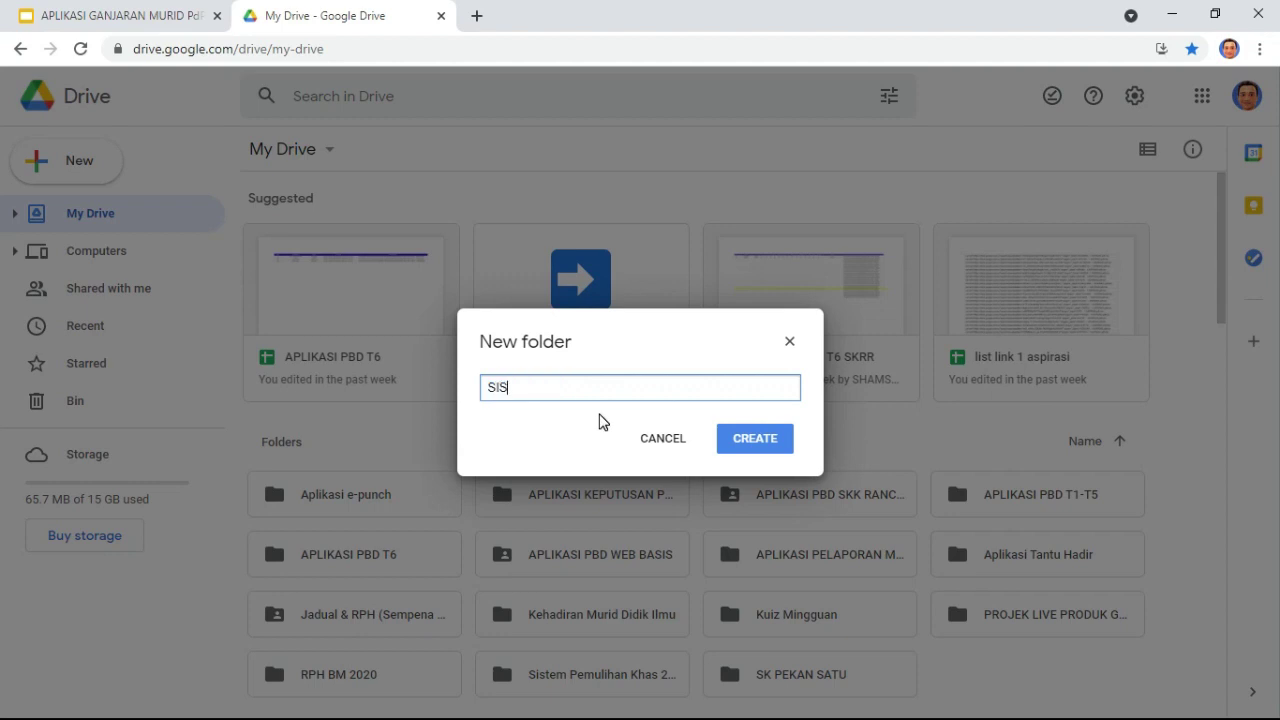
# Step: Create a Drive folder named SISTEM GANJARAN HADIR MURID and open it
pyautogui.write('TEM GANJARAN HADIR MURID')
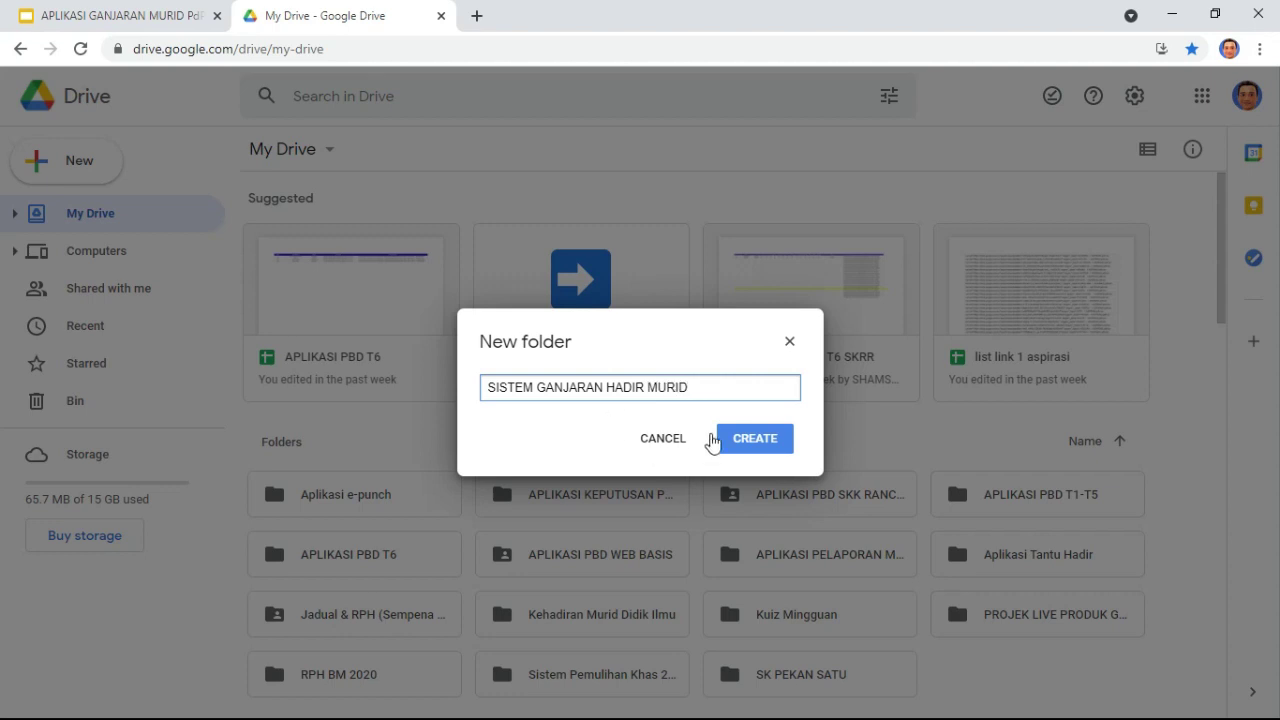
pyautogui.click(752, 438)
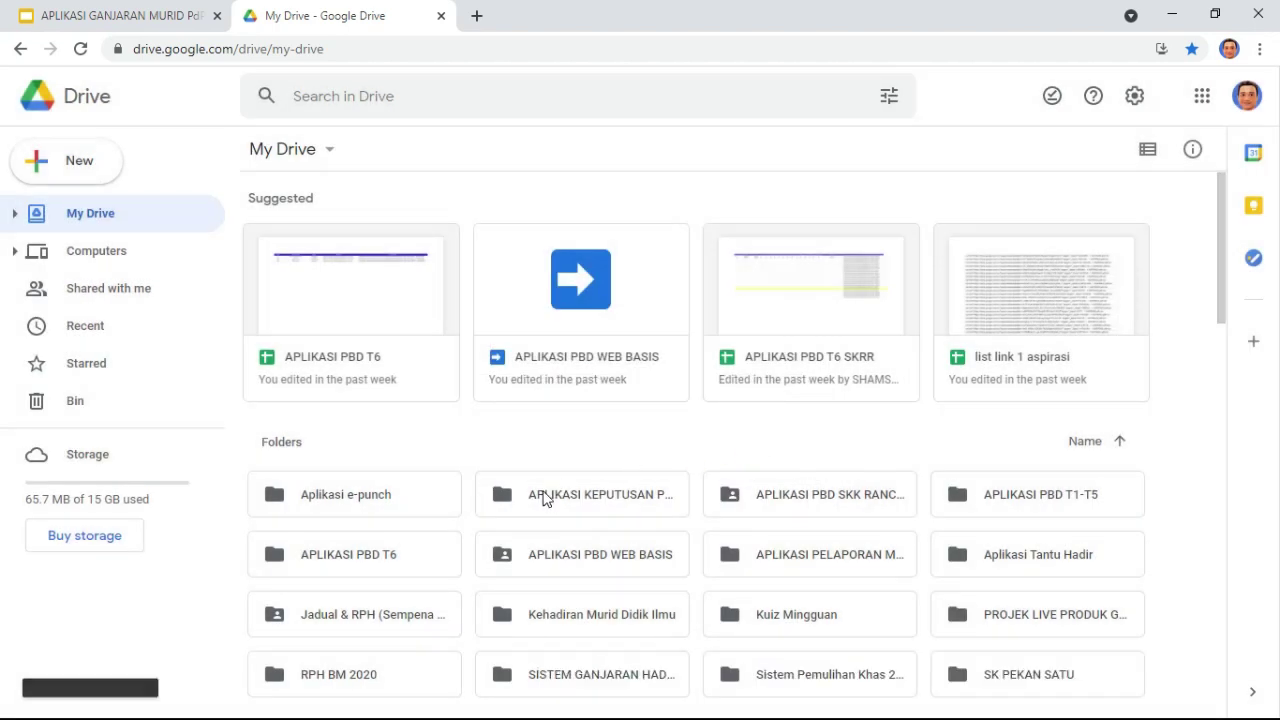
pyautogui.doubleClick(590, 400)
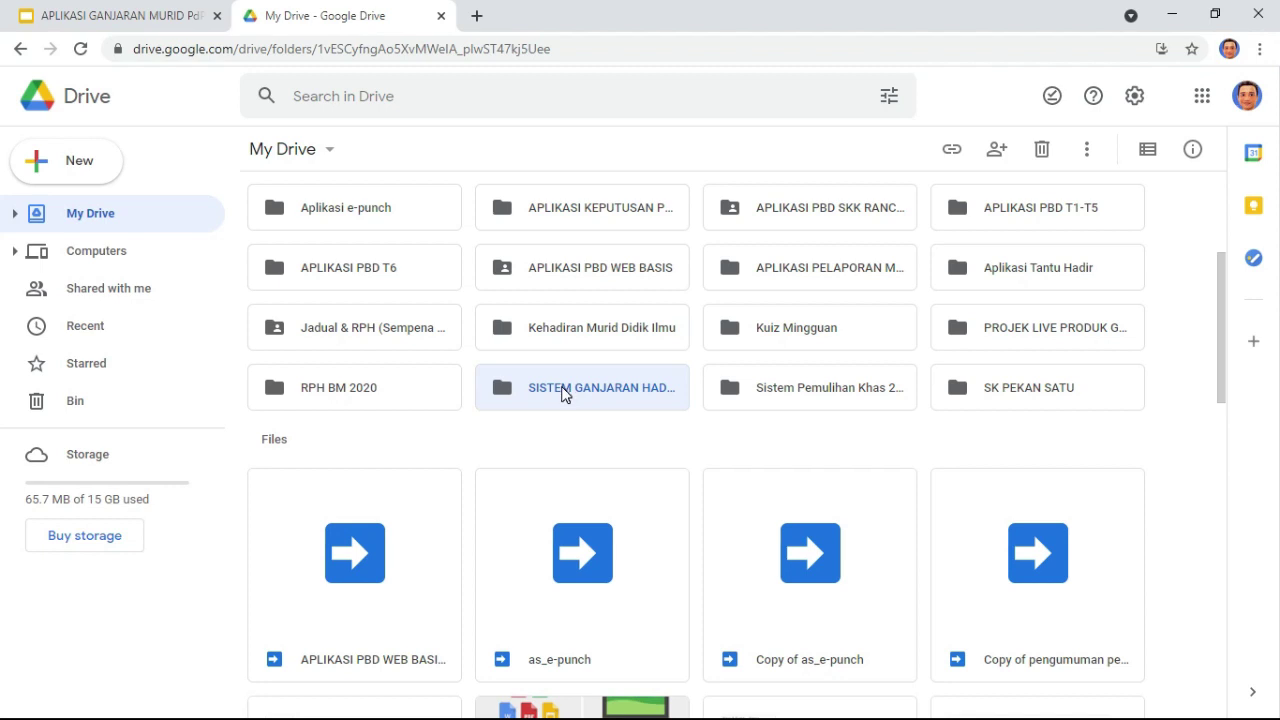
# Step: Start a new blank Google Form inside this folder
pyautogui.rightClick(491, 340)
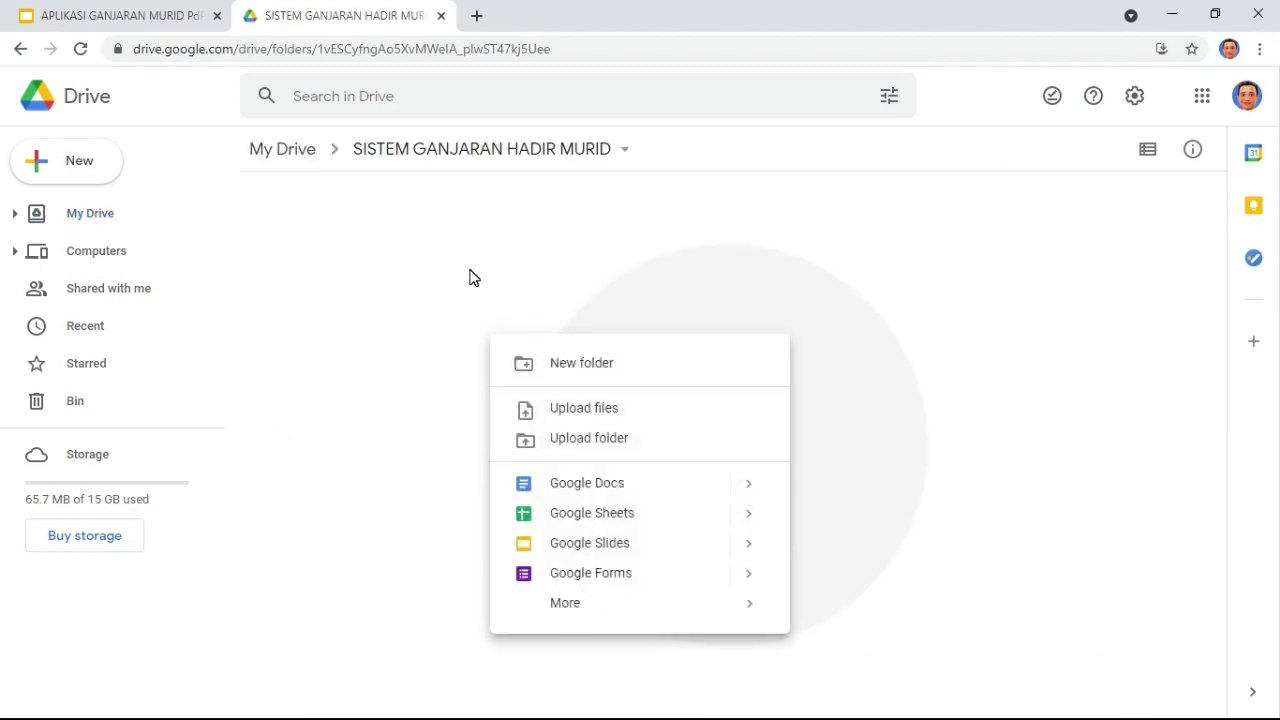
pyautogui.moveTo(748, 576)
pyautogui.click(858, 592)
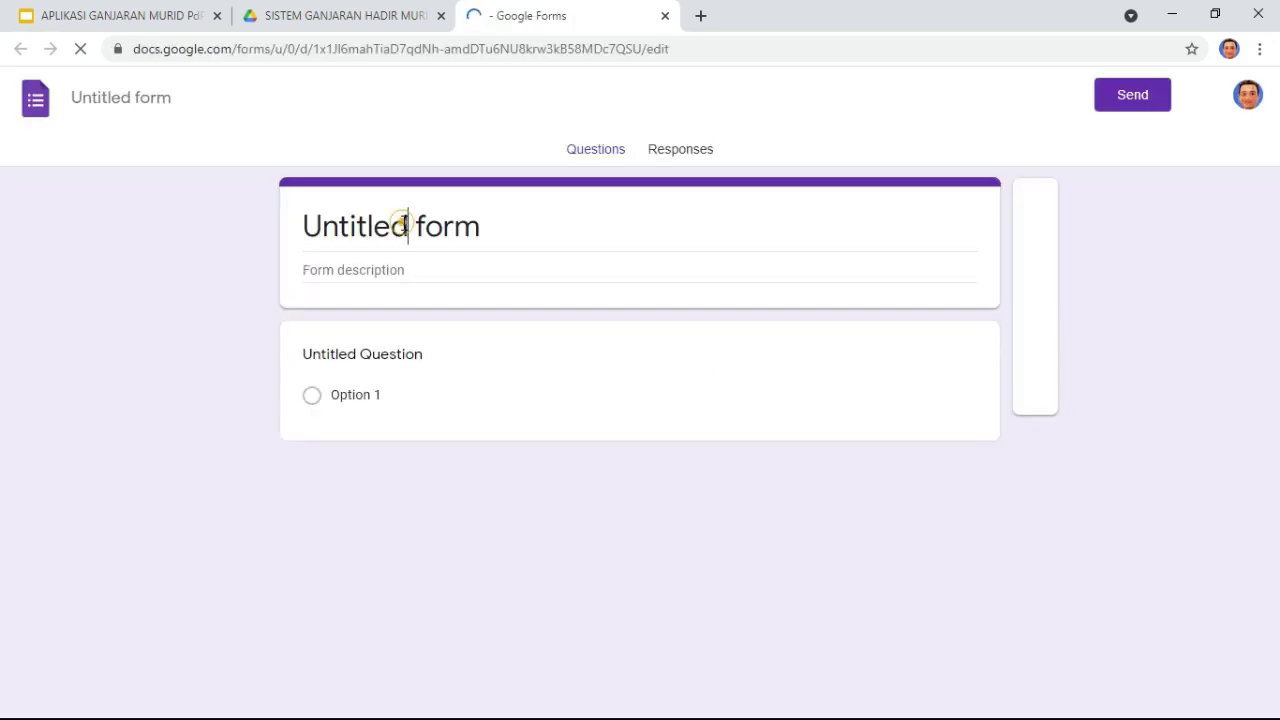
# Step: Title the form BORANG KEHADIRAN MURID
pyautogui.click(405, 224)
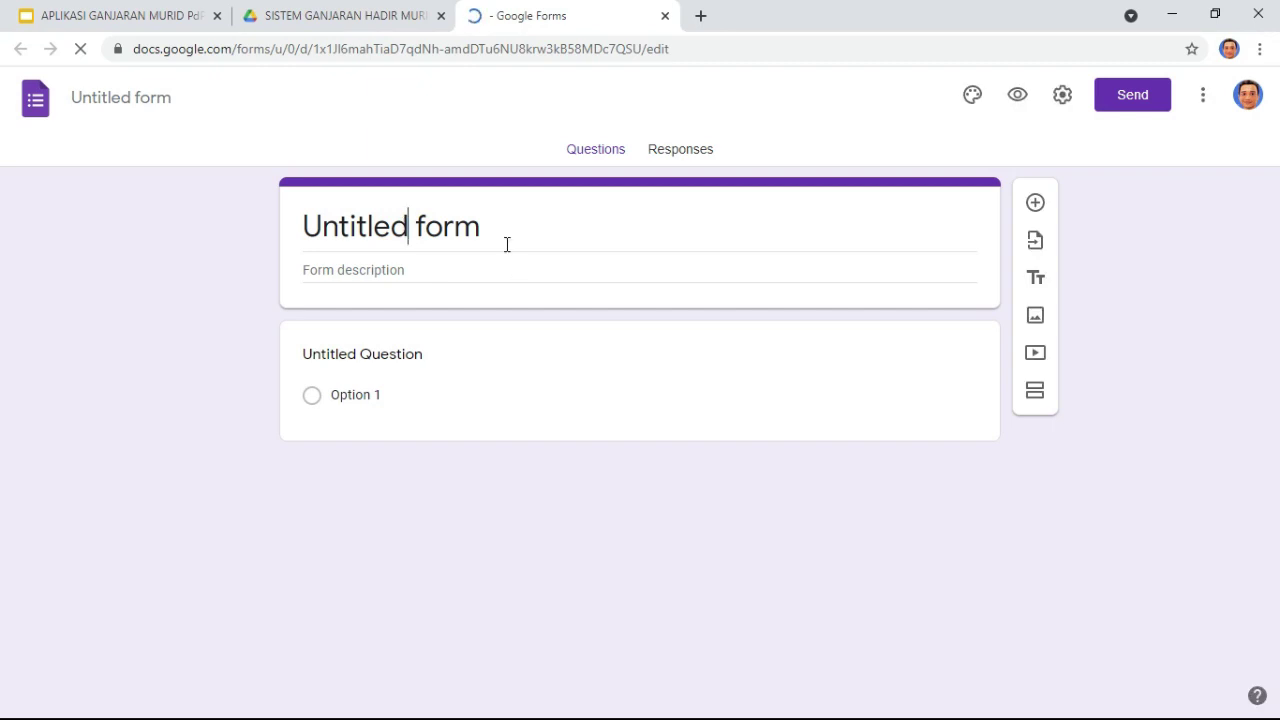
pyautogui.moveTo(491, 229); pyautogui.dragTo(286, 230)
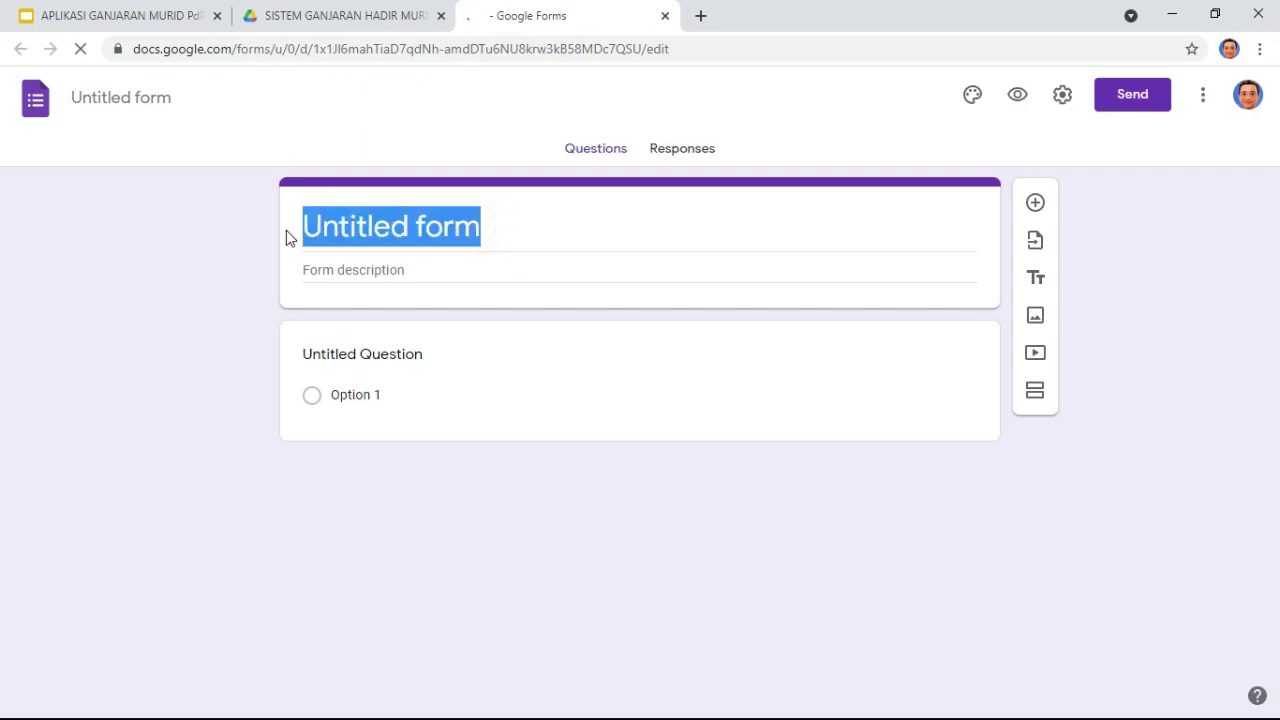
pyautogui.write('BOARN')
pyautogui.press('BackSpace')
pyautogui.press('BackSpace')
pyautogui.press('BackSpace')
pyautogui.write('RAN')
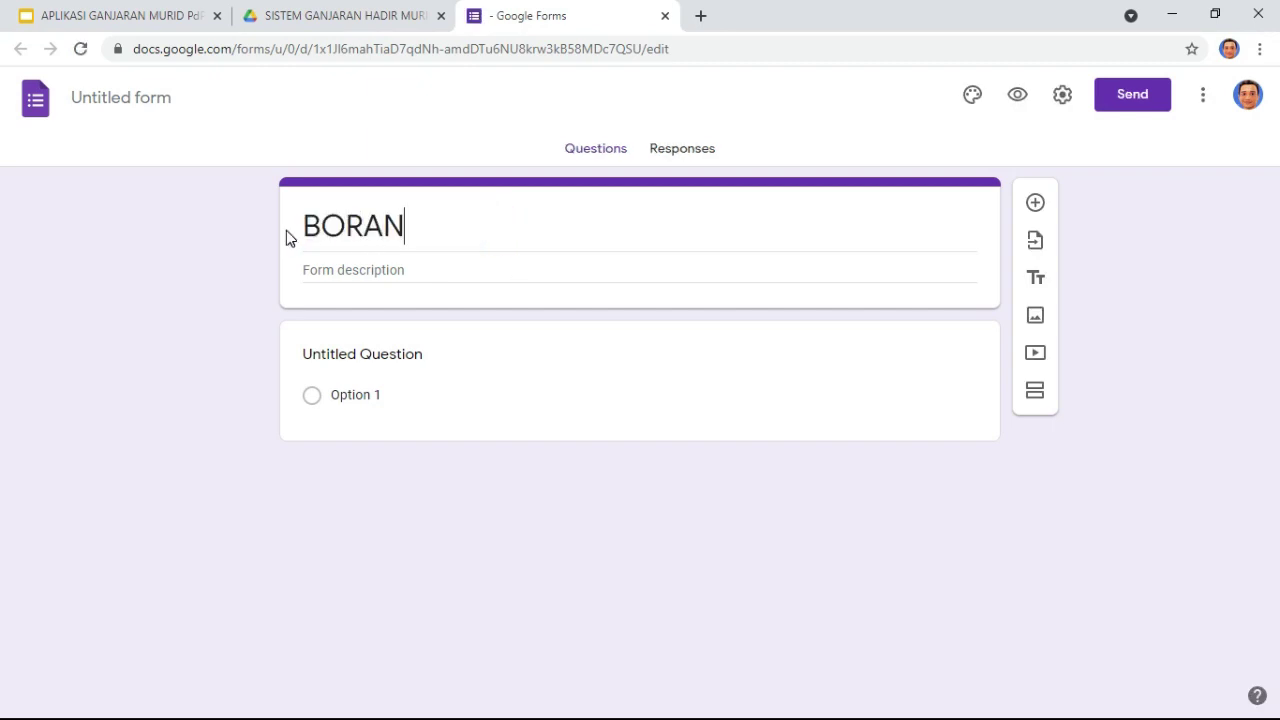
pyautogui.write('G KEHADIRAN MURIS')
pyautogui.press('BackSpace')
pyautogui.write('D')
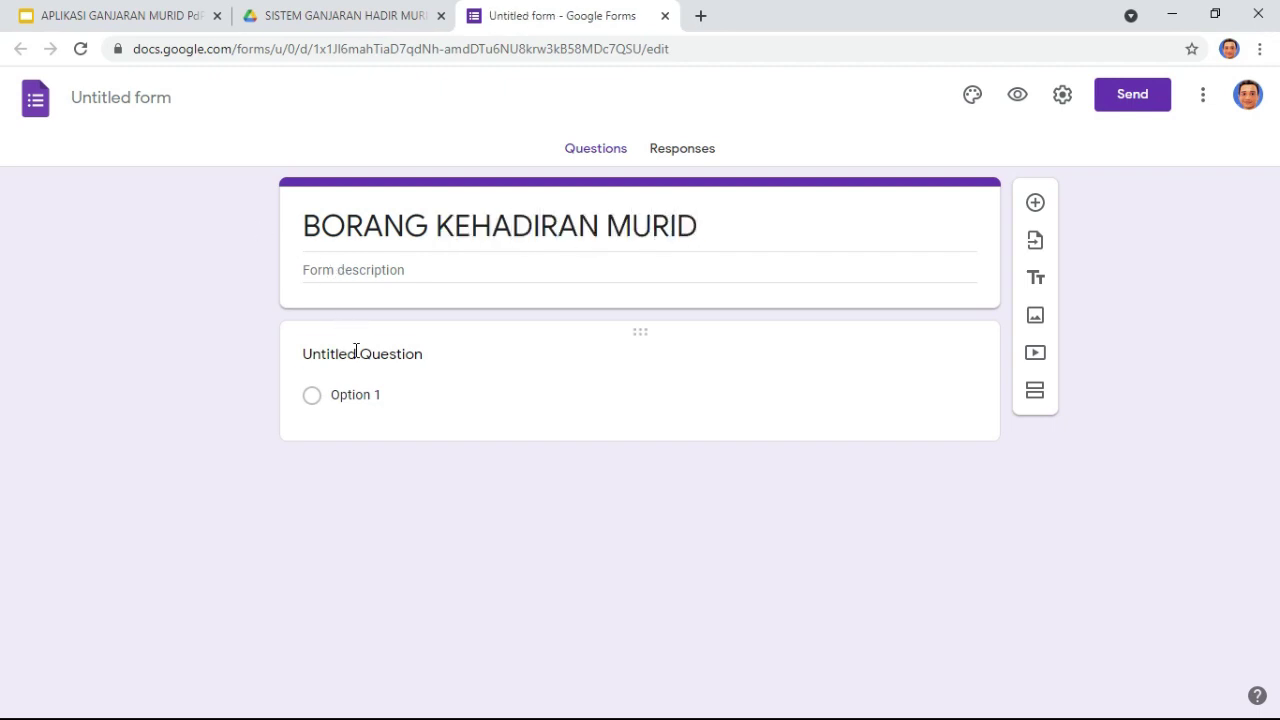
pyautogui.click(356, 352)
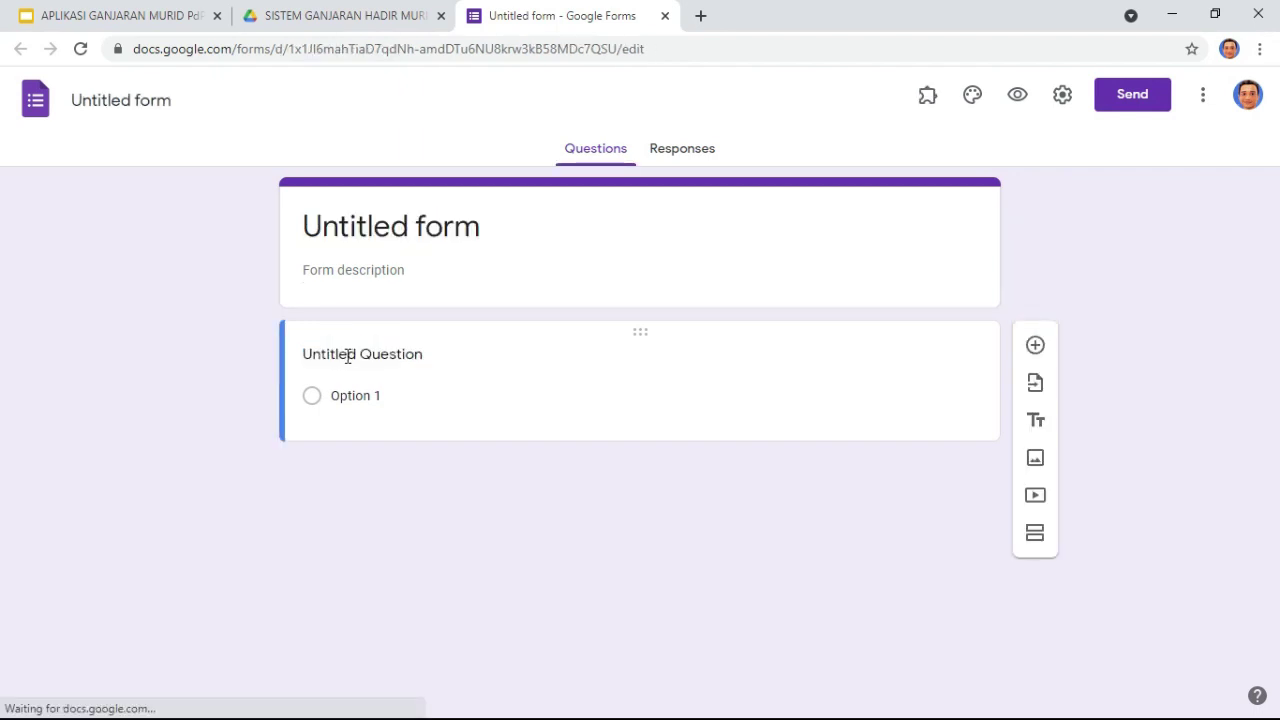
pyautogui.click(365, 222)
pyautogui.write('BOR')
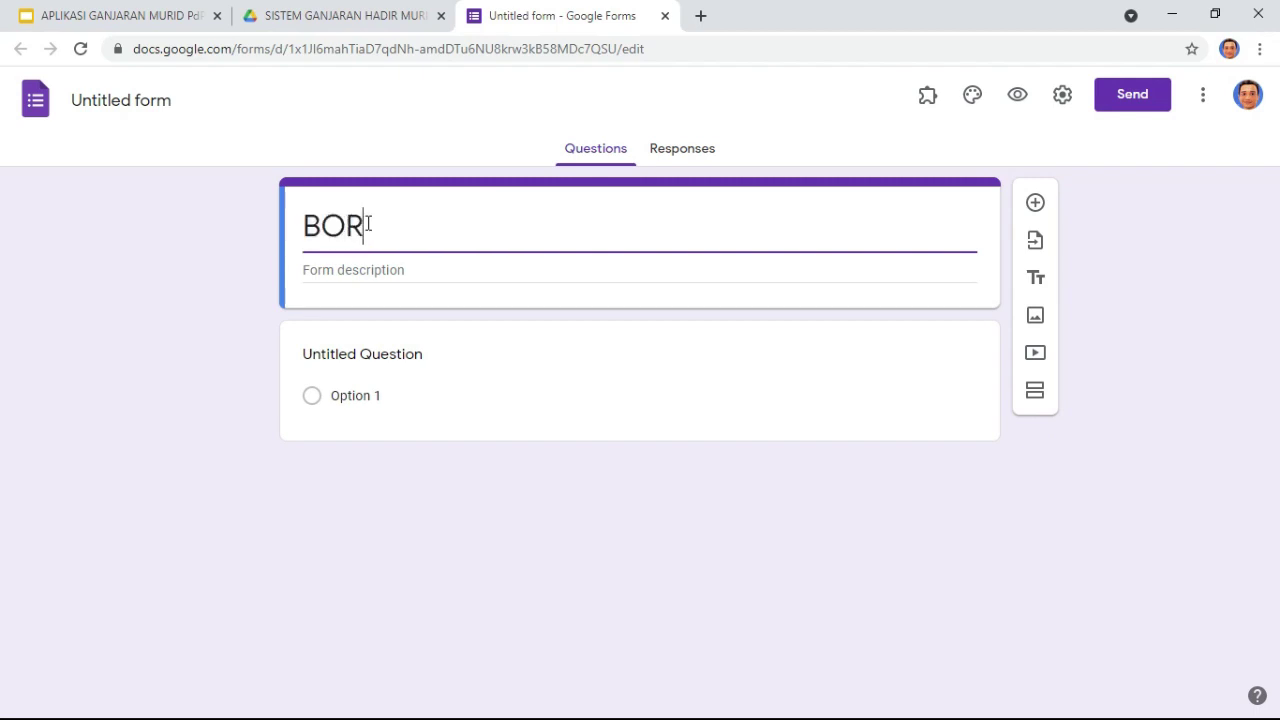
pyautogui.write('ANG KEHADIRAN MURID')
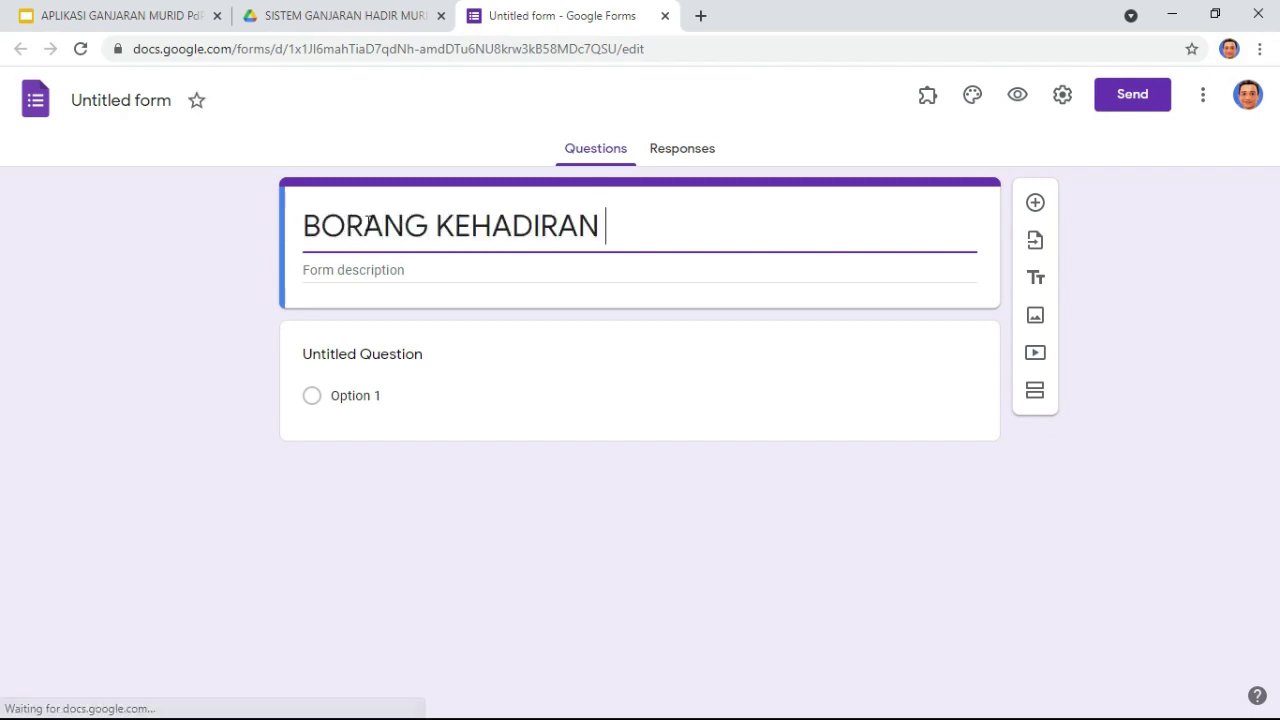
# Step: Name the first question NAMA: and make it a drop-down question
pyautogui.click(333, 356)
pyautogui.write('NAMA')
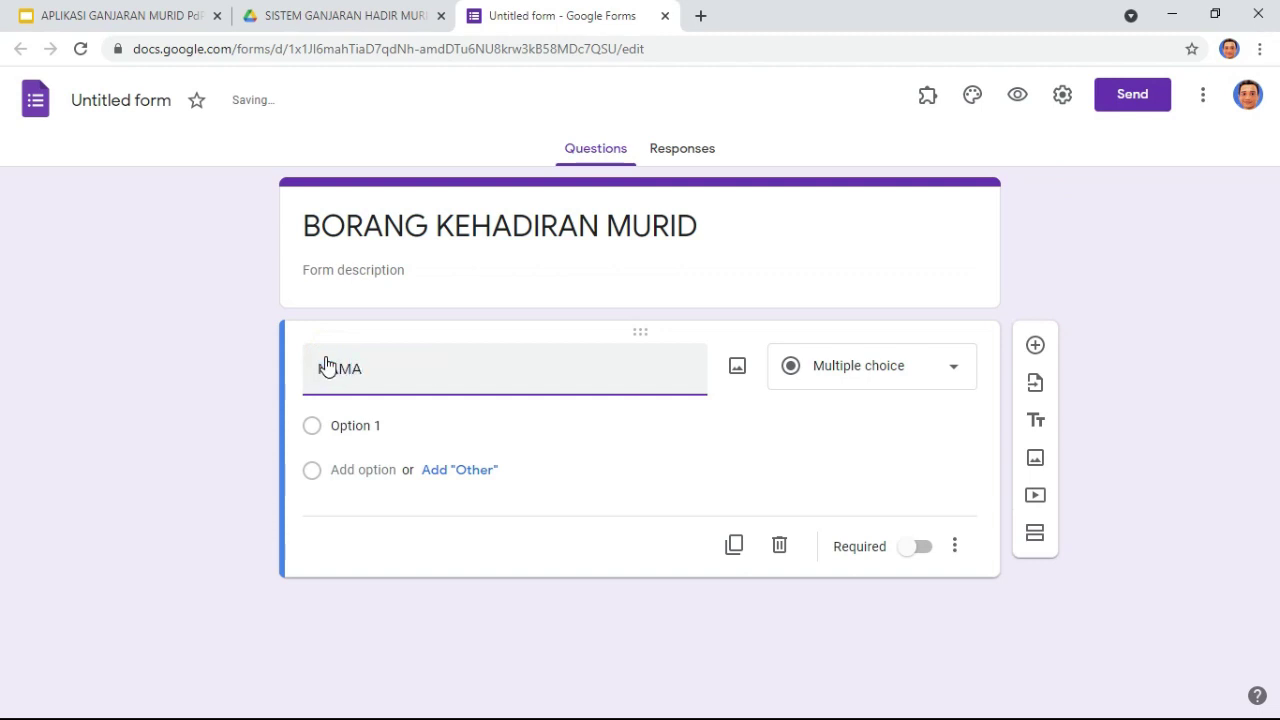
pyautogui.click(343, 425)
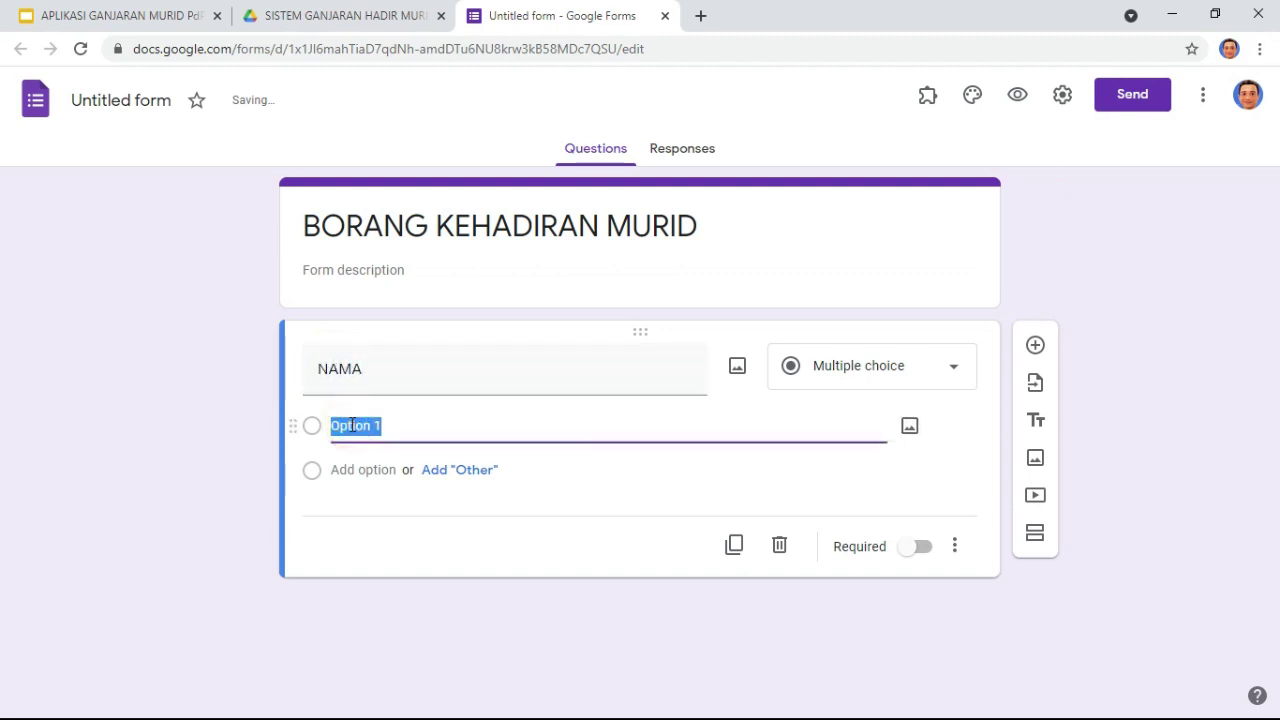
pyautogui.doubleClick(365, 370)
pyautogui.click(902, 374)
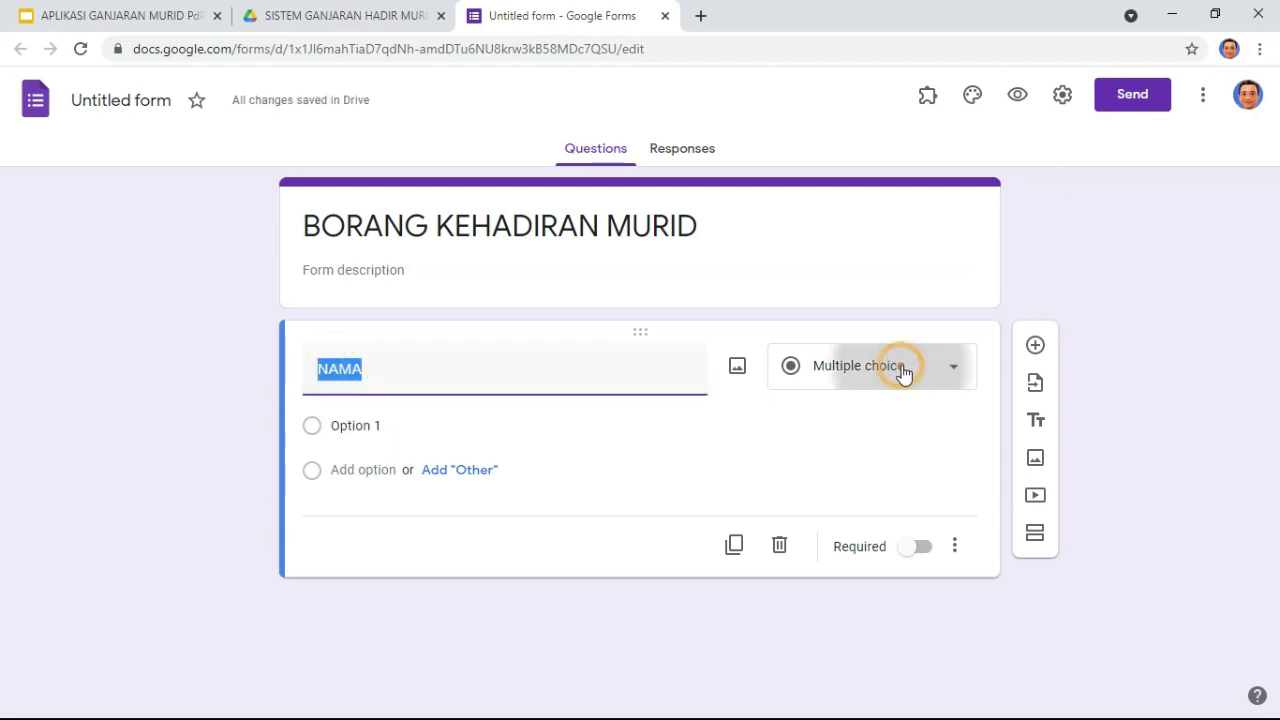
pyautogui.doubleClick(390, 365)
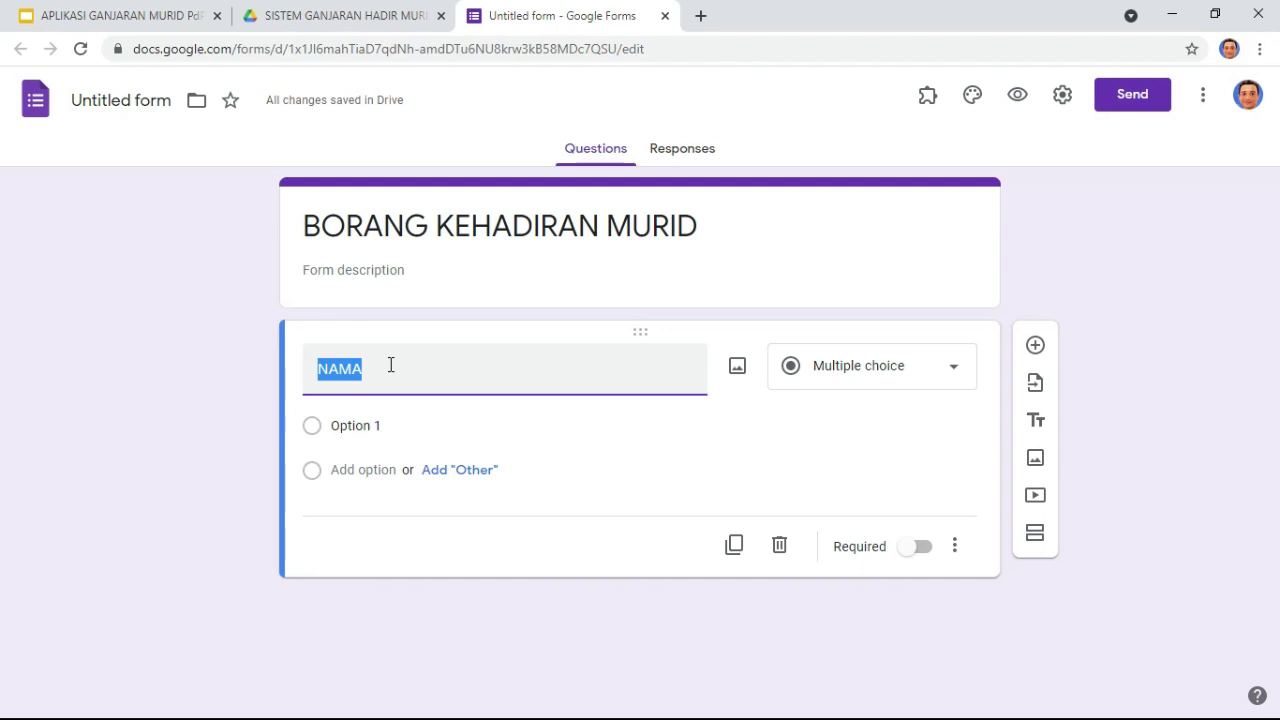
pyautogui.click(371, 431)
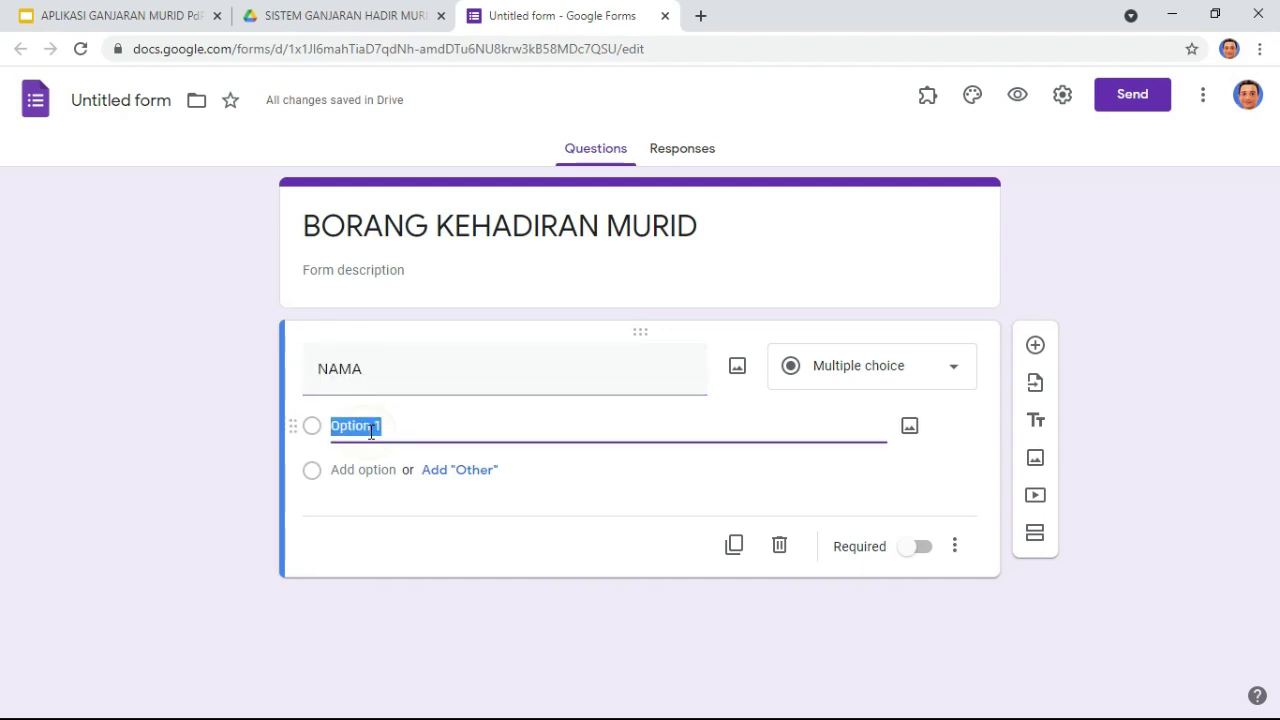
pyautogui.click(384, 368)
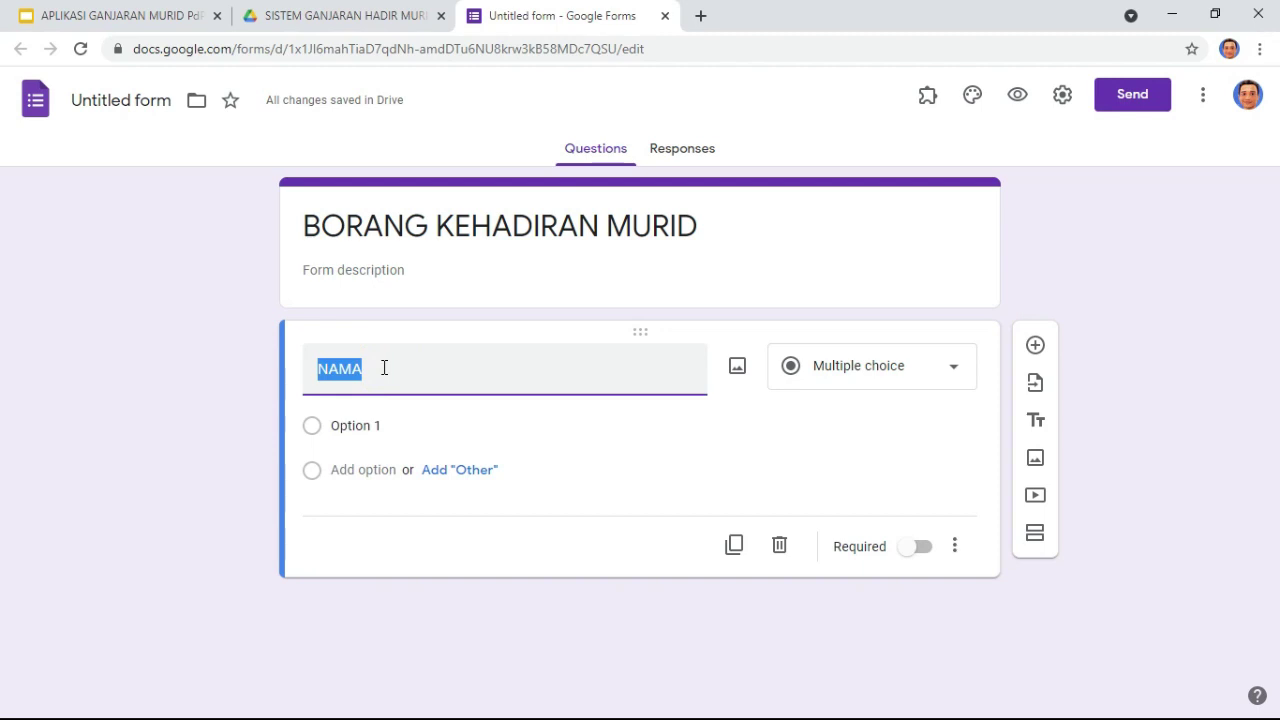
pyautogui.click(384, 368)
pyautogui.write(':')
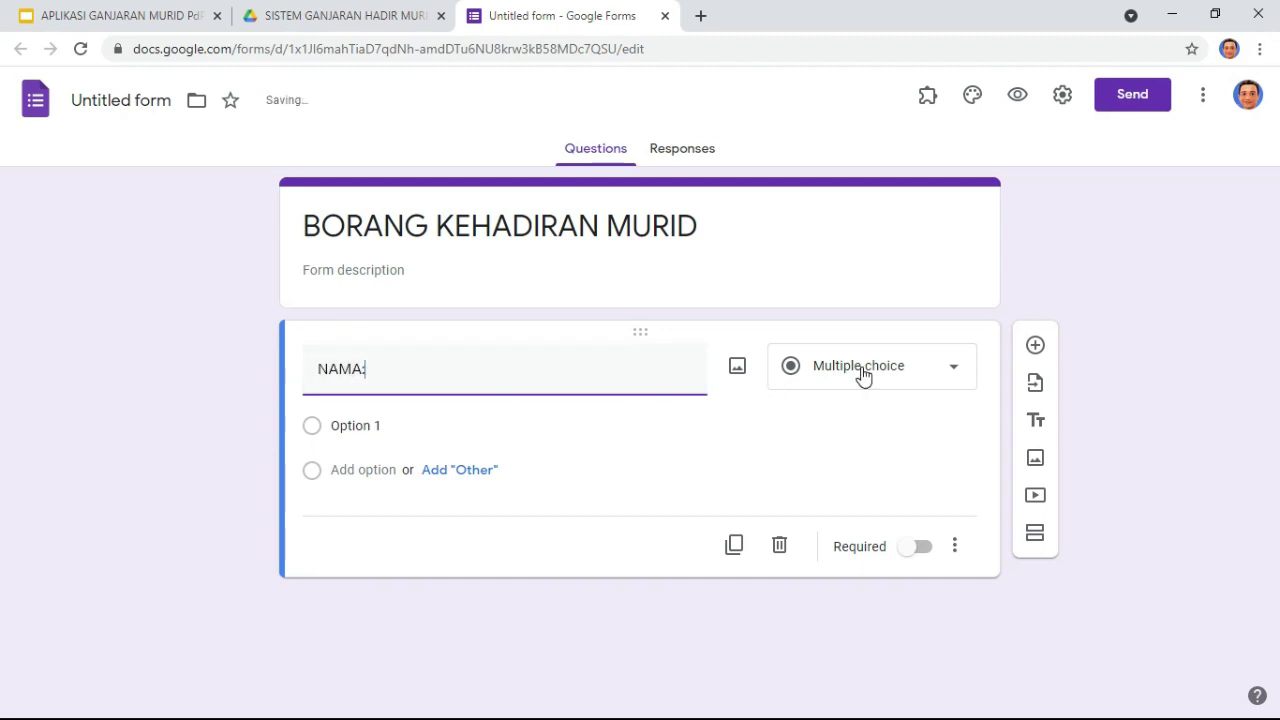
pyautogui.click(860, 370)
pyautogui.click(857, 340)
# Step: Enter three student names as the NAMA: drop-down options
pyautogui.click(349, 420)
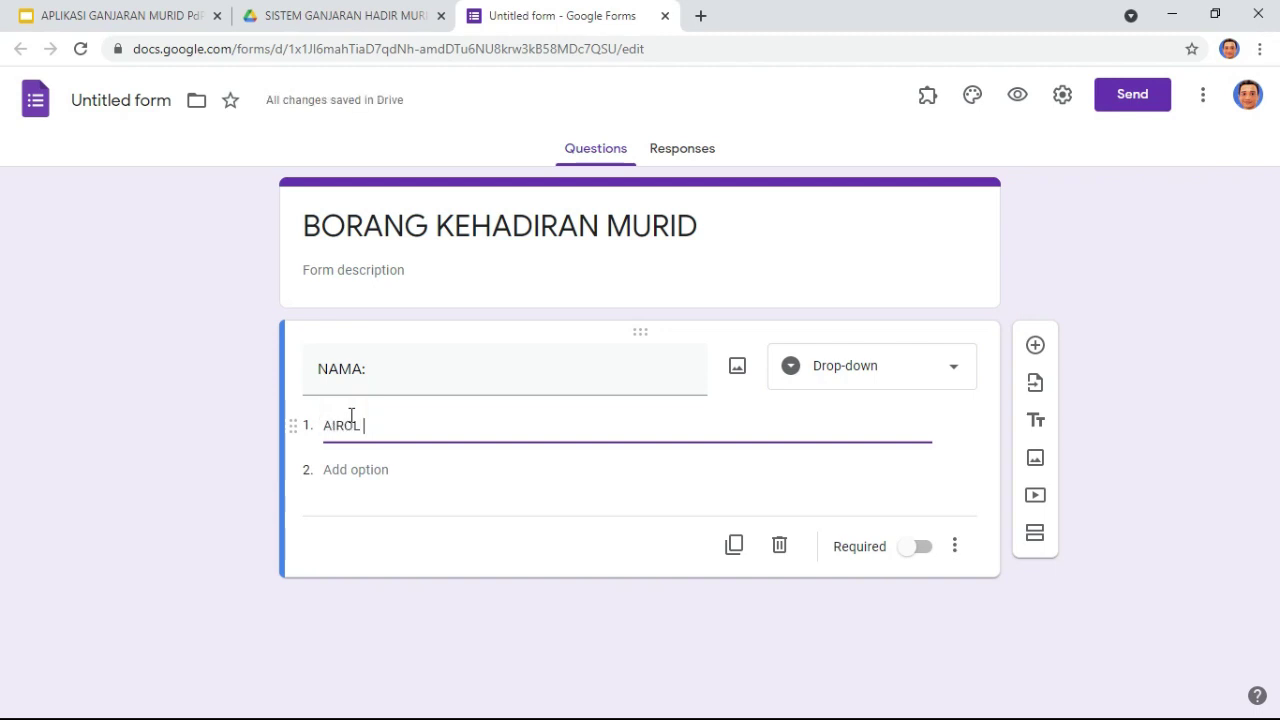
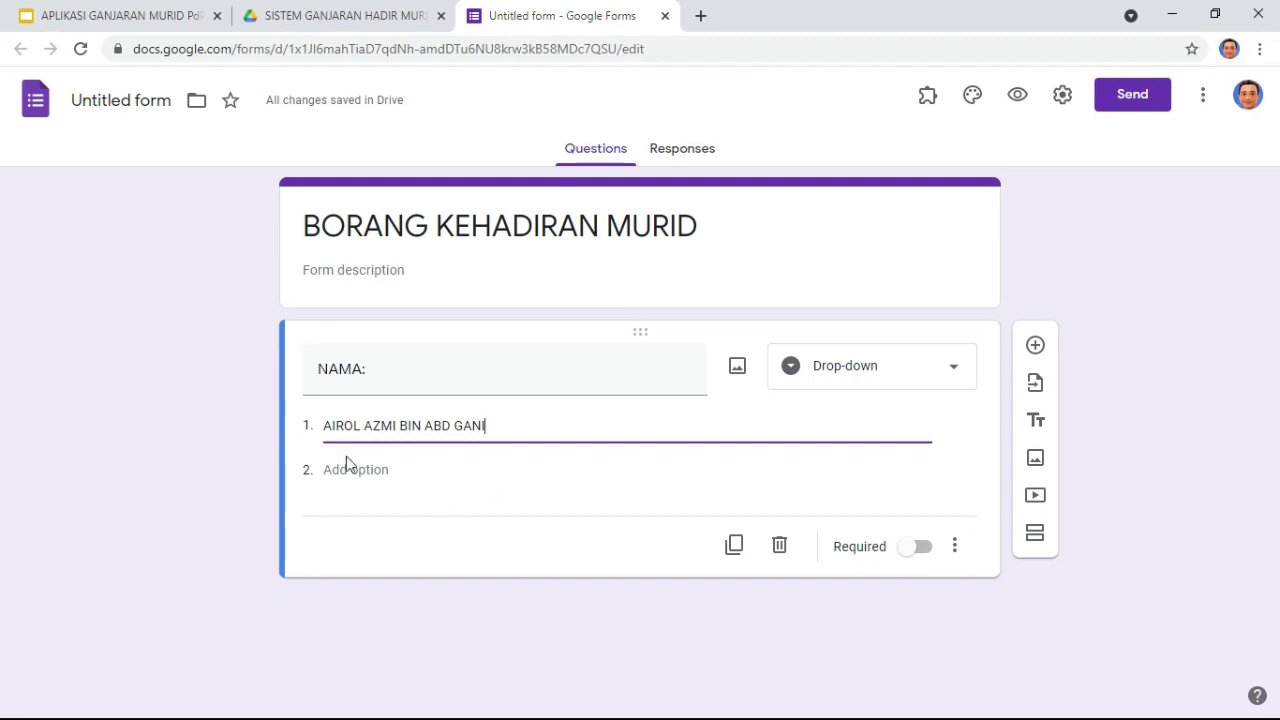
pyautogui.click(327, 430)
pyautogui.click(349, 471)
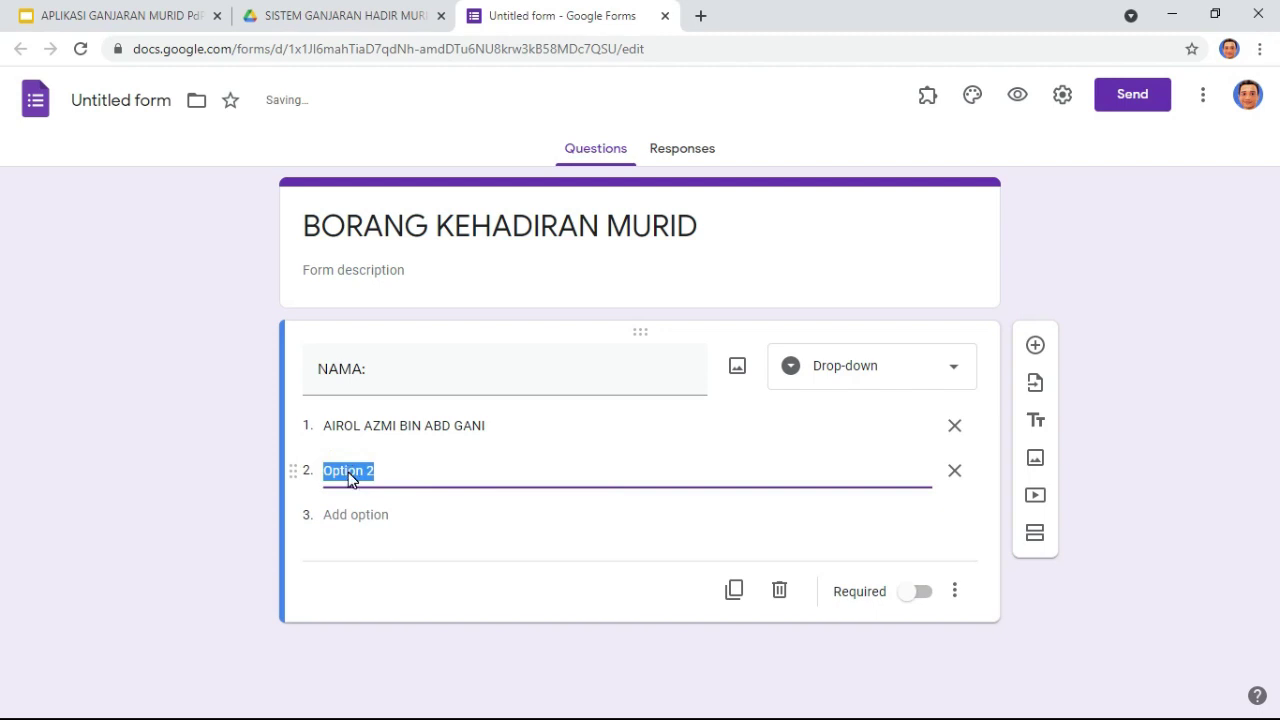
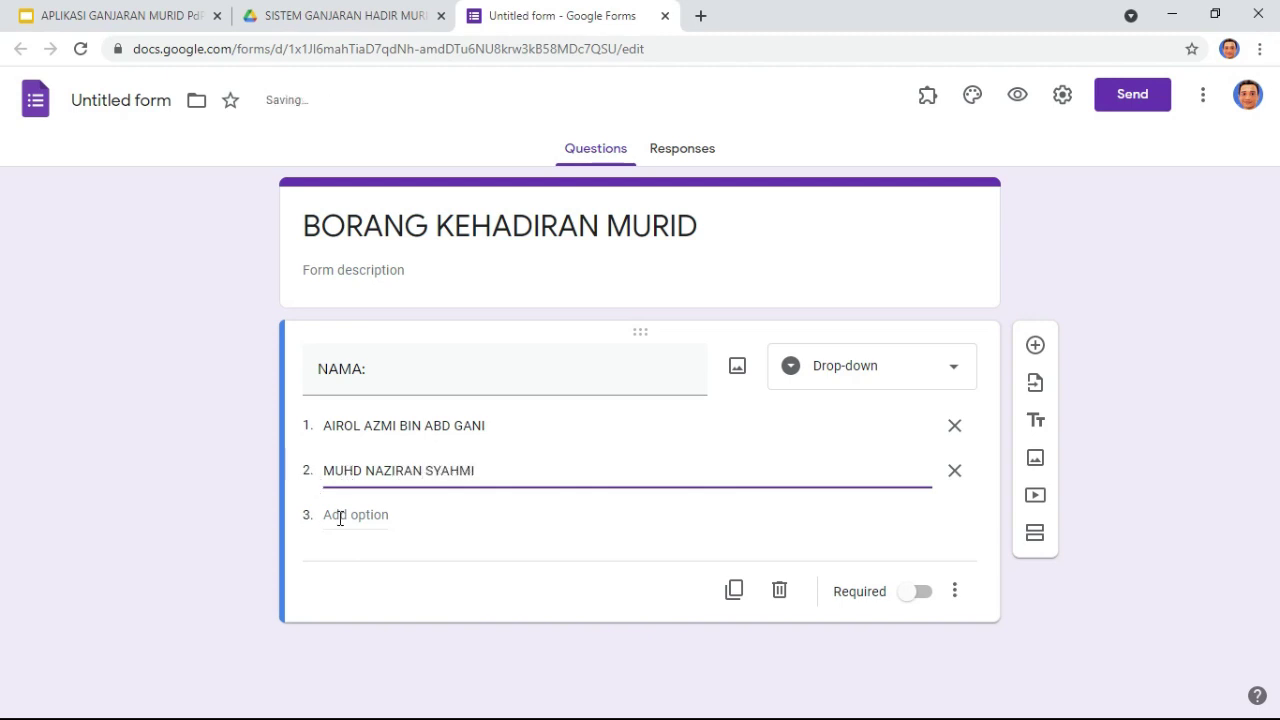
pyautogui.click(340, 516)
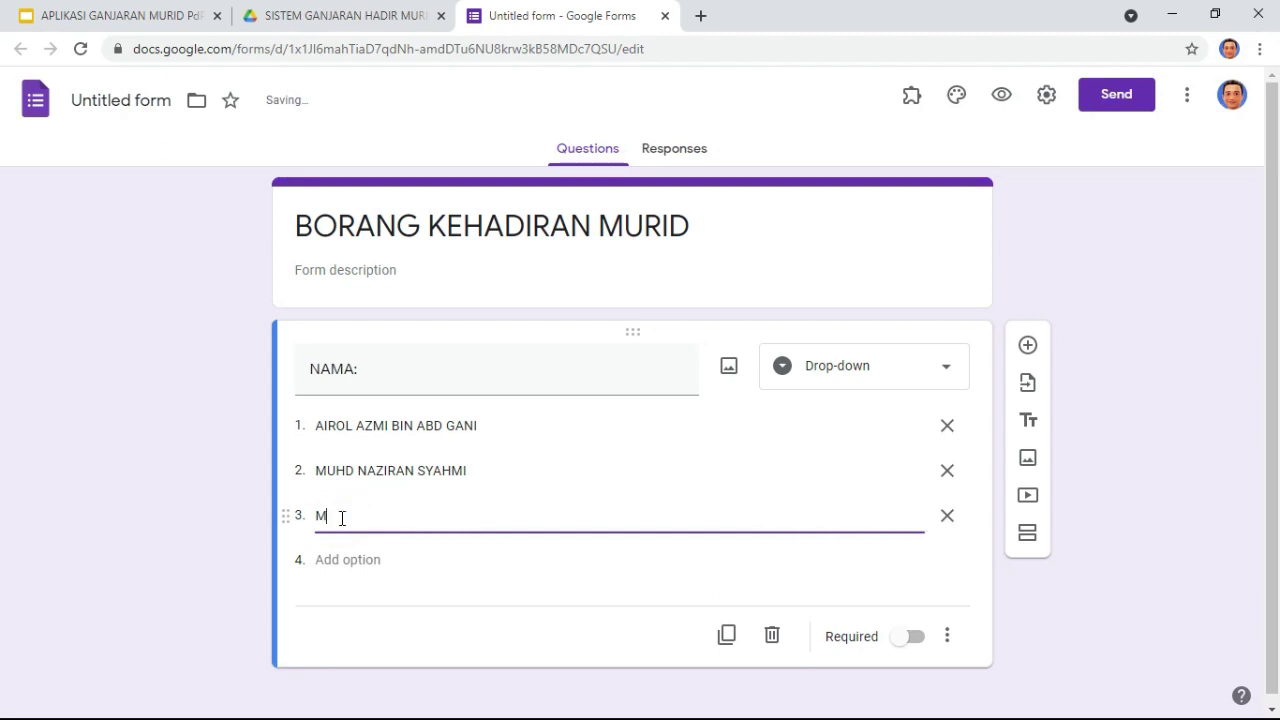
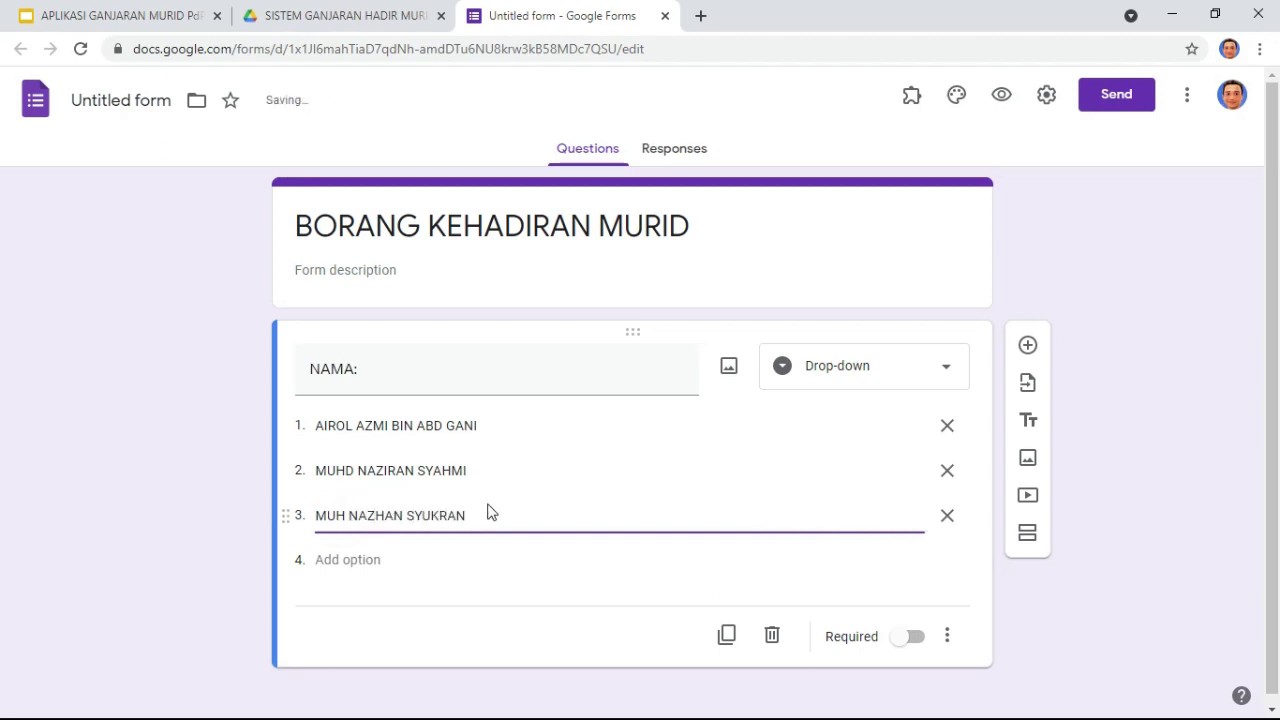
# Step: Finish the second and third names, mark NAMA: required, and add a question
pyautogui.tripleClick(489, 469)
pyautogui.click(487, 471)
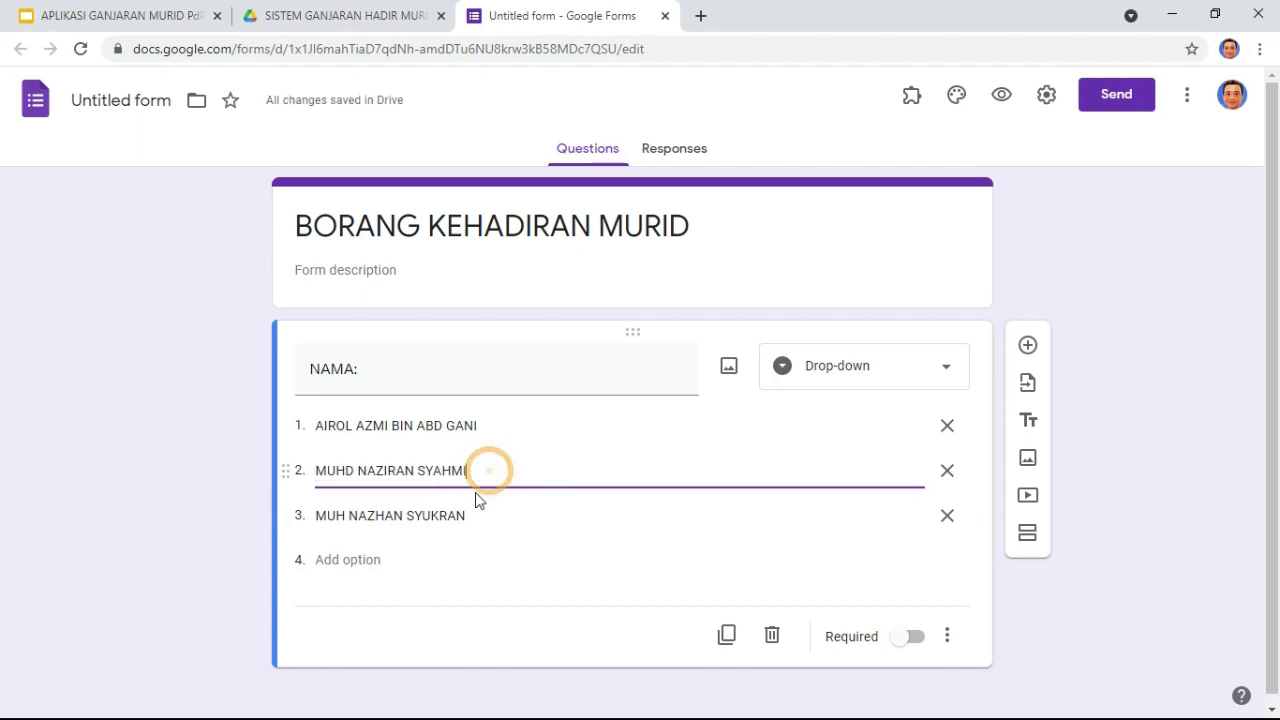
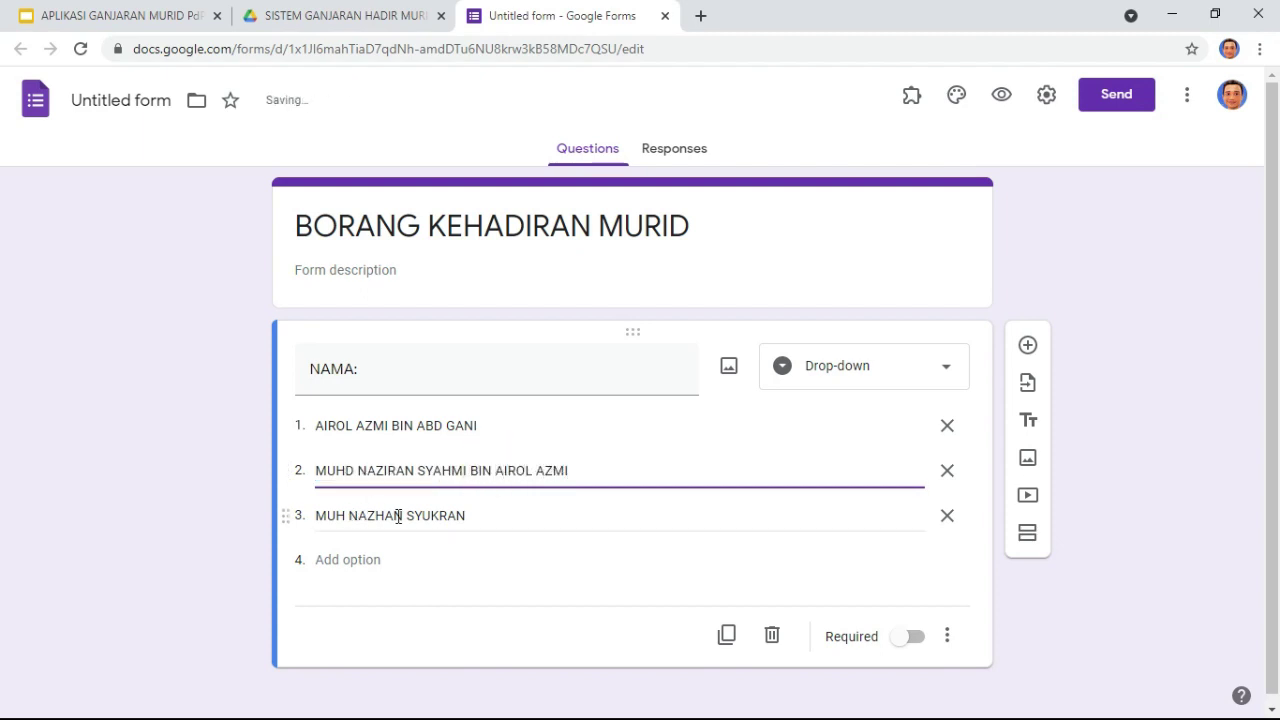
pyautogui.click(500, 510)
pyautogui.click(503, 512)
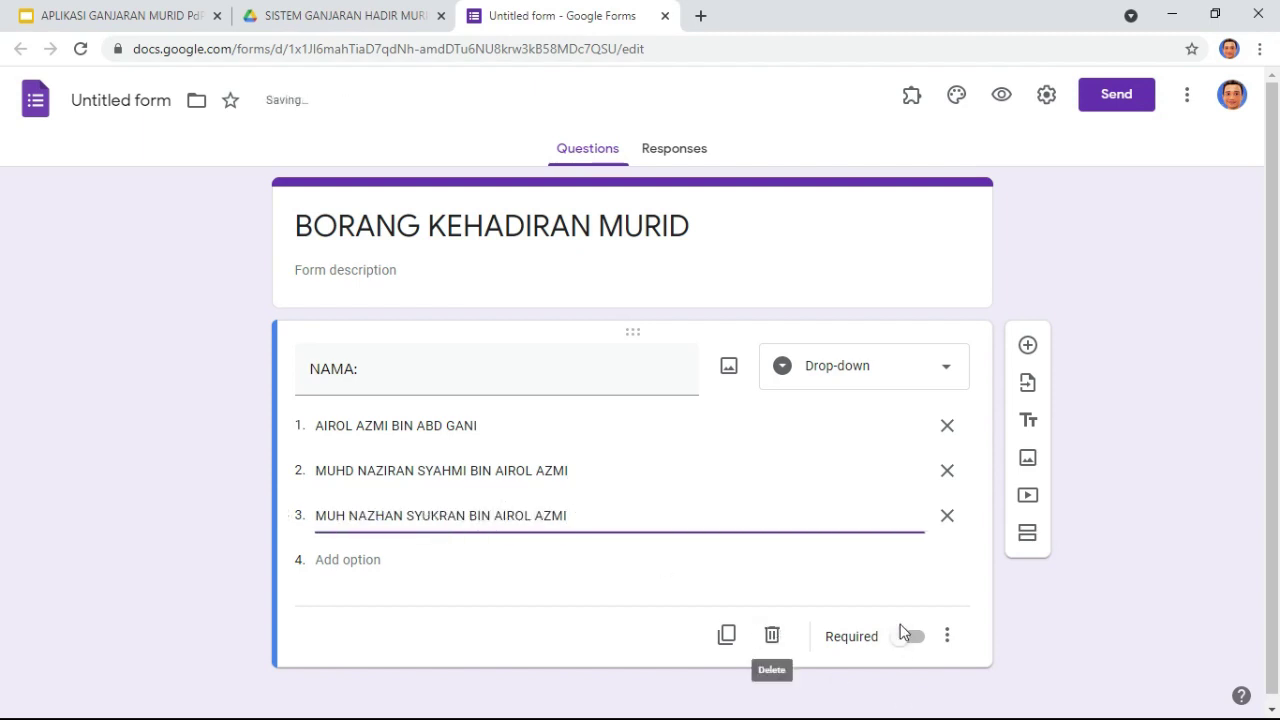
pyautogui.click(908, 637)
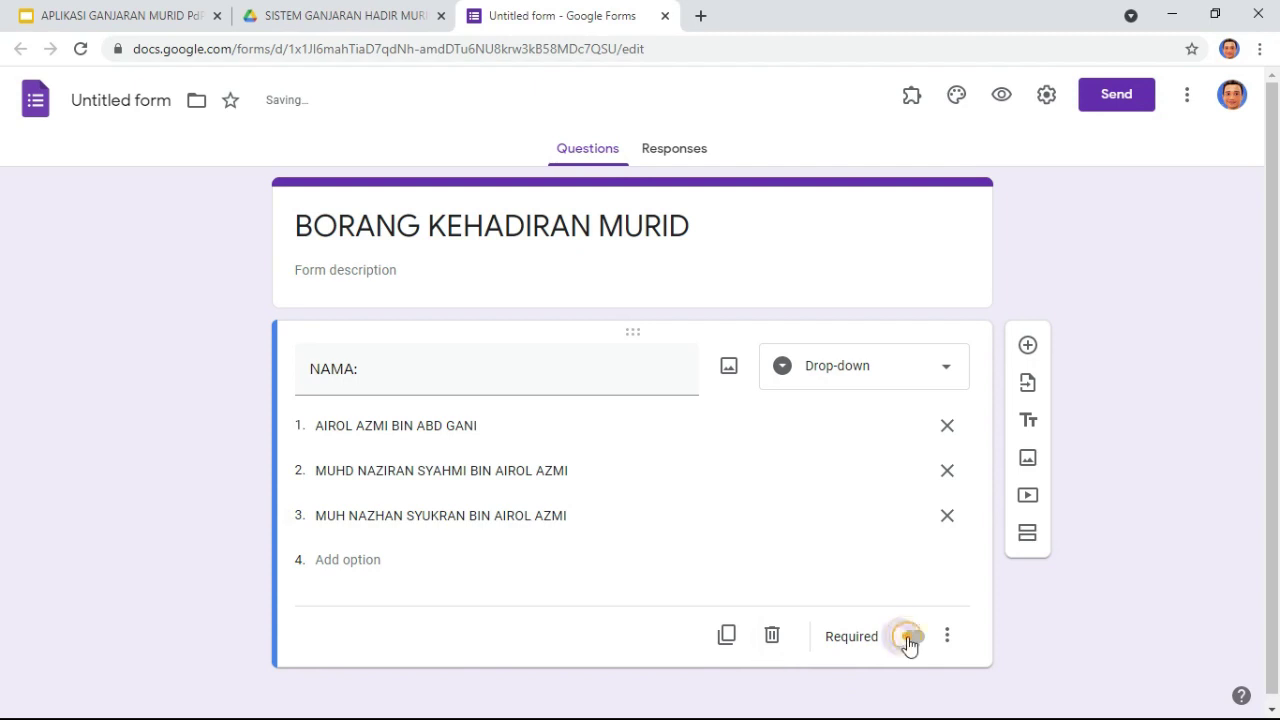
pyautogui.click(1026, 348)
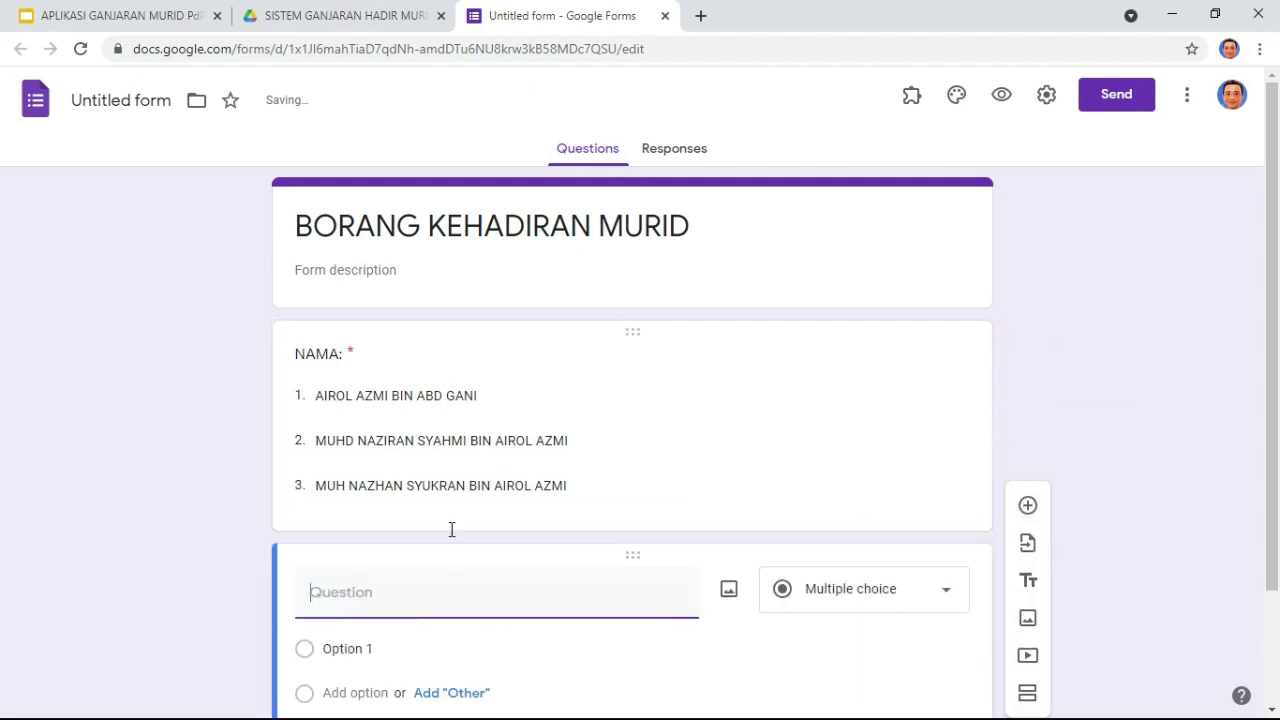
# Step: Title the new question TARIKH:, make it required, and drag it above NAMA:
pyautogui.write('TARIKH:')
pyautogui.click(909, 630)
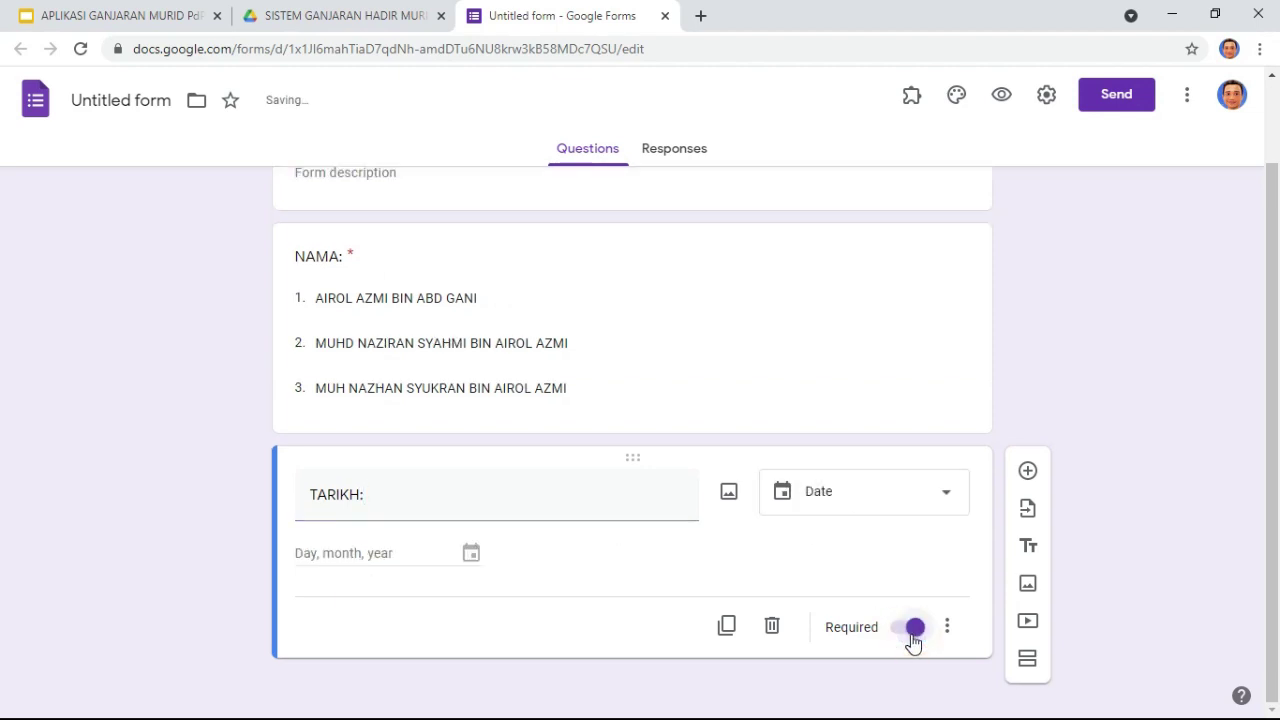
pyautogui.moveTo(617, 461); pyautogui.dragTo(580, 229)
pyautogui.click(637, 314)
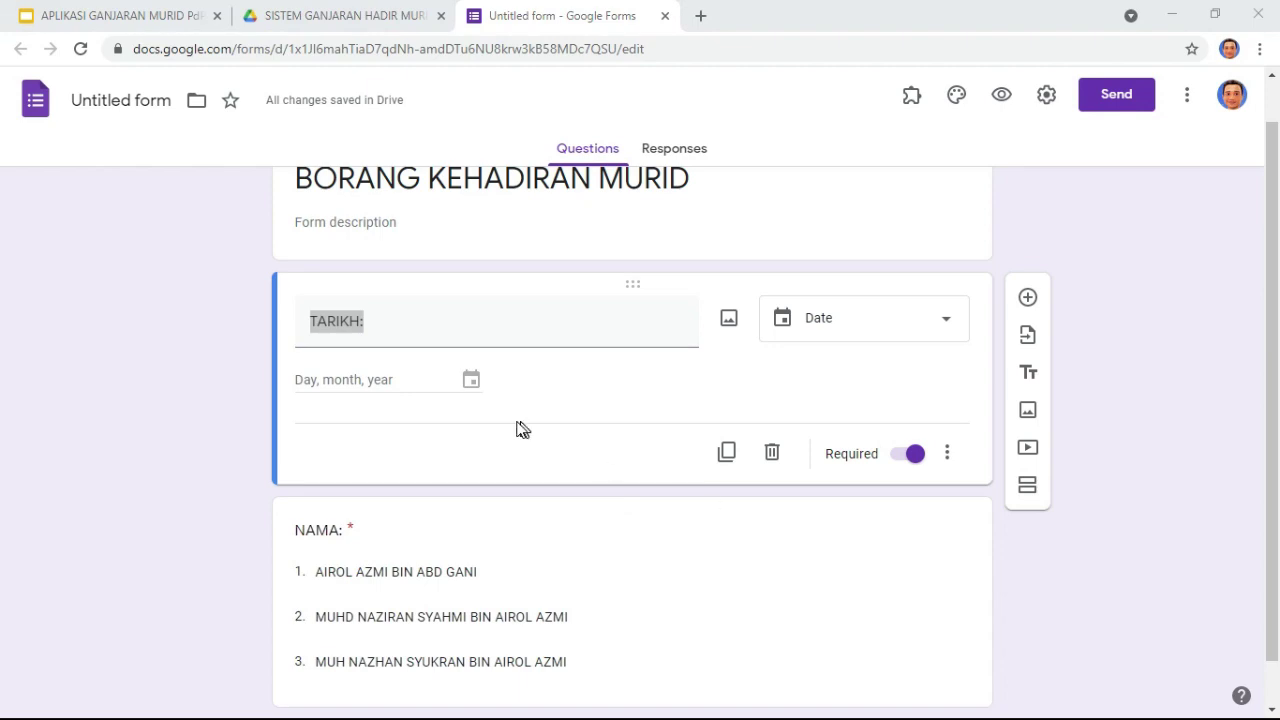
pyautogui.hotkey('alt', 'Tab')
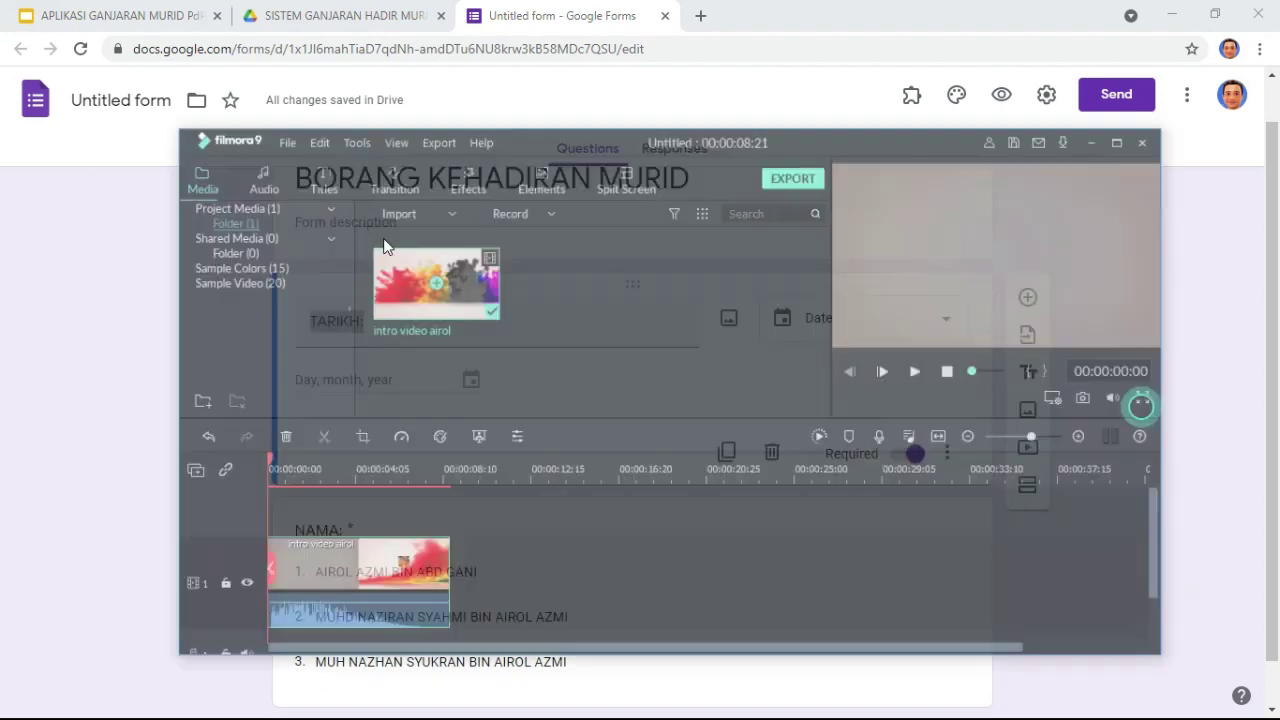
pyautogui.hotkey('alt', 'Tab')
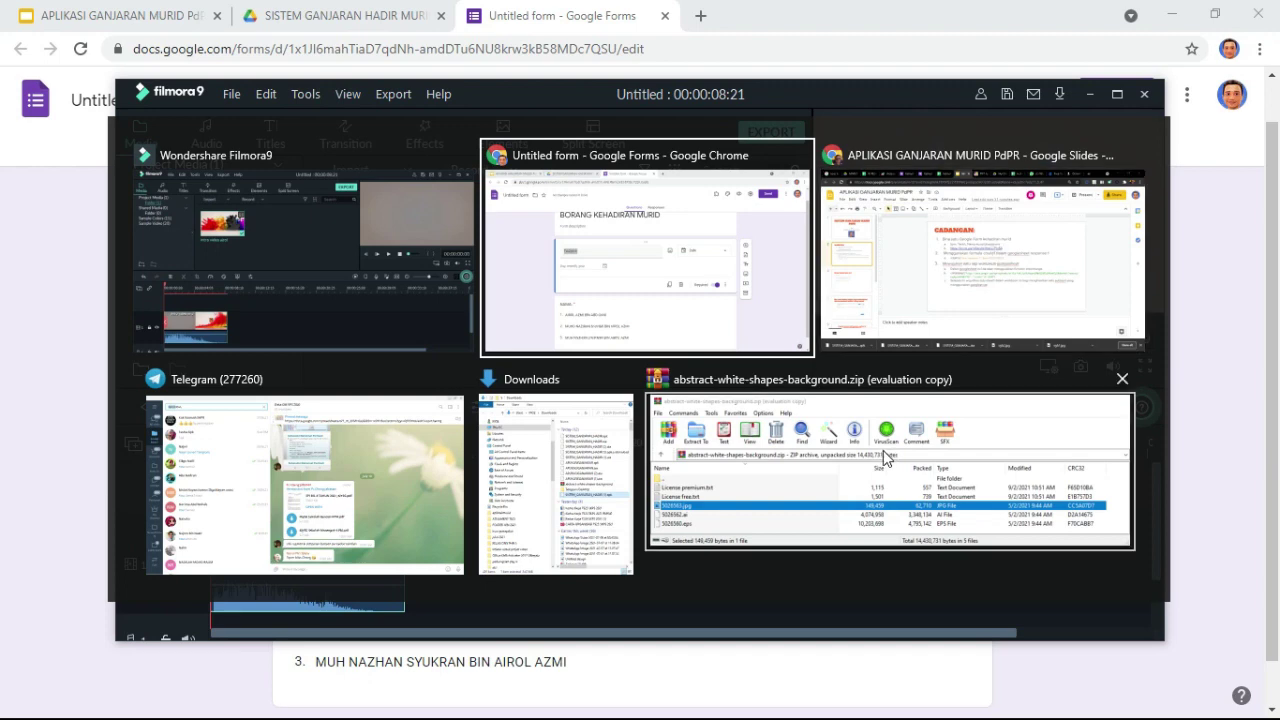
pyautogui.click(940, 241)
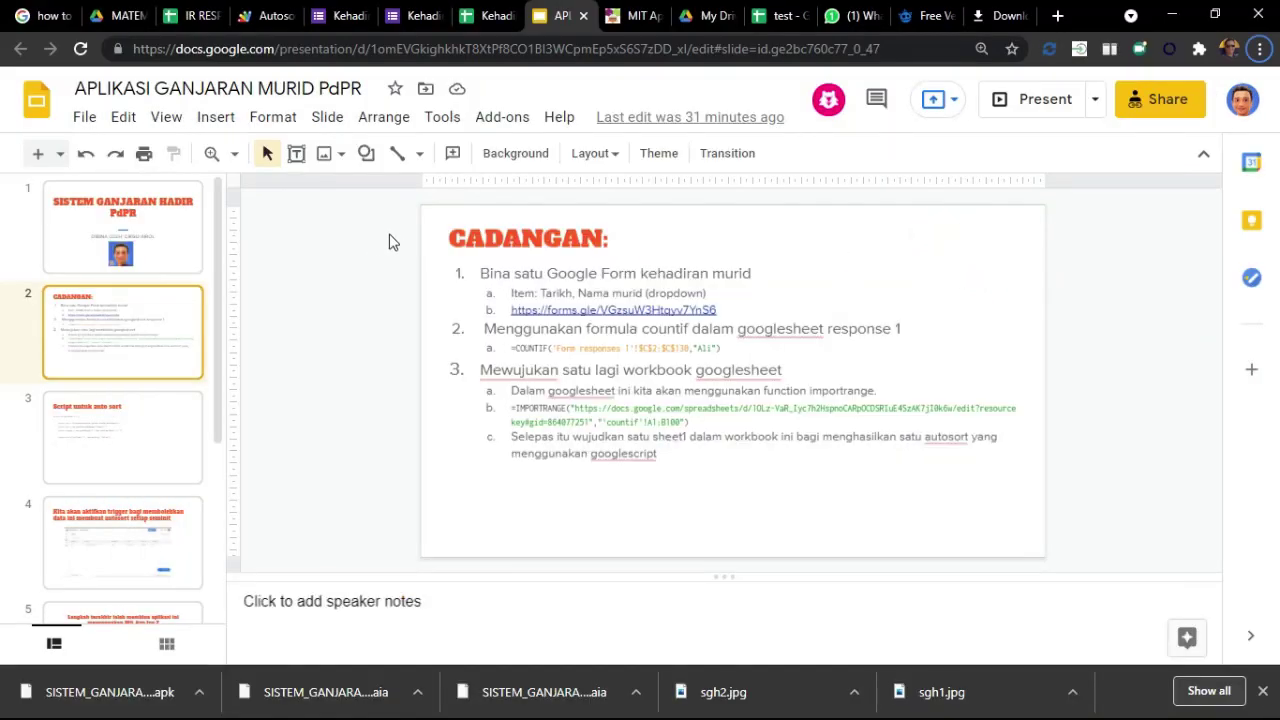
pyautogui.click(341, 17)
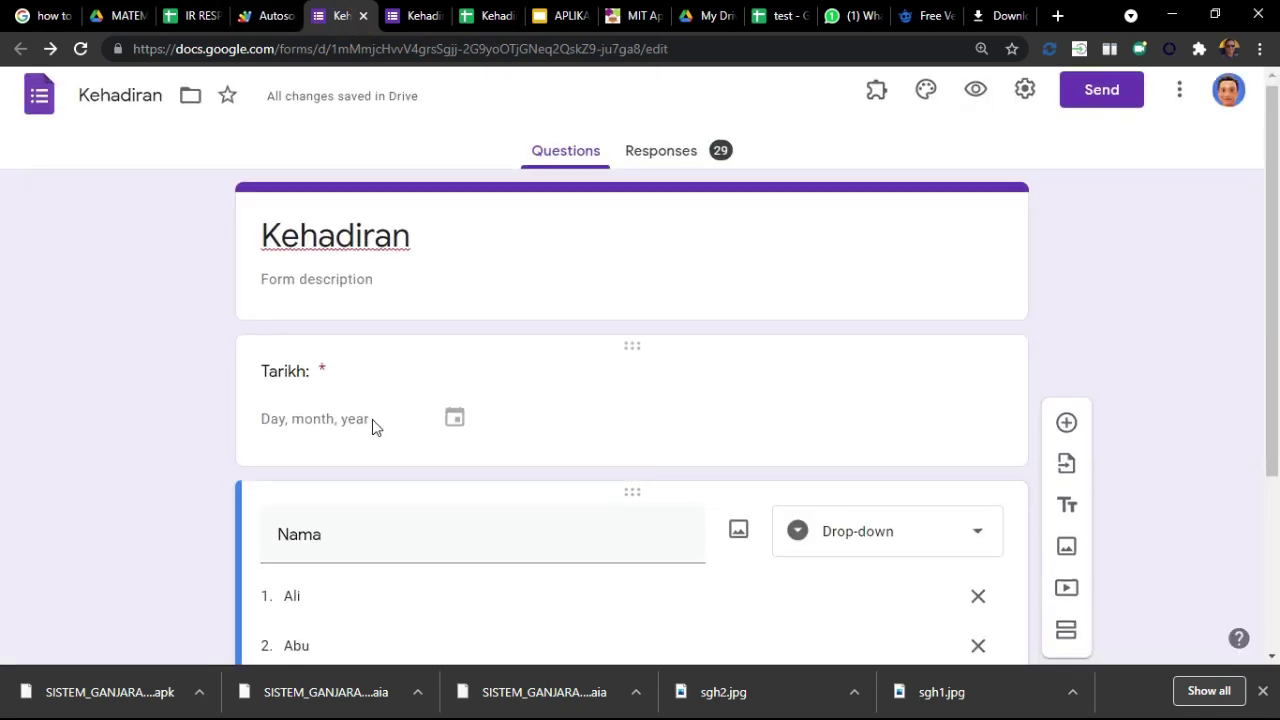
pyautogui.scroll(-2, 321, 245)
pyautogui.scroll(-1, 465, 470)
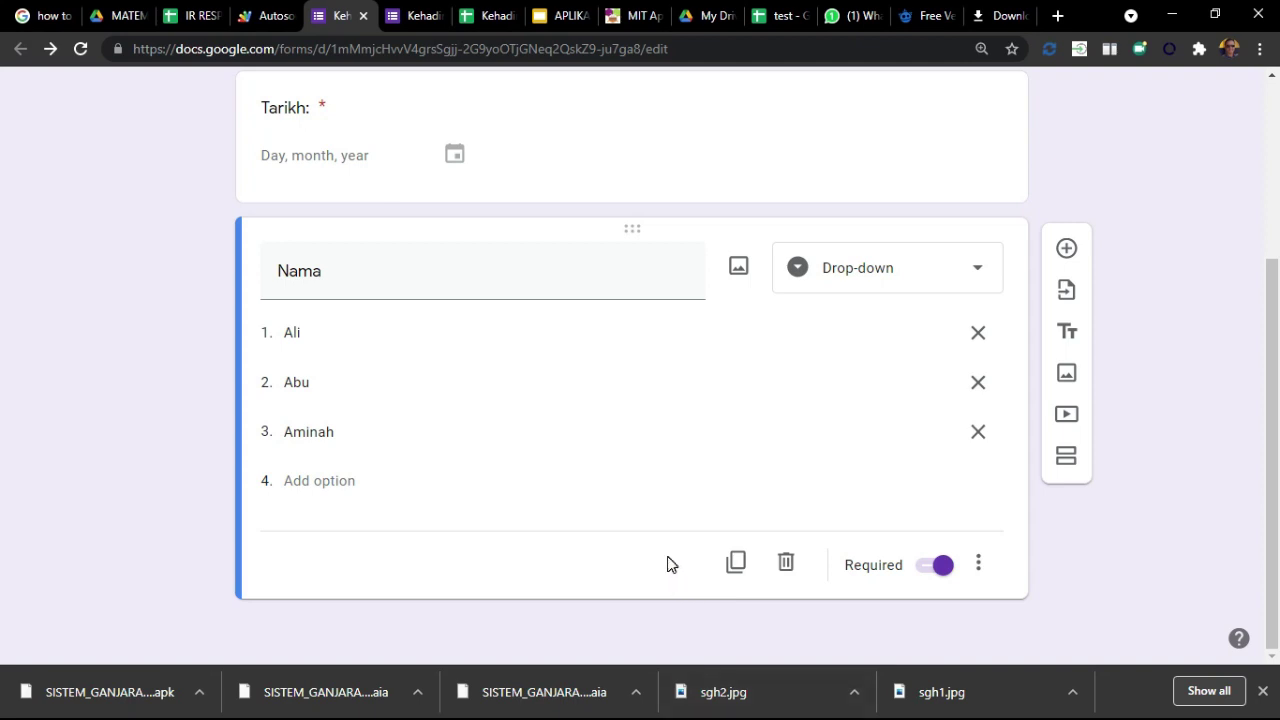
pyautogui.hotkey('alt', 'Tab')
pyautogui.hotkey('alt', 'Tab')
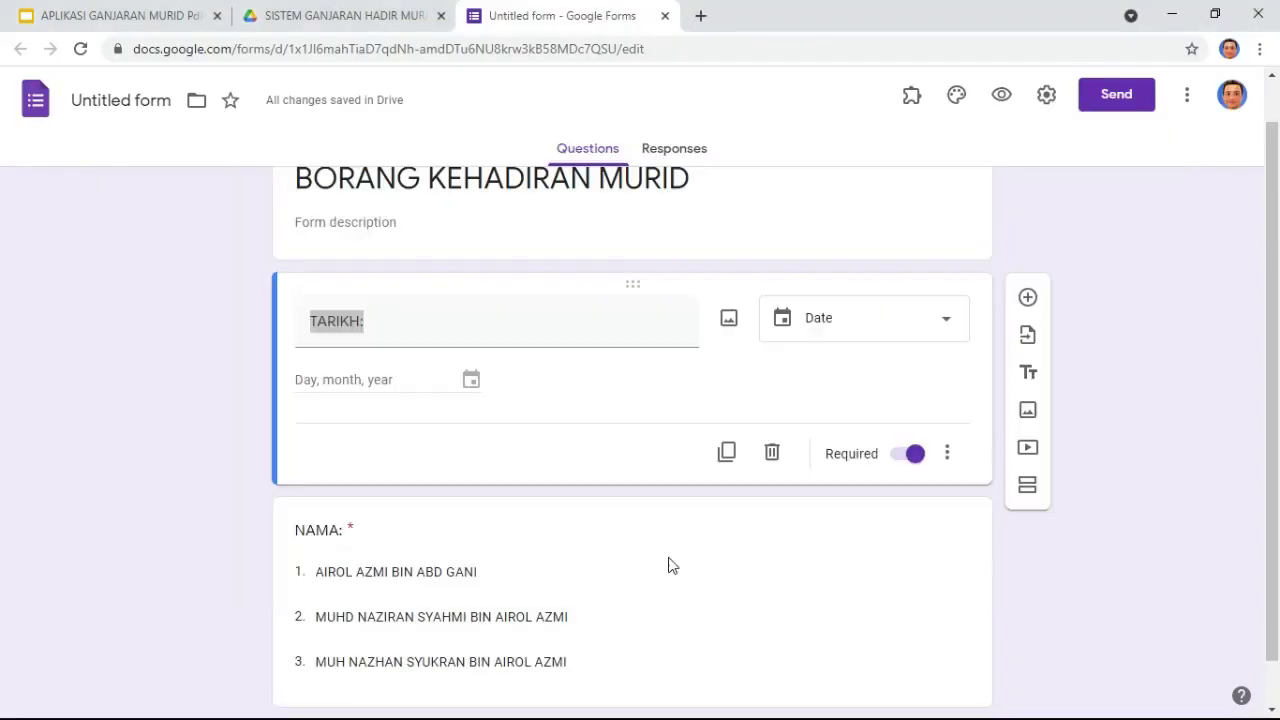
# Step: Rename the Untitled form file to BORANG KEHADIRAN MURID and open the Send options
pyautogui.click(145, 105)
pyautogui.click(1176, 306)
pyautogui.scroll(-1, 1173, 352)
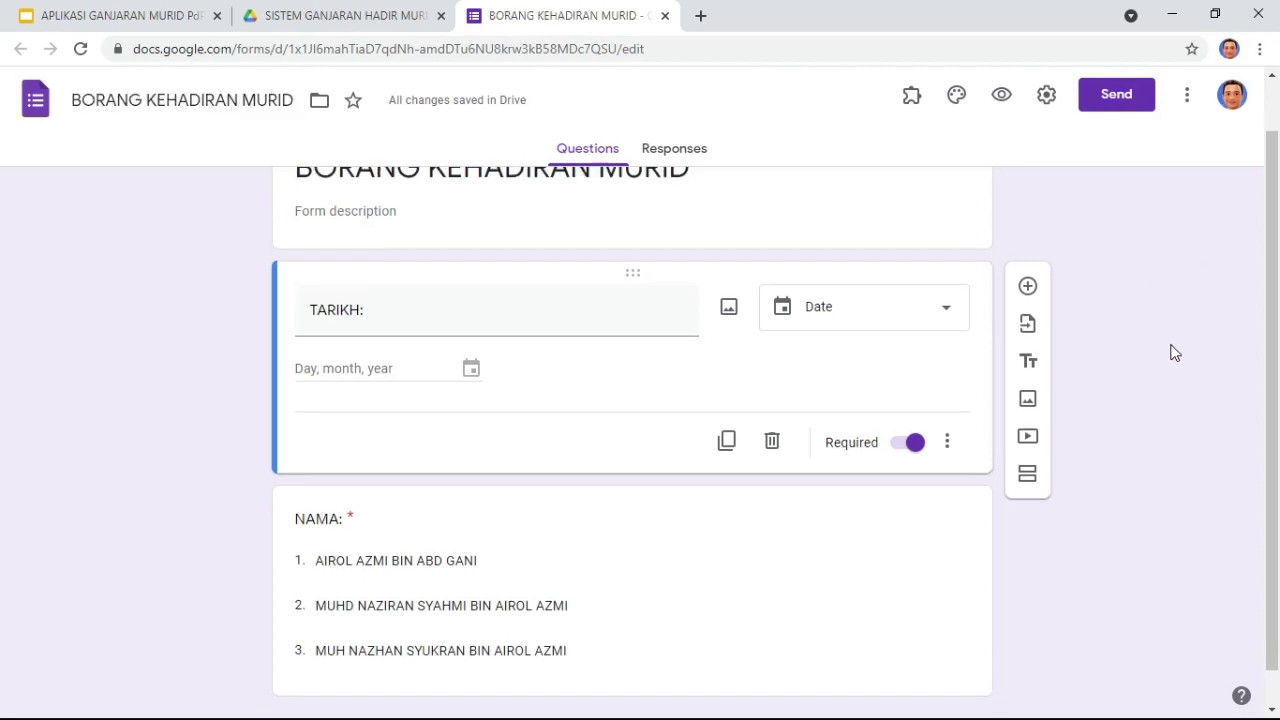
pyautogui.scroll(2, 1173, 352)
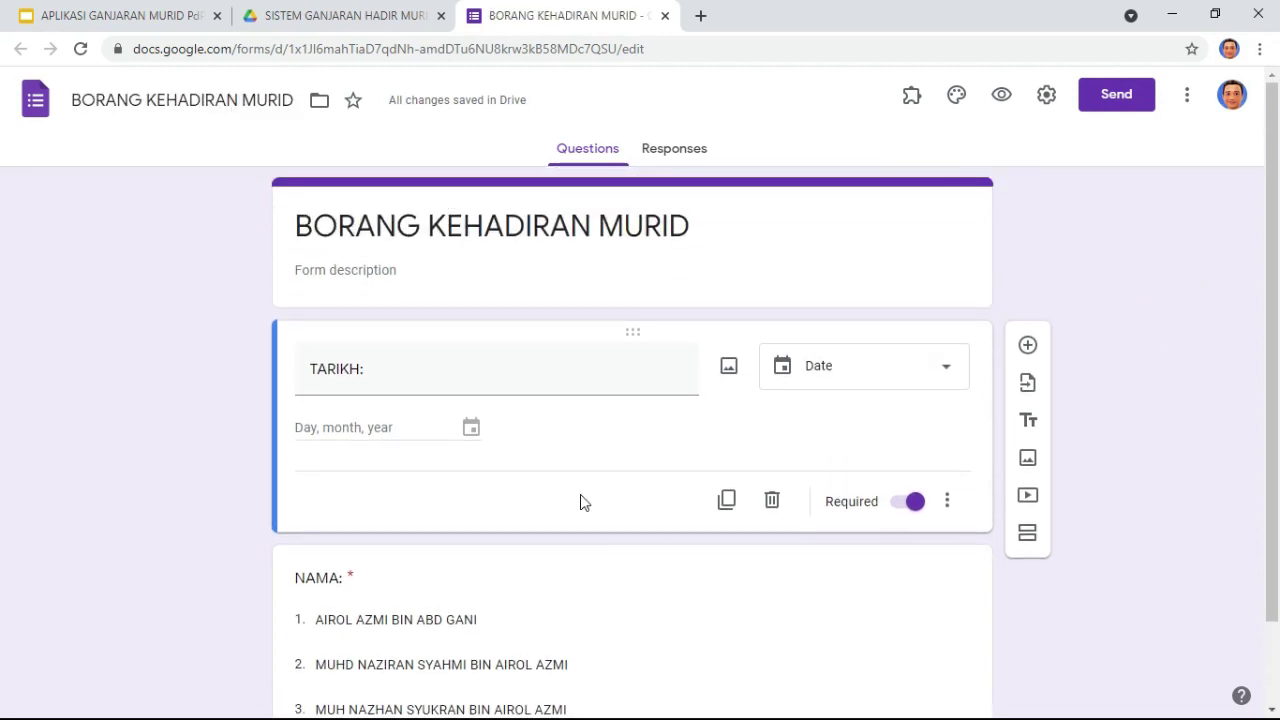
pyautogui.click(1118, 106)
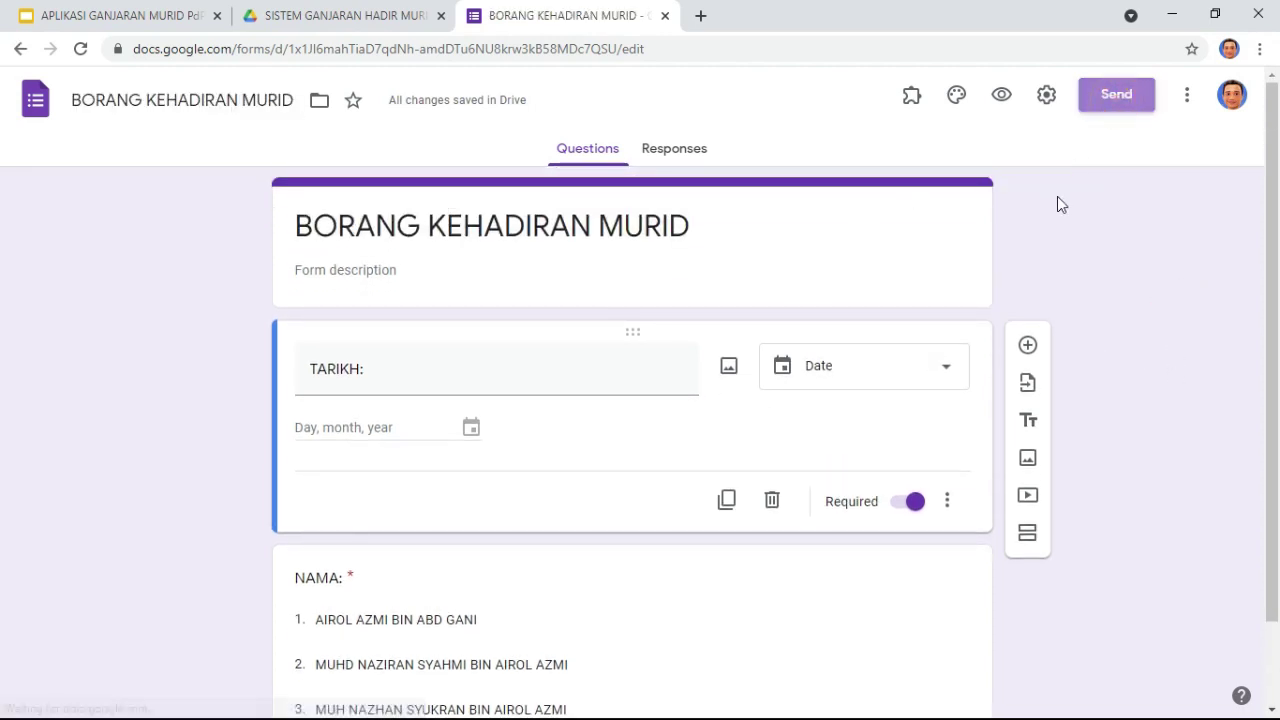
# Step: Copy the shortened form link and load the live form in a new tab
pyautogui.click(561, 244)
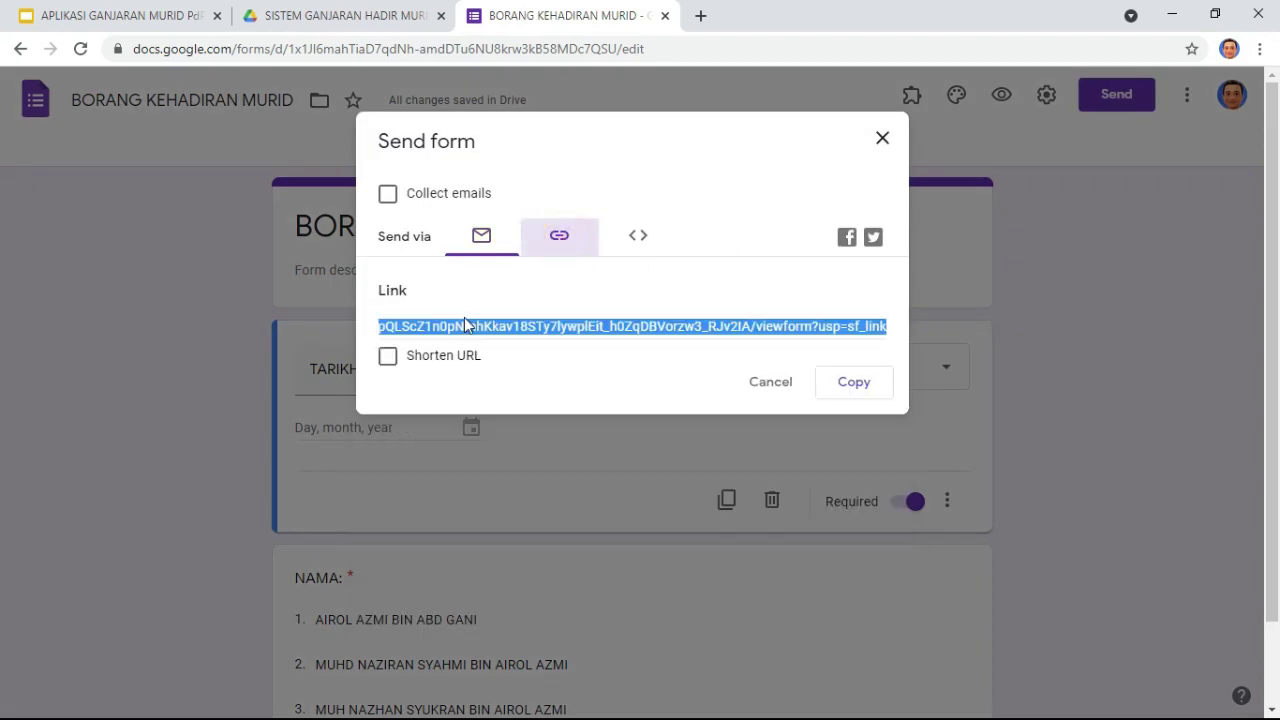
pyautogui.click(386, 357)
pyautogui.click(852, 390)
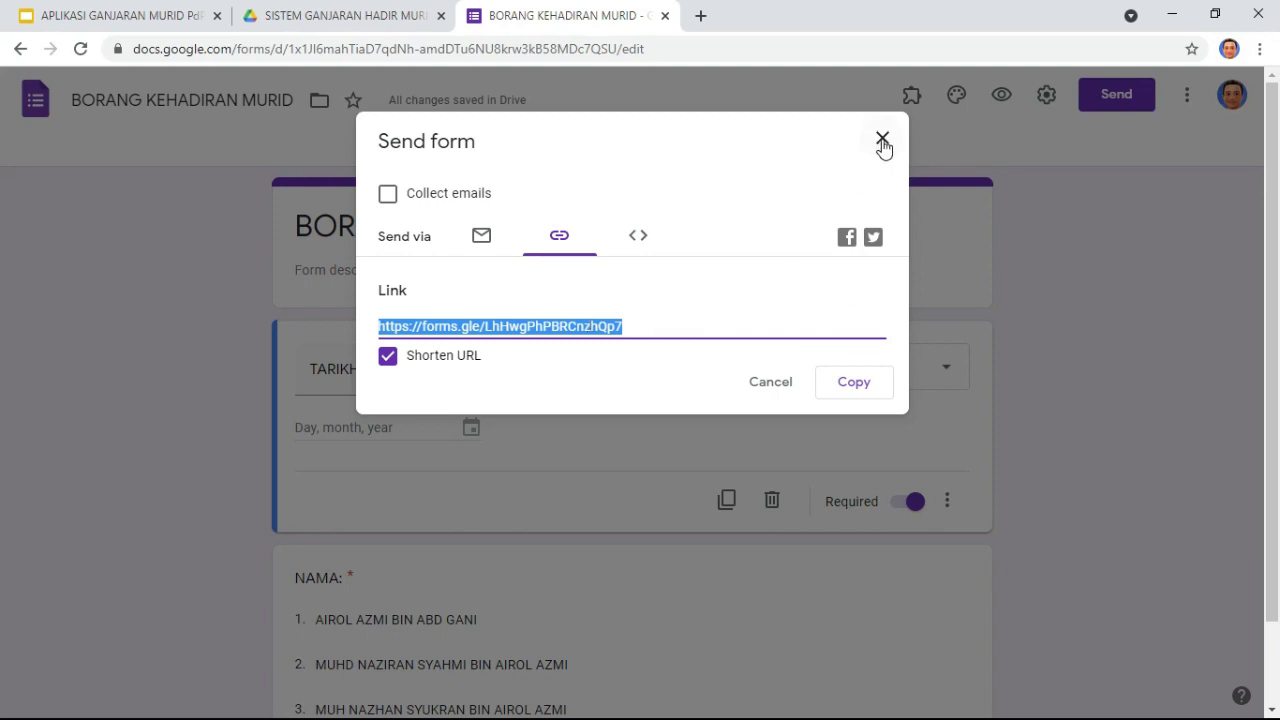
pyautogui.click(702, 18)
pyautogui.hotkey('ctrl', 'v')
pyautogui.press('Return')
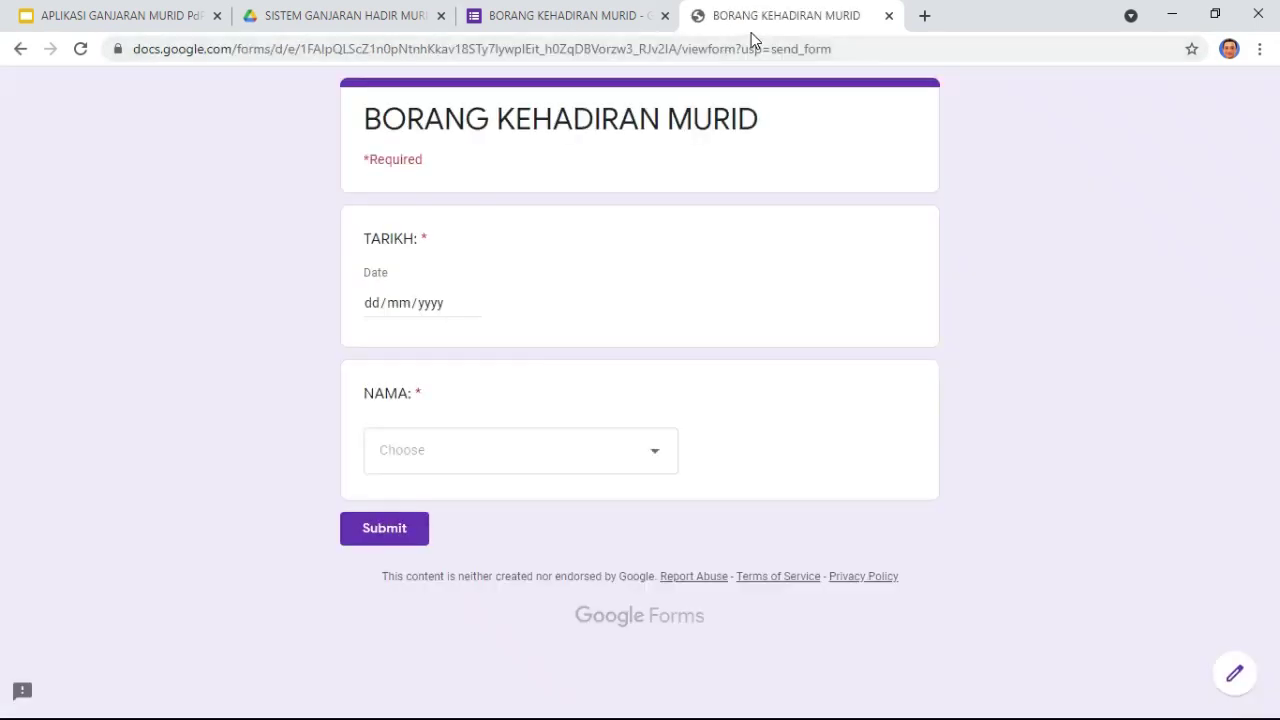
# Step: Submit two responses dated 5 July 2021 for the first and second students
pyautogui.click(474, 303)
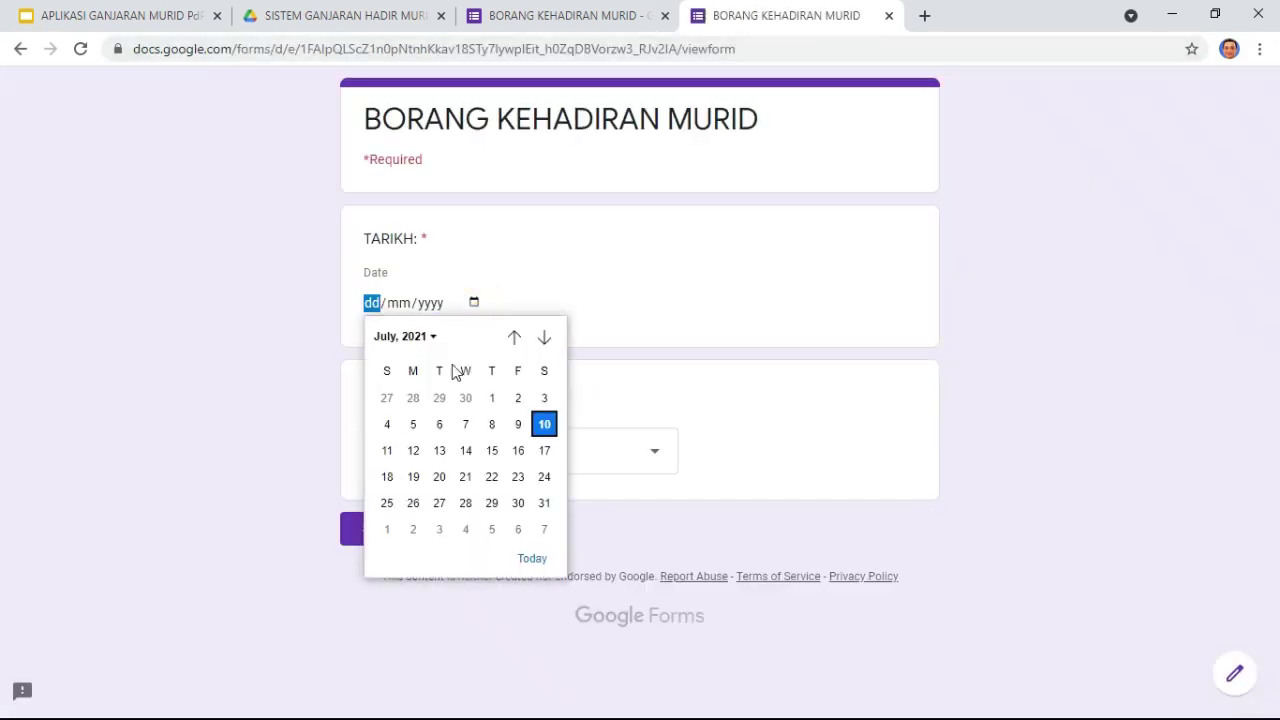
pyautogui.click(412, 424)
pyautogui.click(418, 443)
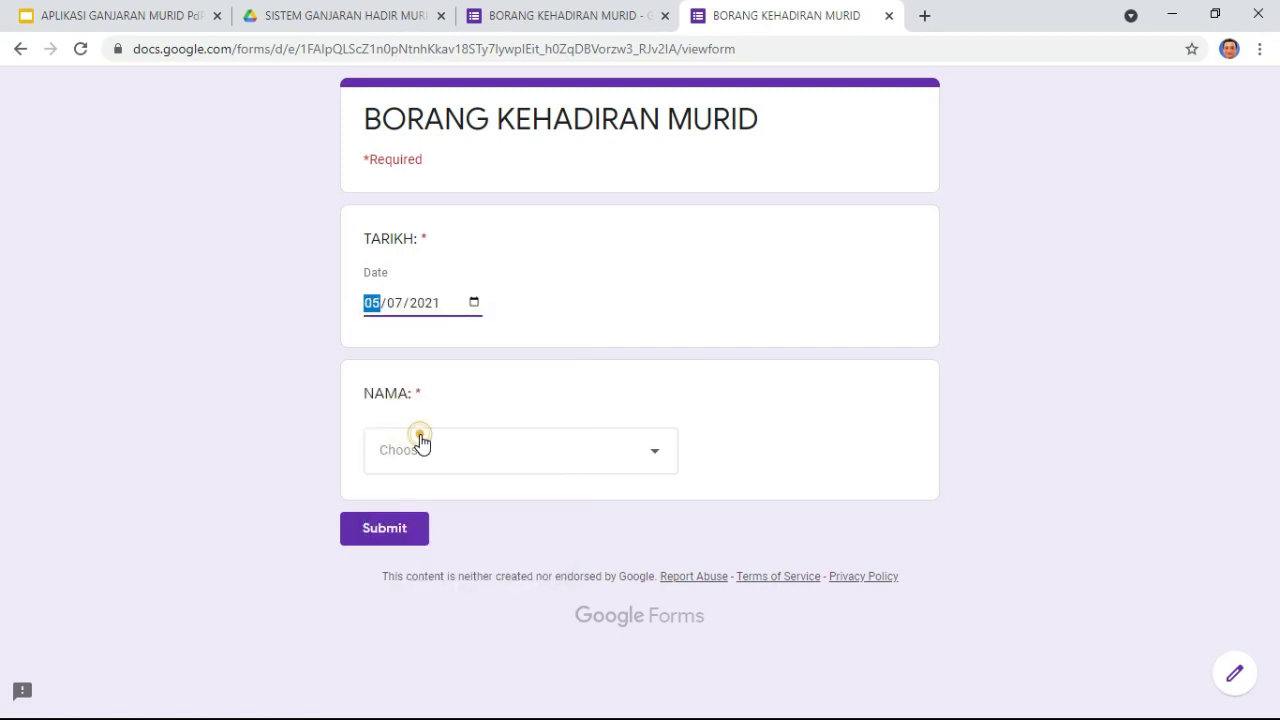
pyautogui.click(453, 512)
pyautogui.click(410, 530)
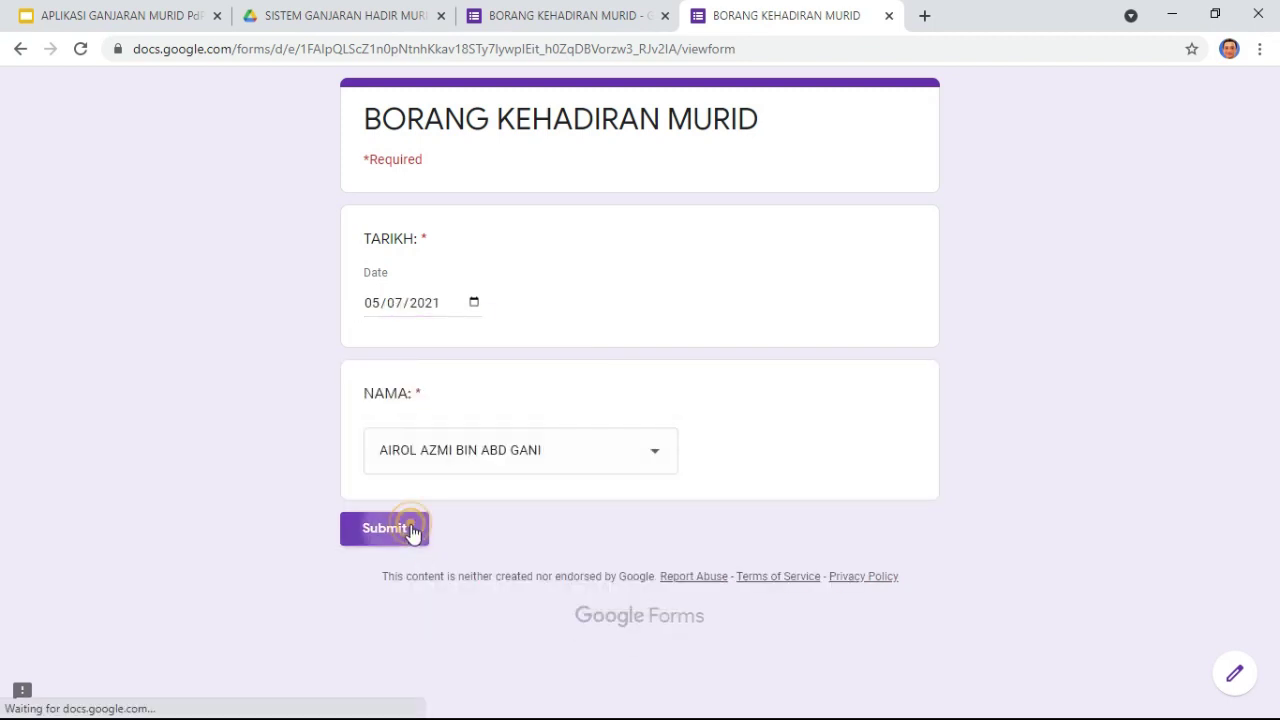
pyautogui.click(492, 222)
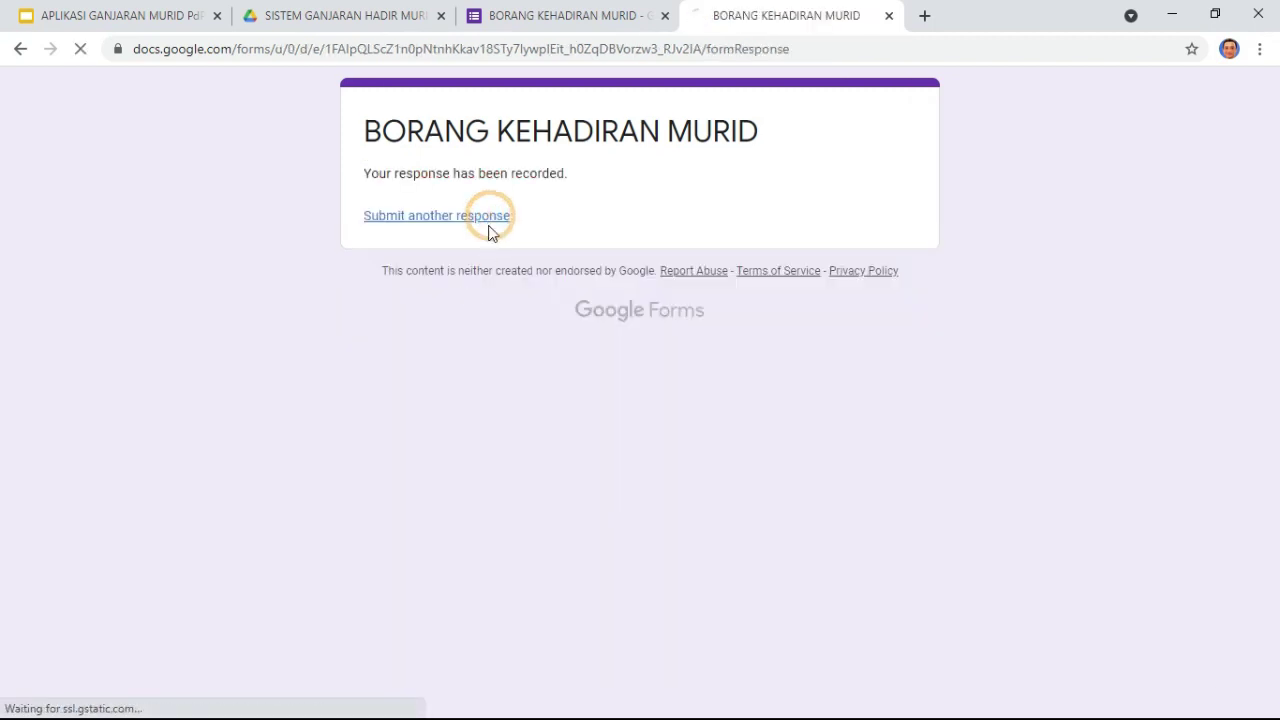
pyautogui.click(475, 303)
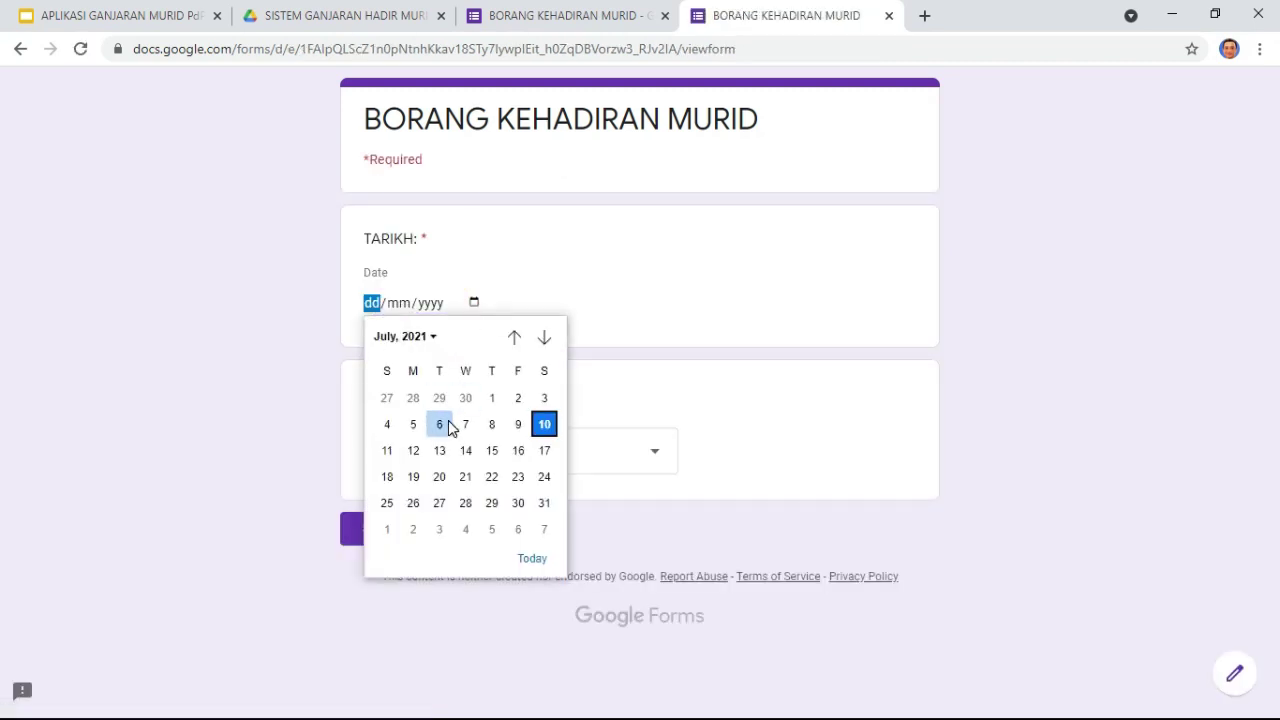
pyautogui.click(415, 425)
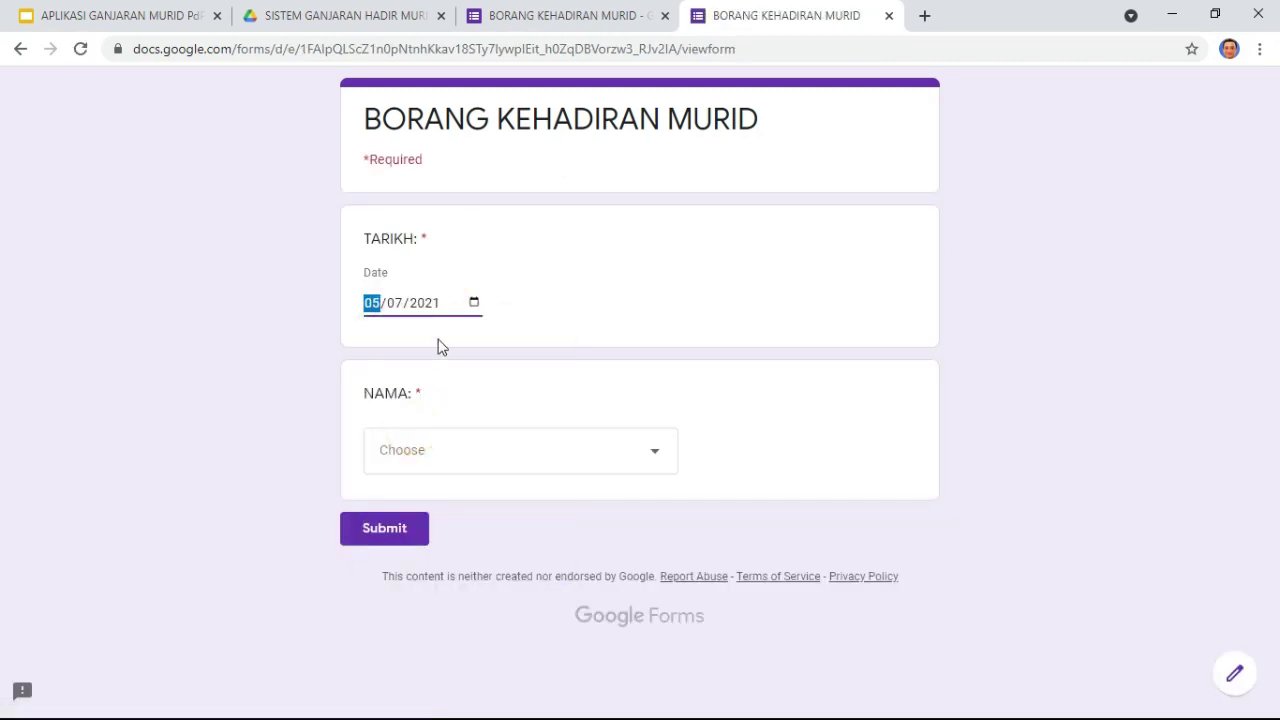
pyautogui.click(438, 460)
pyautogui.click(460, 556)
pyautogui.click(400, 535)
# Step: Submit two responses dated 6 July 2021 for the first and third students
pyautogui.click(468, 216)
pyautogui.click(476, 302)
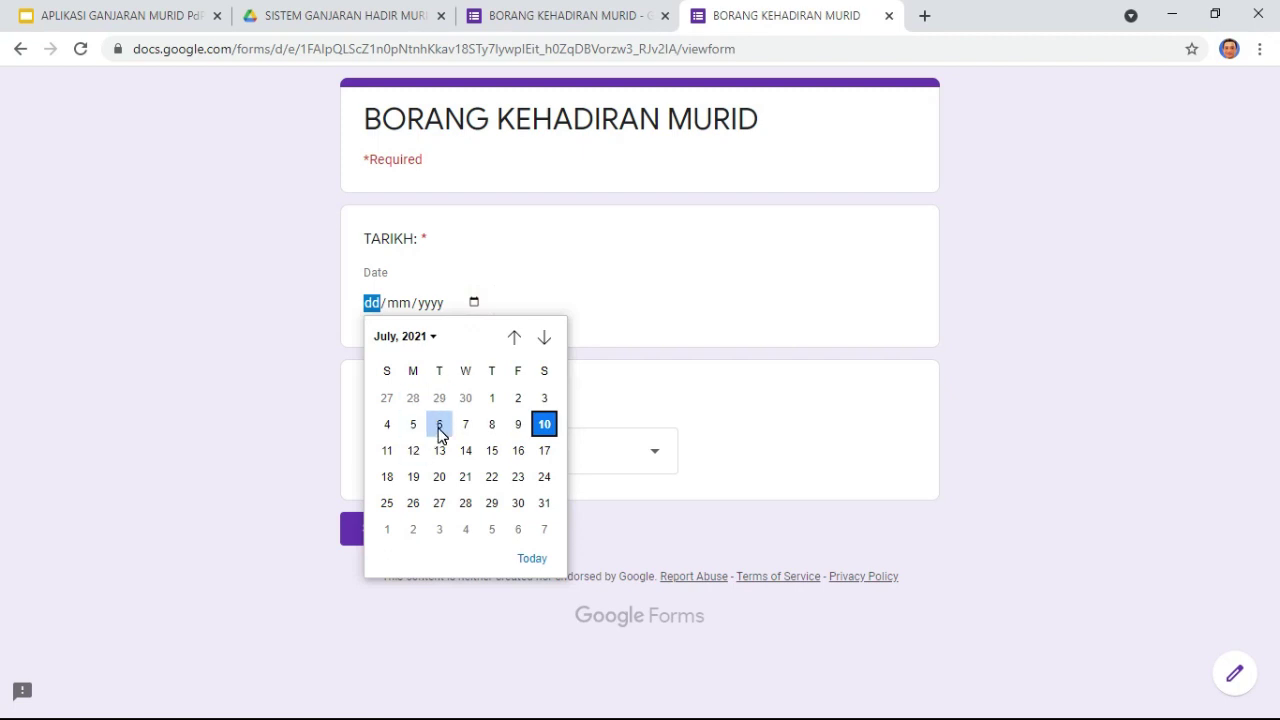
pyautogui.click(439, 426)
pyautogui.click(440, 446)
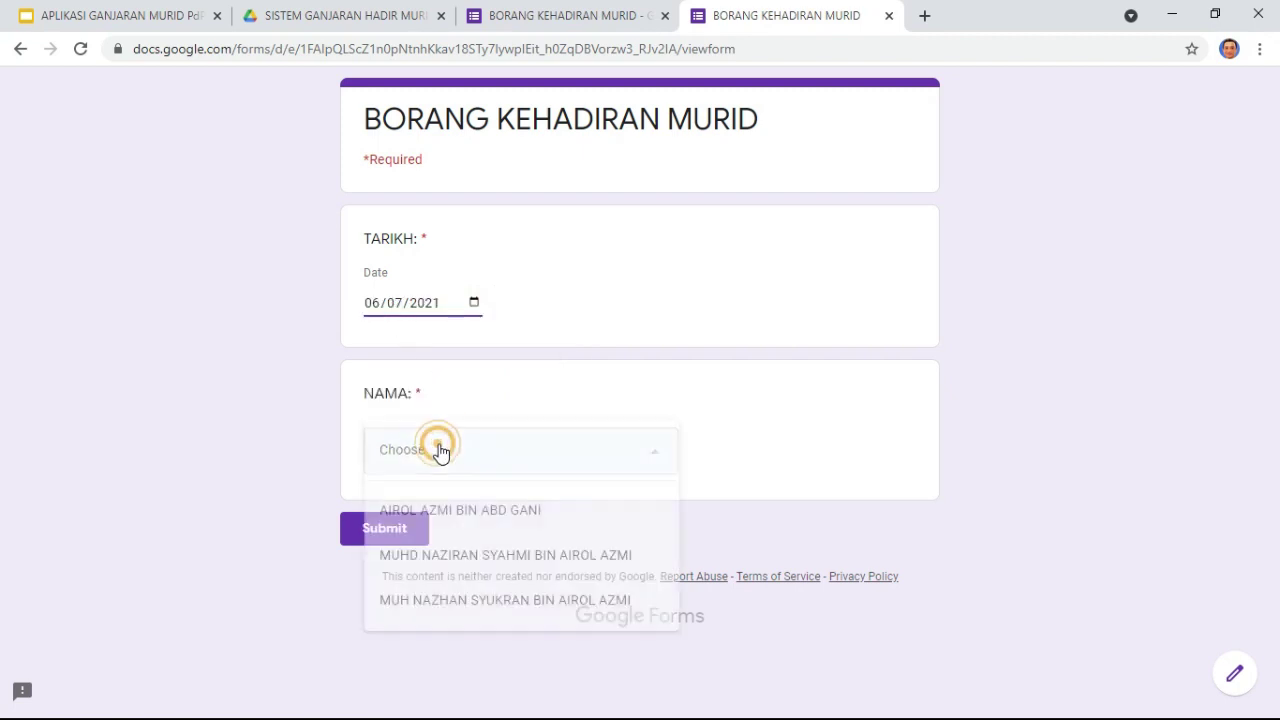
pyautogui.click(449, 505)
pyautogui.click(397, 537)
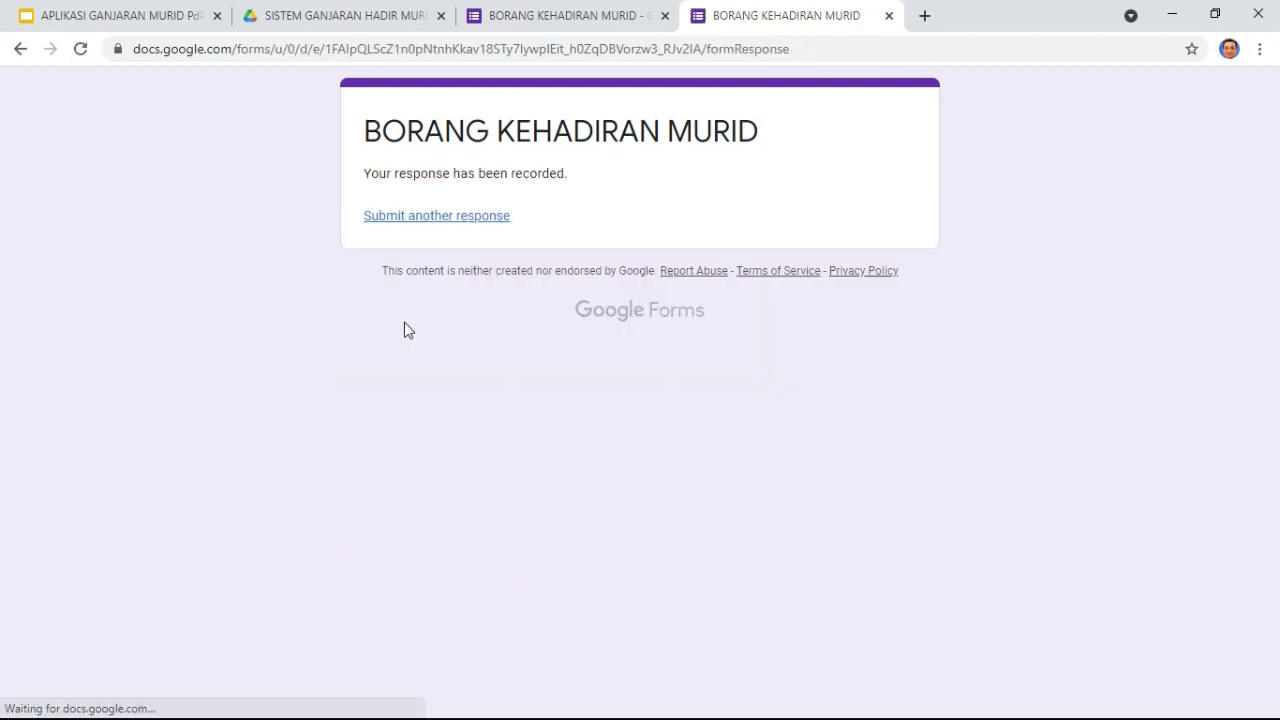
pyautogui.click(476, 217)
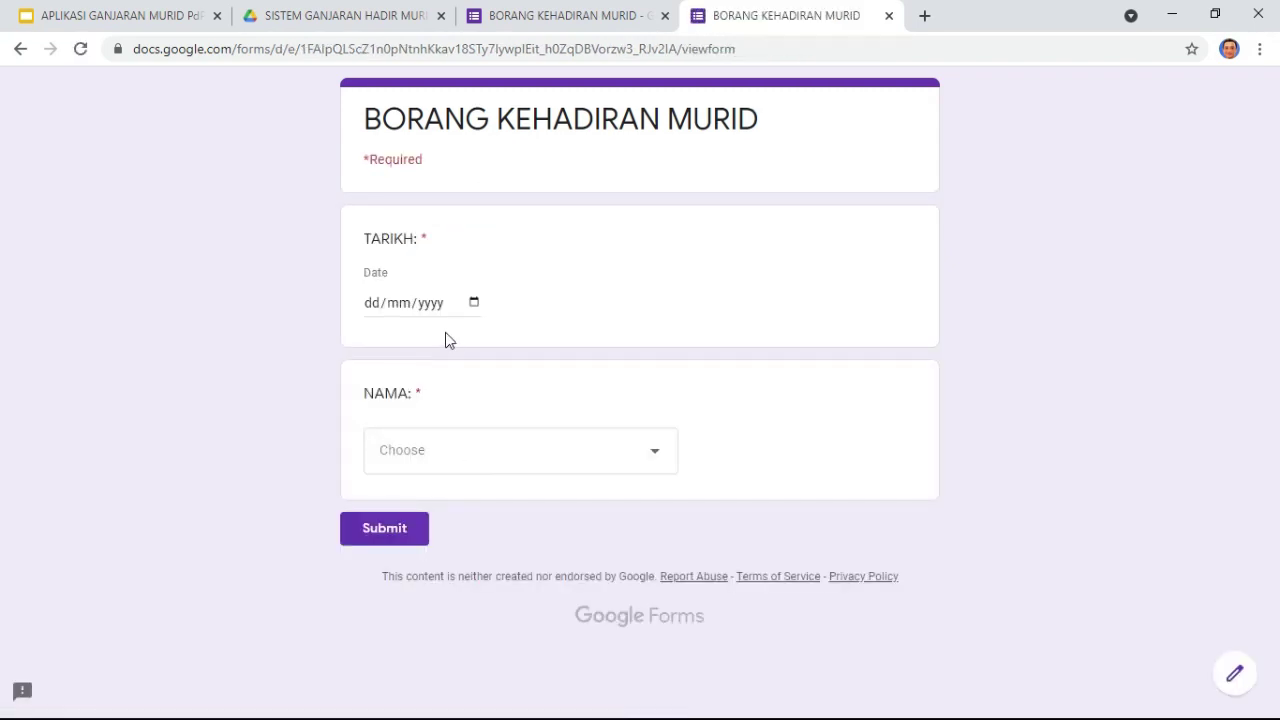
pyautogui.click(474, 302)
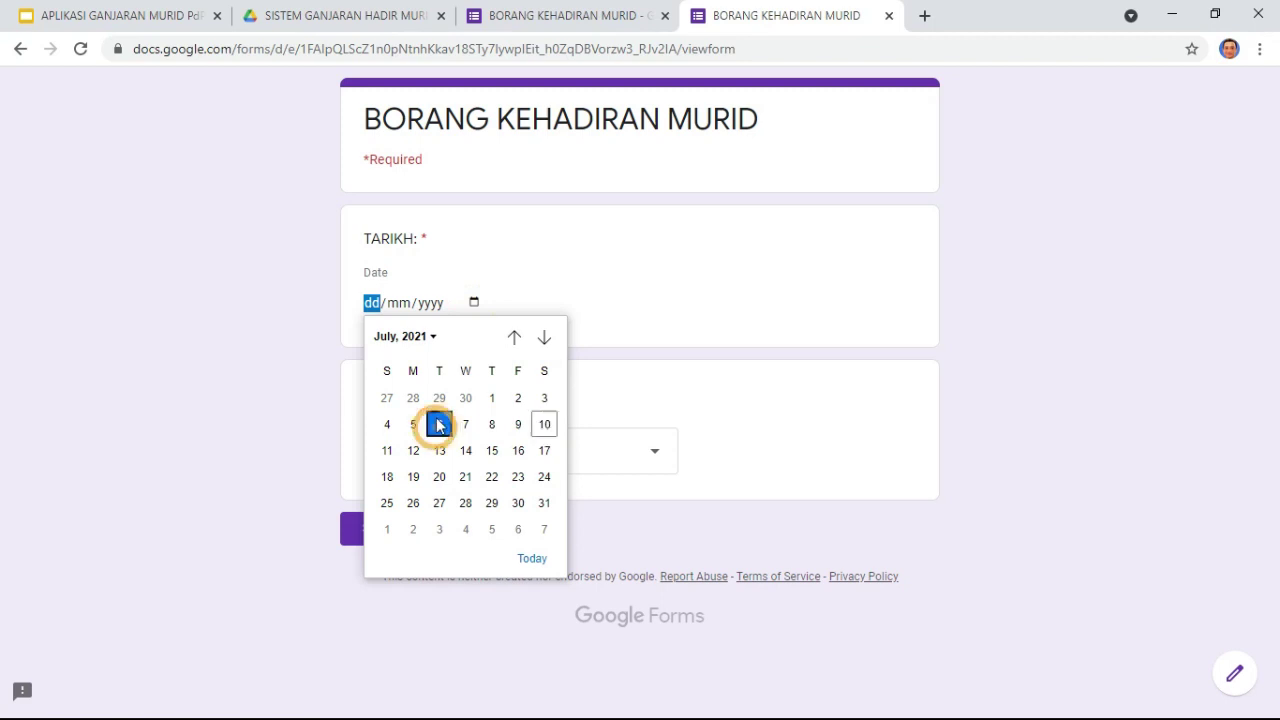
pyautogui.click(437, 423)
pyautogui.click(471, 459)
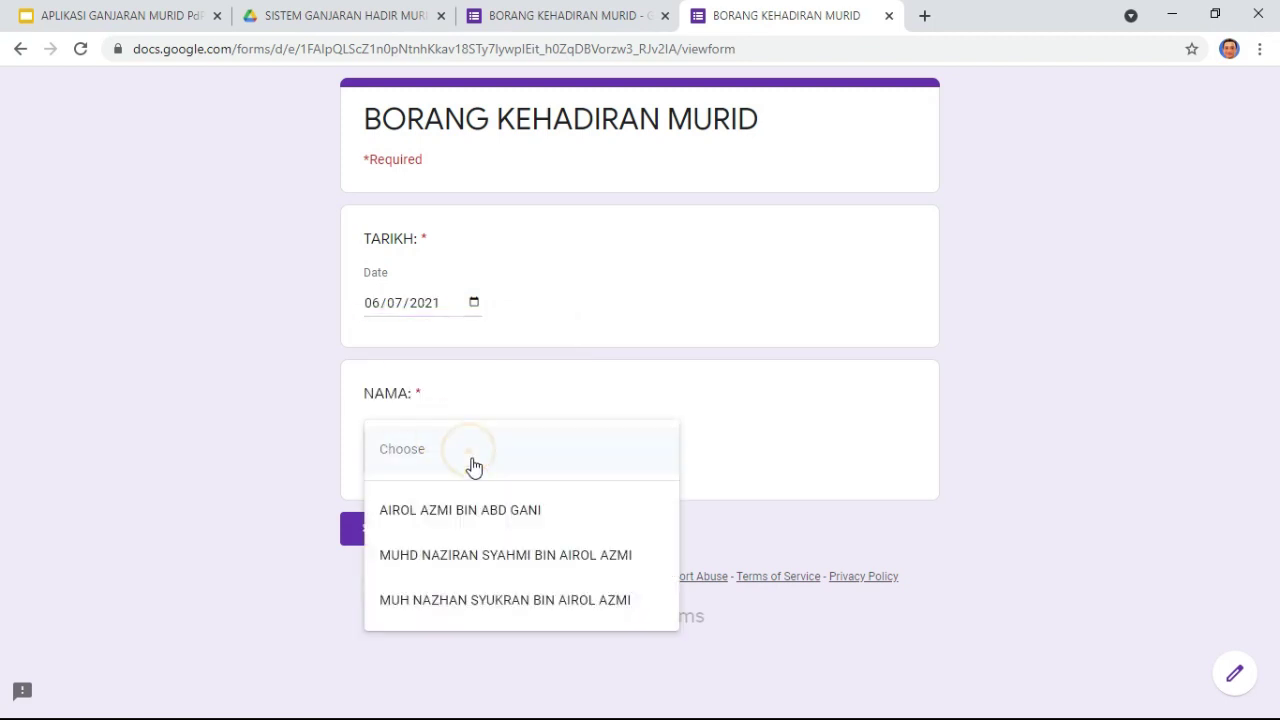
pyautogui.click(491, 601)
pyautogui.click(405, 530)
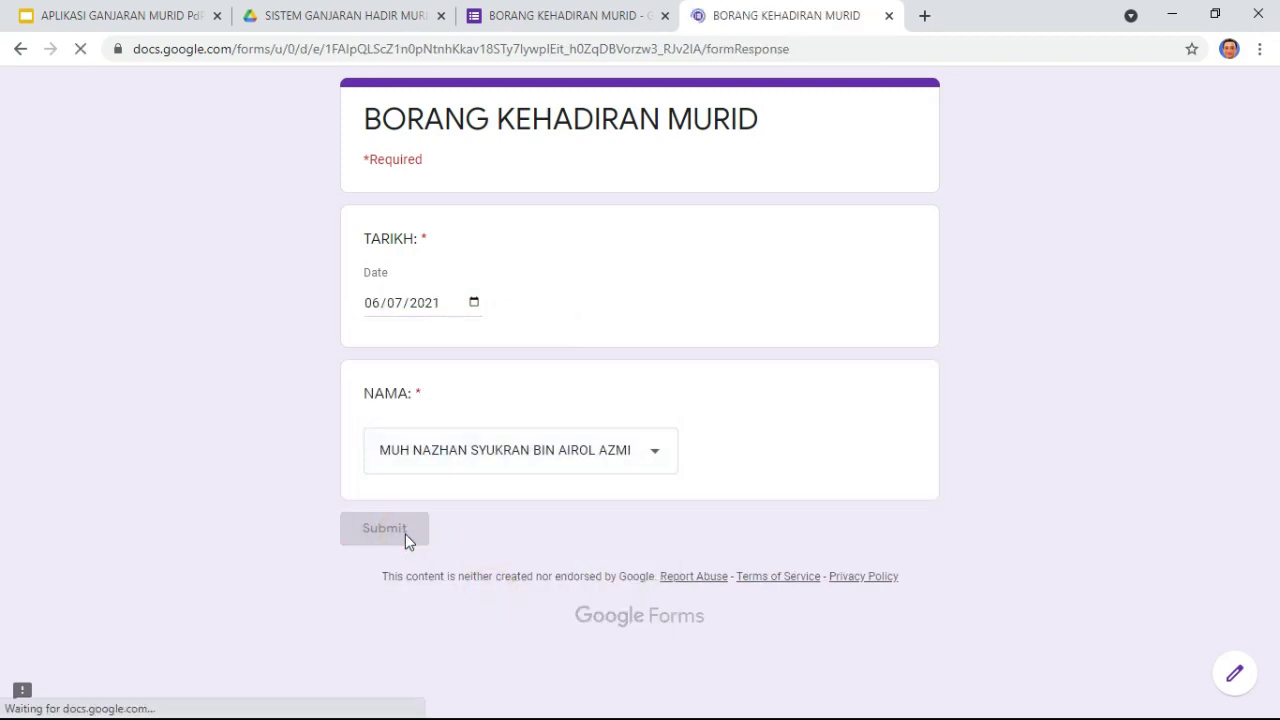
# Step: Submit two responses dated 07/07/2021 for the first and second students
pyautogui.click(469, 226)
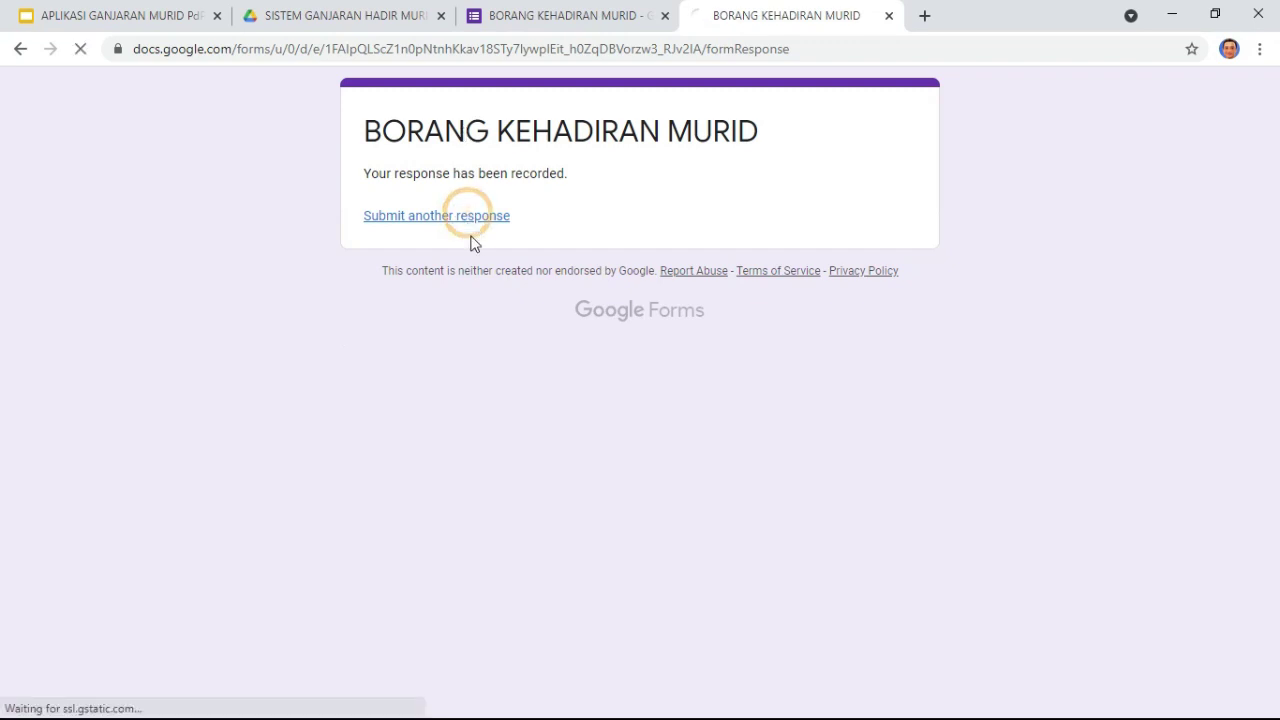
pyautogui.click(475, 304)
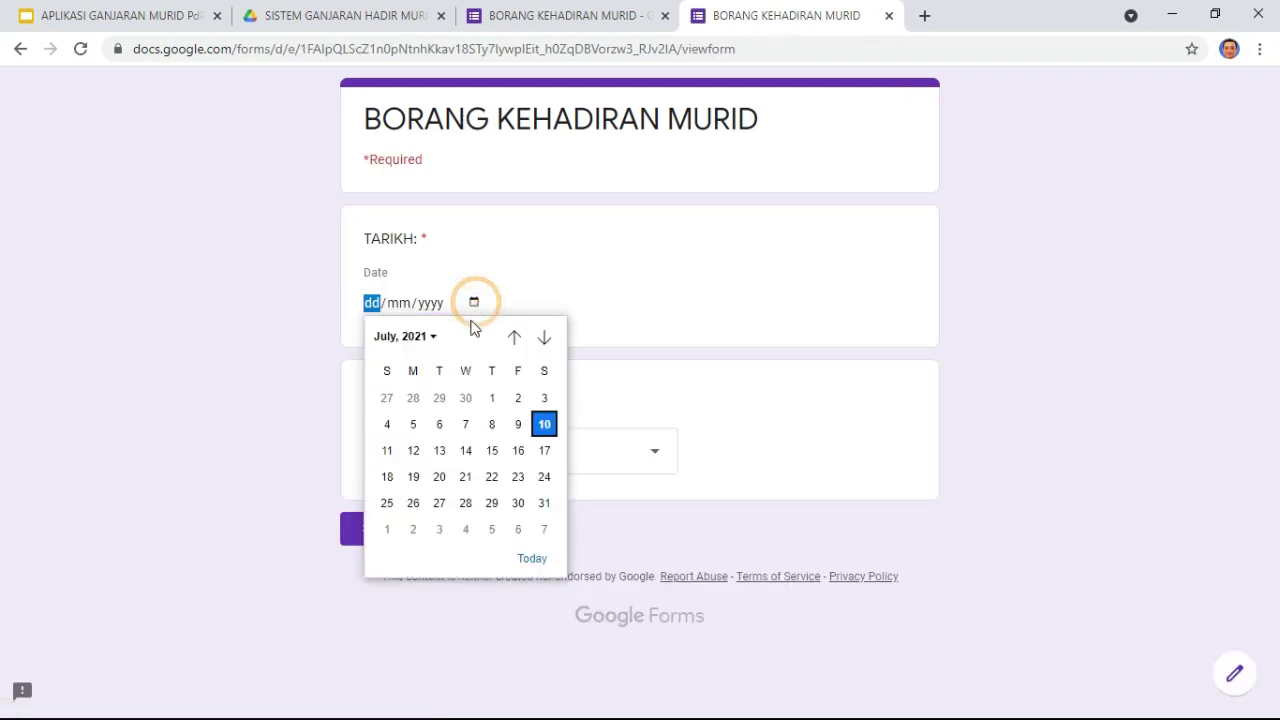
pyautogui.click(466, 423)
pyautogui.click(450, 449)
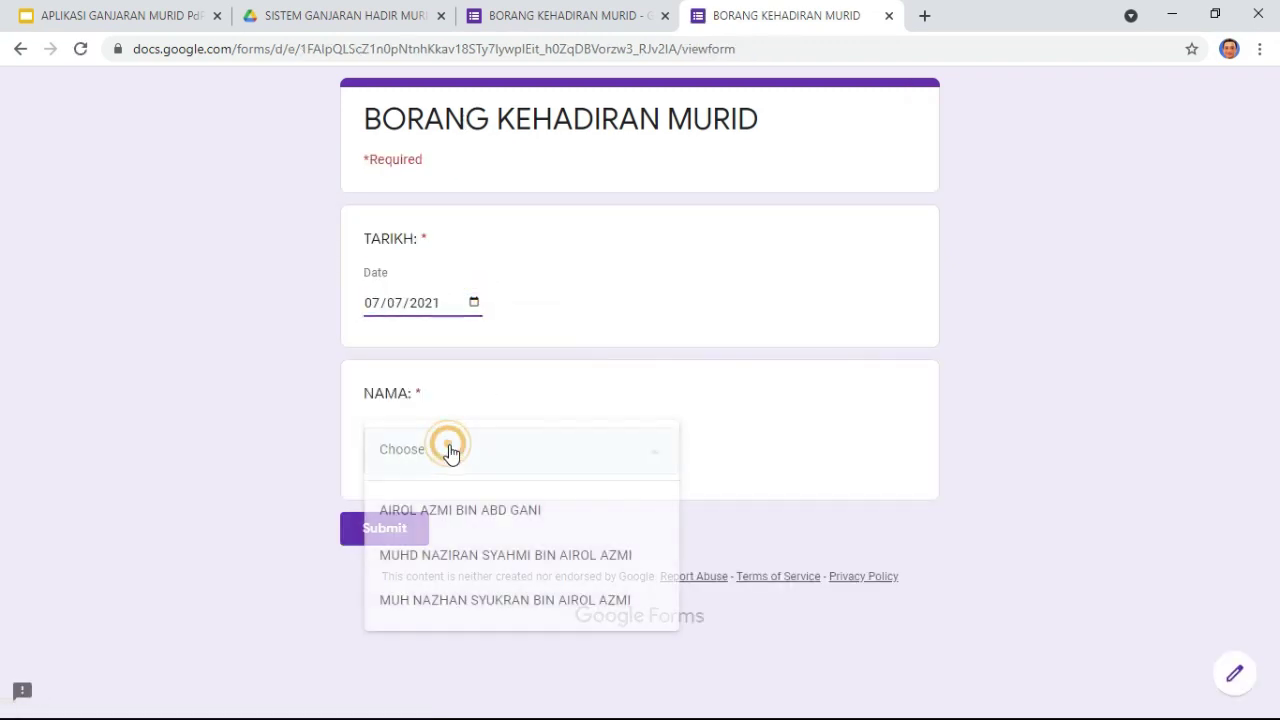
pyautogui.click(455, 507)
pyautogui.click(428, 536)
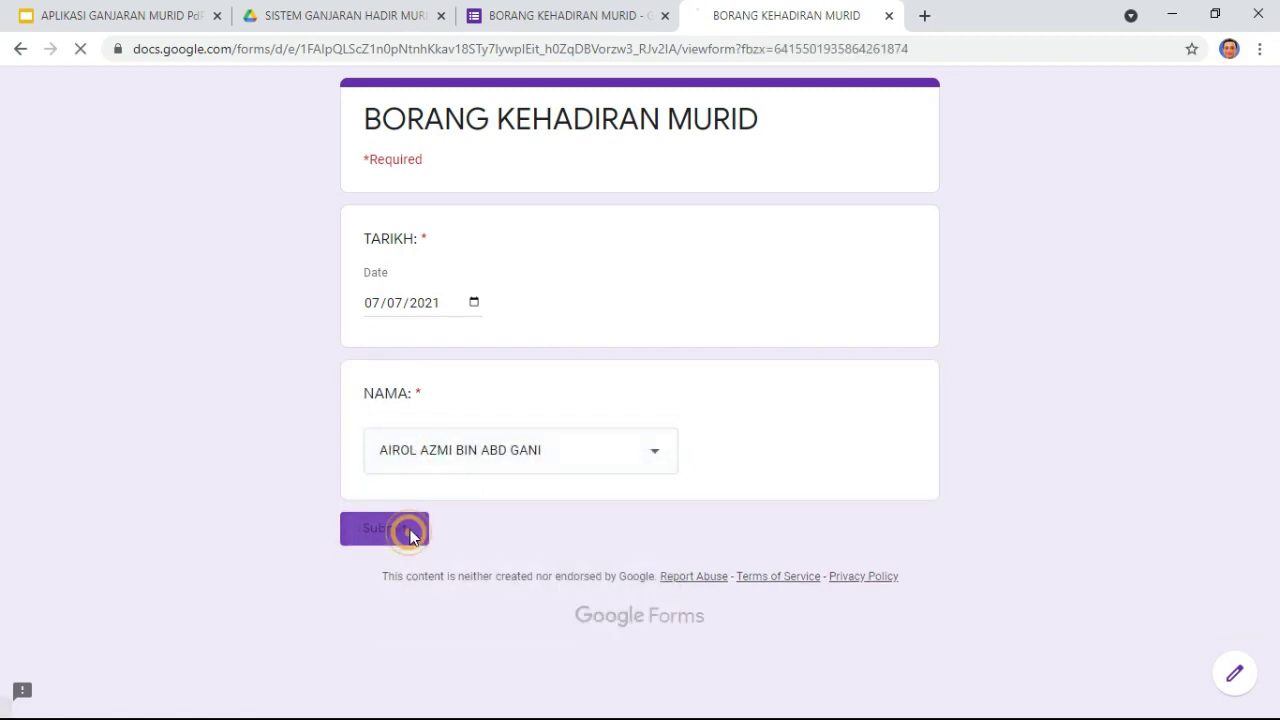
pyautogui.click(494, 226)
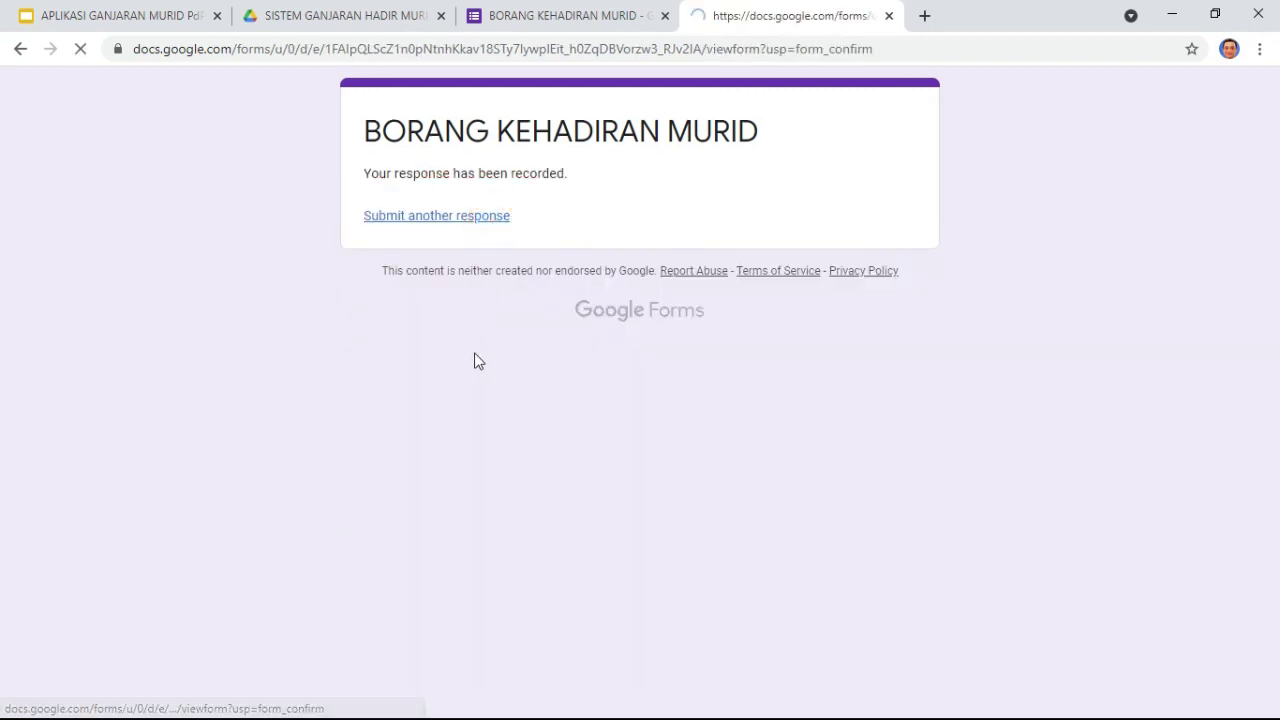
pyautogui.click(474, 303)
pyautogui.click(465, 425)
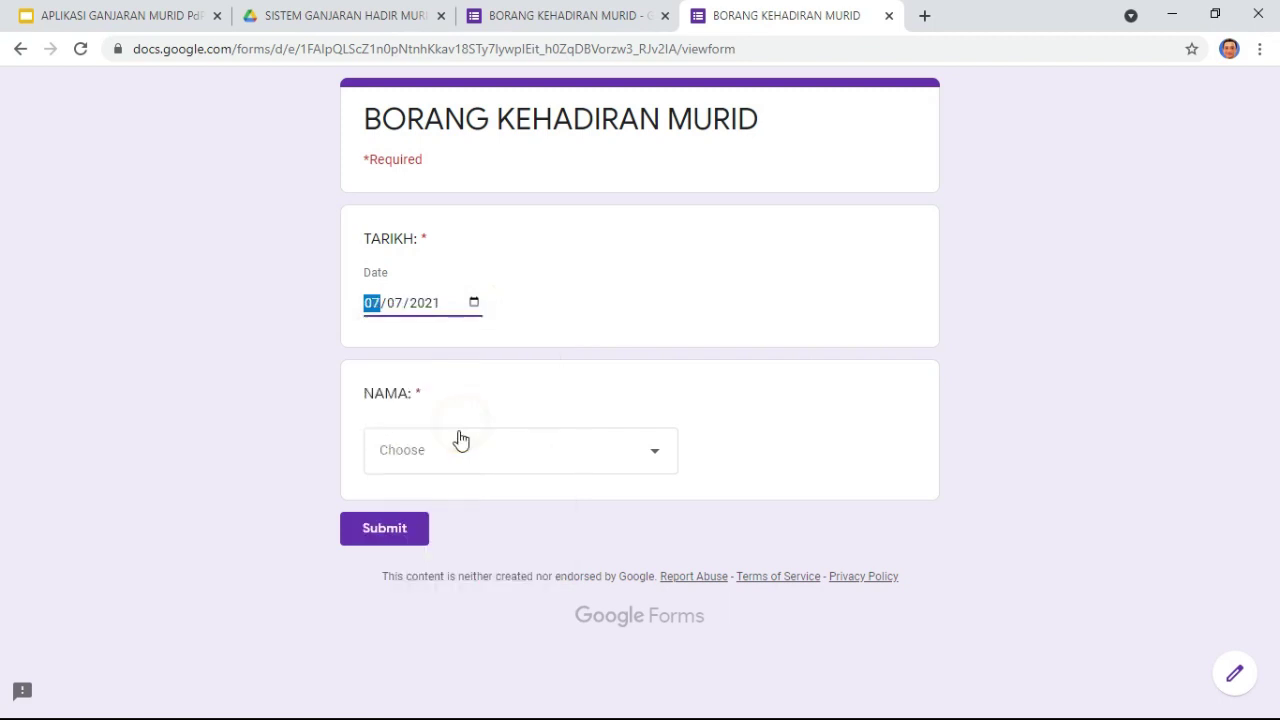
pyautogui.click(437, 462)
pyautogui.click(476, 555)
pyautogui.click(408, 531)
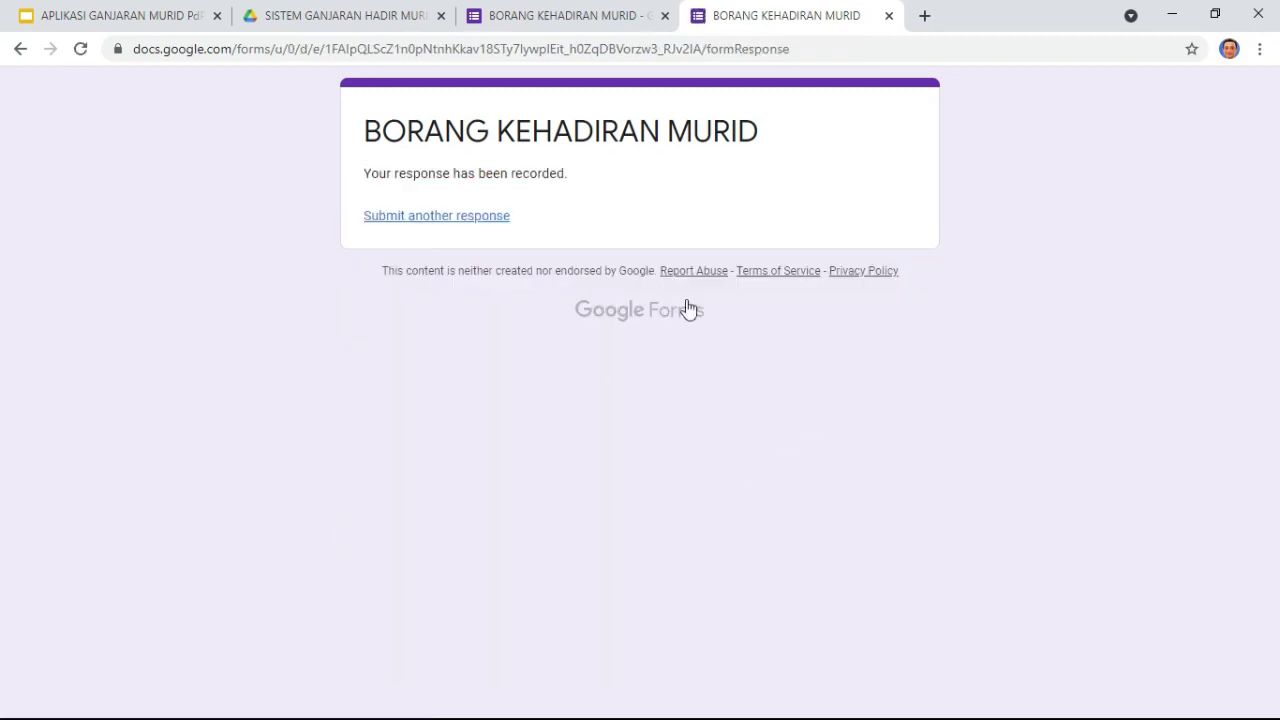
pyautogui.click(570, 15)
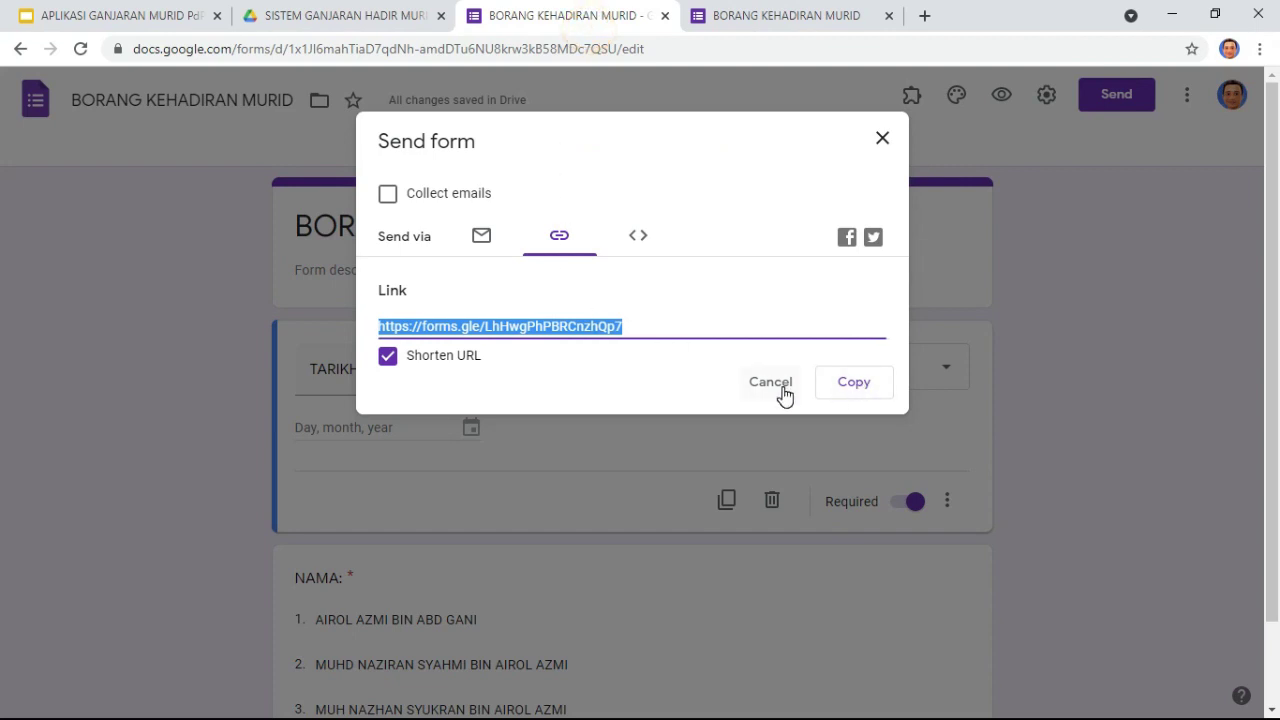
# Step: From the Responses tab, create a new linked spreadsheet BORANG KEHADIRAN MURID (Responses)
pyautogui.click(882, 138)
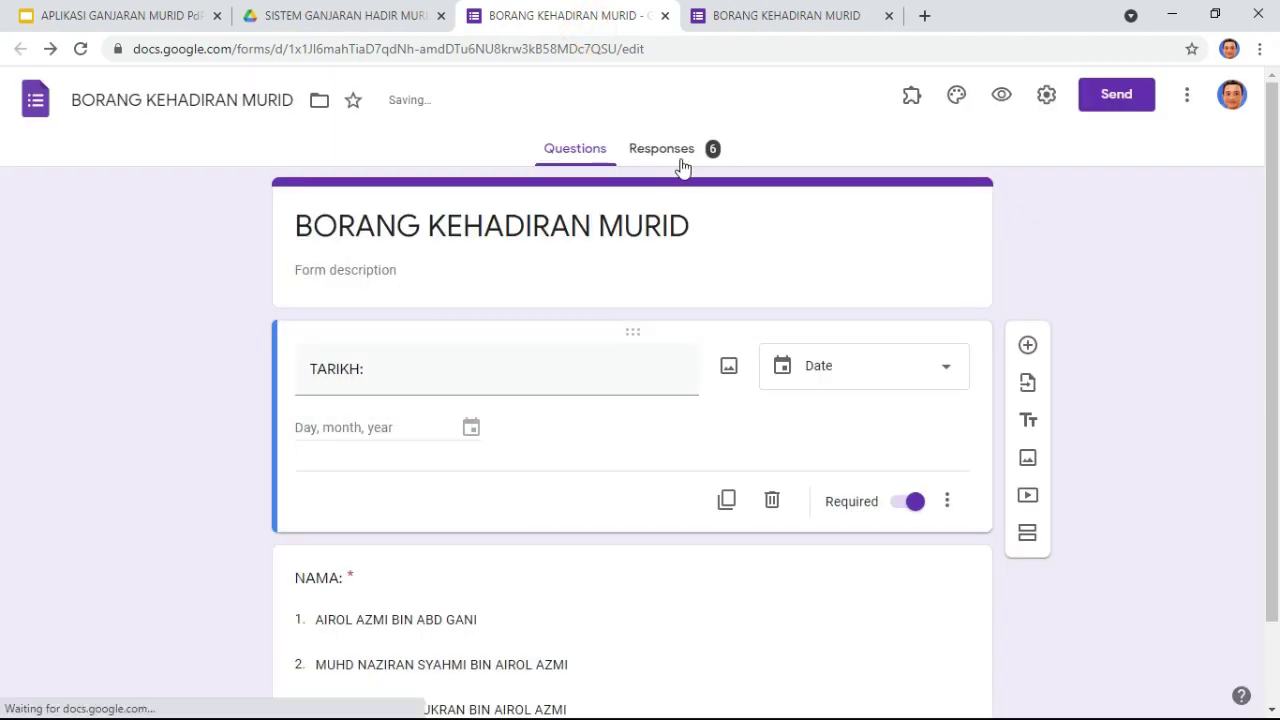
pyautogui.click(688, 152)
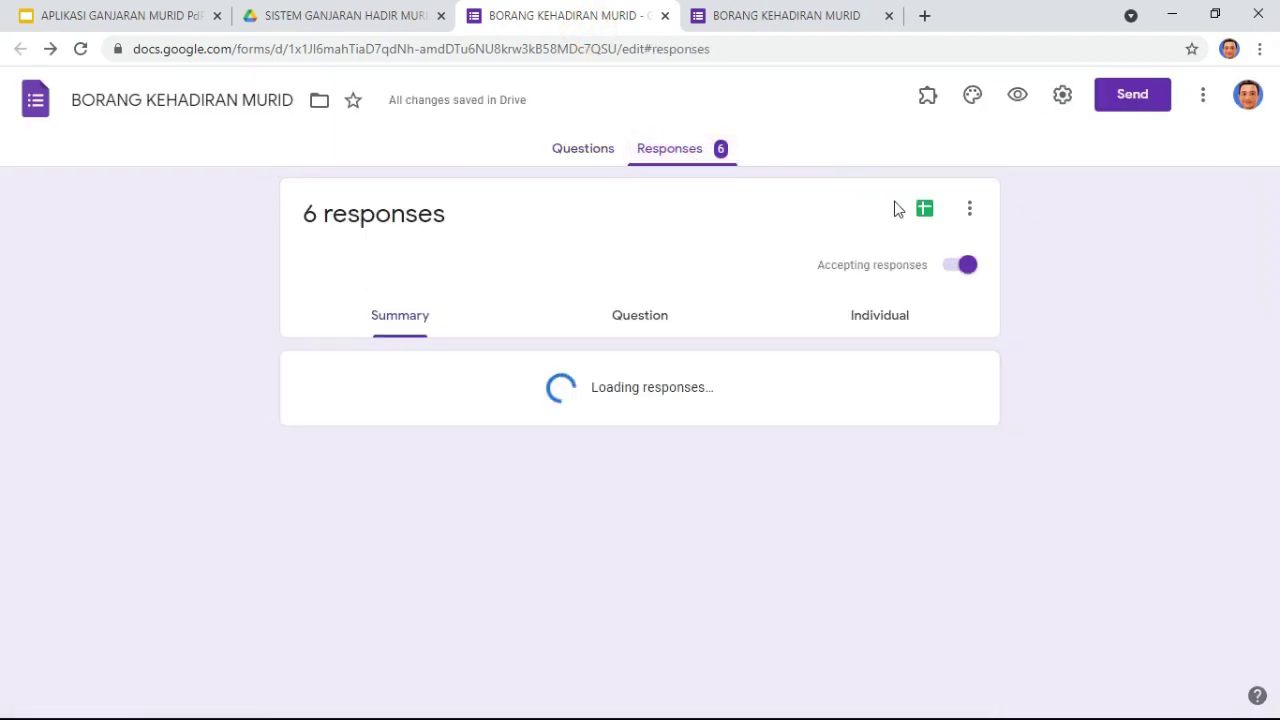
pyautogui.click(912, 212)
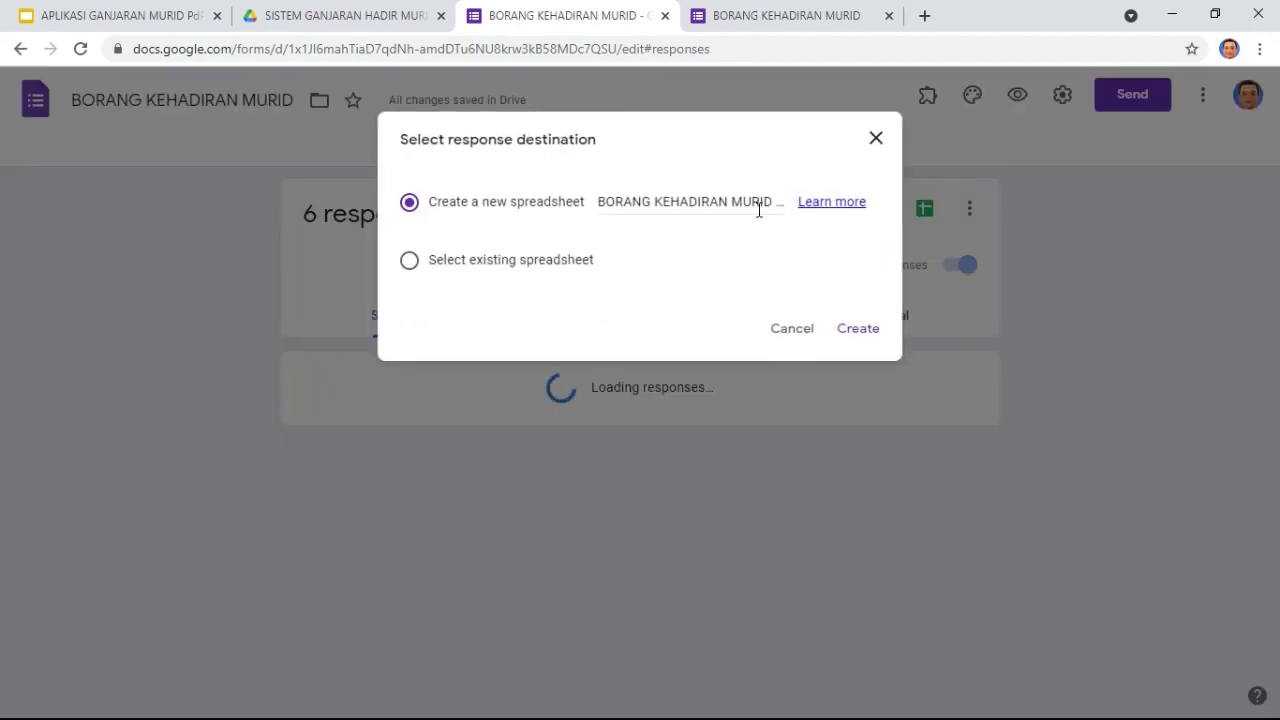
pyautogui.click(866, 334)
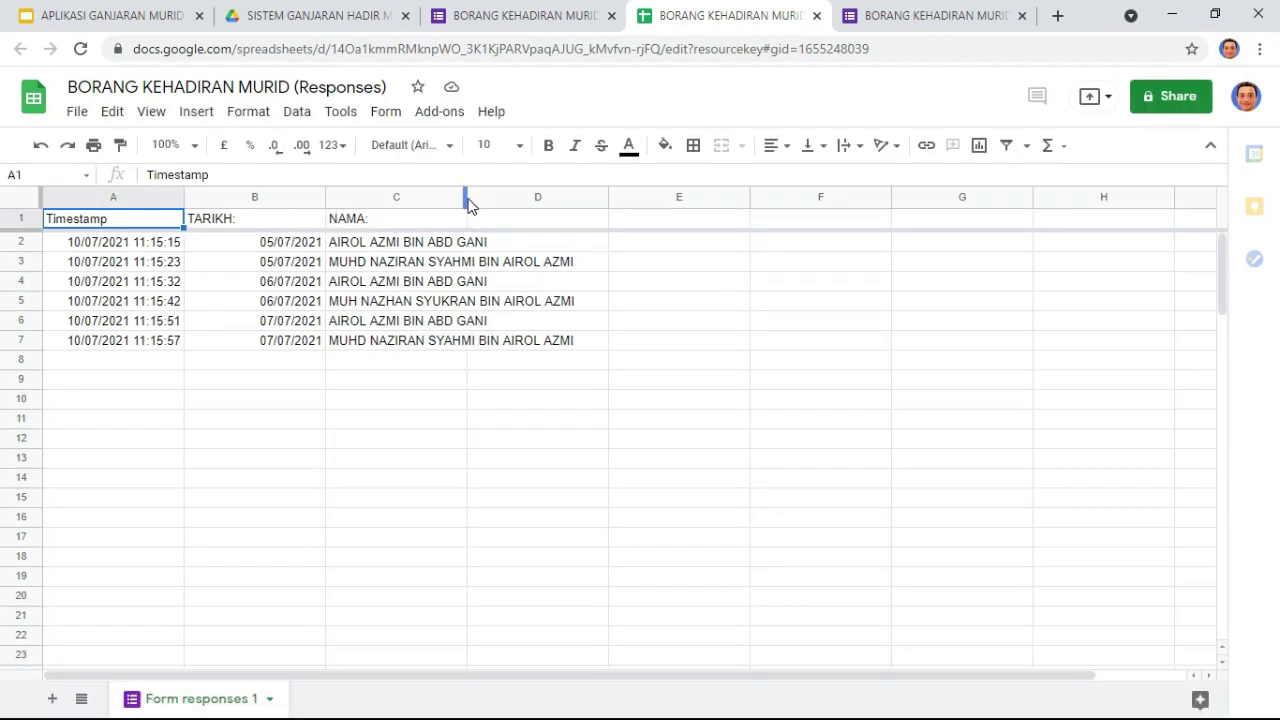
# Step: Auto-fit column C so every full student name fits
pyautogui.click(540, 199)
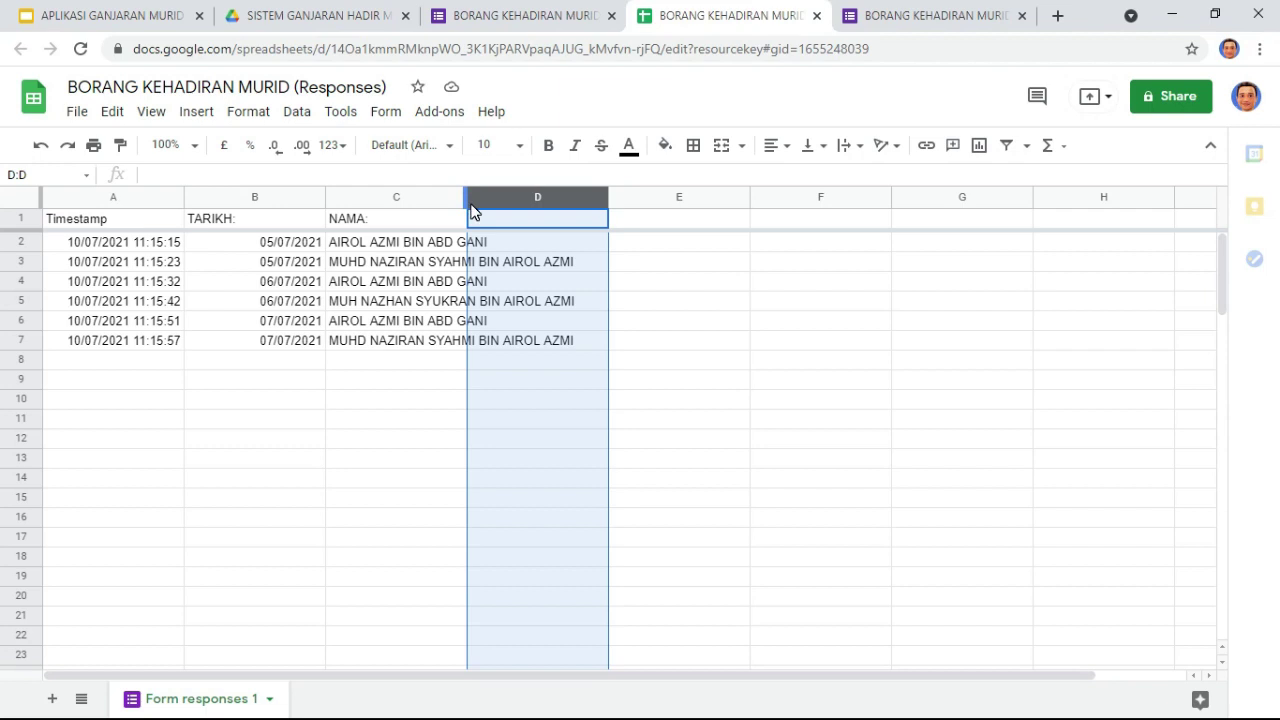
pyautogui.doubleClick(465, 200)
pyautogui.click(450, 396)
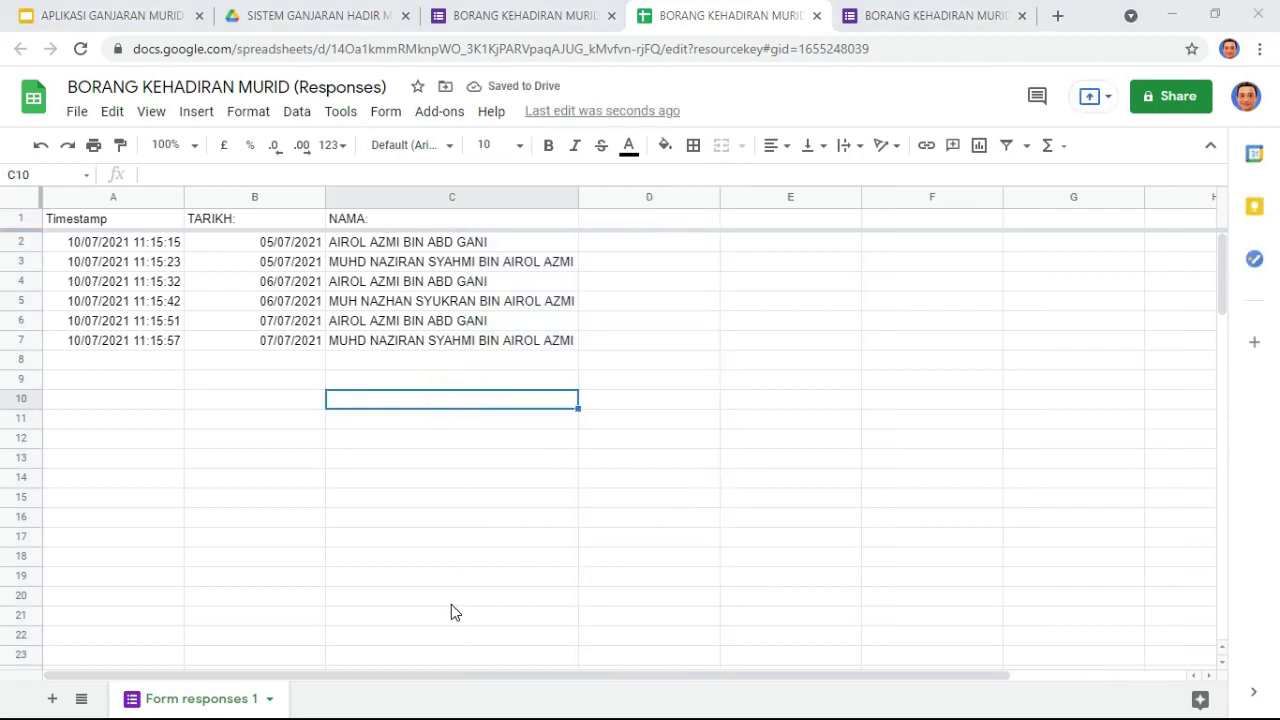
pyautogui.hotkey('alt', 'Tab')
pyautogui.hotkey('alt', 'Tab')
pyautogui.hotkey('alt', 'Tab')
pyautogui.hotkey('alt', 'Tab')
pyautogui.hotkey('alt', 'Tab')
pyautogui.hotkey('alt', 'Tab')
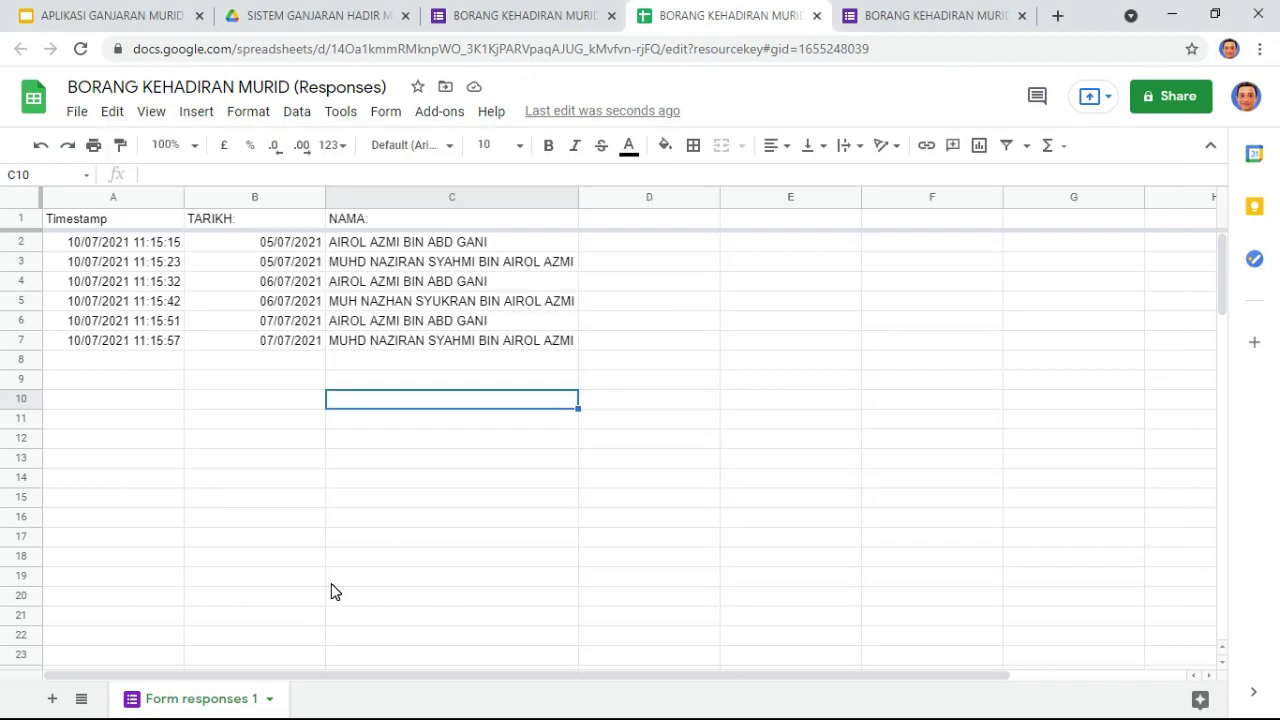
pyautogui.hotkey('alt', 'Tab')
pyautogui.hotkey('alt', 'Tab')
pyautogui.hotkey('alt', 'Tab')
pyautogui.hotkey('alt', 'Tab')
pyautogui.hotkey('alt', 'Tab')
pyautogui.hotkey('alt', 'Tab')
pyautogui.hotkey('alt', 'Tab')
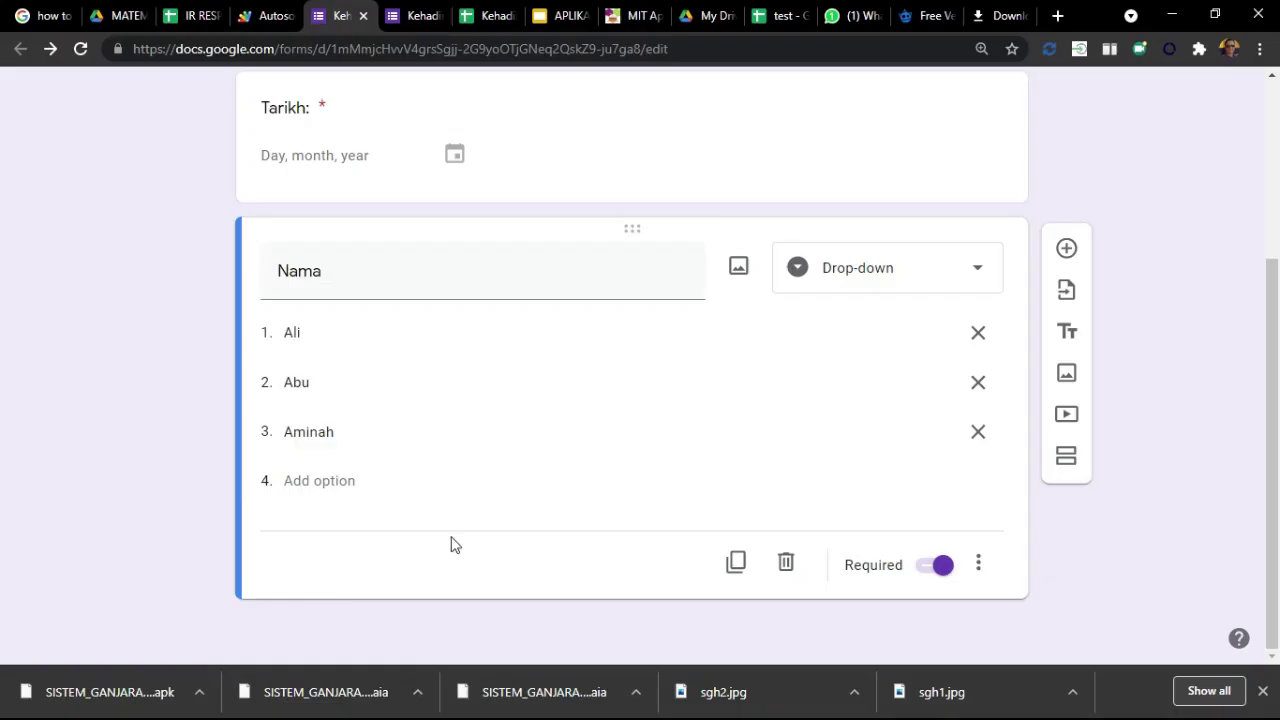
# Step: Check the sample Kehadiran countif sheet, then add a blank sheet to the BORANG responses file
pyautogui.click(487, 15)
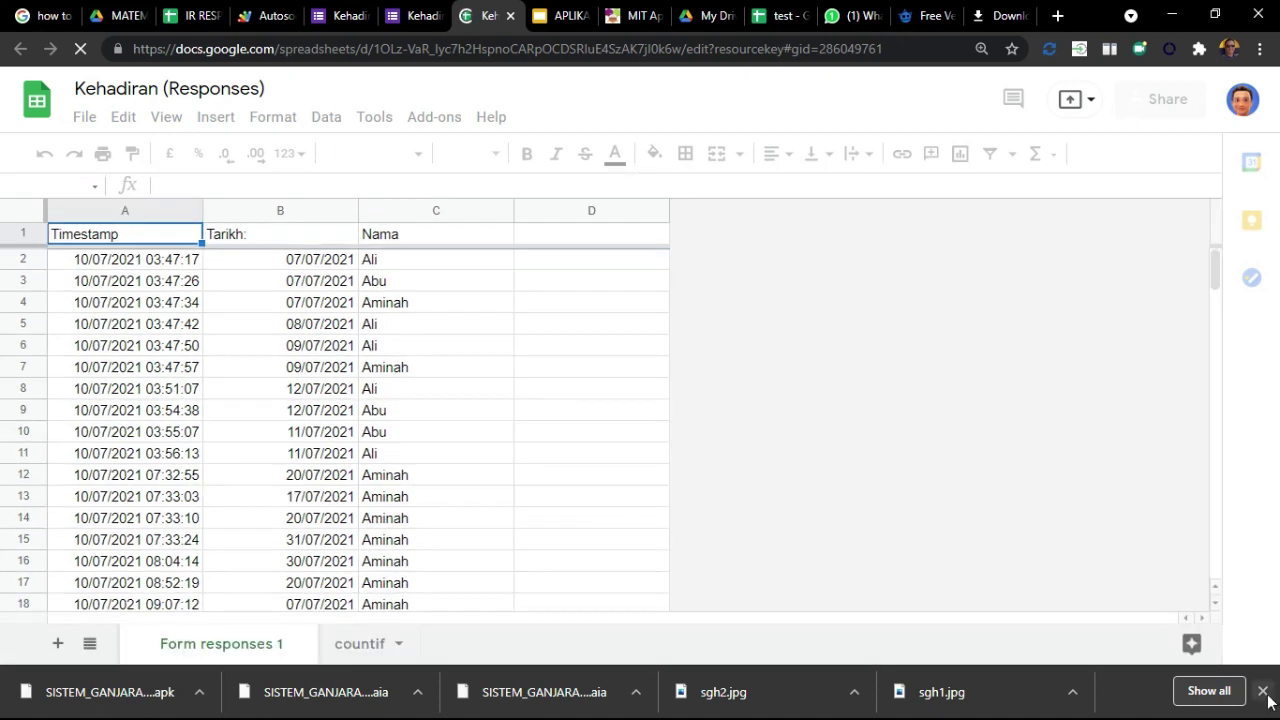
pyautogui.click(364, 648)
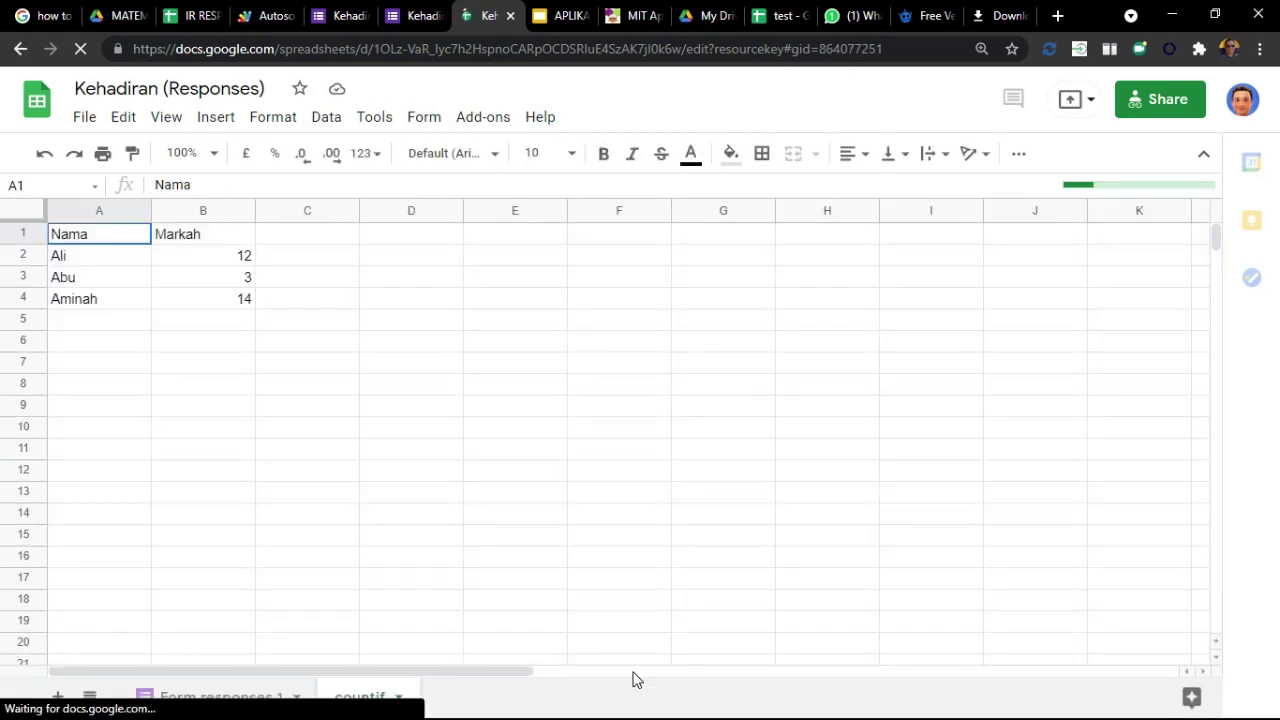
pyautogui.hotkey('alt', 'Tab')
pyautogui.hotkey('alt', 'Tab')
pyautogui.hotkey('alt', 'Tab')
pyautogui.hotkey('alt', 'Tab')
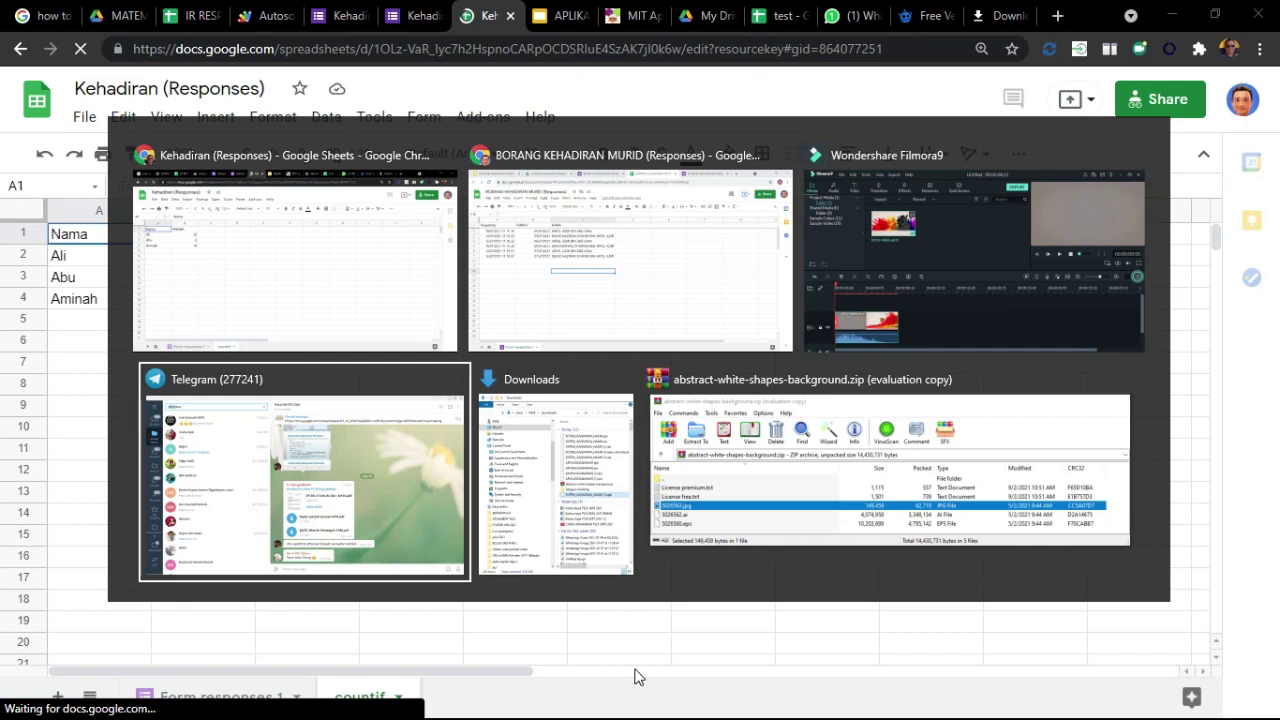
pyautogui.hotkey('alt', 'Tab')
pyautogui.hotkey('alt', 'Tab')
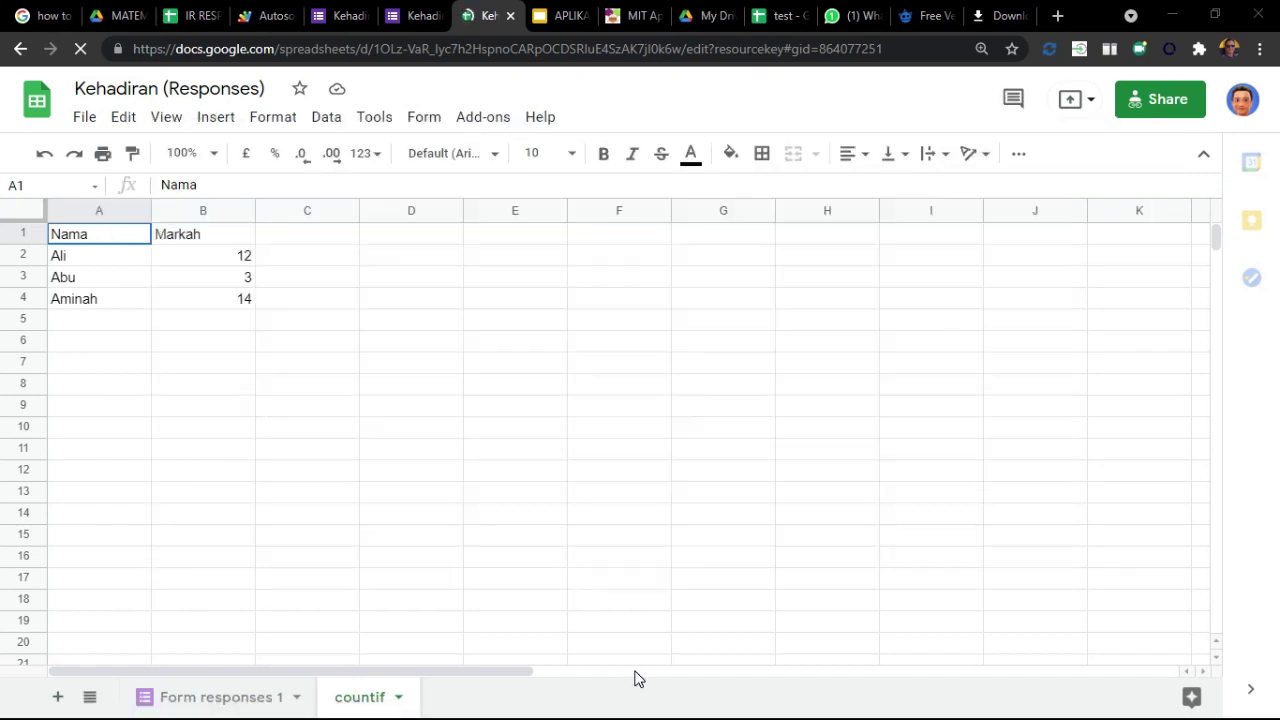
pyautogui.hotkey('alt', 'Tab')
pyautogui.click(53, 699)
# Step: Rename the Sheet1 tab to 'countif', then select cell A2 of the empty sheet
pyautogui.click(341, 699)
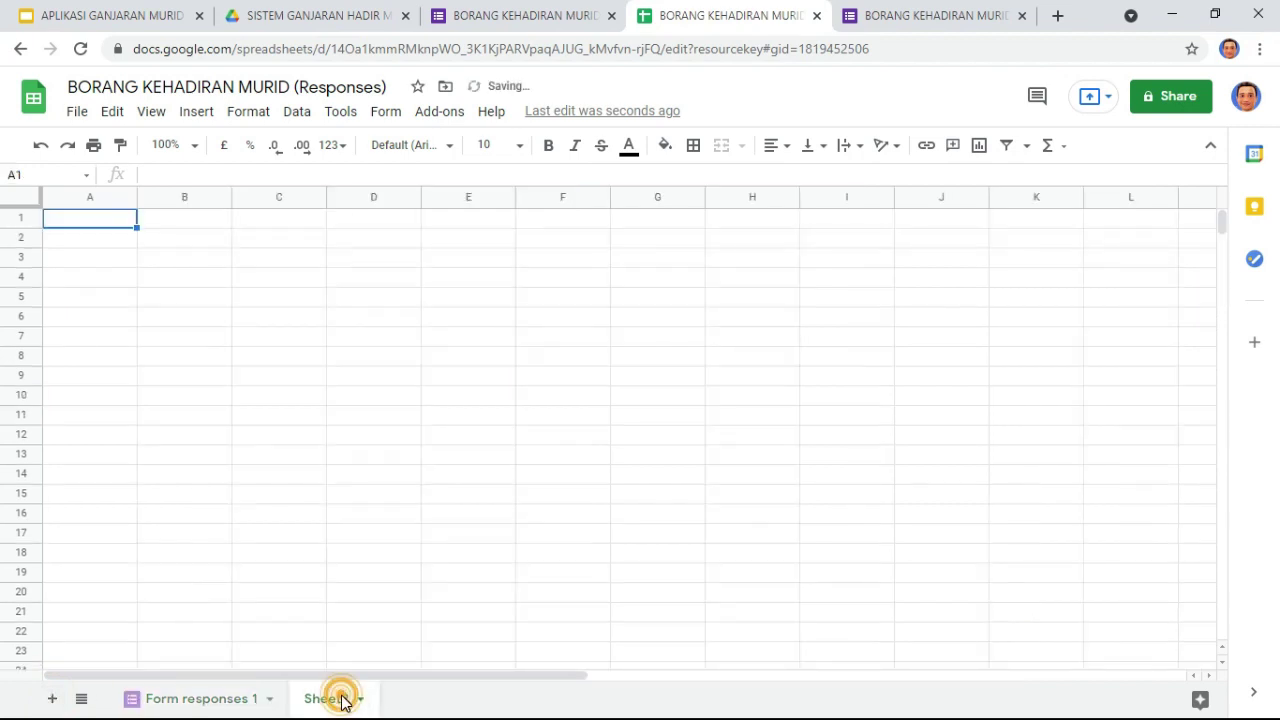
pyautogui.doubleClick(341, 699)
pyautogui.write('coUN')
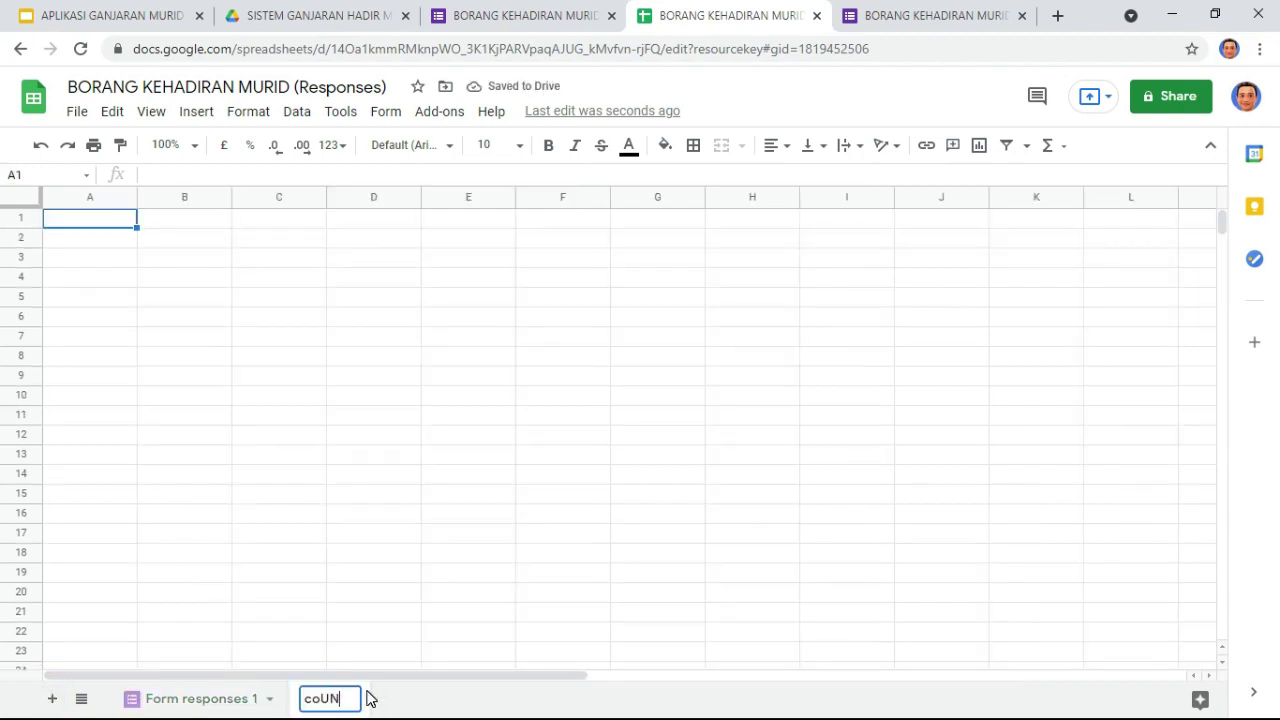
pyautogui.press('BackSpace')
pyautogui.press('BackSpace')
pyautogui.press('BackSpace')
pyautogui.press('BackSpace')
pyautogui.write('count')
pyautogui.press('BackSpace')
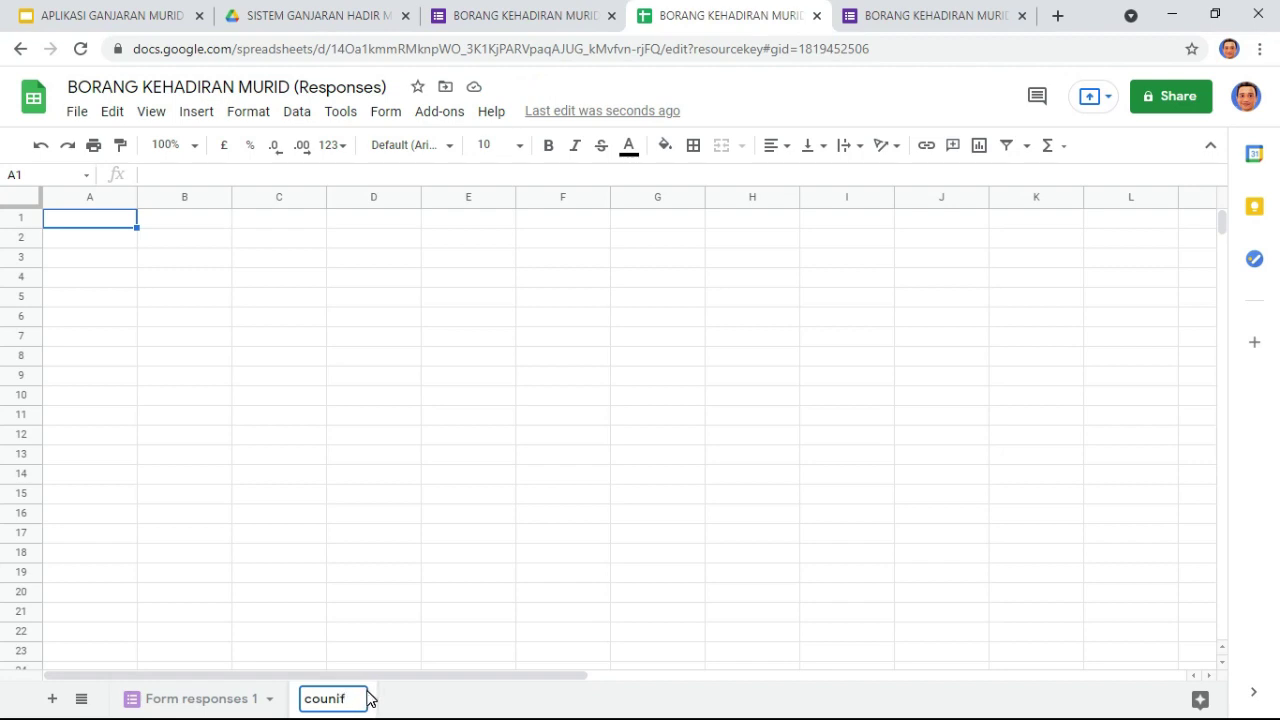
pyautogui.write('tif')
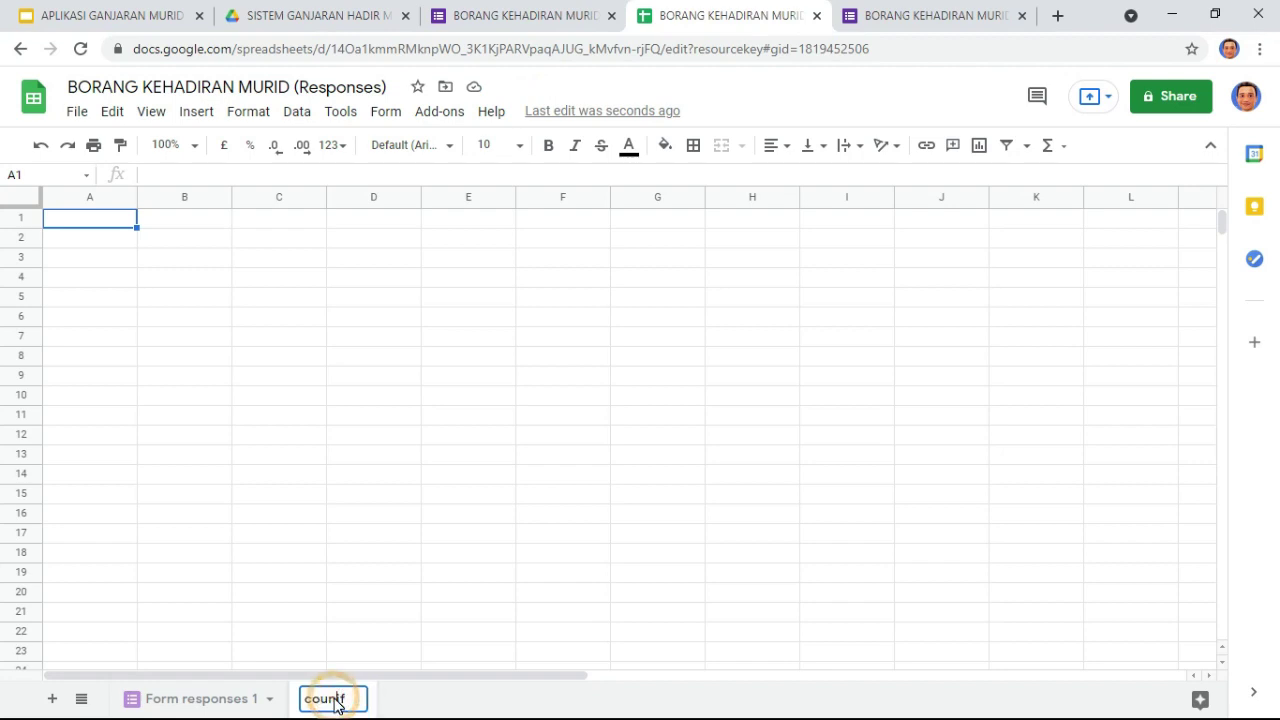
pyautogui.click(305, 515)
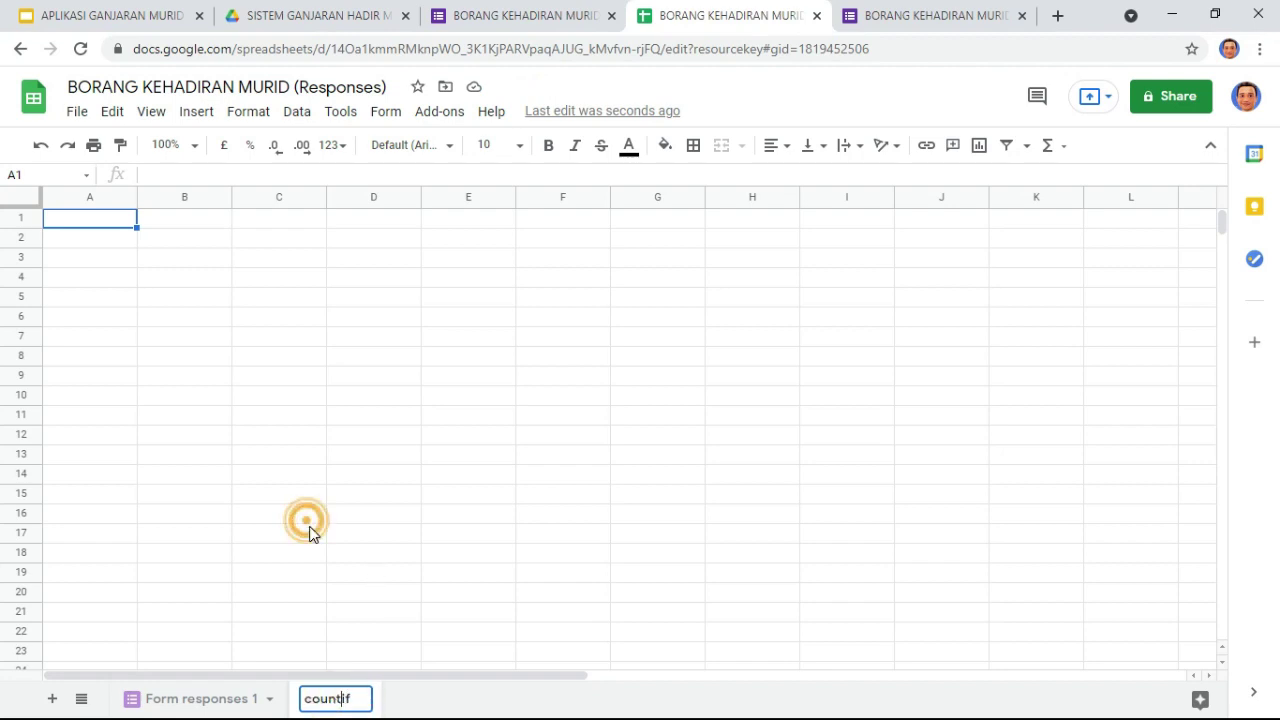
pyautogui.click(104, 222)
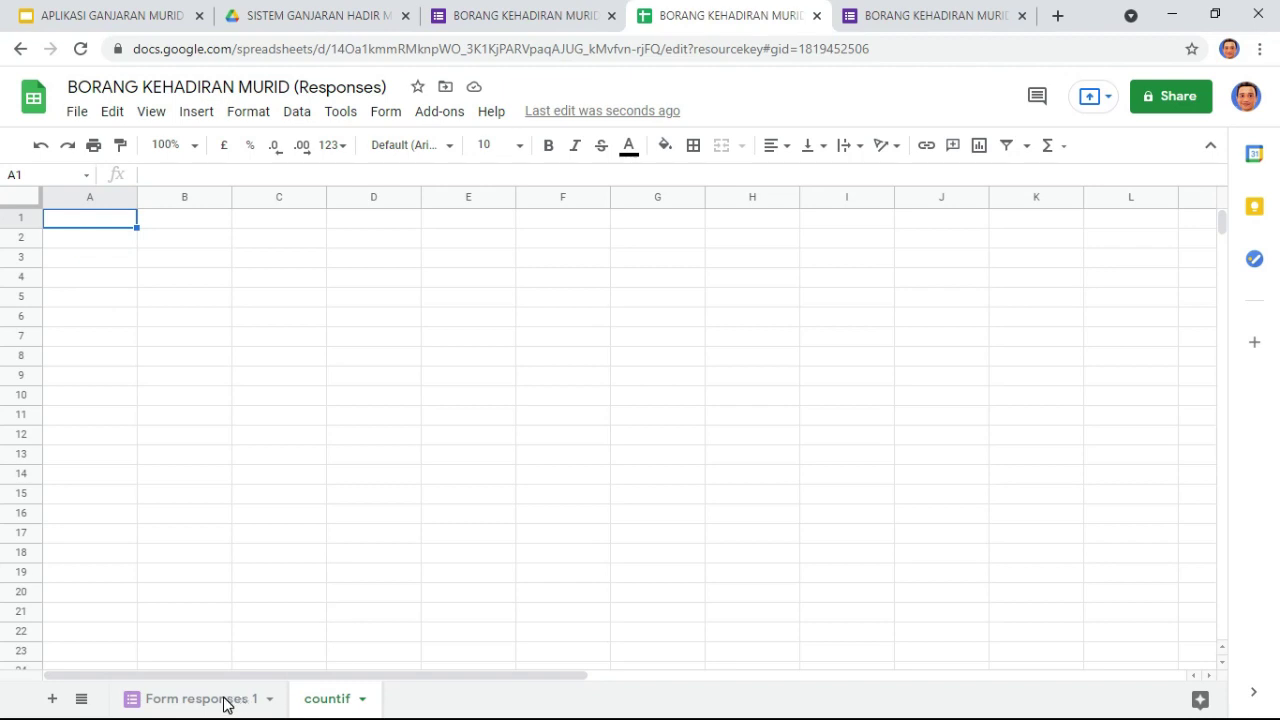
pyautogui.press('Down')
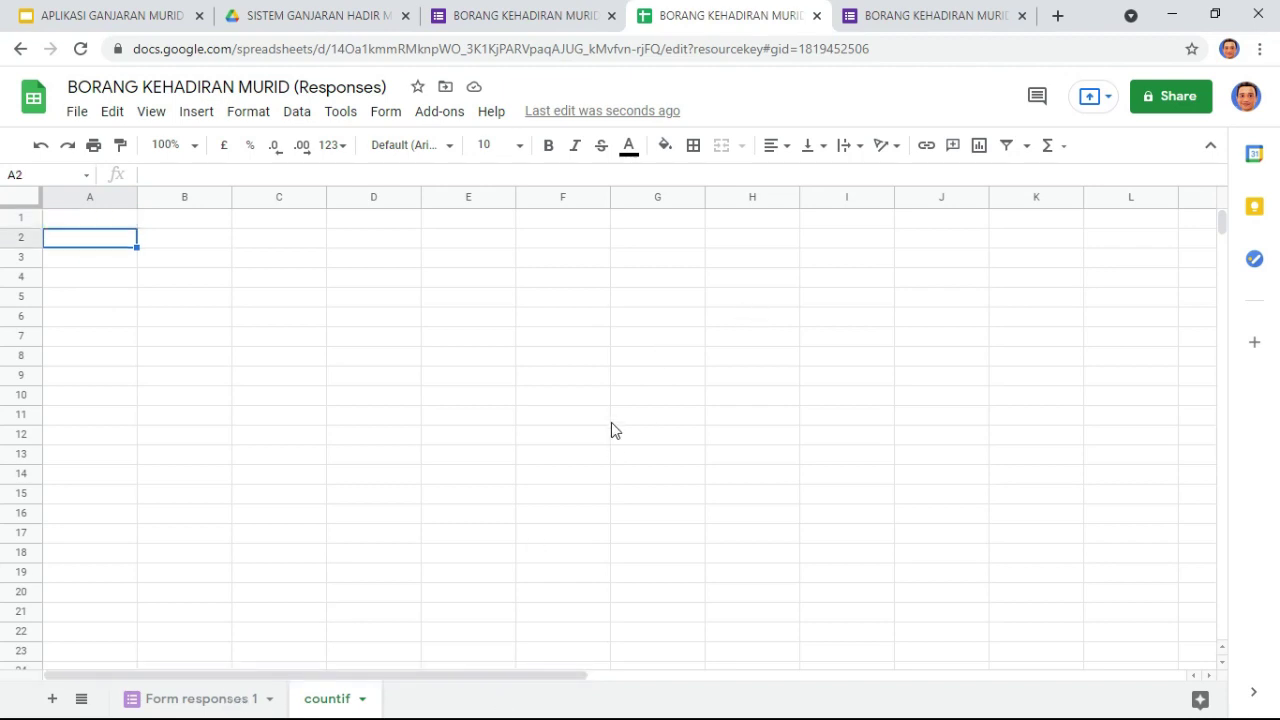
pyautogui.hotkey('alt', 'Tab')
pyautogui.hotkey('alt', 'Tab')
pyautogui.hotkey('alt', 'Tab')
pyautogui.hotkey('alt', 'Tab')
pyautogui.hotkey('alt', 'Tab')
pyautogui.hotkey('alt', 'Tab')
pyautogui.hotkey('alt', 'Tab')
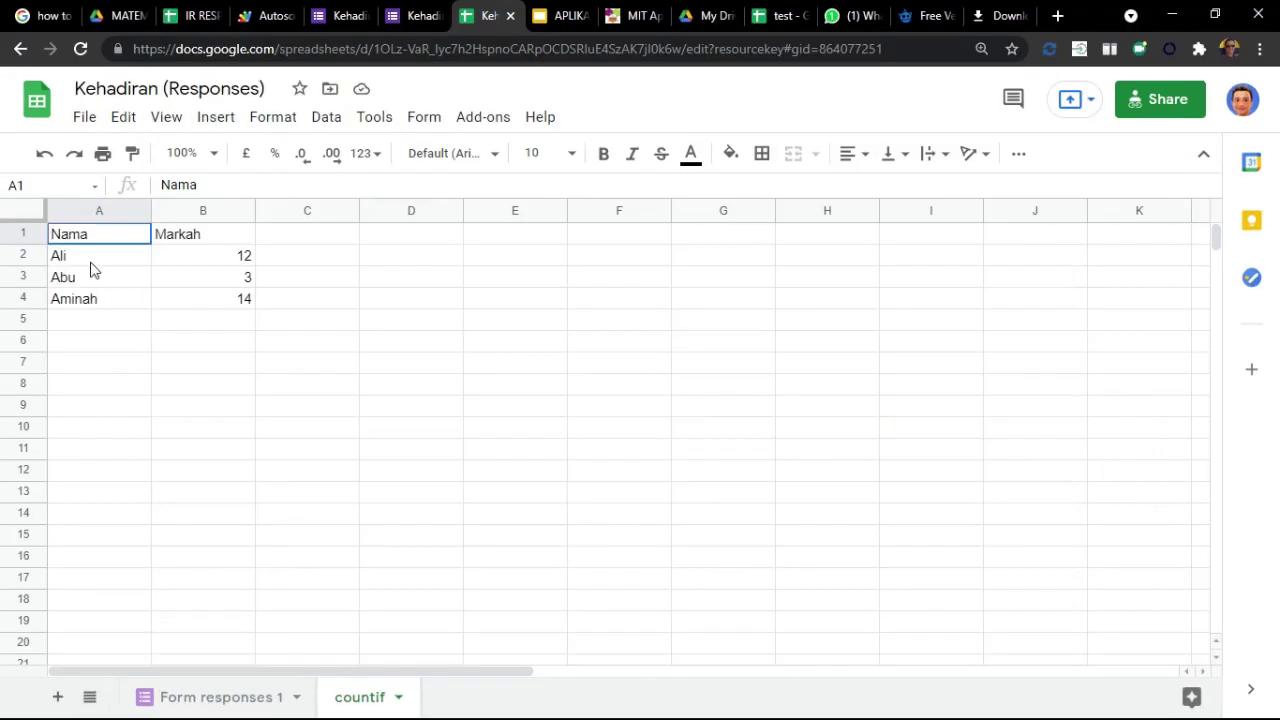
pyautogui.click(87, 257)
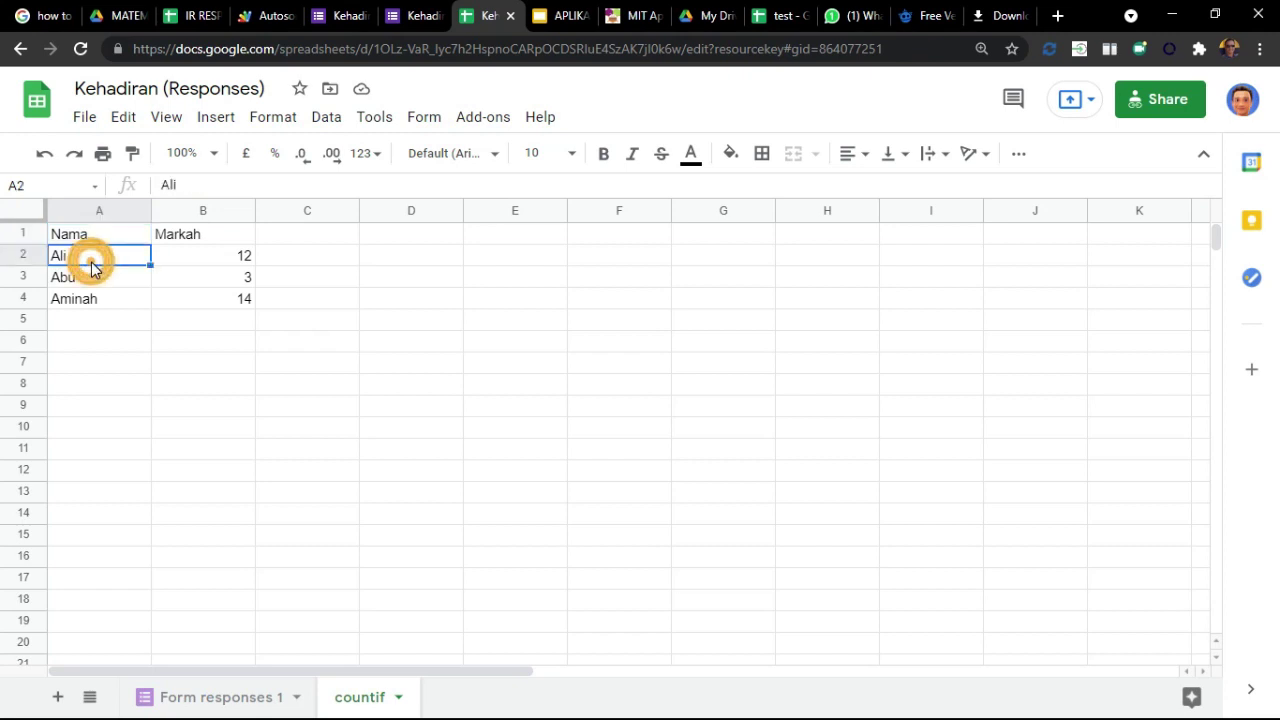
pyautogui.click(115, 236)
pyautogui.click(172, 234)
pyautogui.click(184, 258)
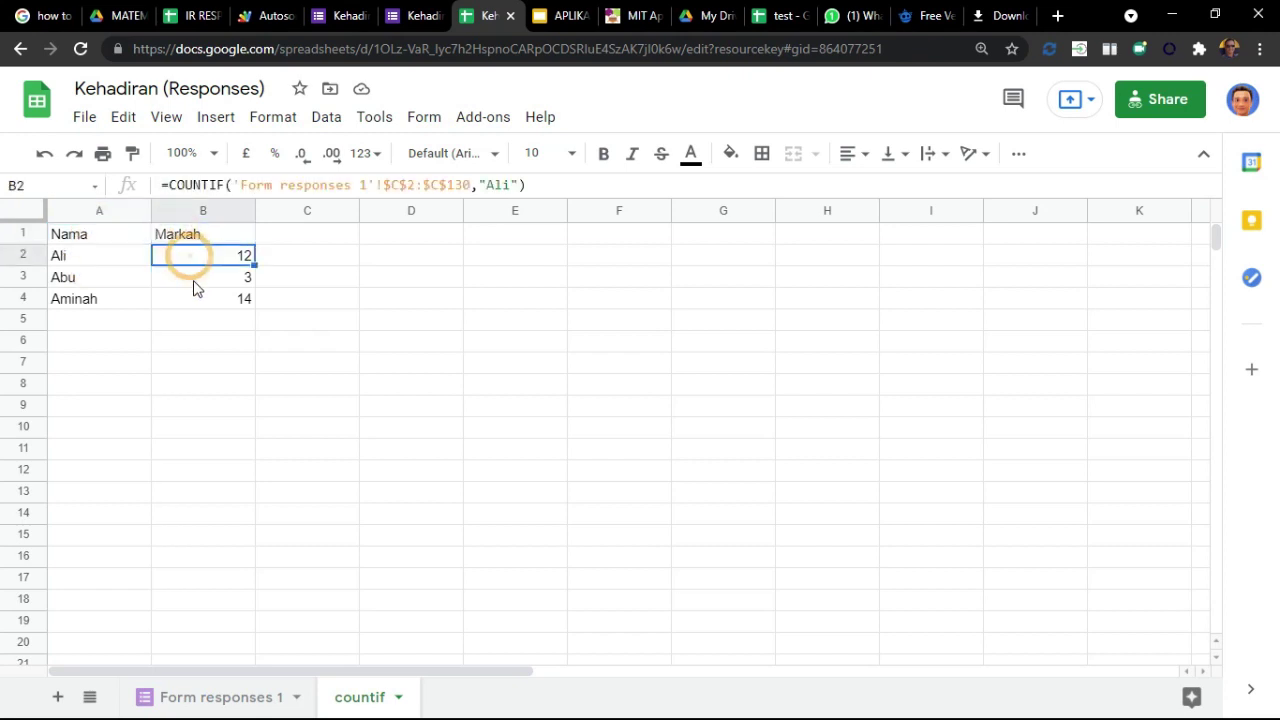
pyautogui.click(103, 254)
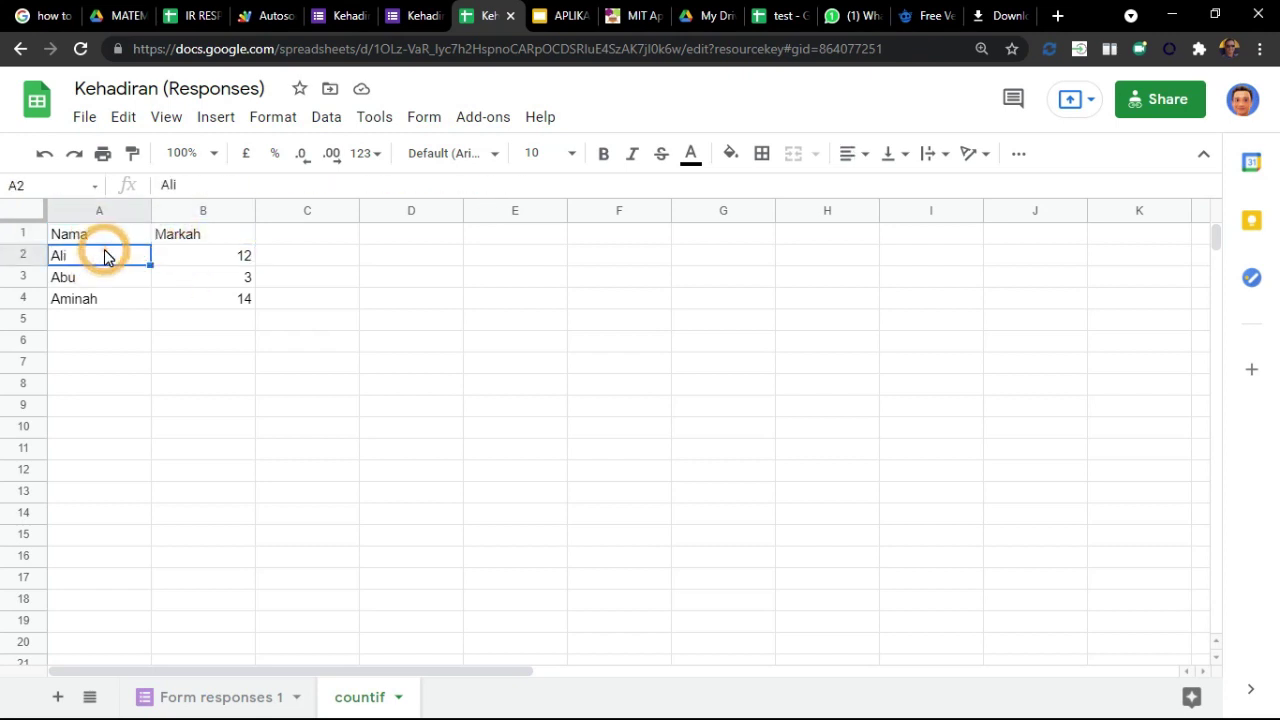
pyautogui.click(100, 238)
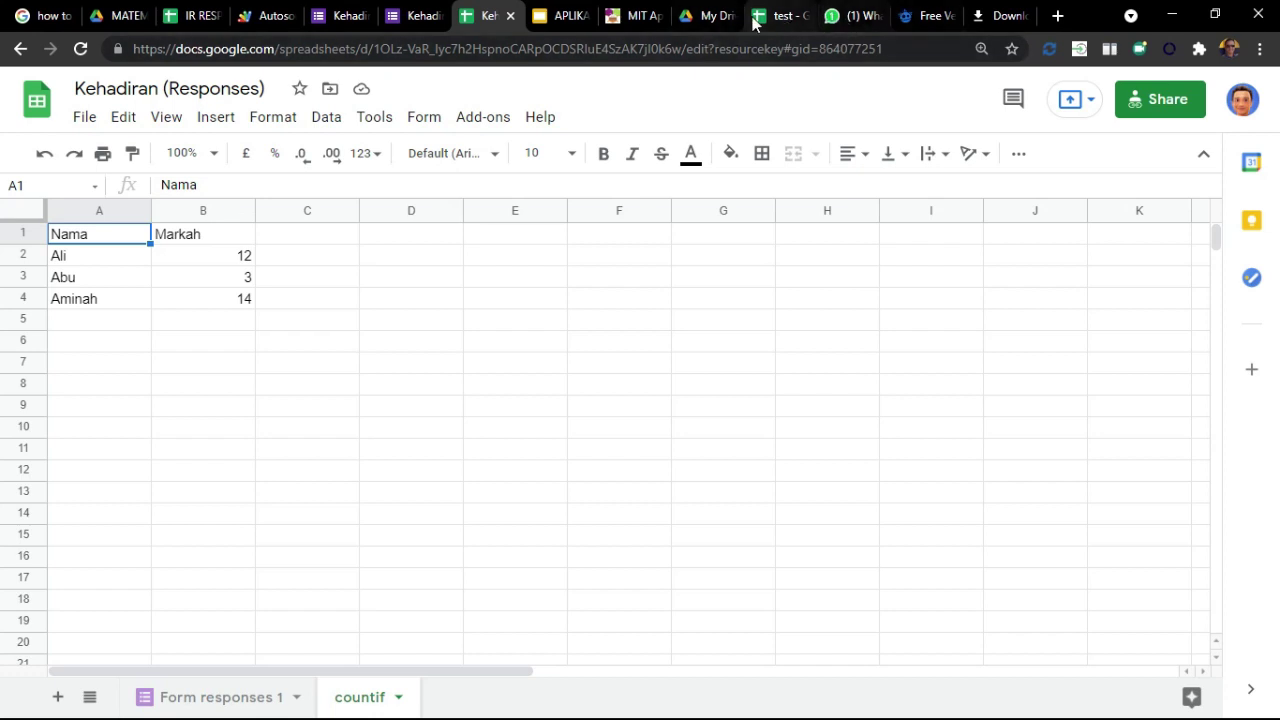
pyautogui.hotkey('alt', 'Tab')
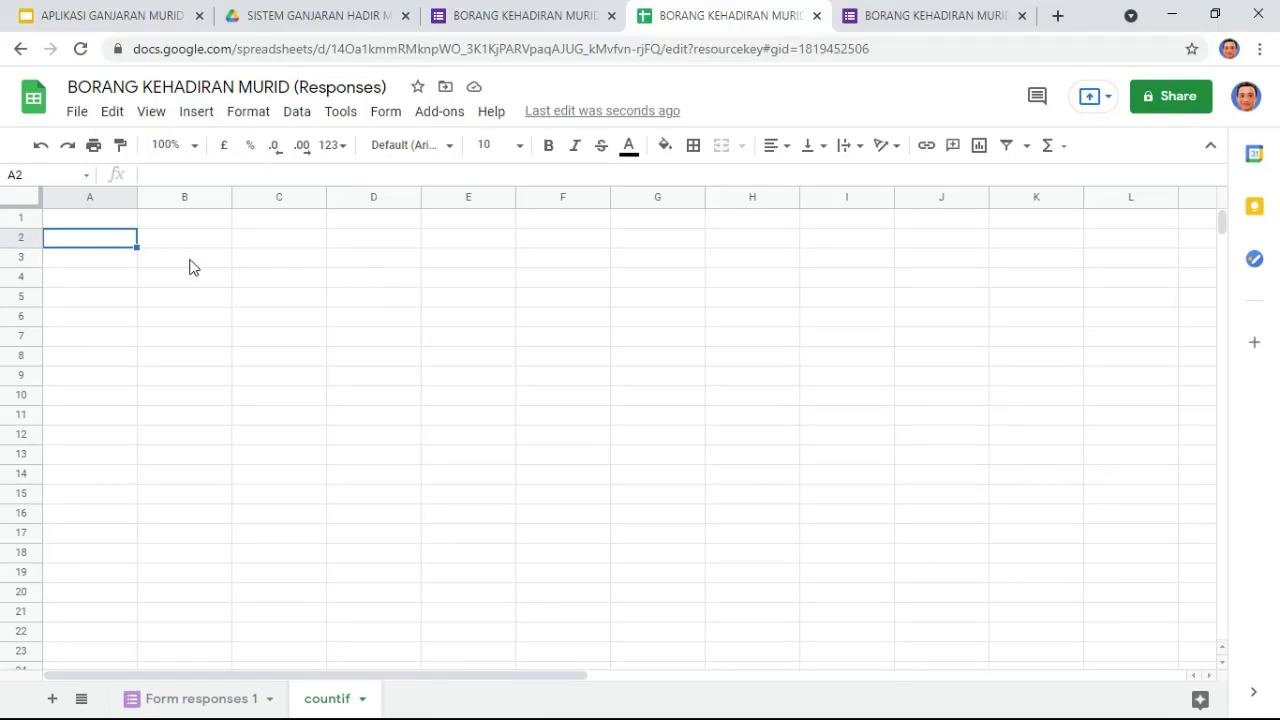
# Step: Enter a reference in countif!A1 to 'Form responses 1'!C1, showing the NAMA: header
pyautogui.click(116, 222)
pyautogui.write('+')
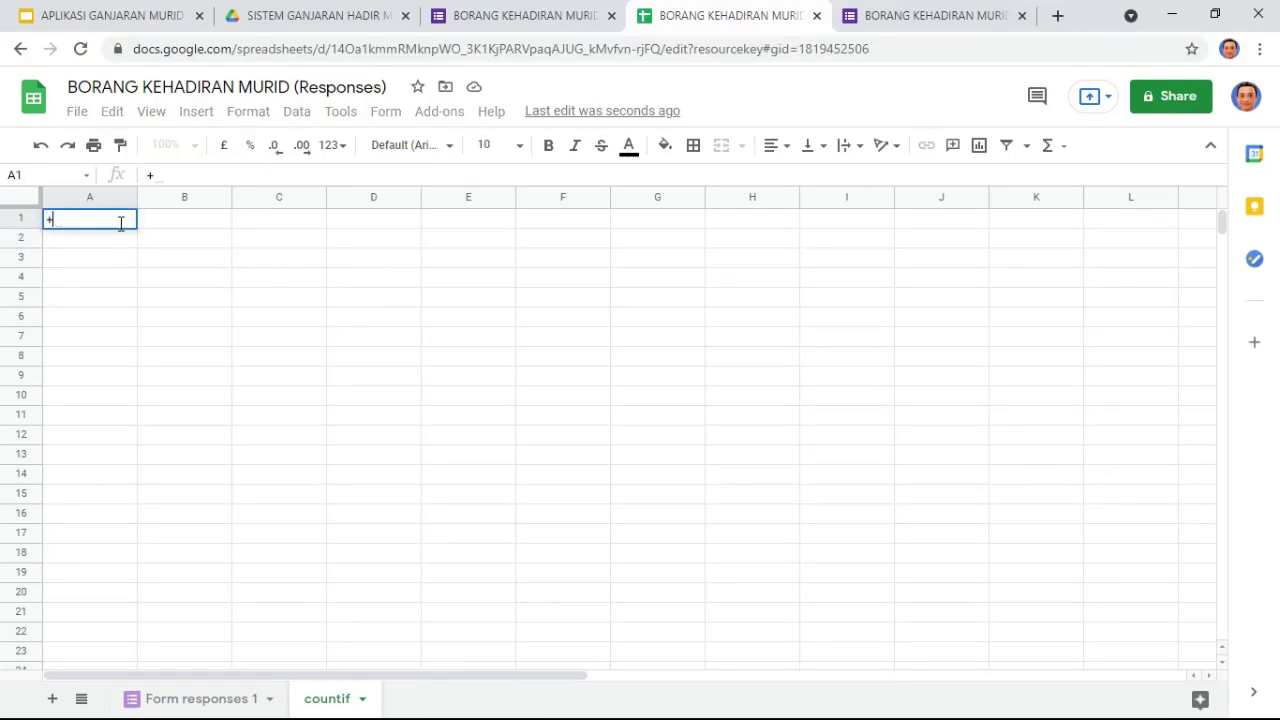
pyautogui.click(195, 698)
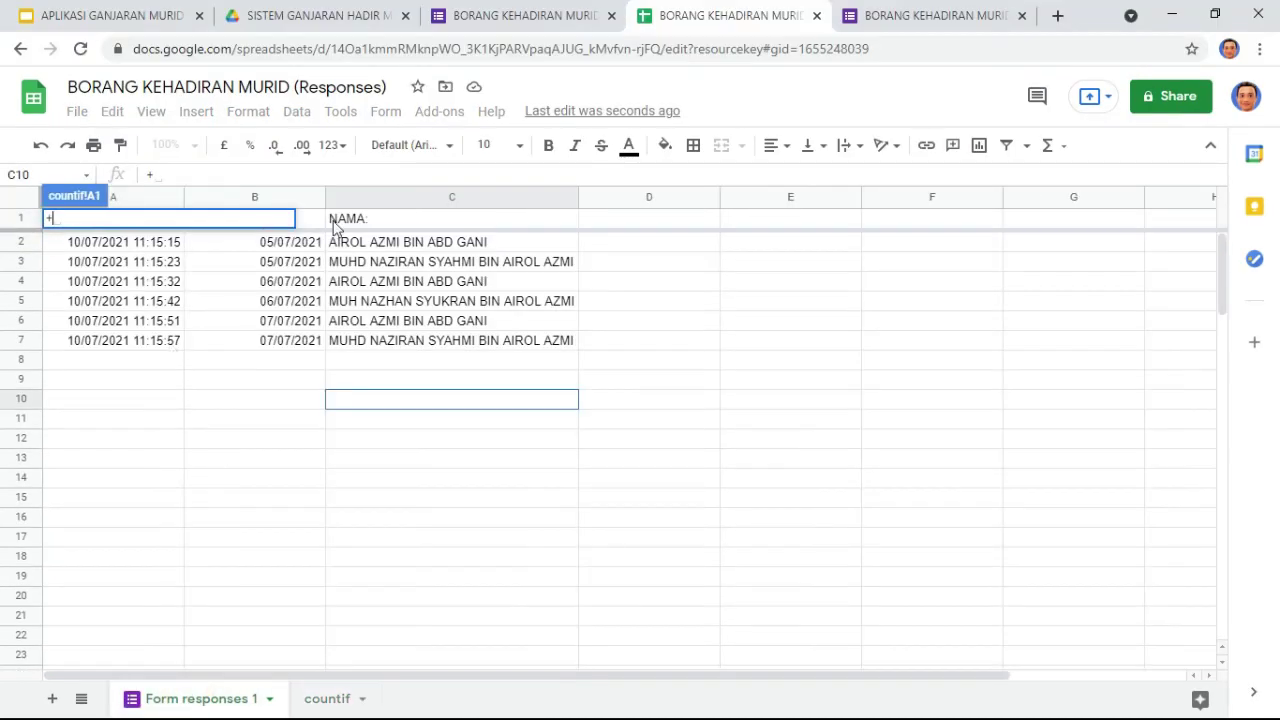
pyautogui.click(364, 217)
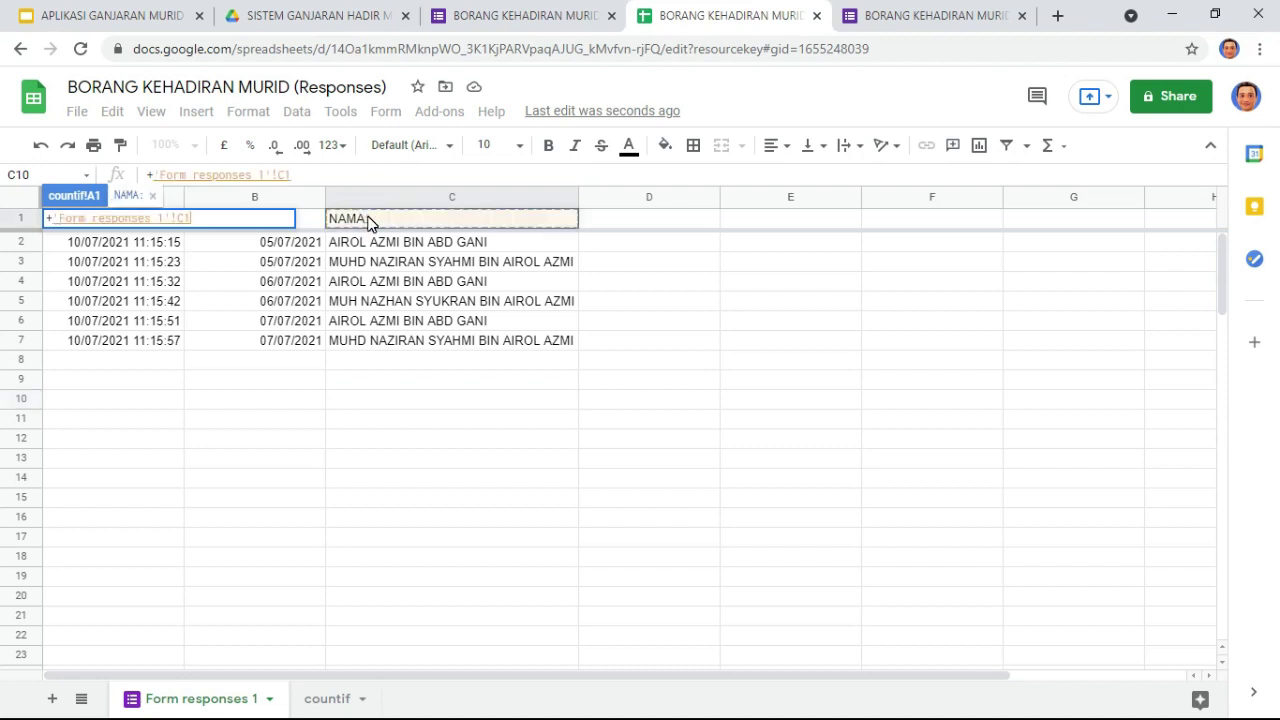
pyautogui.press('Return')
pyautogui.click(188, 245)
pyautogui.click(86, 217)
pyautogui.click(187, 220)
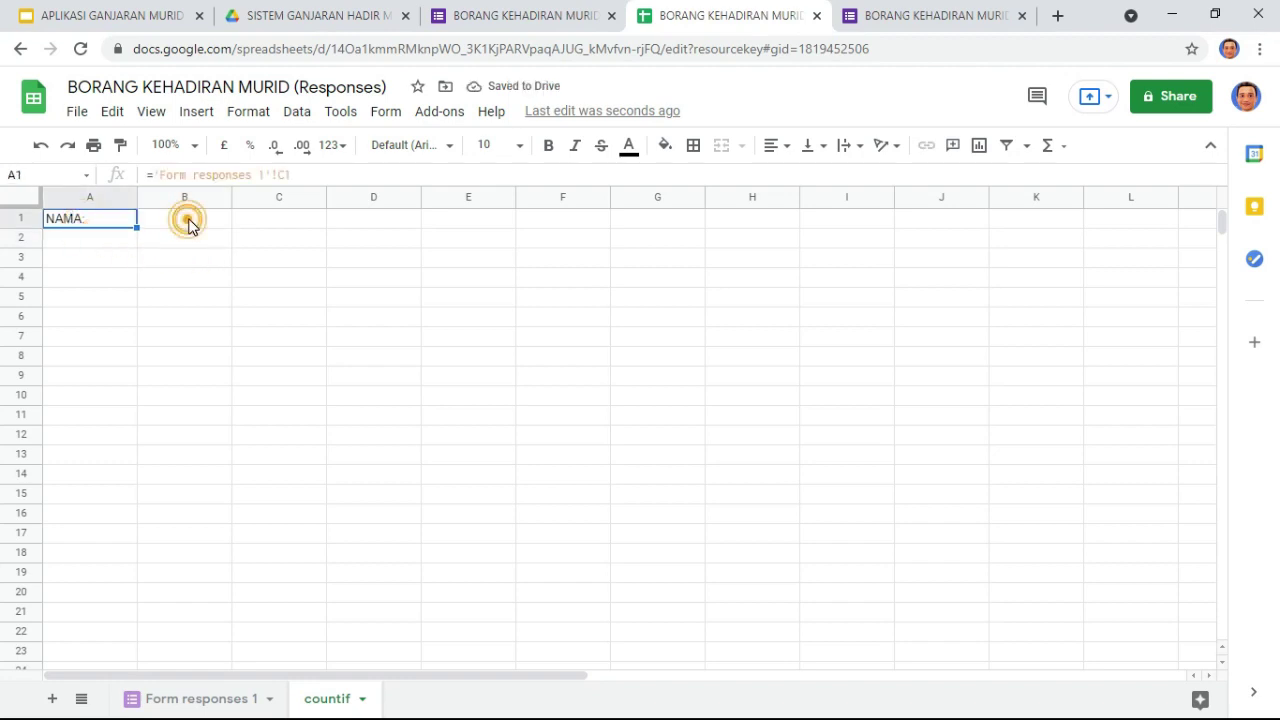
pyautogui.click(94, 220)
# Step: Fill the A1 reference down to row 203 and auto-fit column A to the longest name
pyautogui.moveTo(136, 227); pyautogui.dragTo(150, 575)
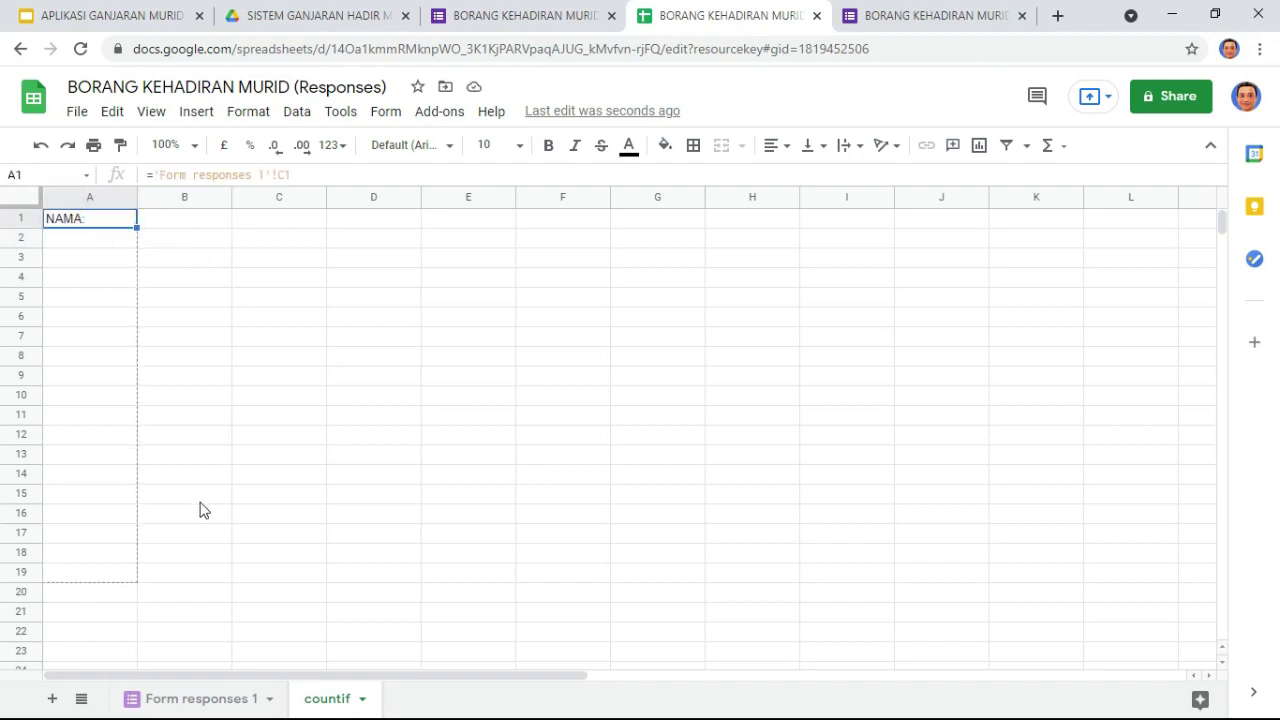
pyautogui.click(137, 190)
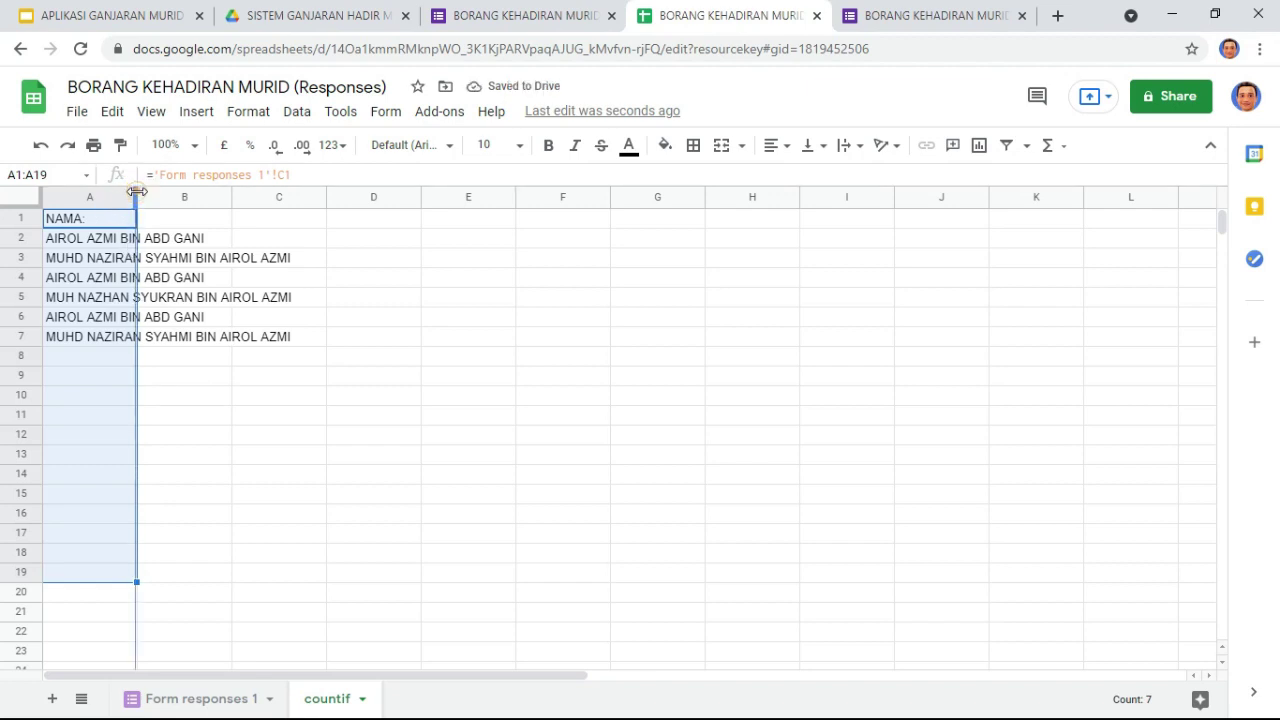
pyautogui.doubleClick(137, 190)
pyautogui.moveTo(292, 578); pyautogui.dragTo(308, 683)
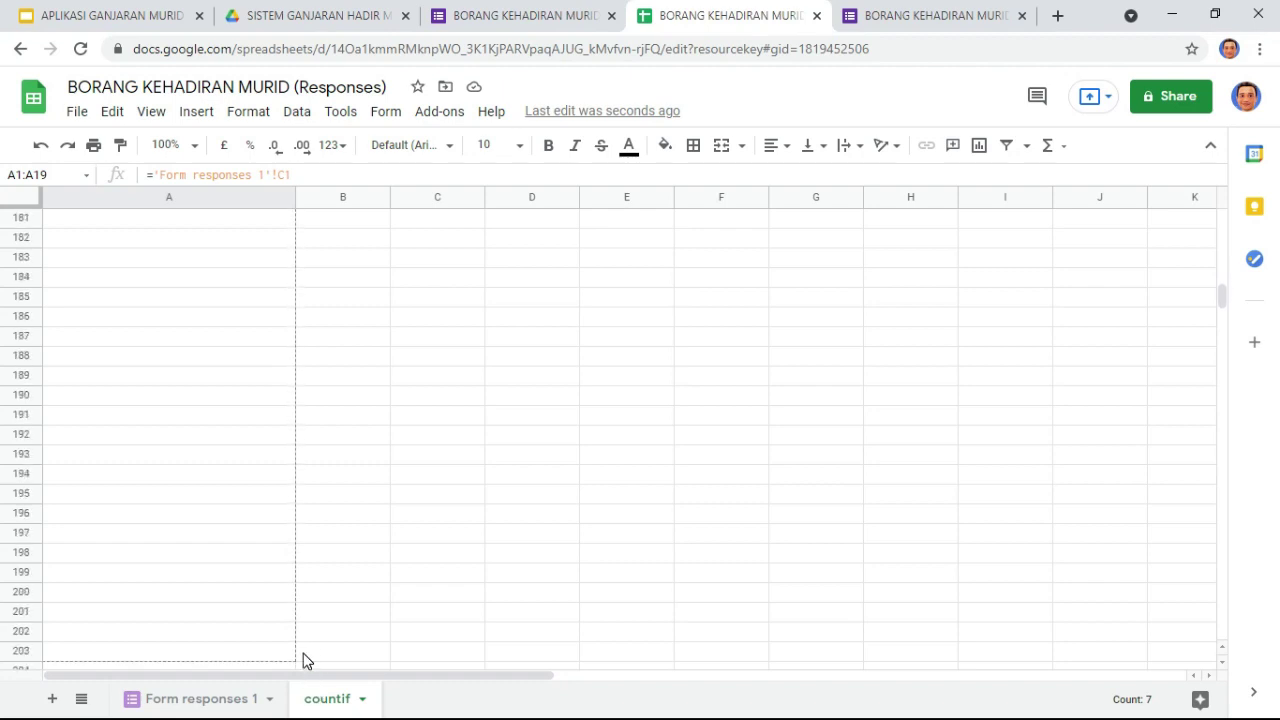
pyautogui.moveTo(320, 411); pyautogui.dragTo(320, 411)
pyautogui.scroll(10, 334, 394)
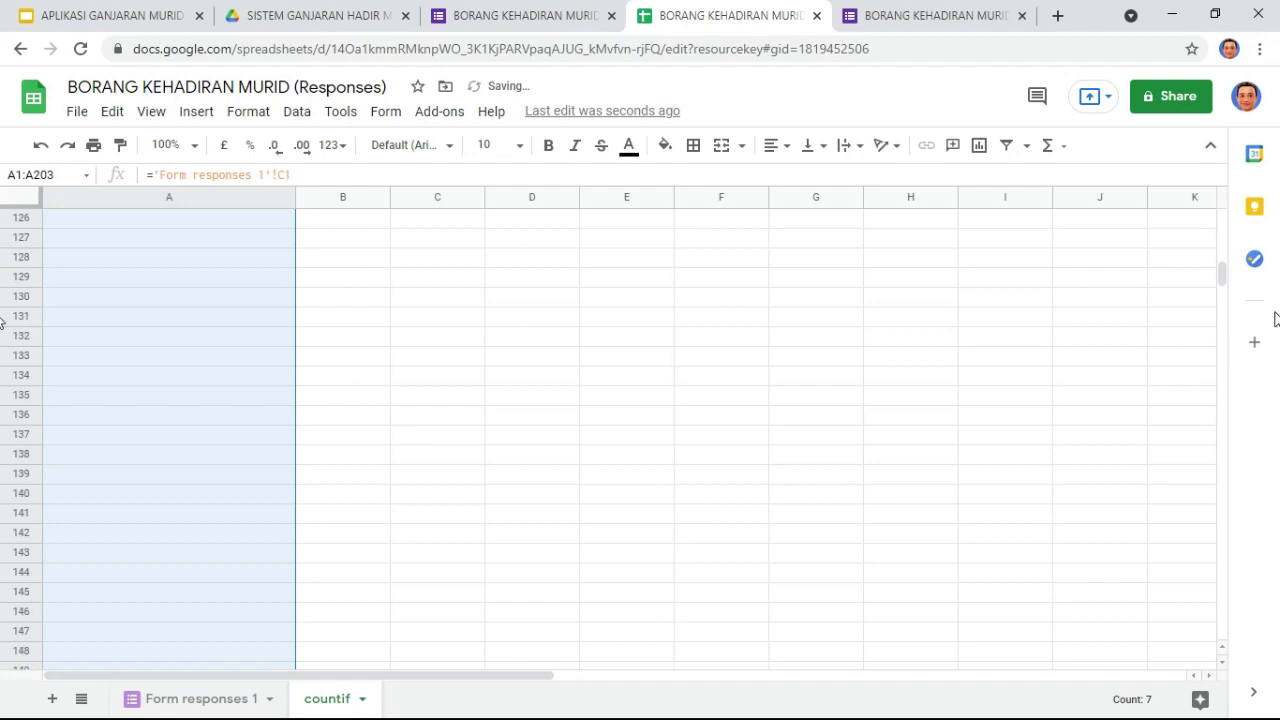
pyautogui.moveTo(1221, 285); pyautogui.dragTo(1222, 194)
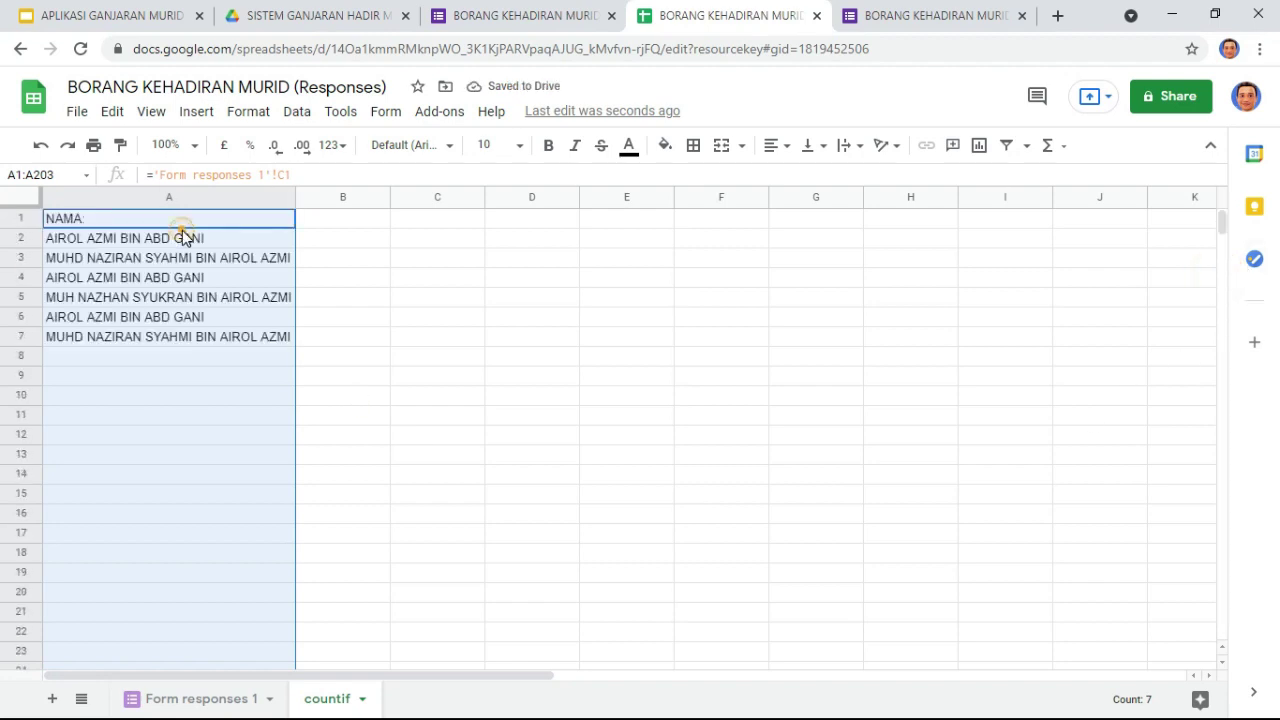
pyautogui.click(182, 231)
pyautogui.click(209, 248)
pyautogui.click(331, 247)
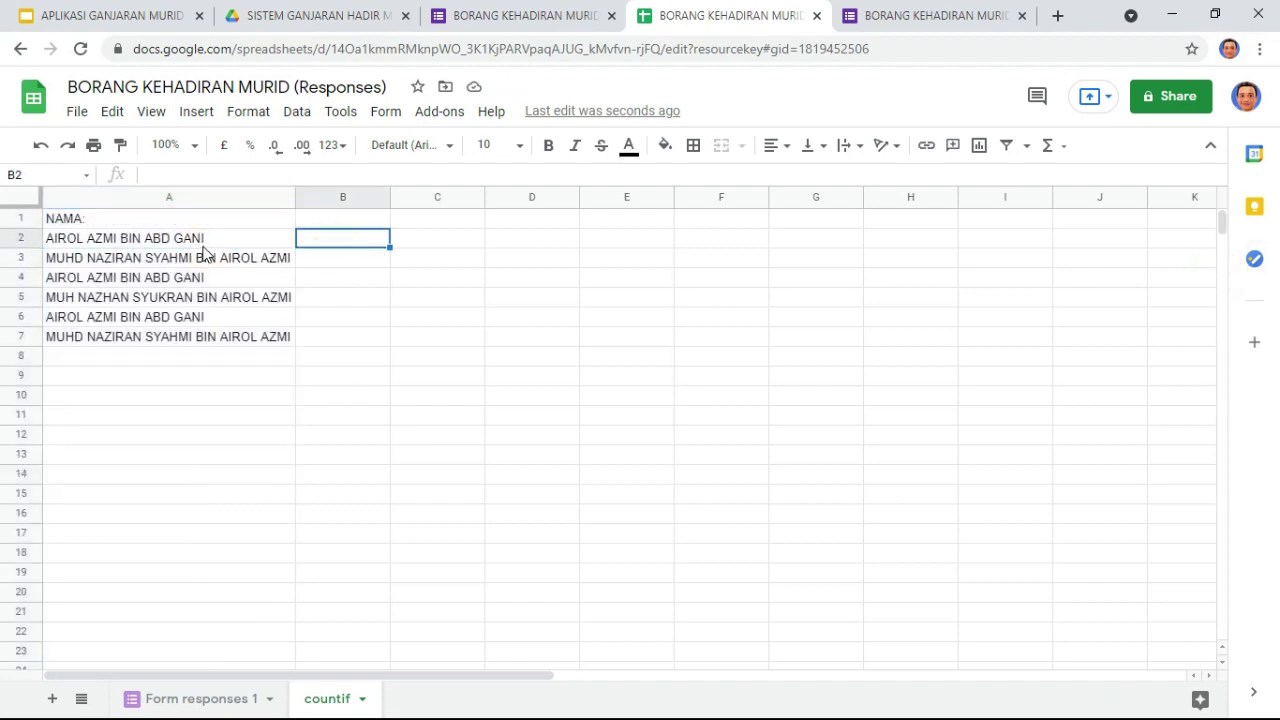
pyautogui.click(366, 221)
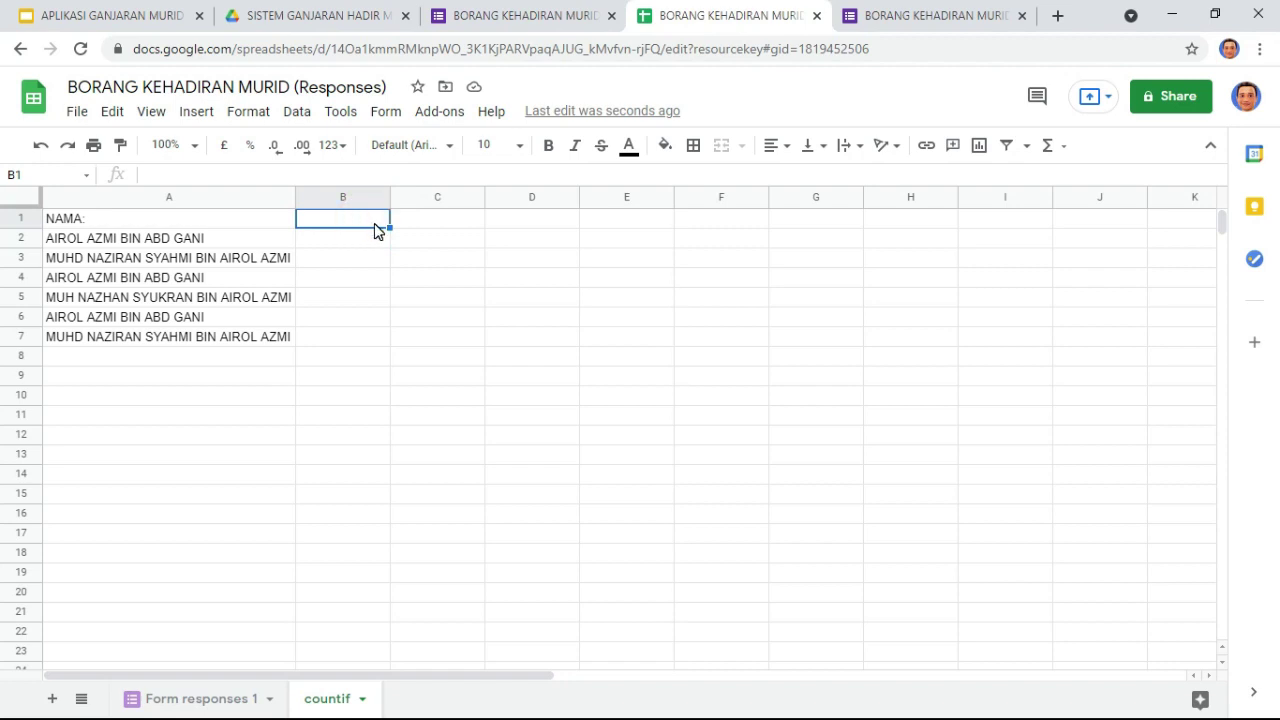
pyautogui.write('co')
pyautogui.press('BackSpace')
pyautogui.press('Escape')
pyautogui.hotkey('alt', 'Tab')
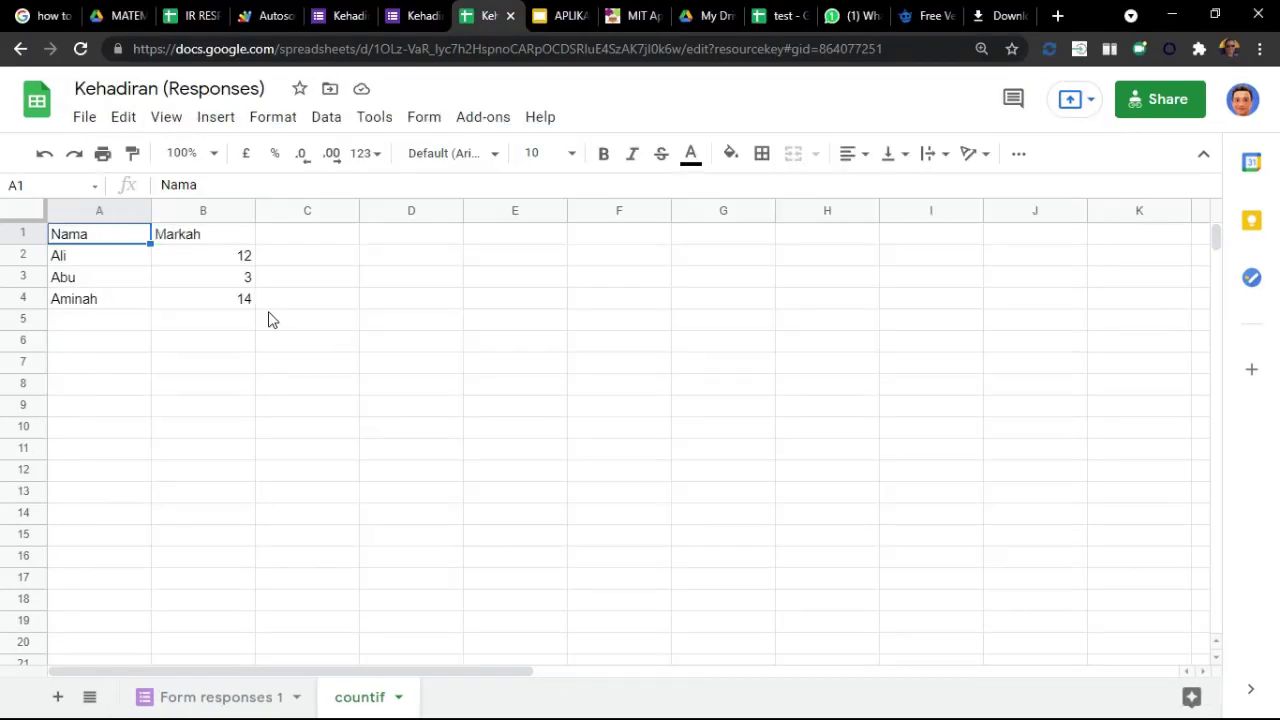
pyautogui.click(215, 257)
pyautogui.click(217, 236)
pyautogui.click(221, 257)
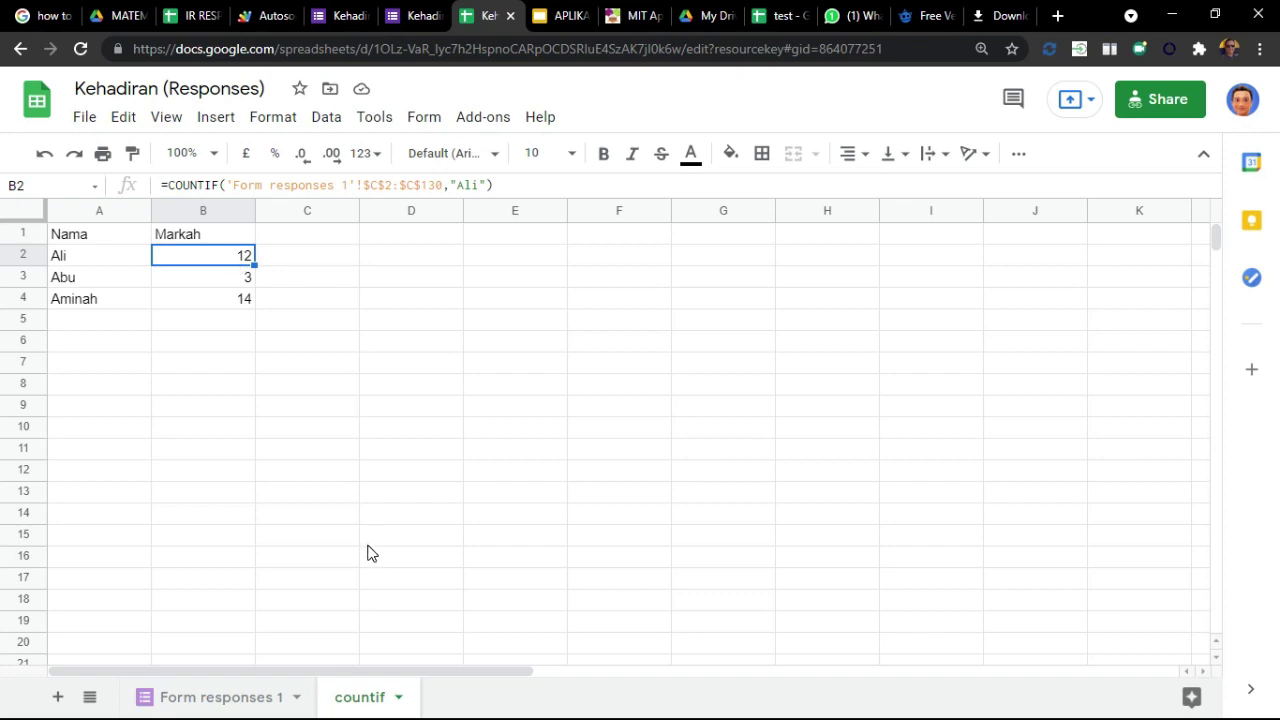
pyautogui.hotkey('alt', 'Tab')
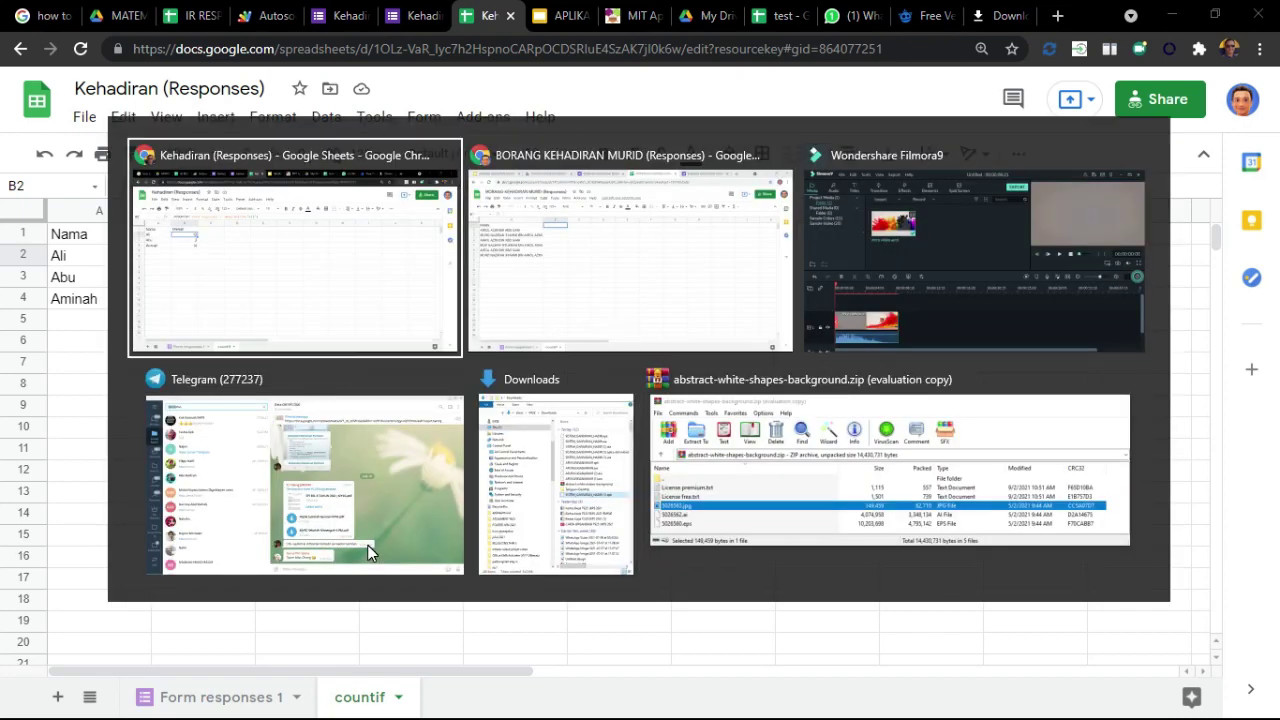
pyautogui.click(240, 330)
pyautogui.hotkey('alt', 'Tab')
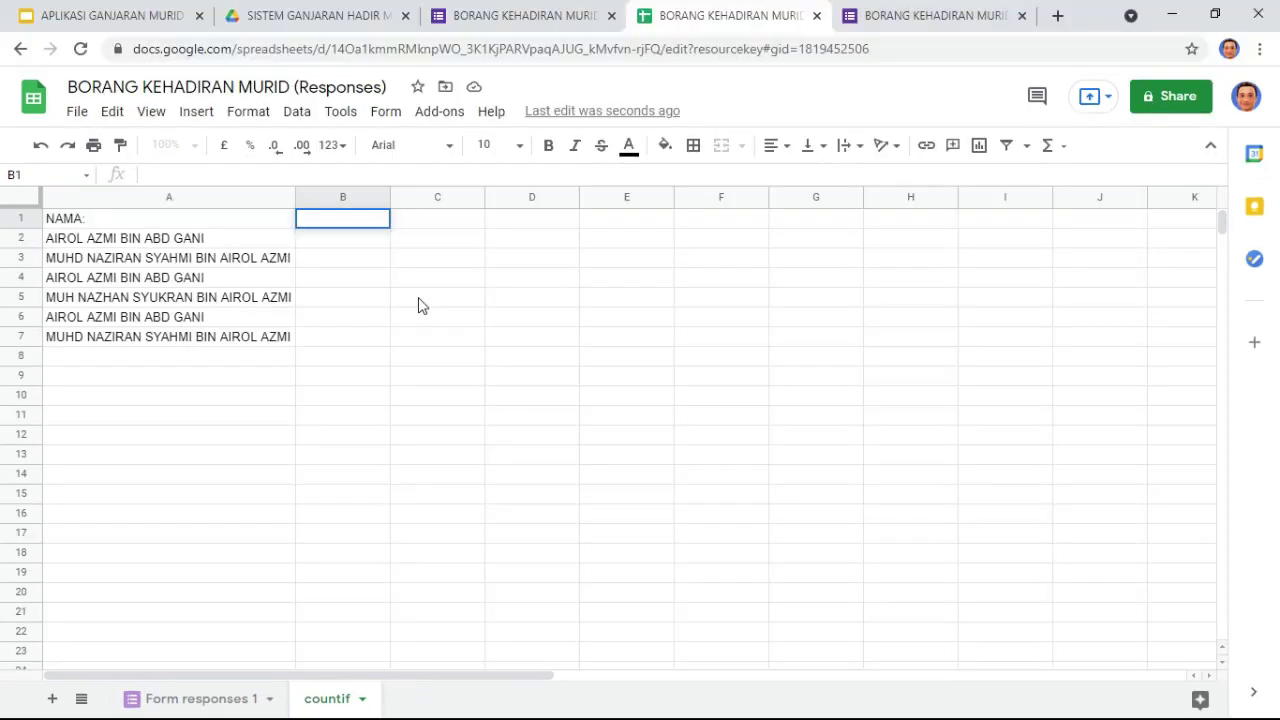
pyautogui.write('markah')
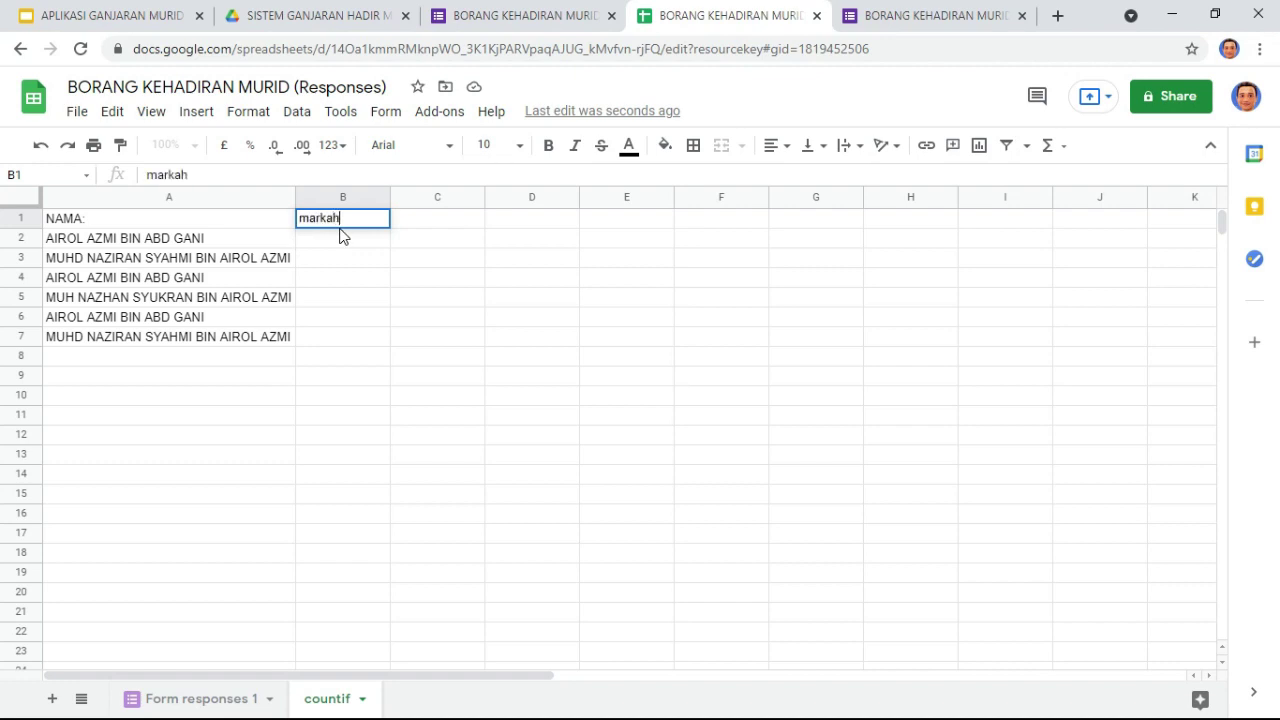
pyautogui.write('MARKAH')
pyautogui.press('Return')
pyautogui.write('=')
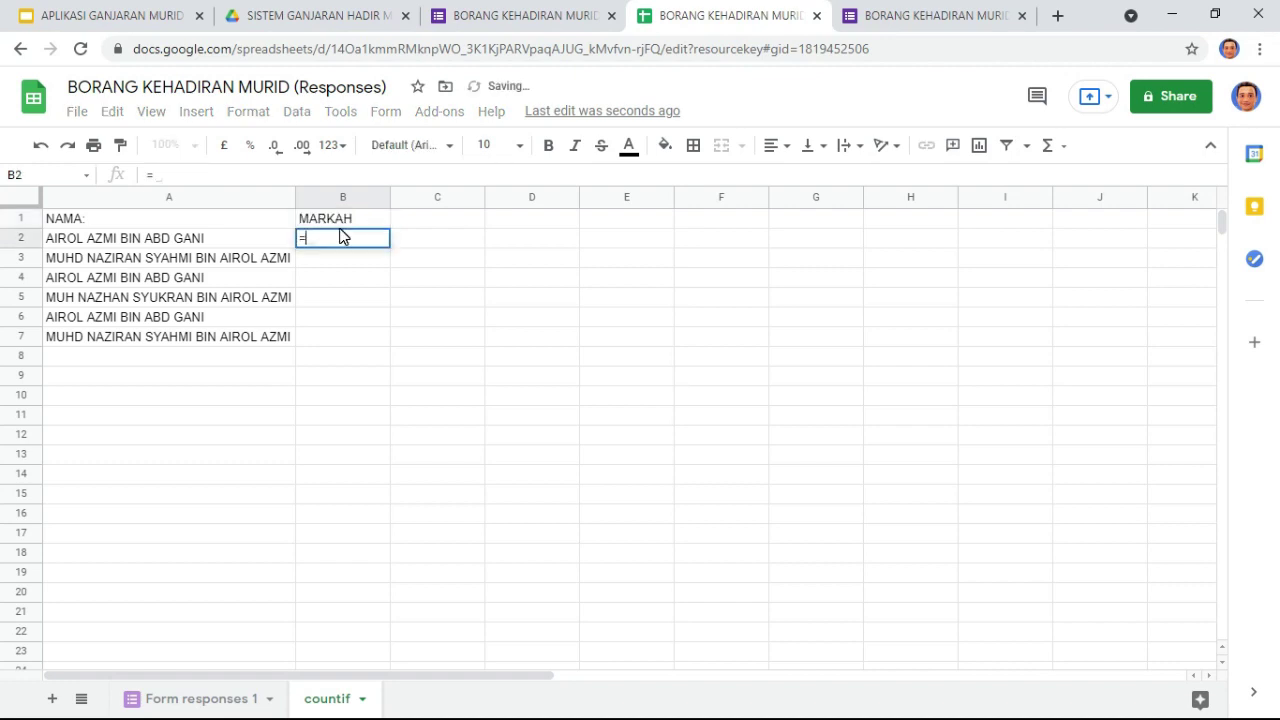
pyautogui.write('COUNTIF(')
pyautogui.moveTo(225, 234); pyautogui.dragTo(182, 596)
pyautogui.hotkey('ctrl', 'shift', 'Down')
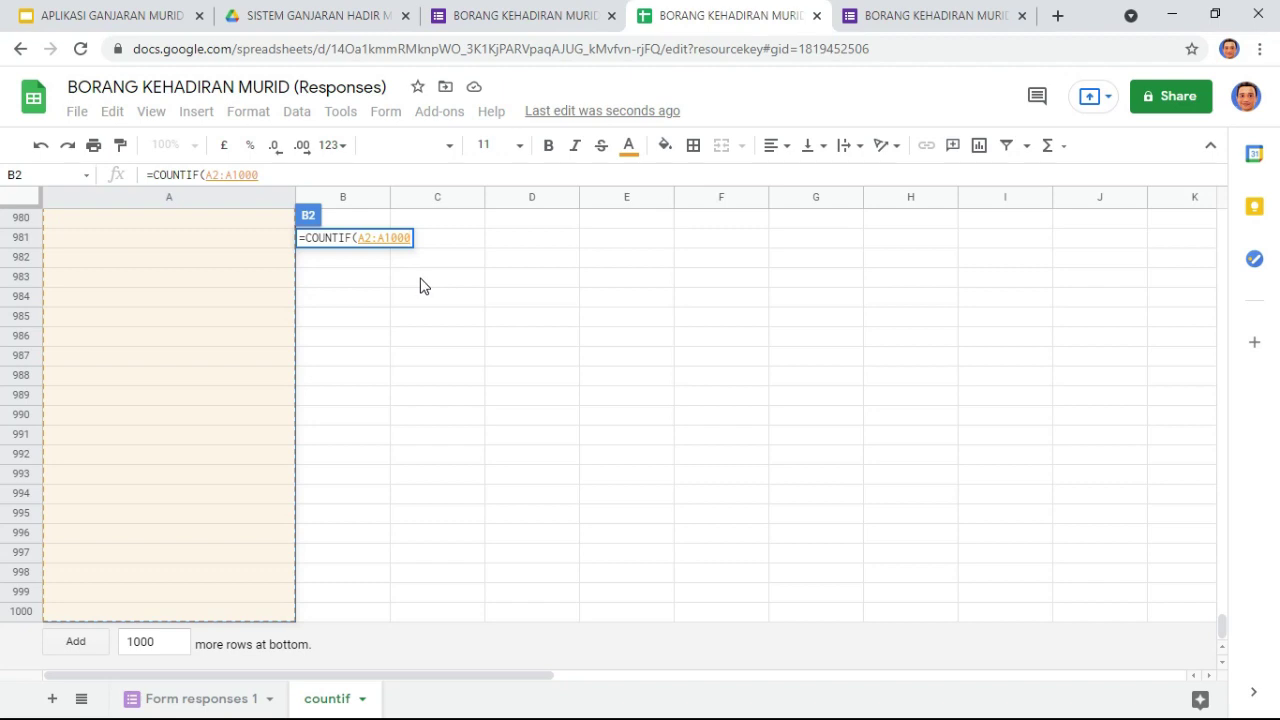
pyautogui.press('F4')
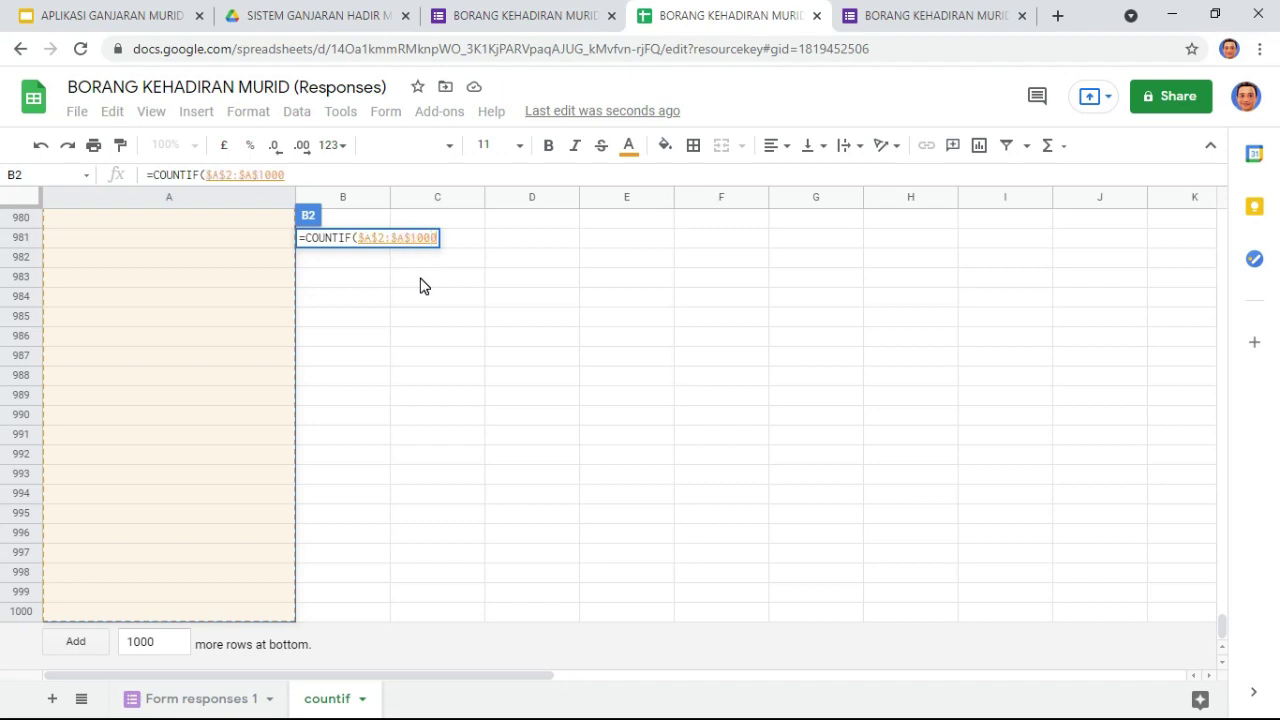
pyautogui.write(',')
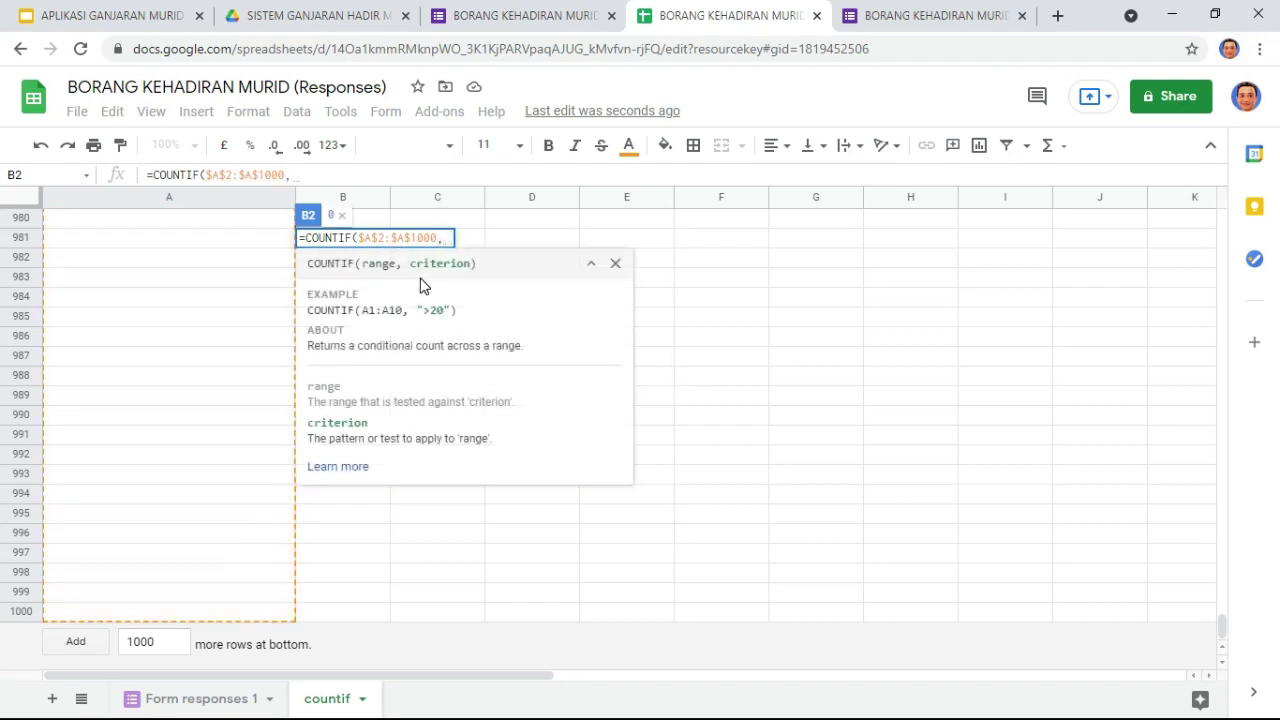
pyautogui.moveTo(1219, 631); pyautogui.dragTo(1222, 220)
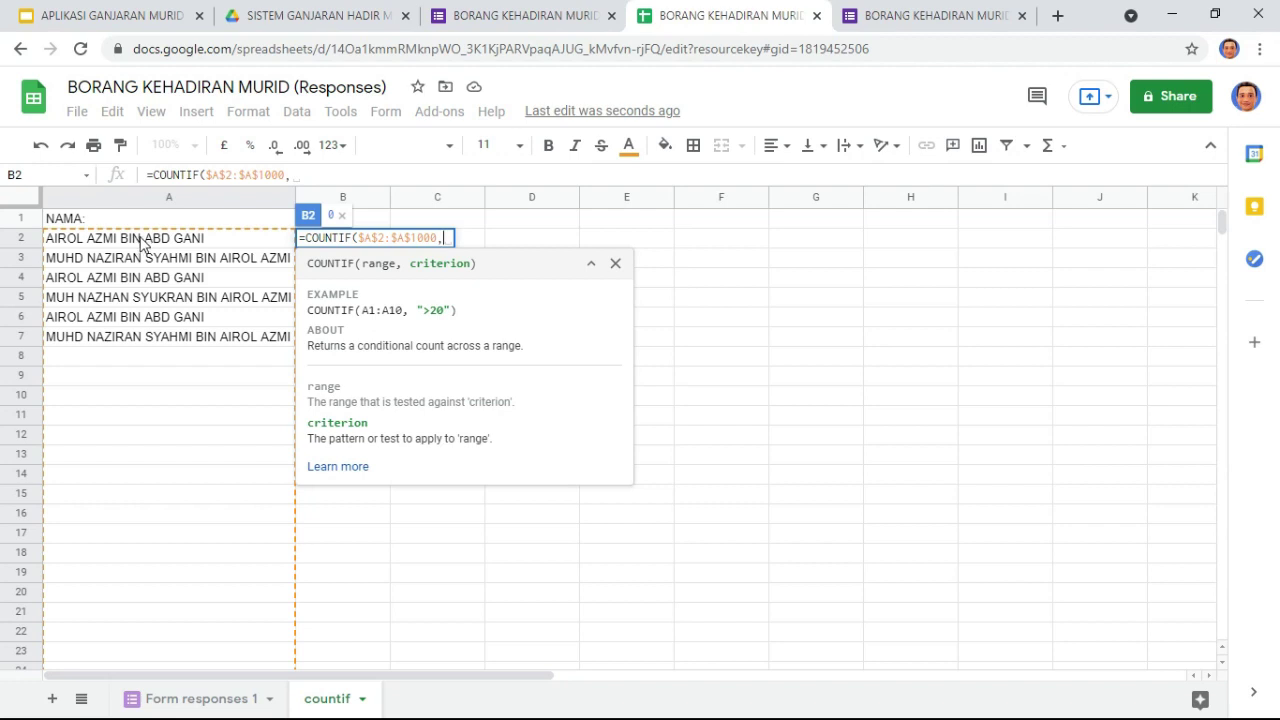
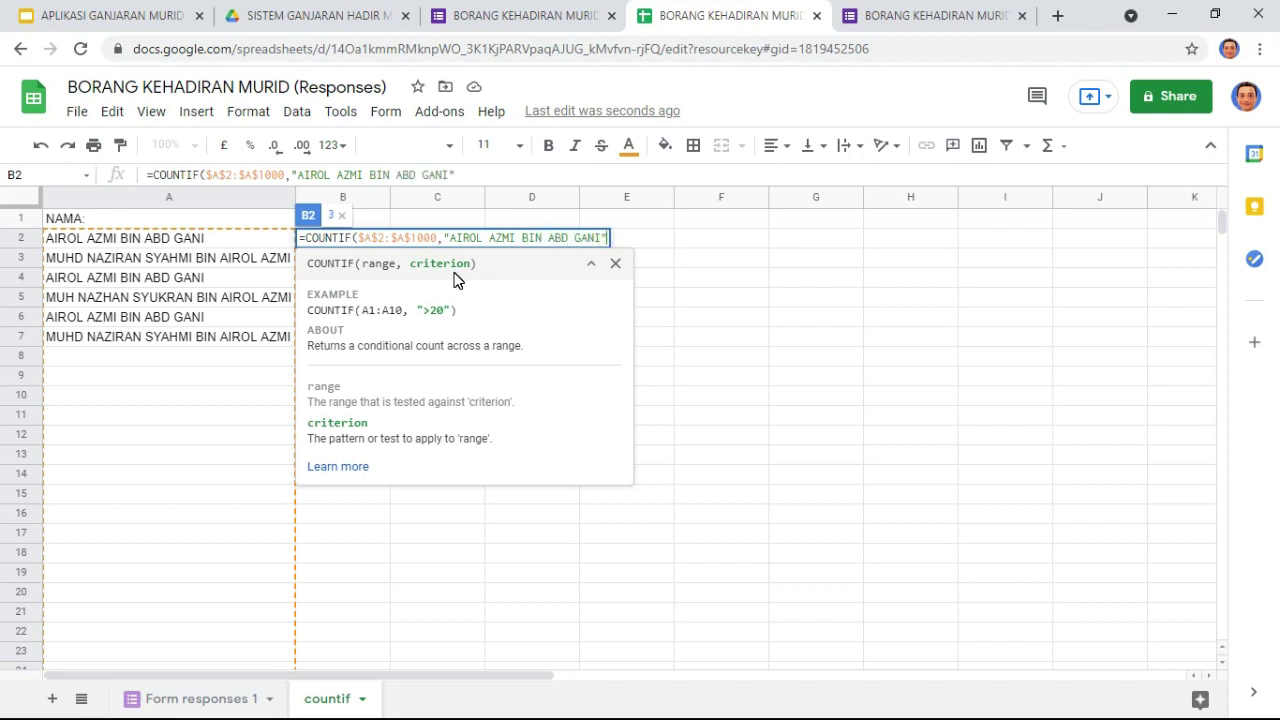
pyautogui.write(')')
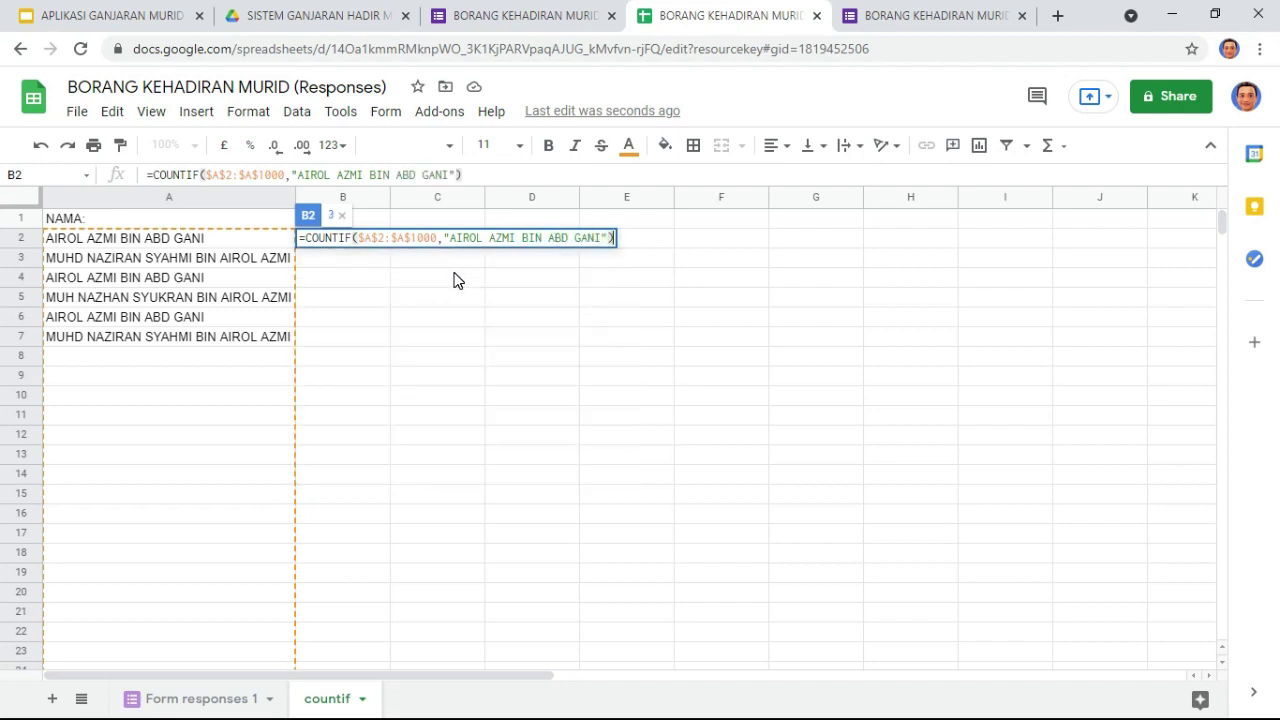
pyautogui.press('Return')
pyautogui.click(350, 241)
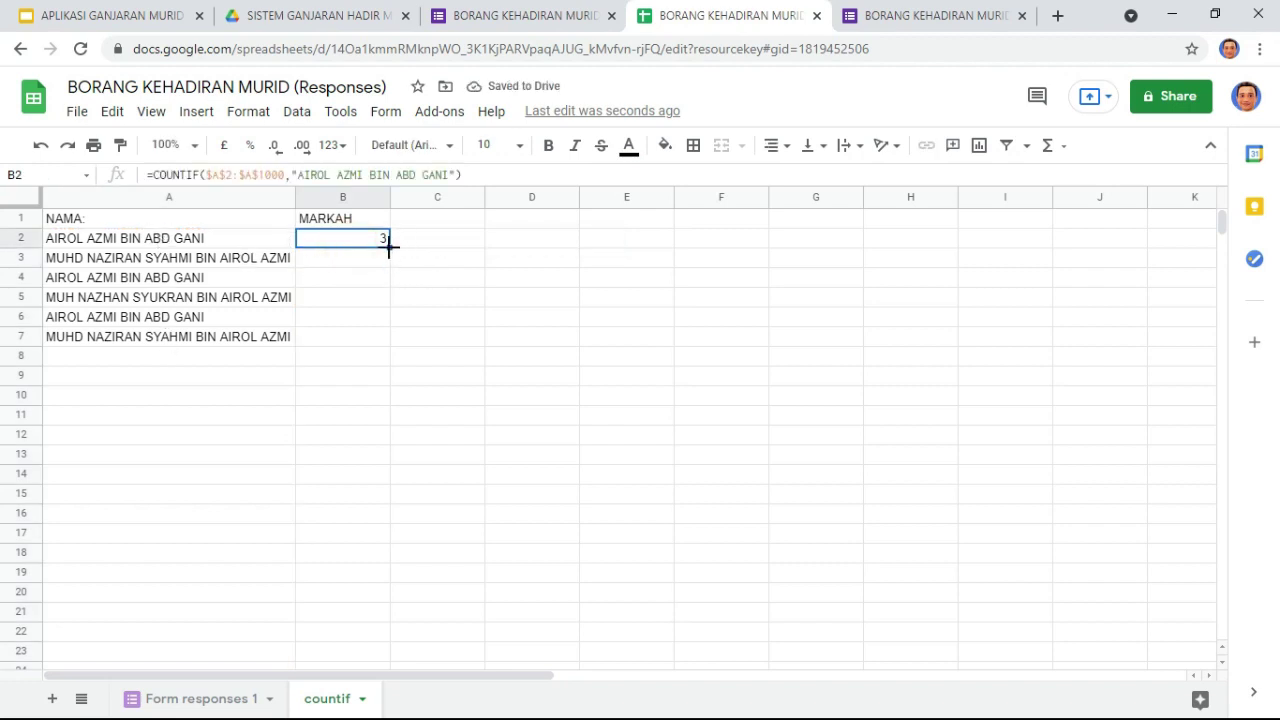
# Step: Fill the B2 COUNTIF formula down to B7 and inspect its fixed name criterion
pyautogui.moveTo(390, 247); pyautogui.dragTo(381, 346)
pyautogui.click(362, 256)
pyautogui.moveTo(450, 174); pyautogui.dragTo(303, 174)
# Step: Compare A3's name with C3 on Form responses 1, selecting its full name text
pyautogui.click(118, 265)
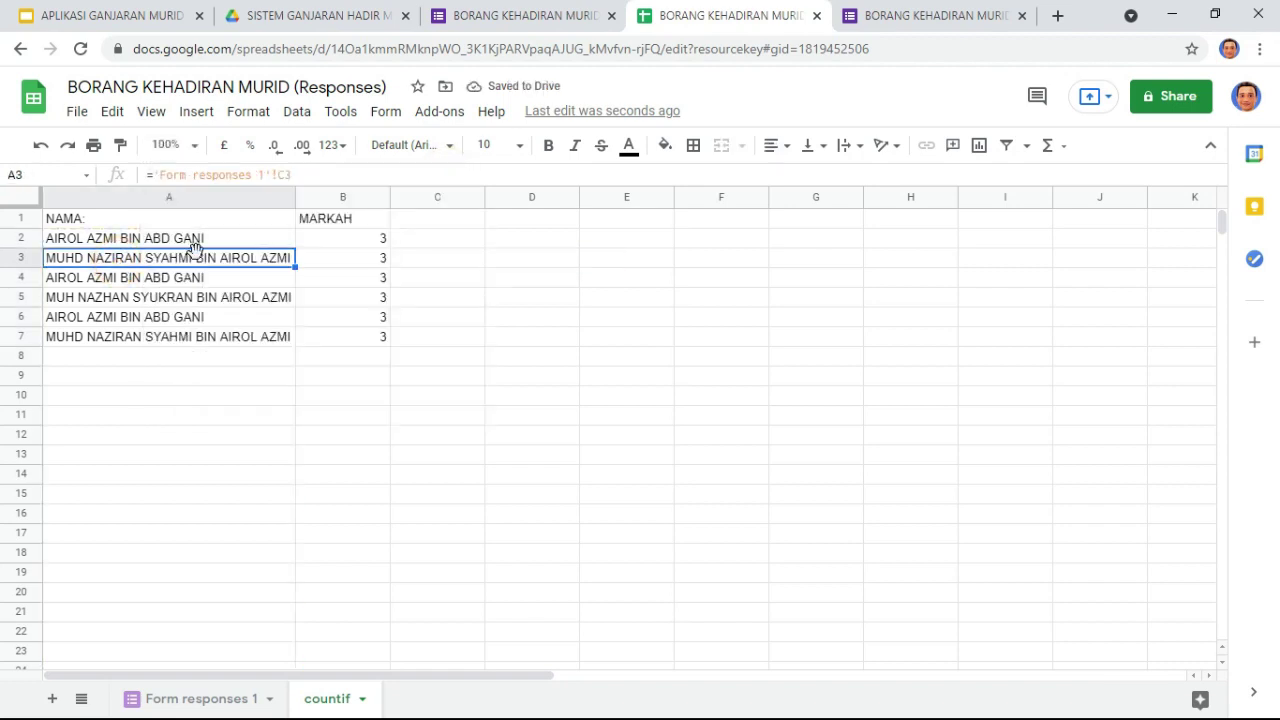
pyautogui.doubleClick(235, 256)
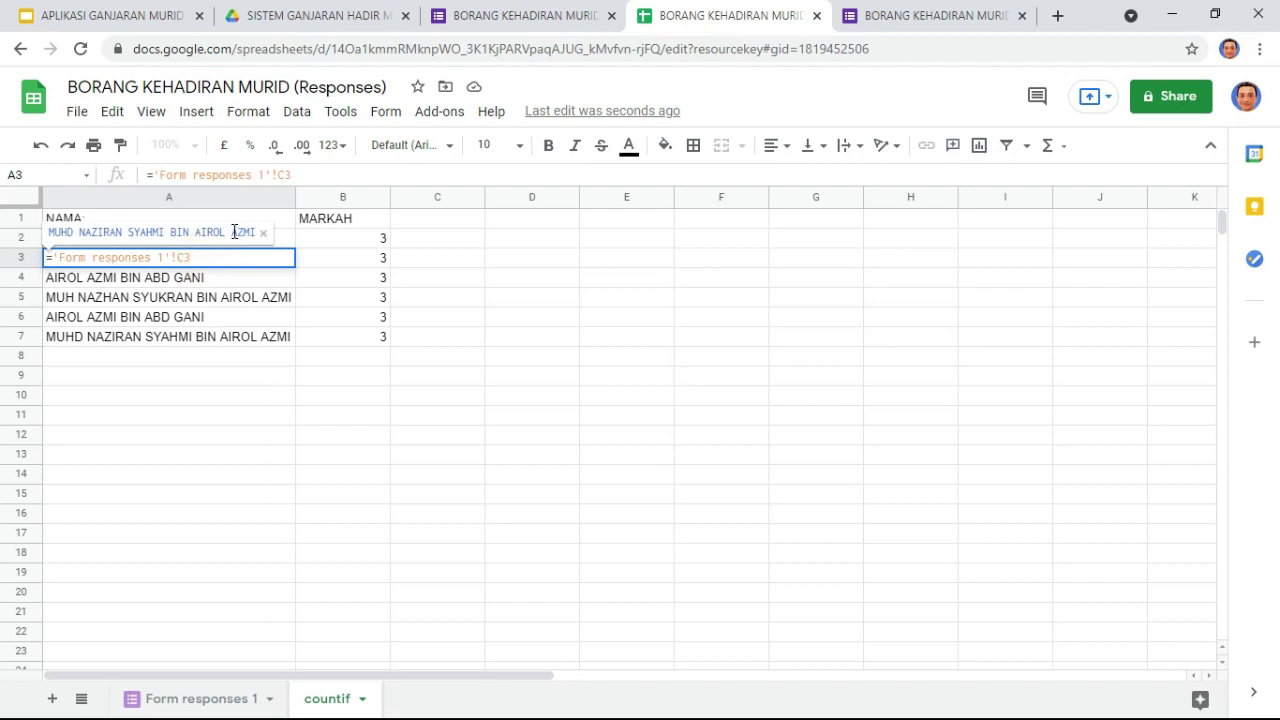
pyautogui.click(205, 698)
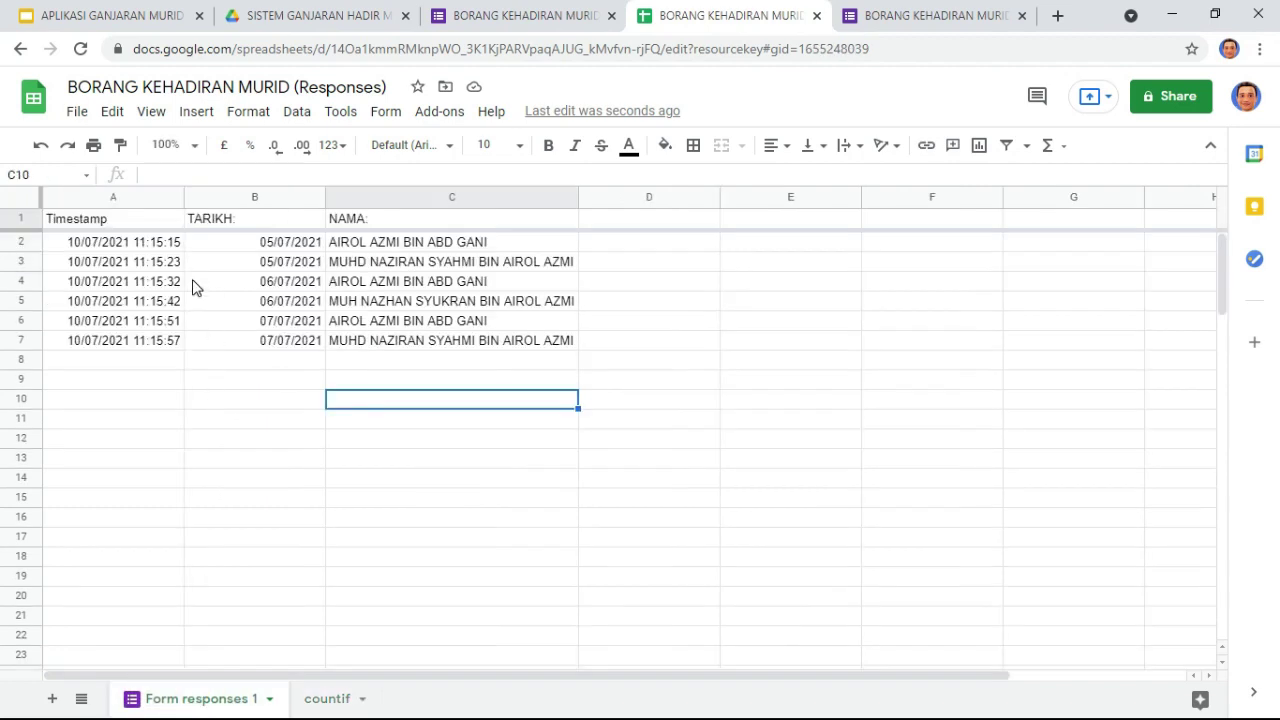
pyautogui.click(395, 268)
pyautogui.moveTo(387, 175); pyautogui.dragTo(103, 177)
pyautogui.hotkey('ctrl', 'c')
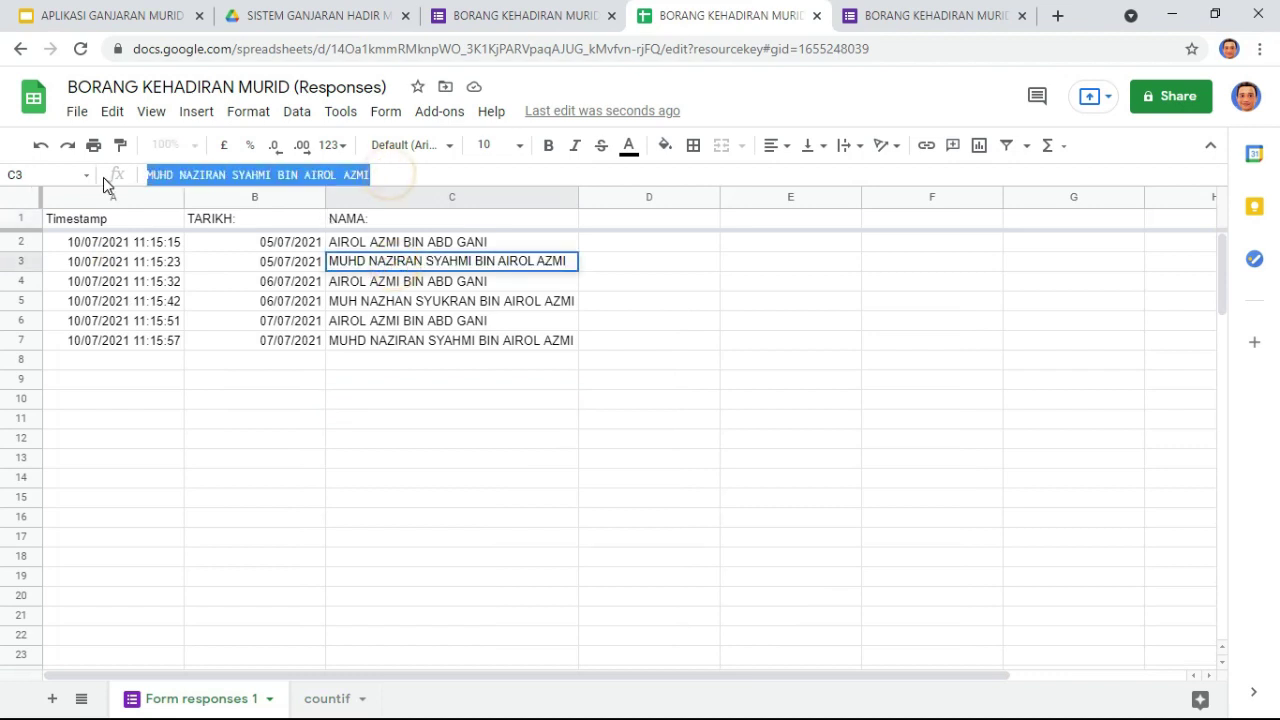
pyautogui.click(318, 698)
pyautogui.click(354, 260)
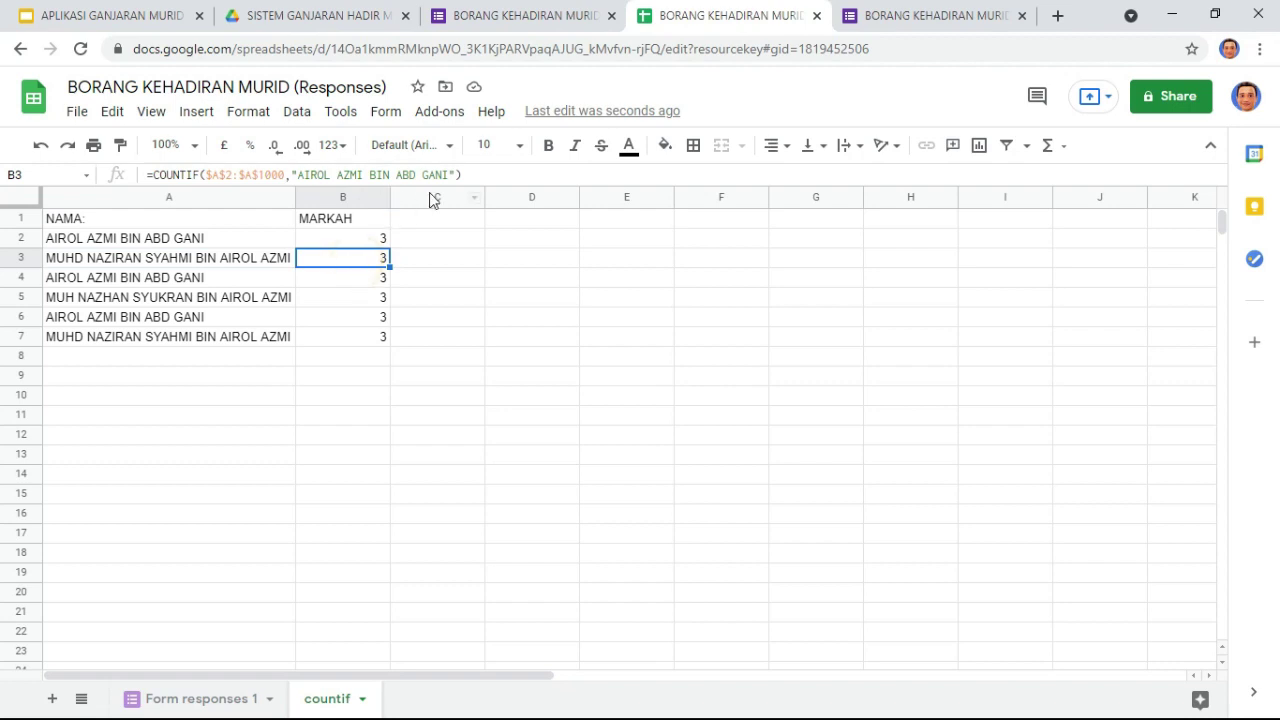
pyautogui.moveTo(449, 175); pyautogui.dragTo(304, 176)
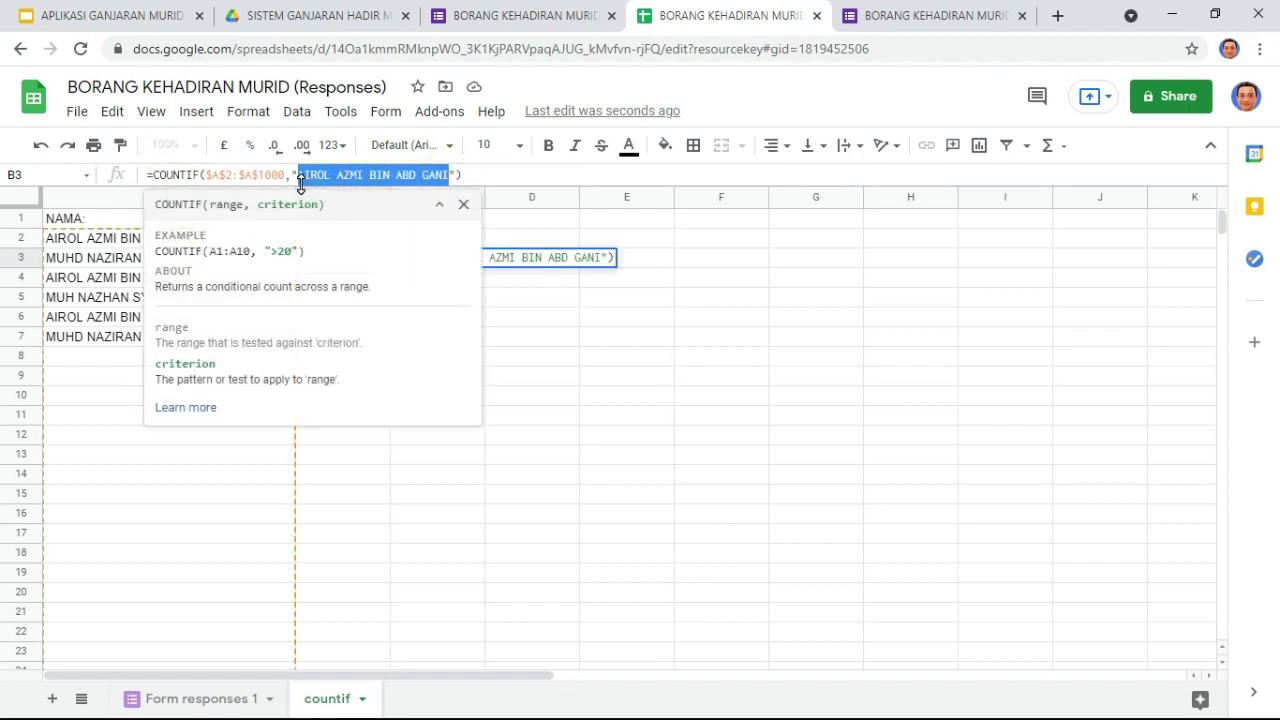
pyautogui.hotkey('ctrl', 'v')
pyautogui.press('Return')
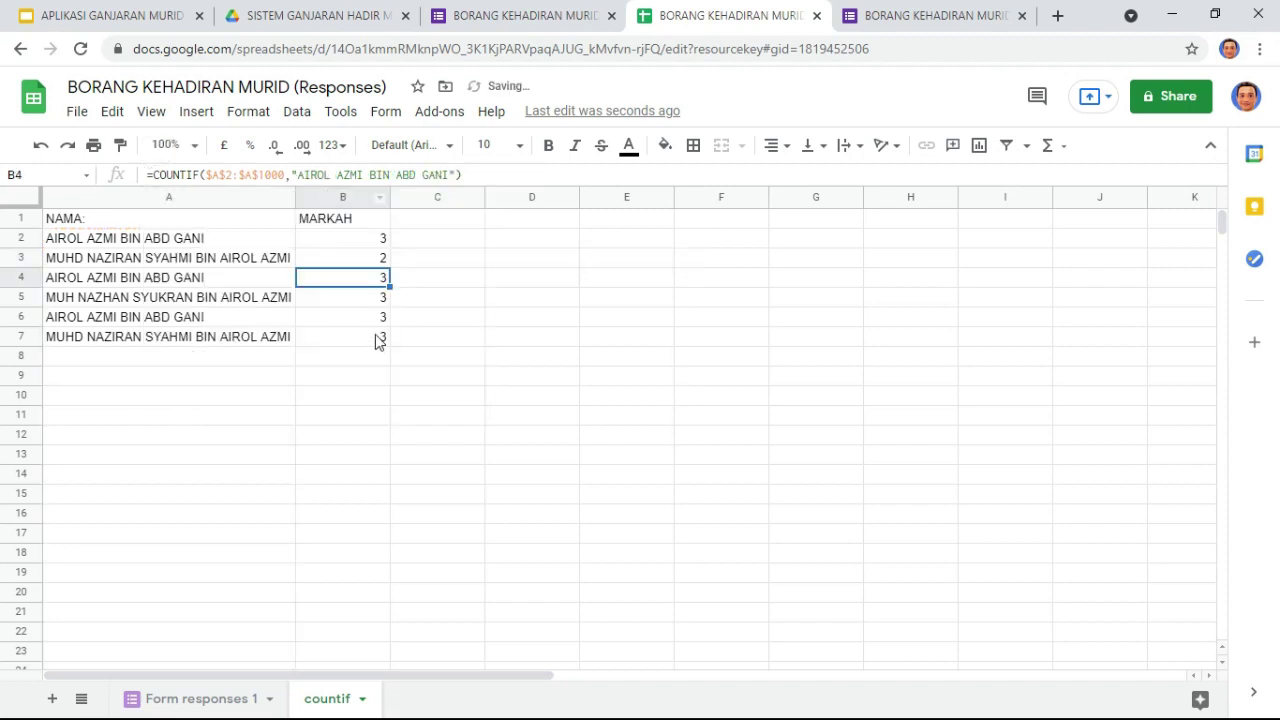
pyautogui.click(381, 262)
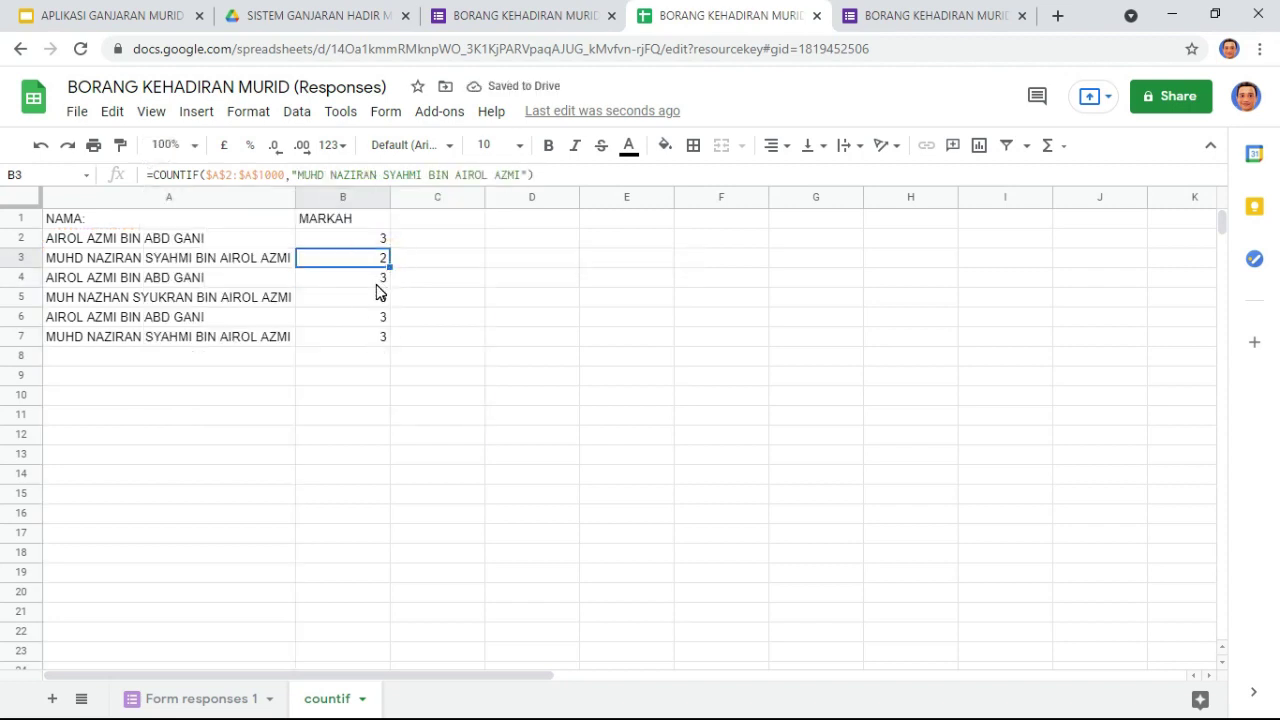
# Step: Review the names in column A and copy the name in A5
pyautogui.moveTo(172, 298); pyautogui.dragTo(168, 339)
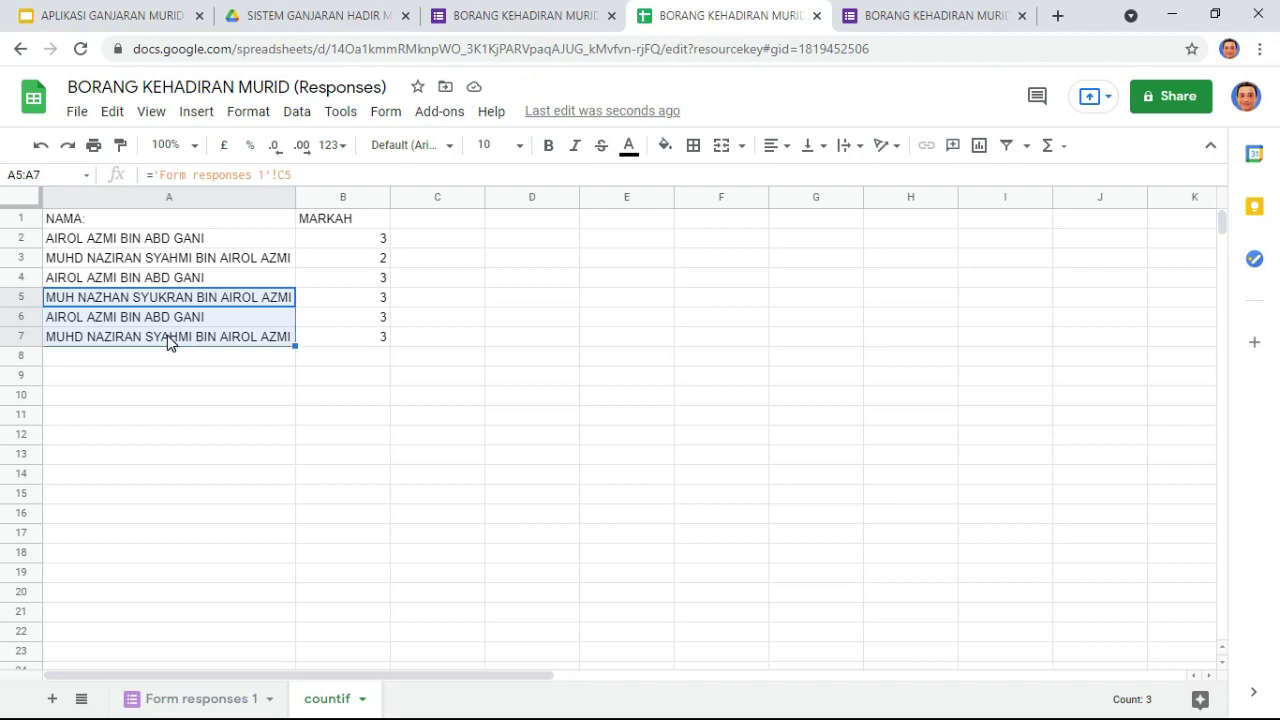
pyautogui.click(180, 277)
pyautogui.click(358, 240)
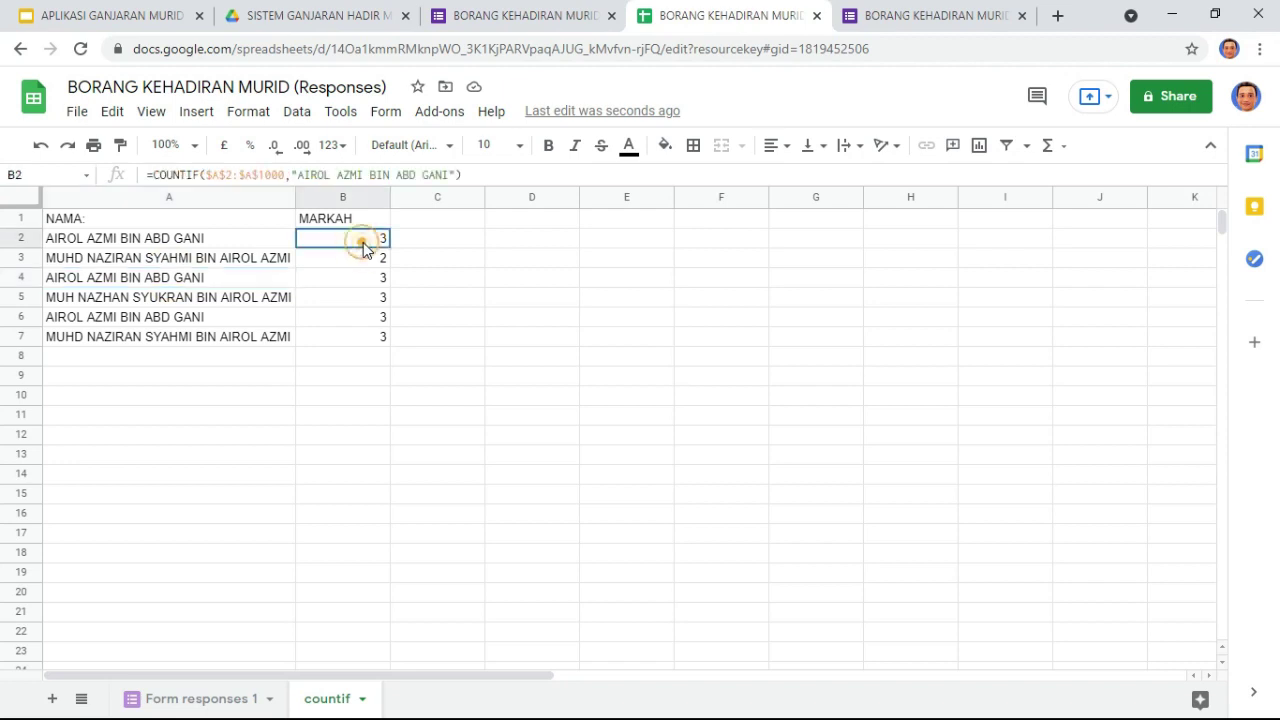
pyautogui.click(220, 698)
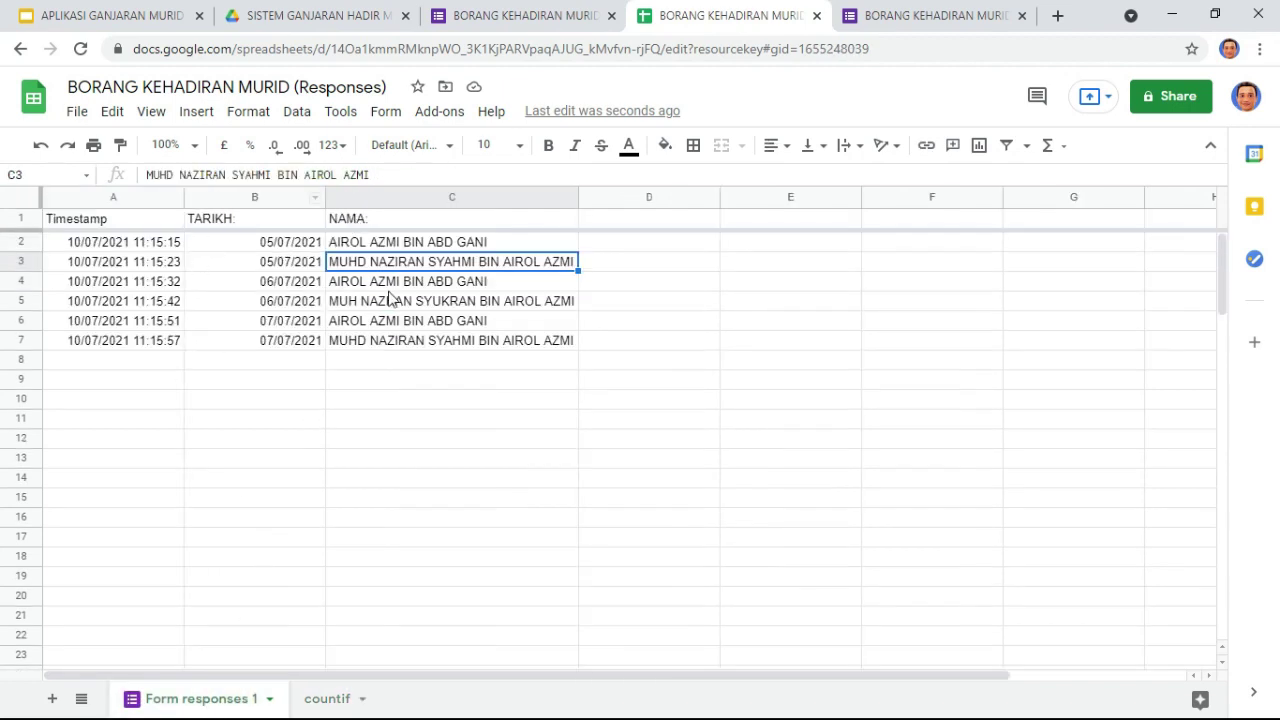
pyautogui.click(316, 698)
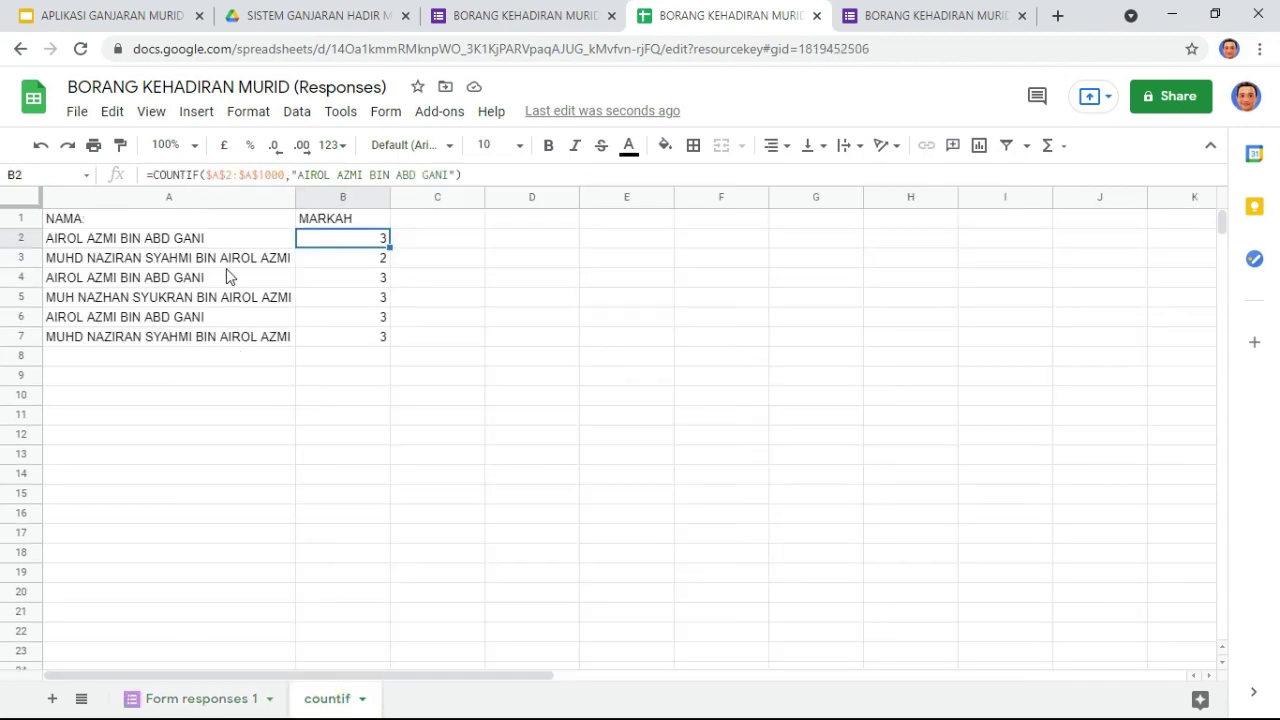
pyautogui.click(219, 246)
pyautogui.click(187, 262)
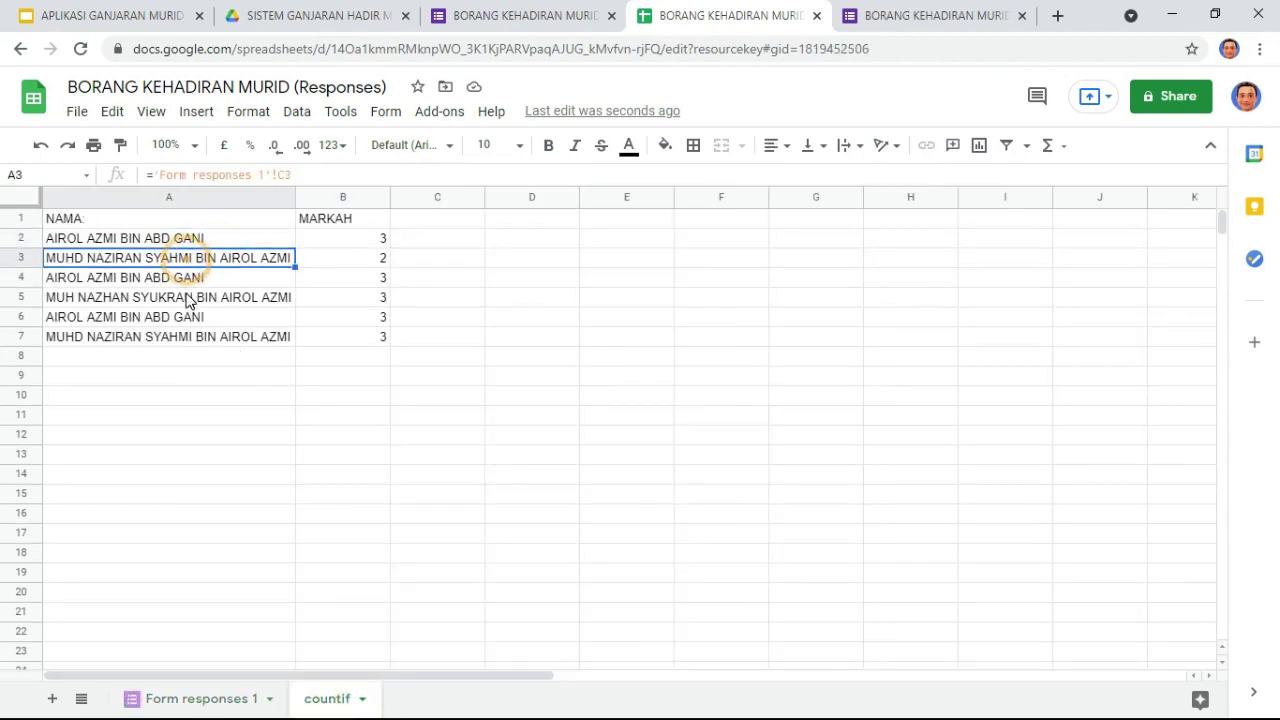
pyautogui.click(187, 305)
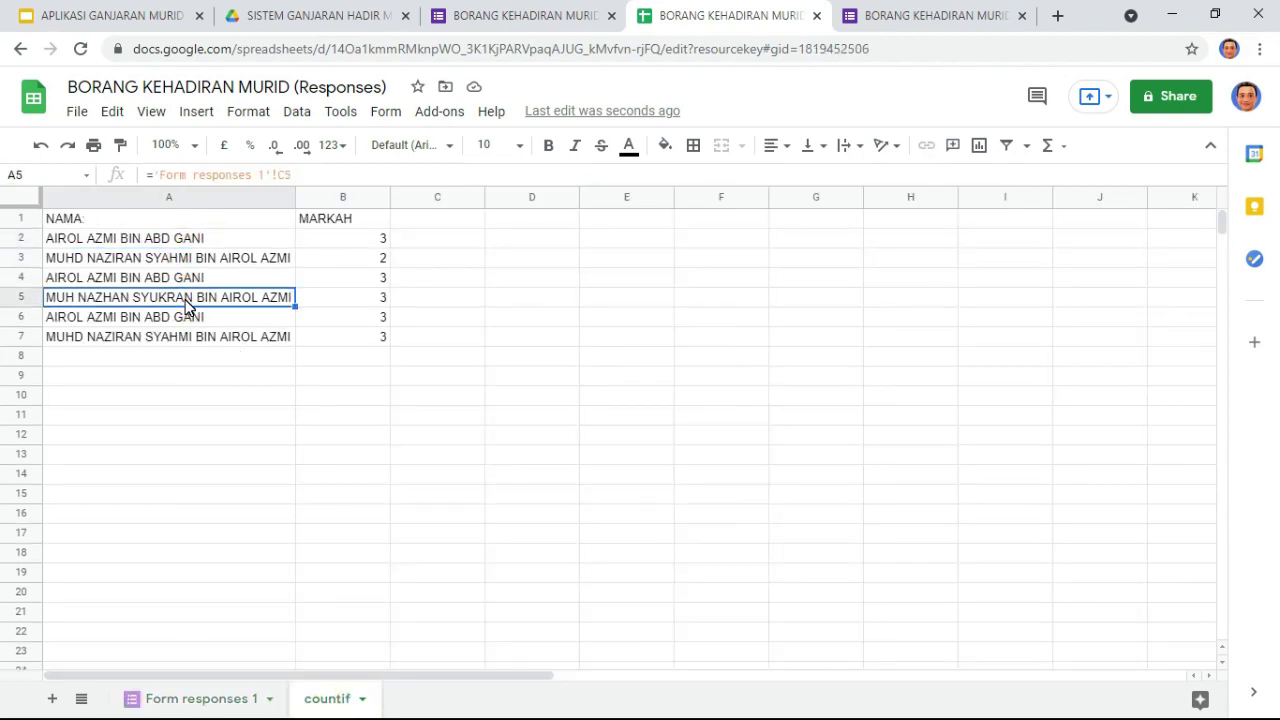
pyautogui.rightClick(186, 305)
pyautogui.click(243, 170)
pyautogui.click(150, 278)
# Step: Paste A5's name into A4 as values only and clear the names in A5:A8
pyautogui.rightClick(151, 277)
pyautogui.click(125, 282)
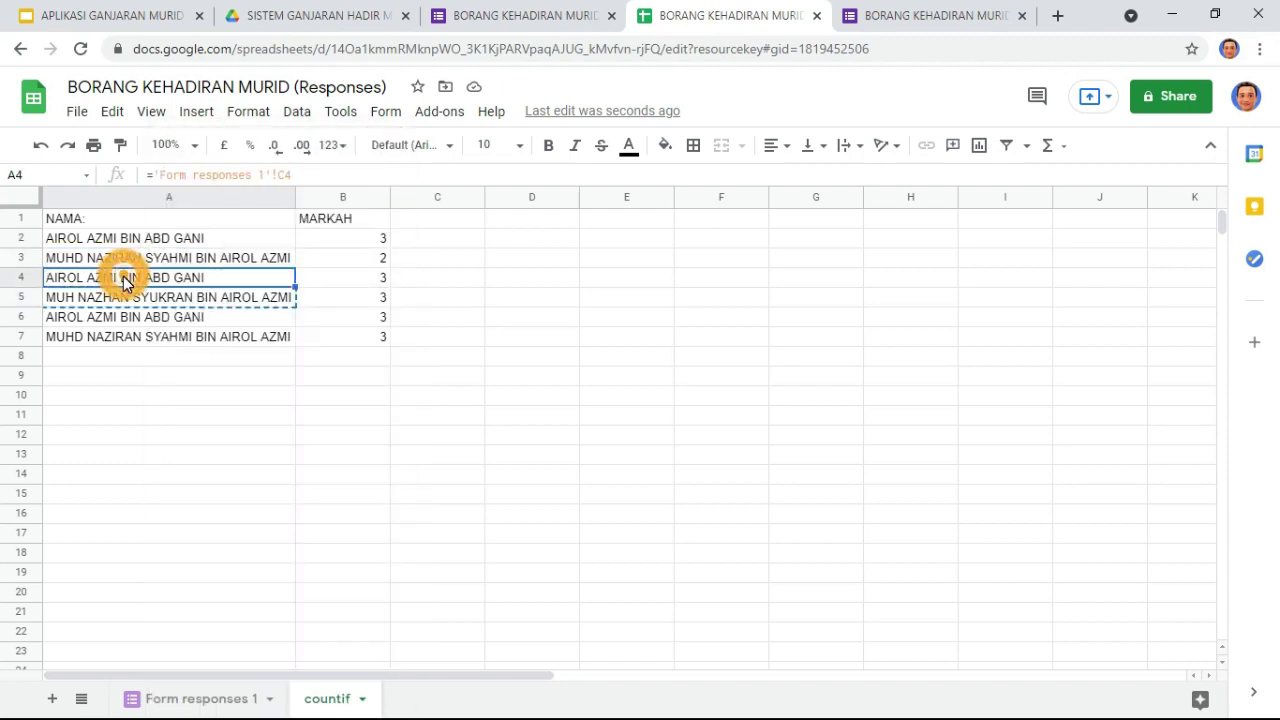
pyautogui.rightClick(125, 282)
pyautogui.moveTo(189, 233)
pyautogui.click(383, 250)
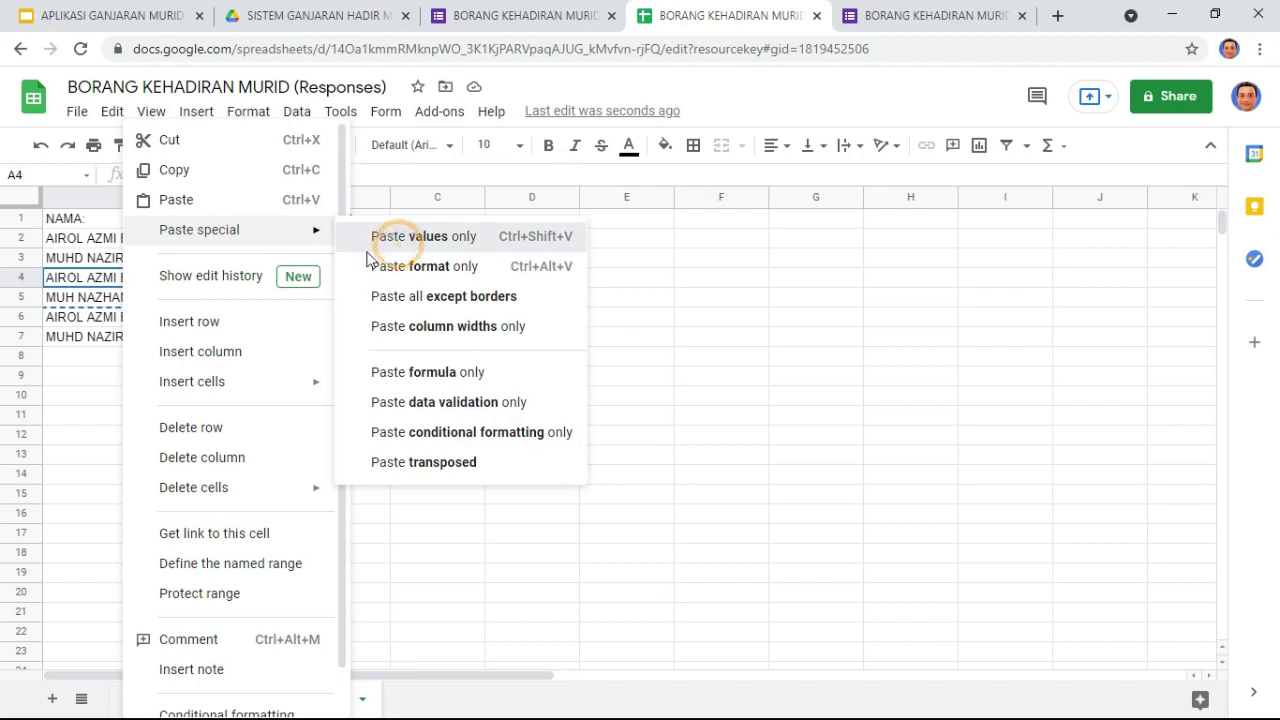
pyautogui.moveTo(157, 300); pyautogui.dragTo(165, 364)
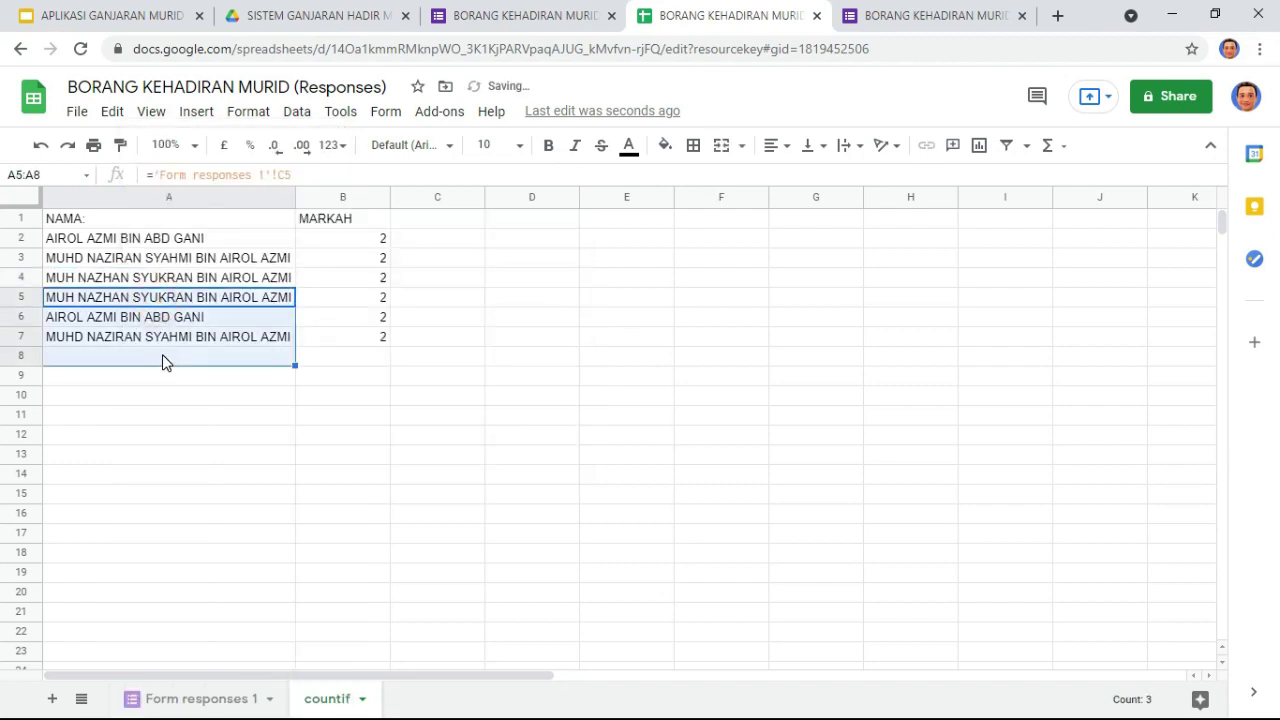
pyautogui.press('Delete')
# Step: Convert the names in A2:A3 to plain values using Paste values only
pyautogui.moveTo(132, 243); pyautogui.dragTo(138, 262)
pyautogui.hotkey('ctrl', 'c')
pyautogui.click(137, 240)
pyautogui.rightClick(140, 240)
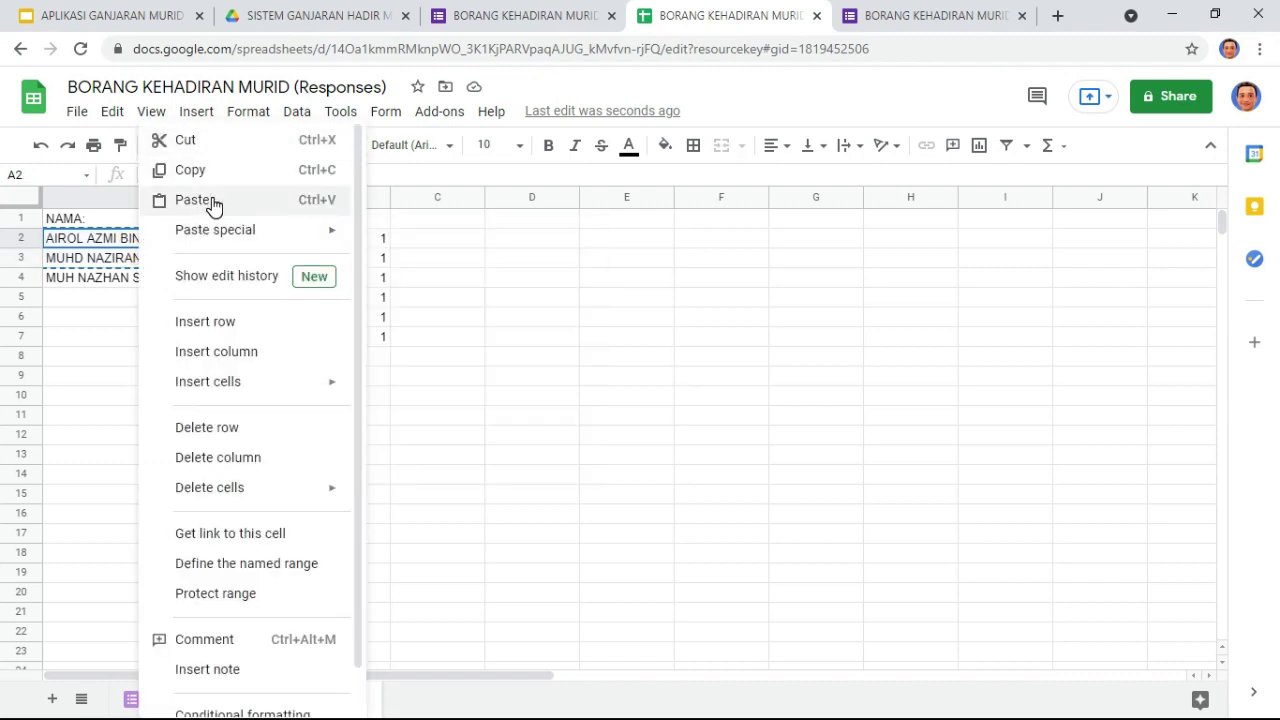
pyautogui.moveTo(229, 229)
pyautogui.click(385, 242)
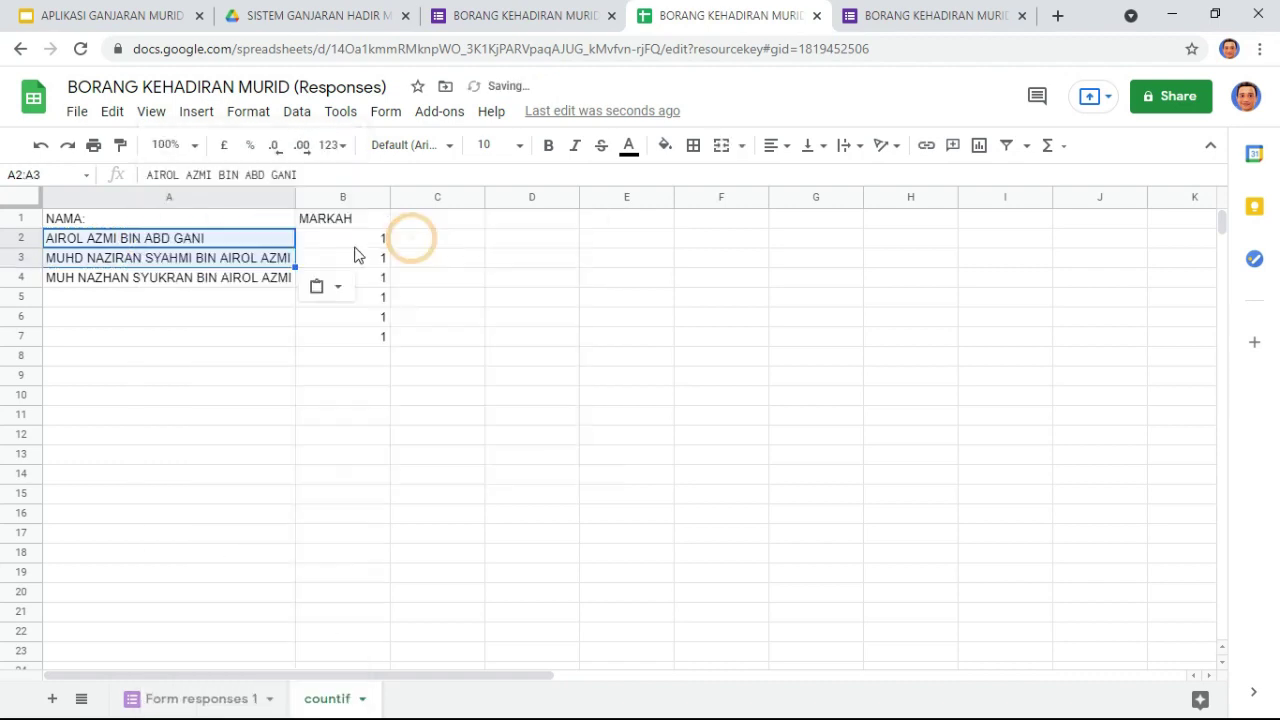
pyautogui.click(160, 318)
pyautogui.click(164, 280)
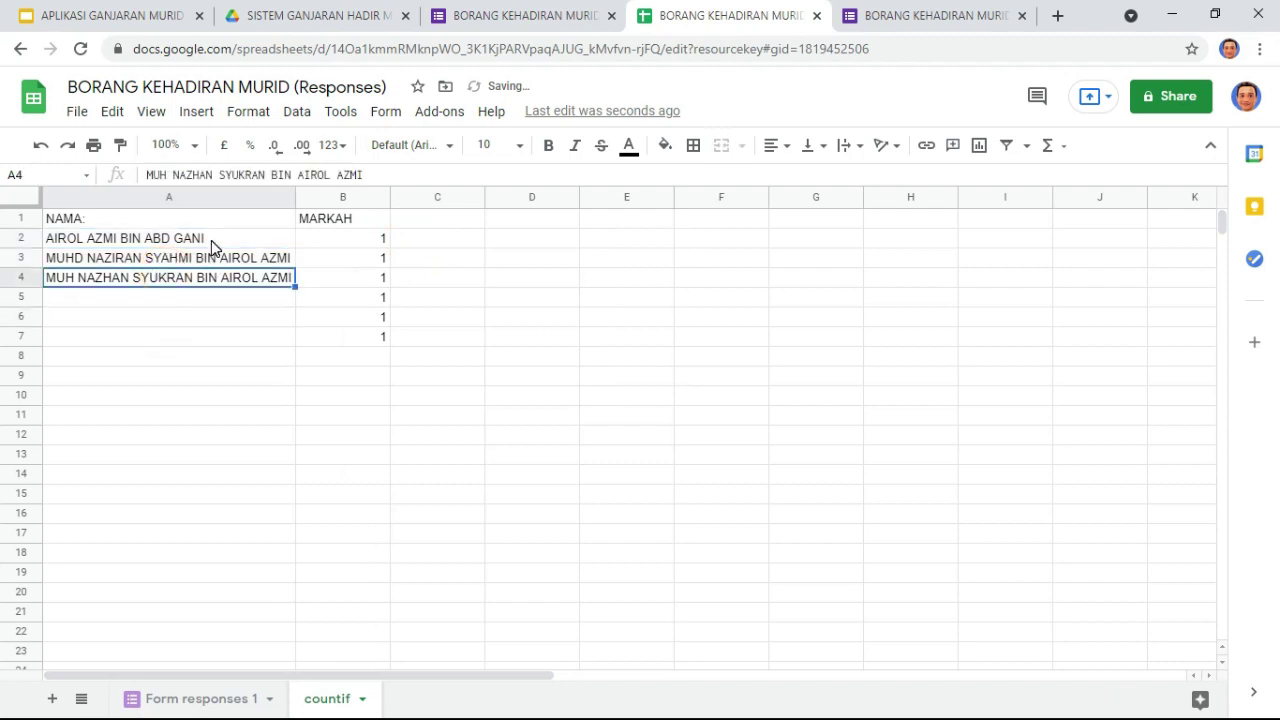
pyautogui.click(114, 217)
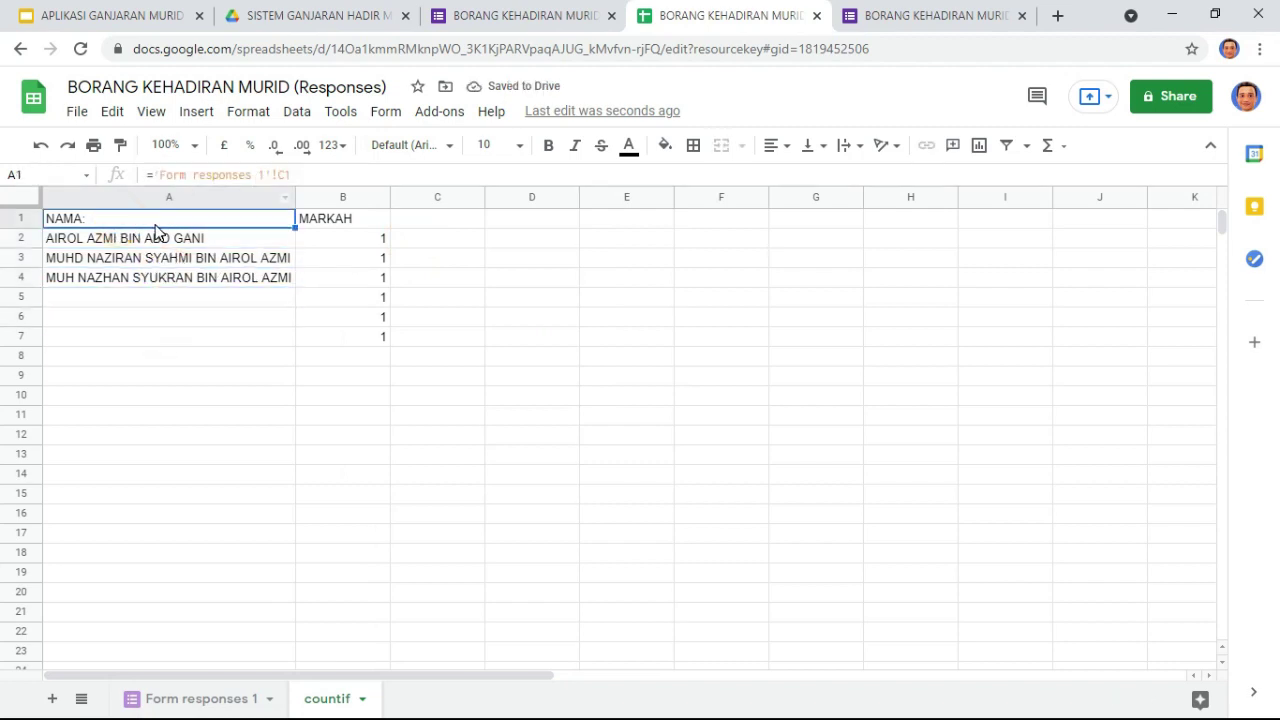
# Step: Retype the NAMA header in A1 and clear the old counts from B2:B7
pyautogui.write('NAMA')
pyautogui.press('Return')
pyautogui.press('Up')
pyautogui.press('Right')
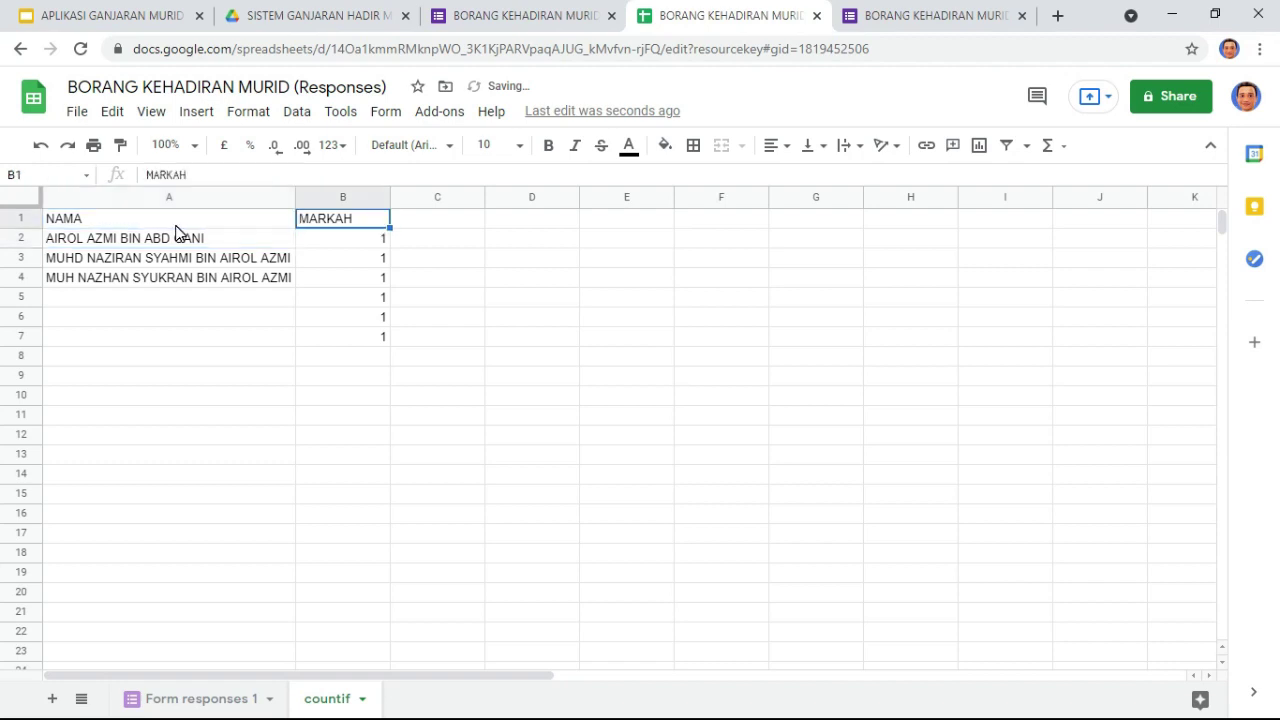
pyautogui.press('Down')
pyautogui.press('Down')
pyautogui.press('Up')
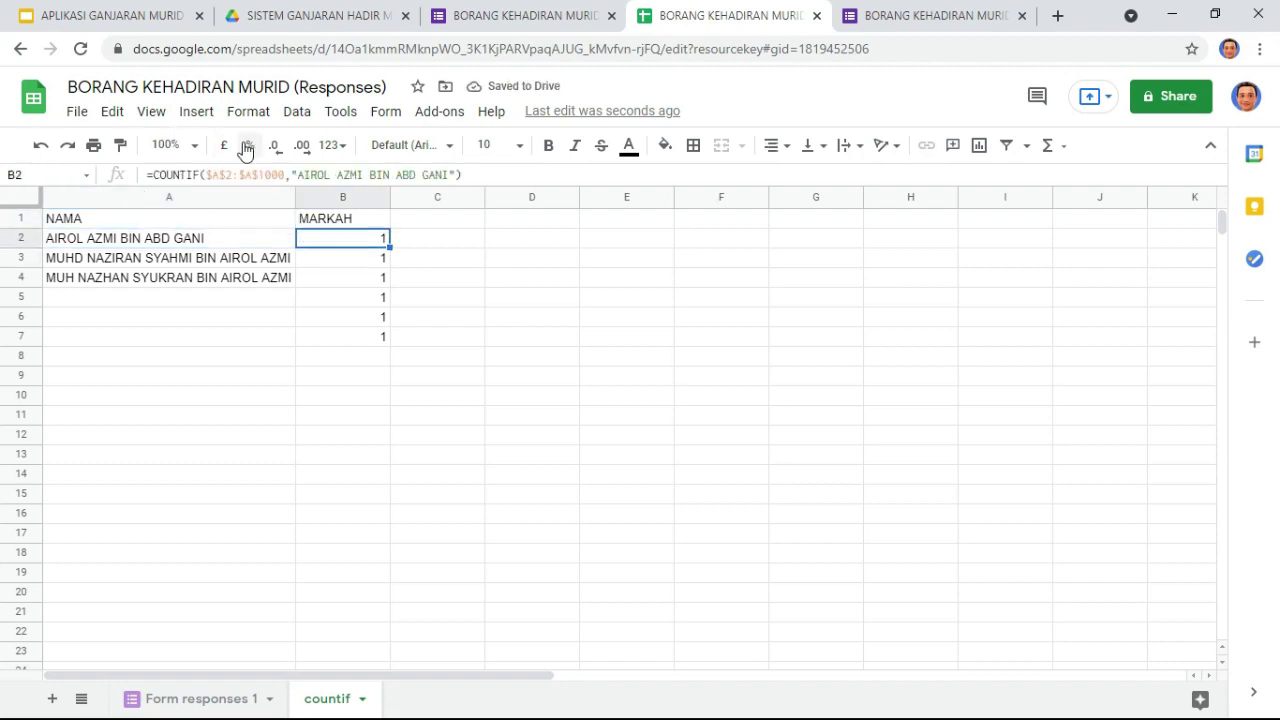
pyautogui.press('Delete')
pyautogui.press('Down')
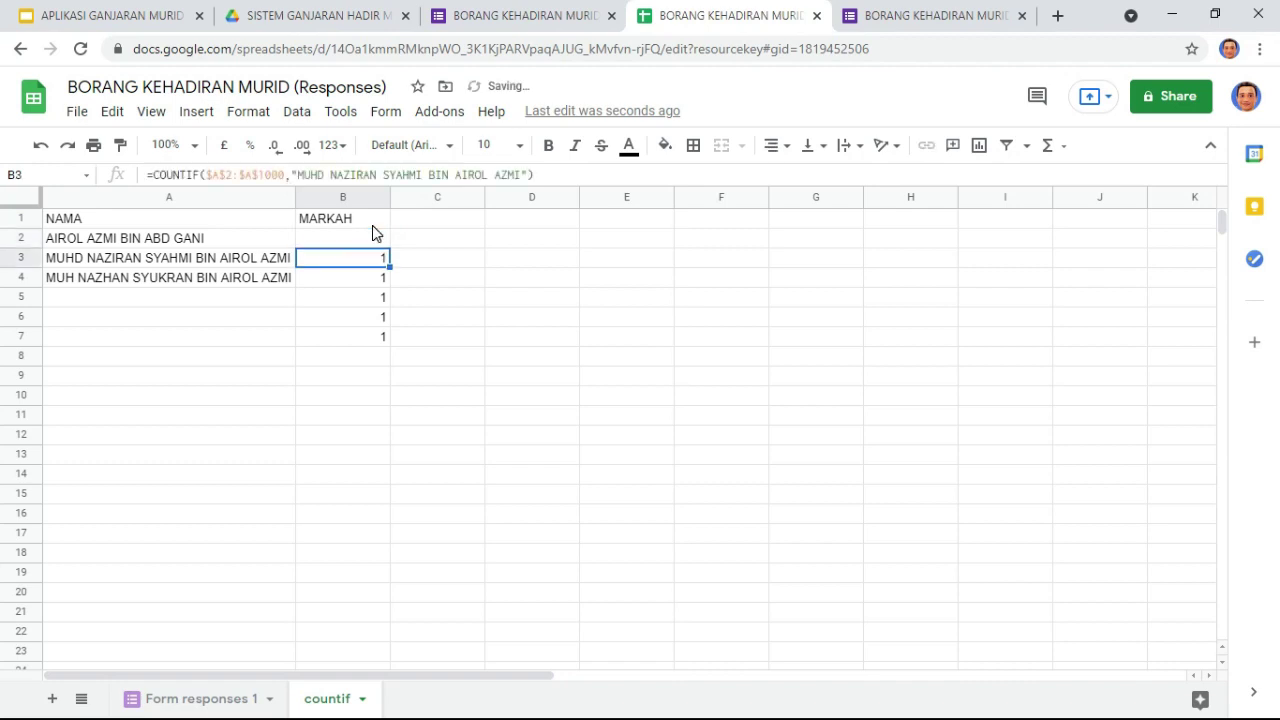
pyautogui.press('Up')
pyautogui.hotkey('shift', 'Down')
pyautogui.hotkey('shift', 'Down')
pyautogui.hotkey('shift', 'Down')
pyautogui.hotkey('shift', 'Down')
pyautogui.hotkey('shift', 'Down')
pyautogui.hotkey('shift', 'Down')
pyautogui.press('Delete')
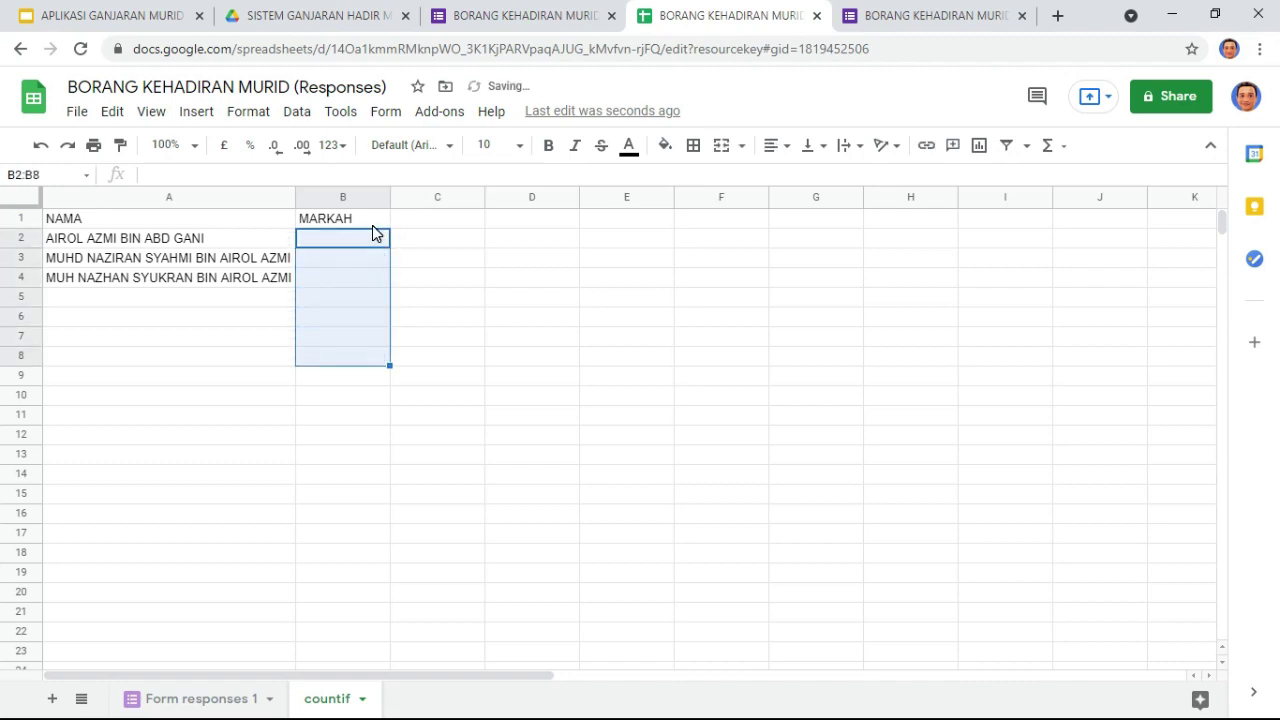
# Step: Start a COUNTIF in B2 over 'Form responses 1'!$C$2:$C$1107, adding 1000 rows to that sheet
pyautogui.write('=COU')
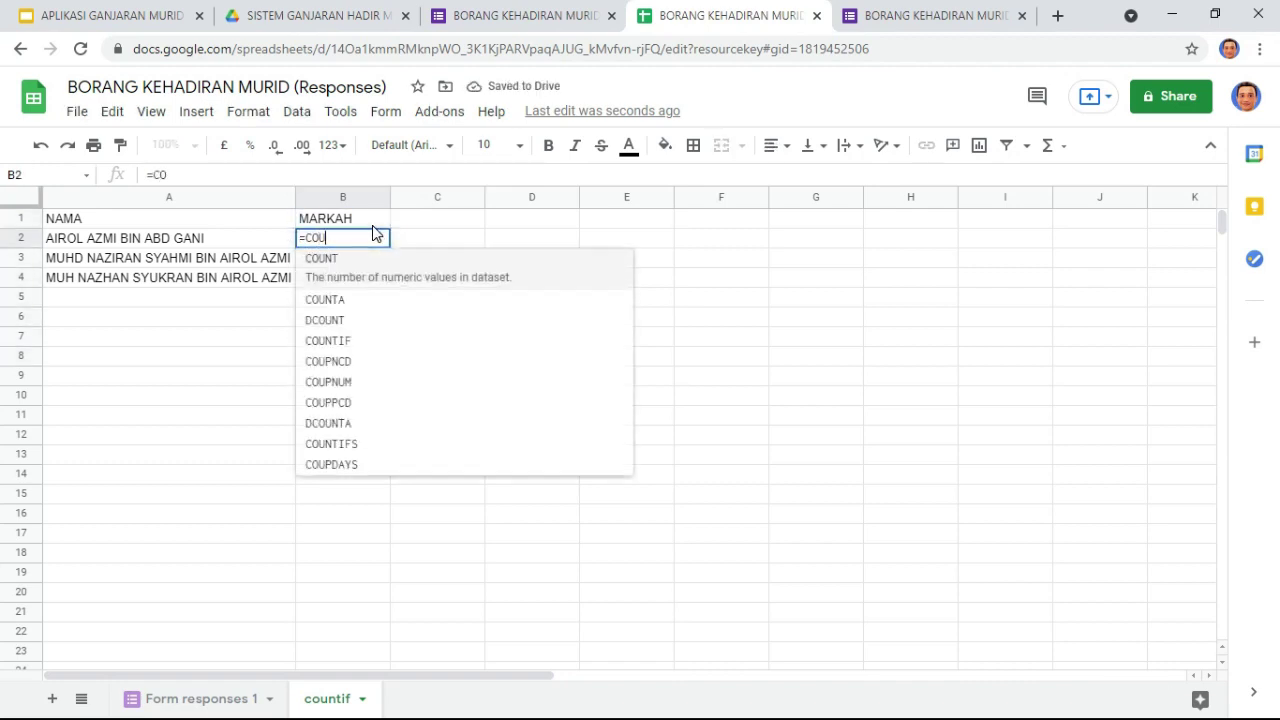
pyautogui.write('NTIF(')
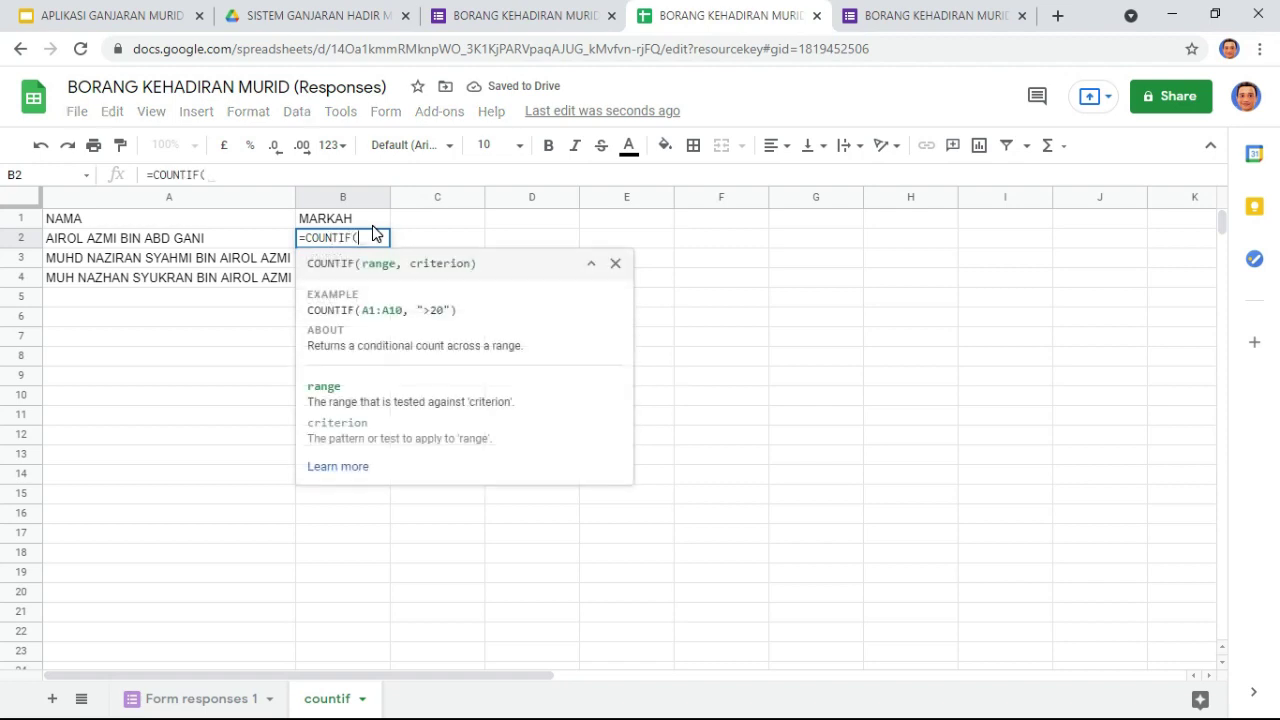
pyautogui.click(214, 697)
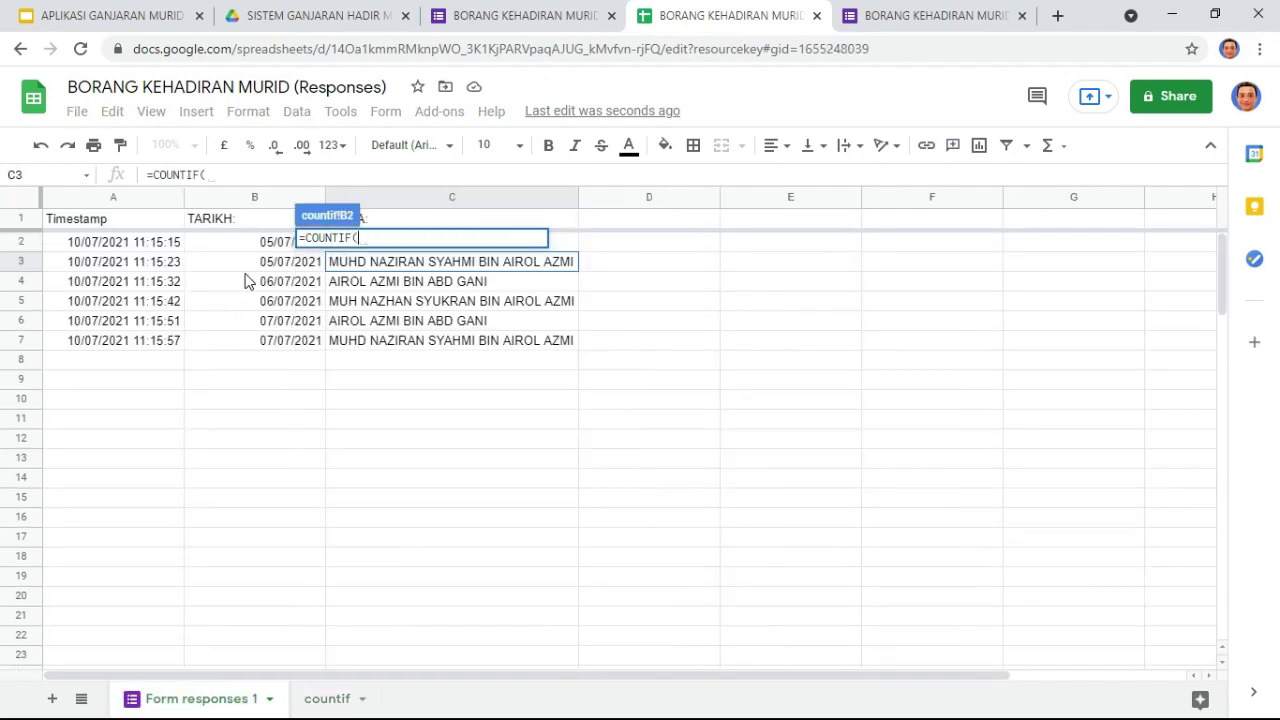
pyautogui.click(569, 242)
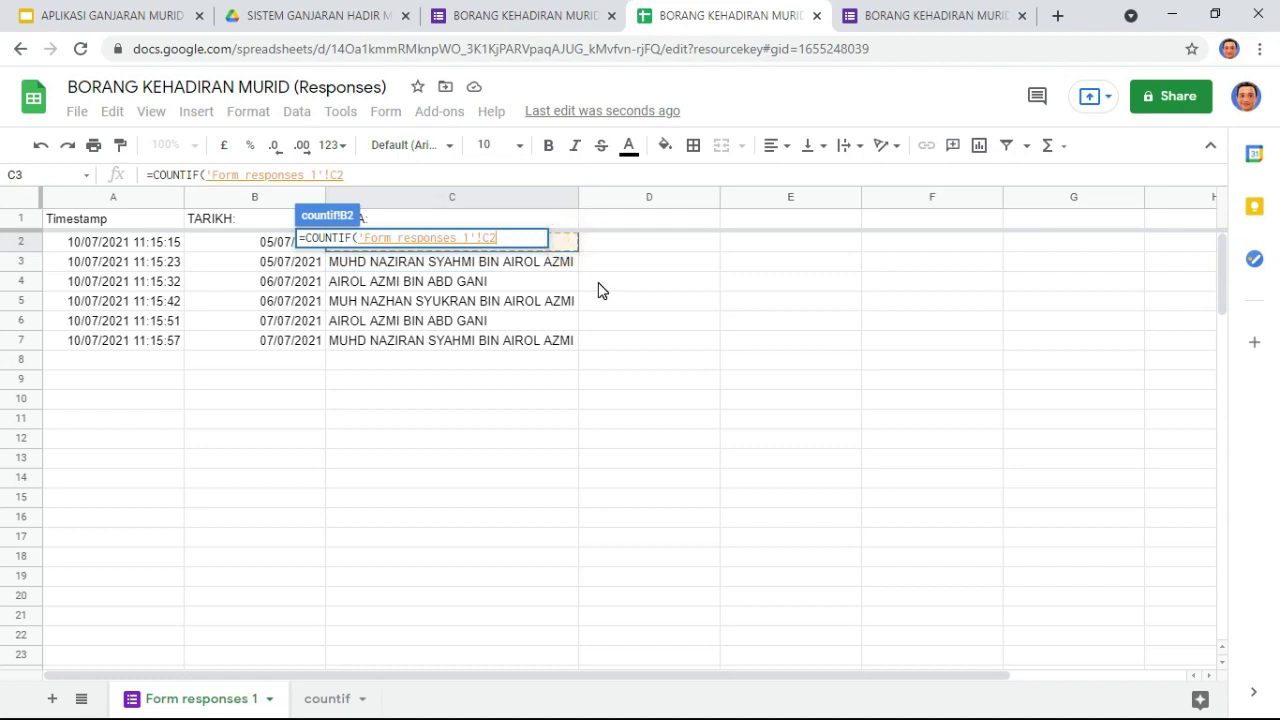
pyautogui.hotkey('ctrl', 'shift', 'Down')
pyautogui.hotkey('ctrl', 'shift', 'Down')
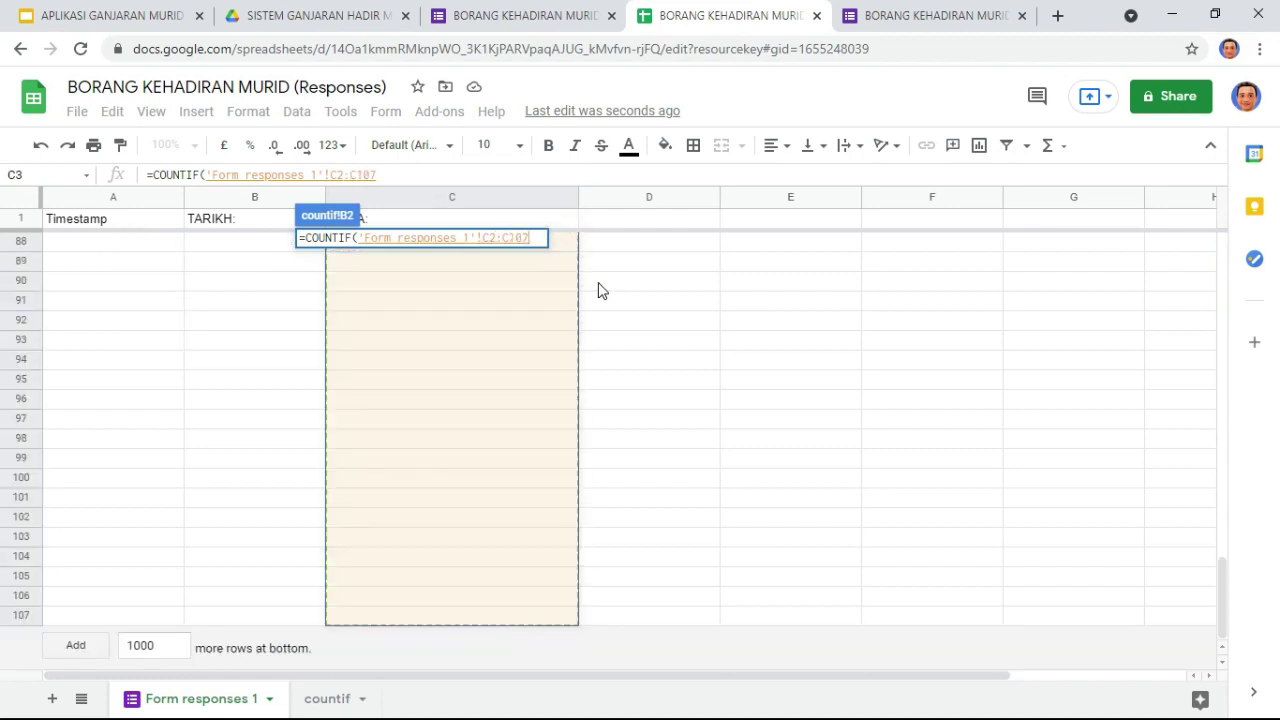
pyautogui.click(75, 647)
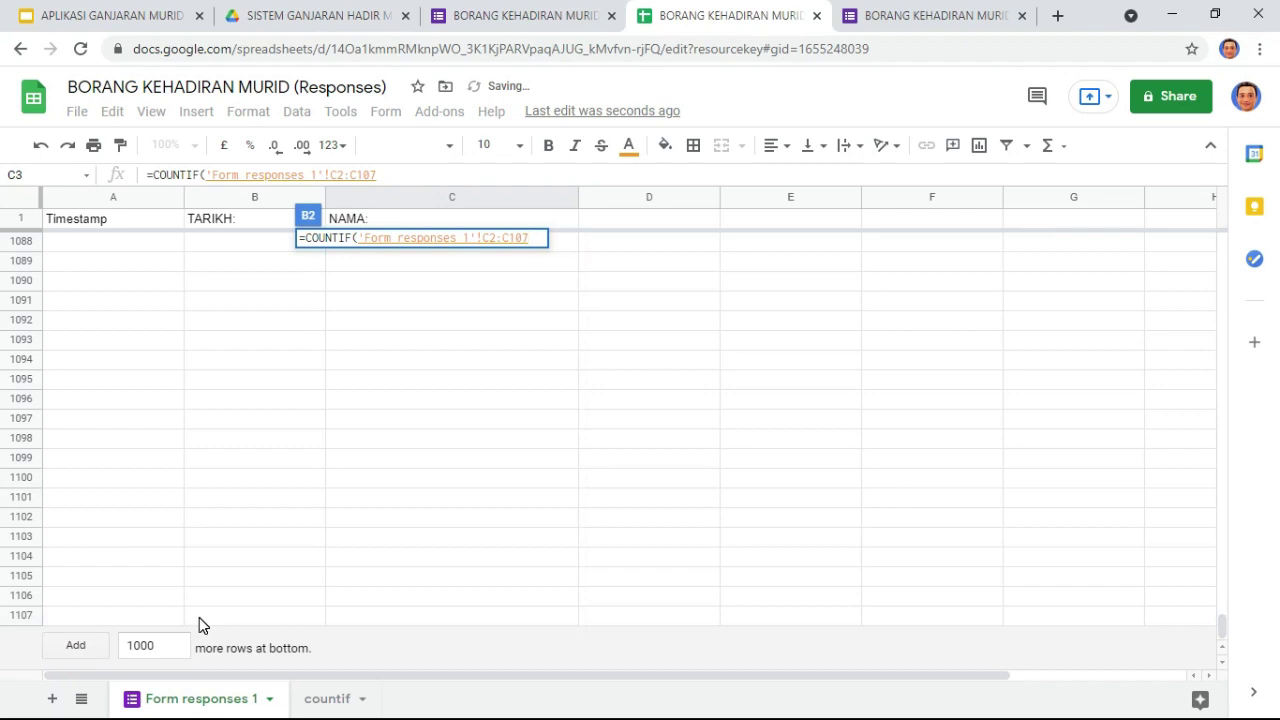
pyautogui.hotkey('ctrl', 'shift', 'Down')
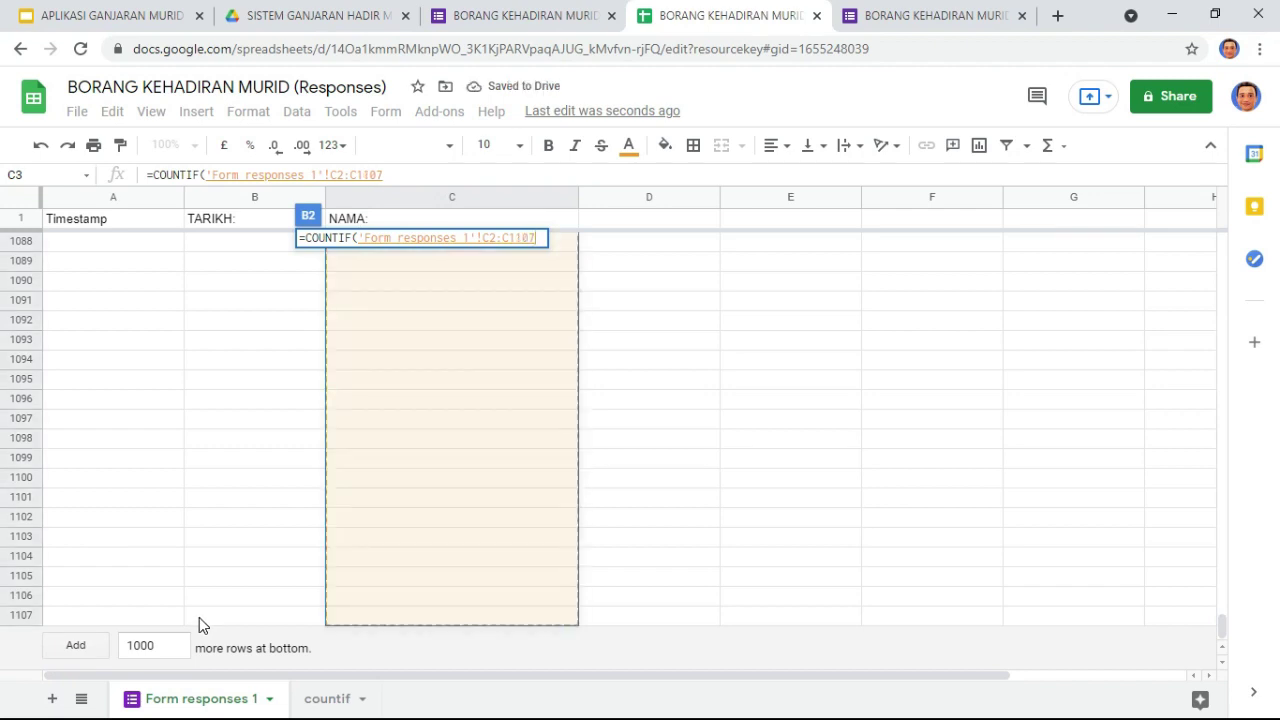
pyautogui.press('F4')
pyautogui.write(',')
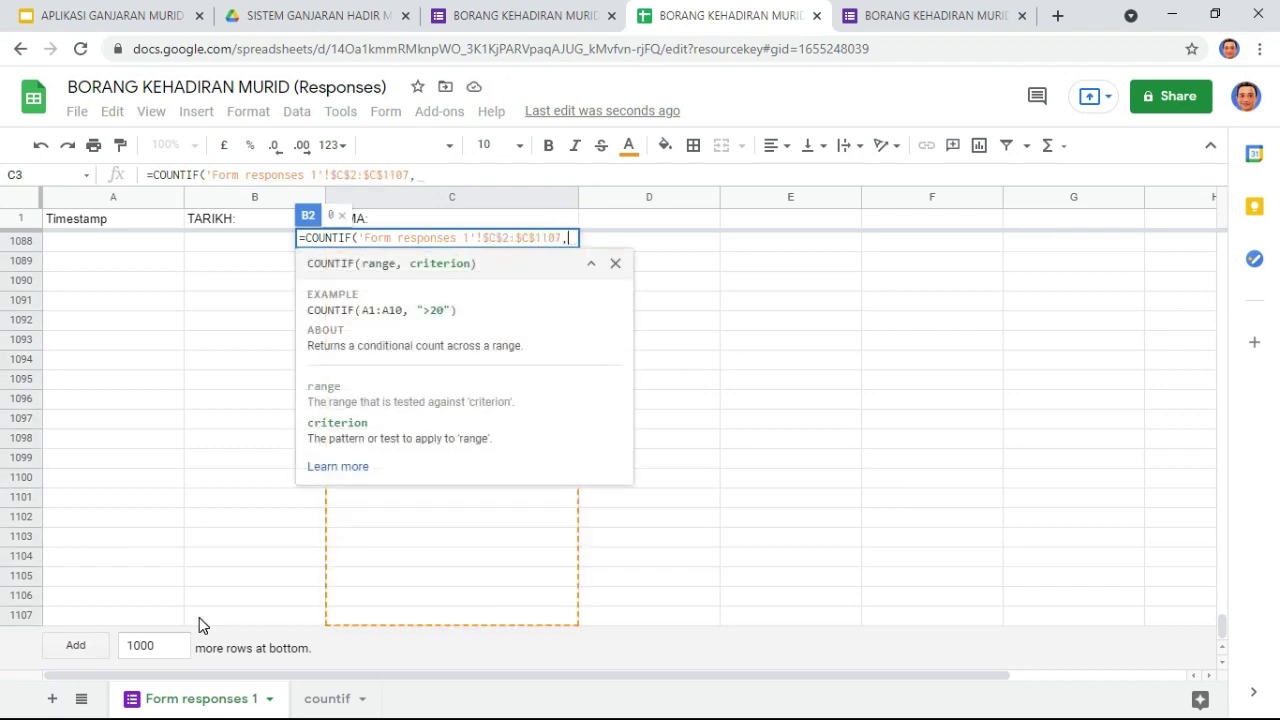
pyautogui.write('A')
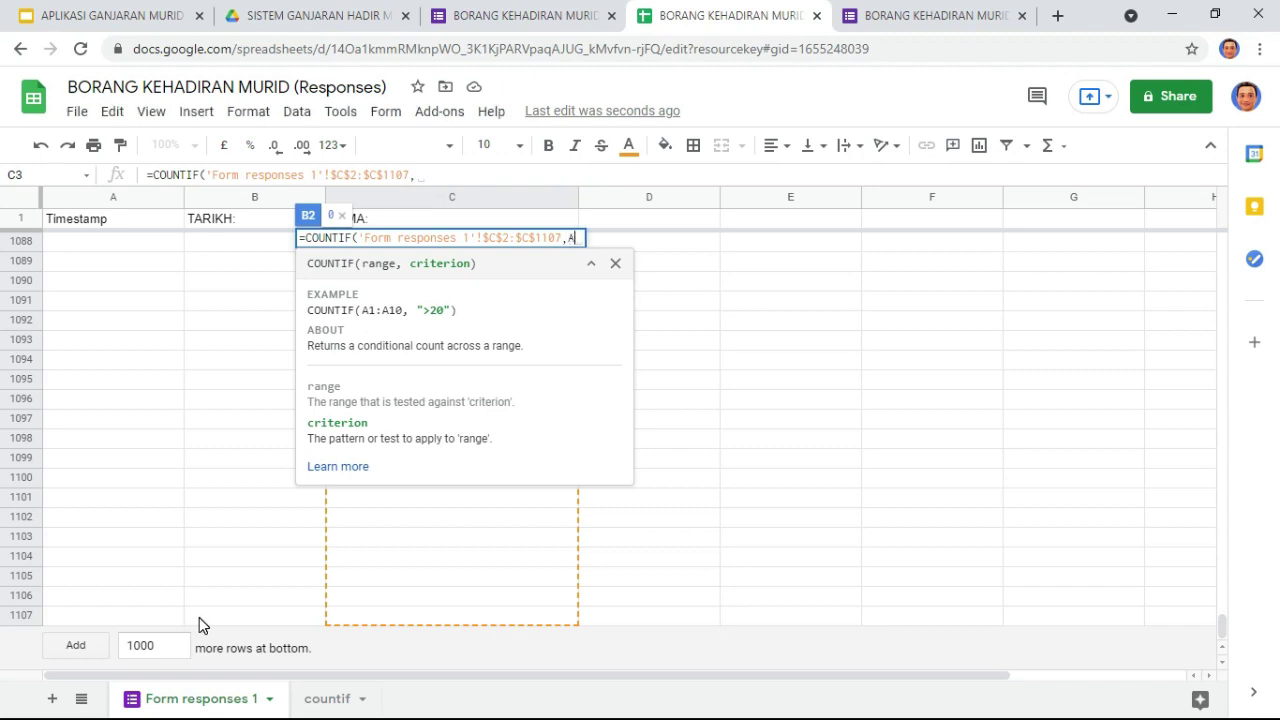
pyautogui.press('BackSpace')
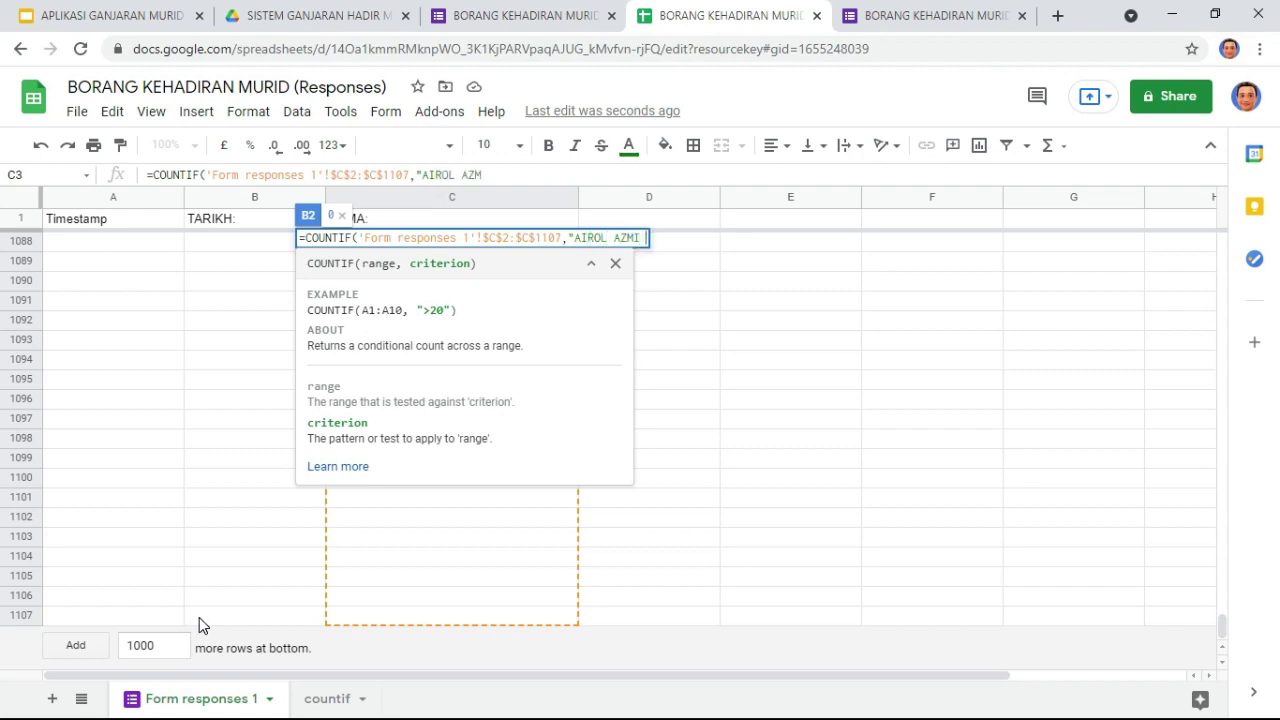
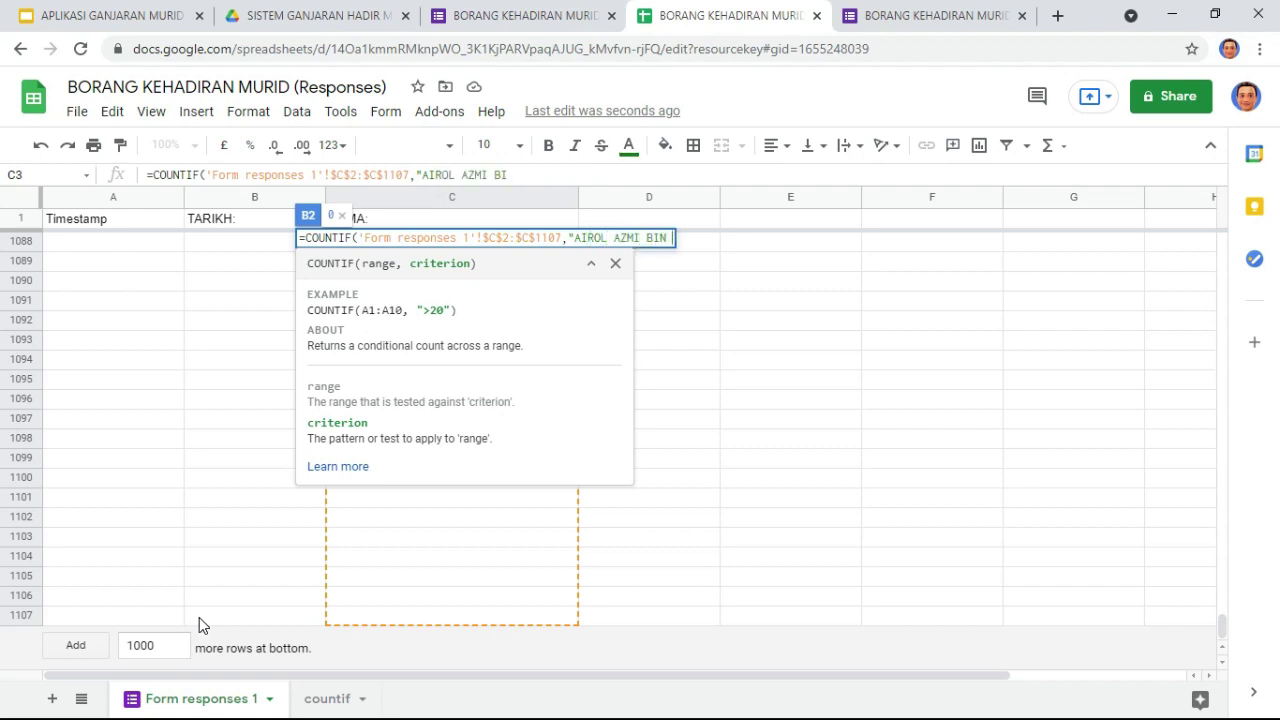
pyautogui.press('Return')
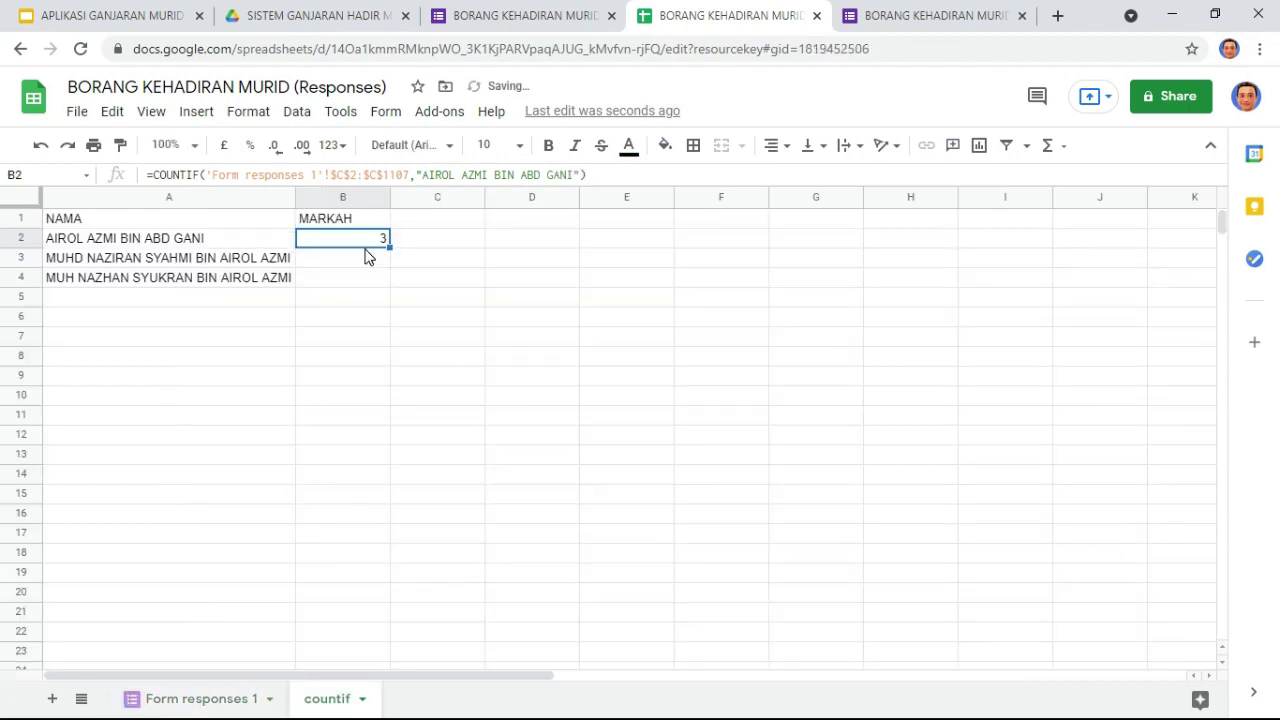
pyautogui.click(522, 18)
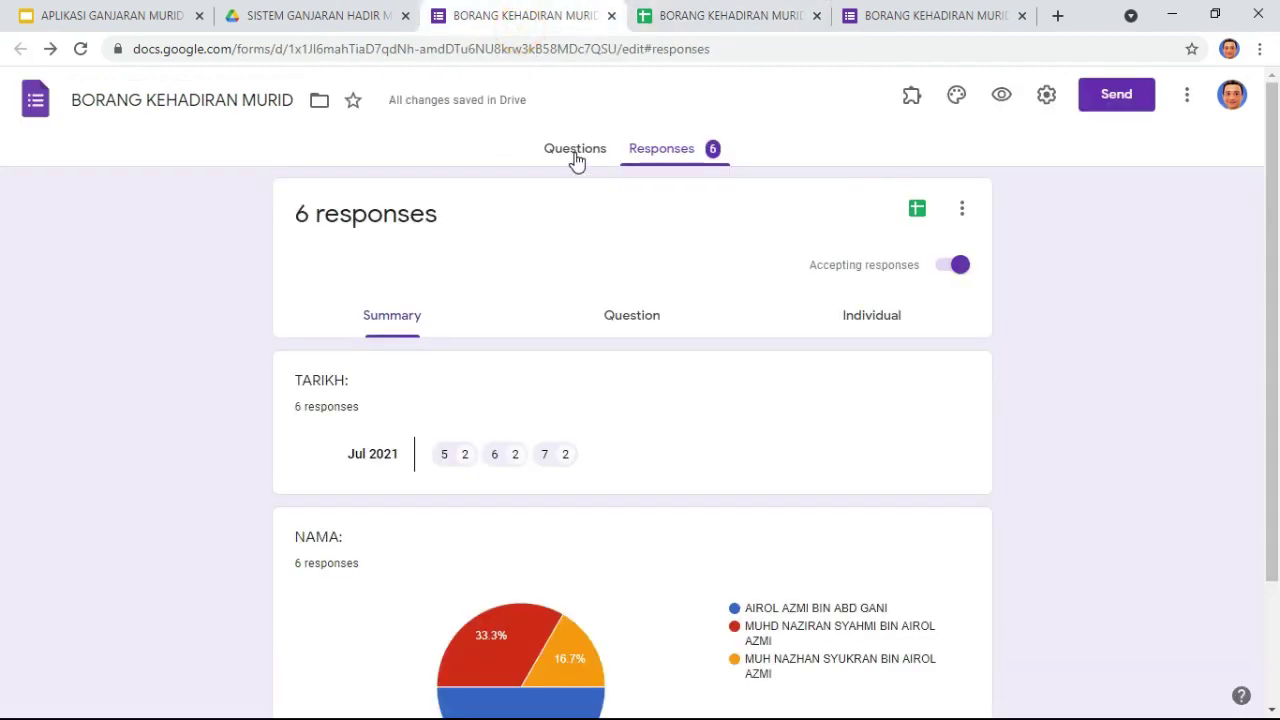
pyautogui.click(576, 150)
pyautogui.click(1001, 94)
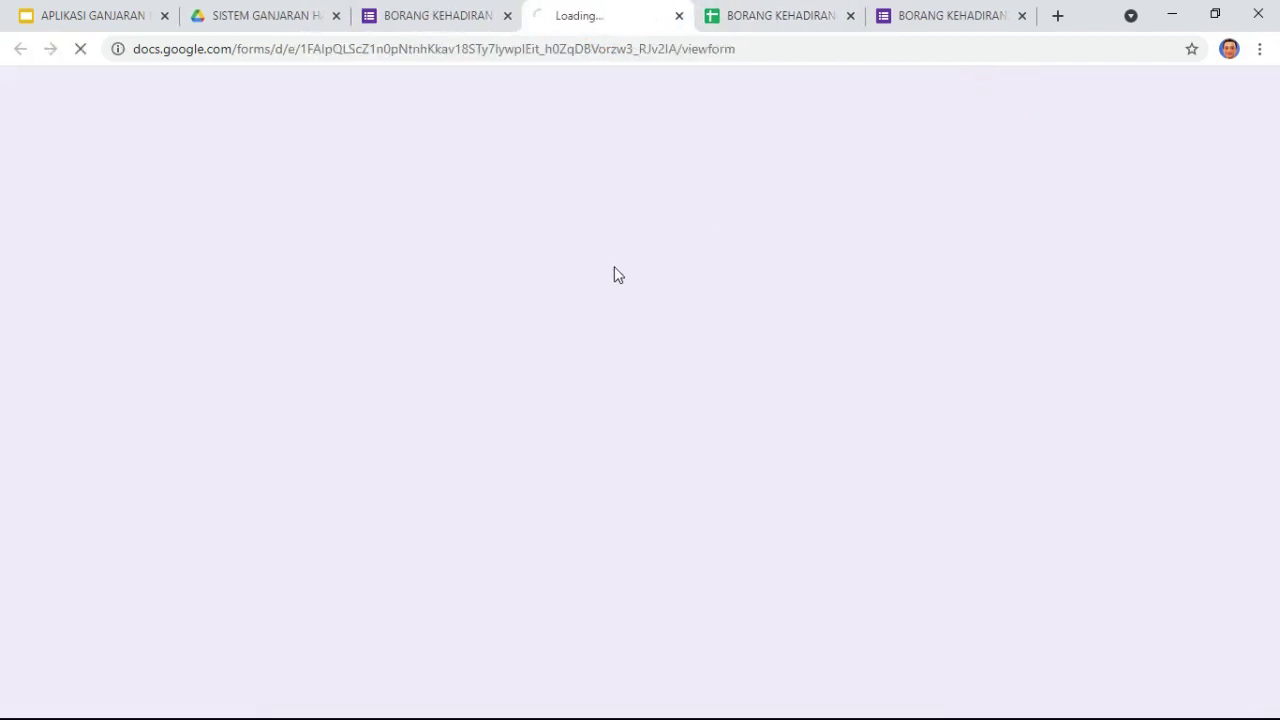
pyautogui.click(474, 303)
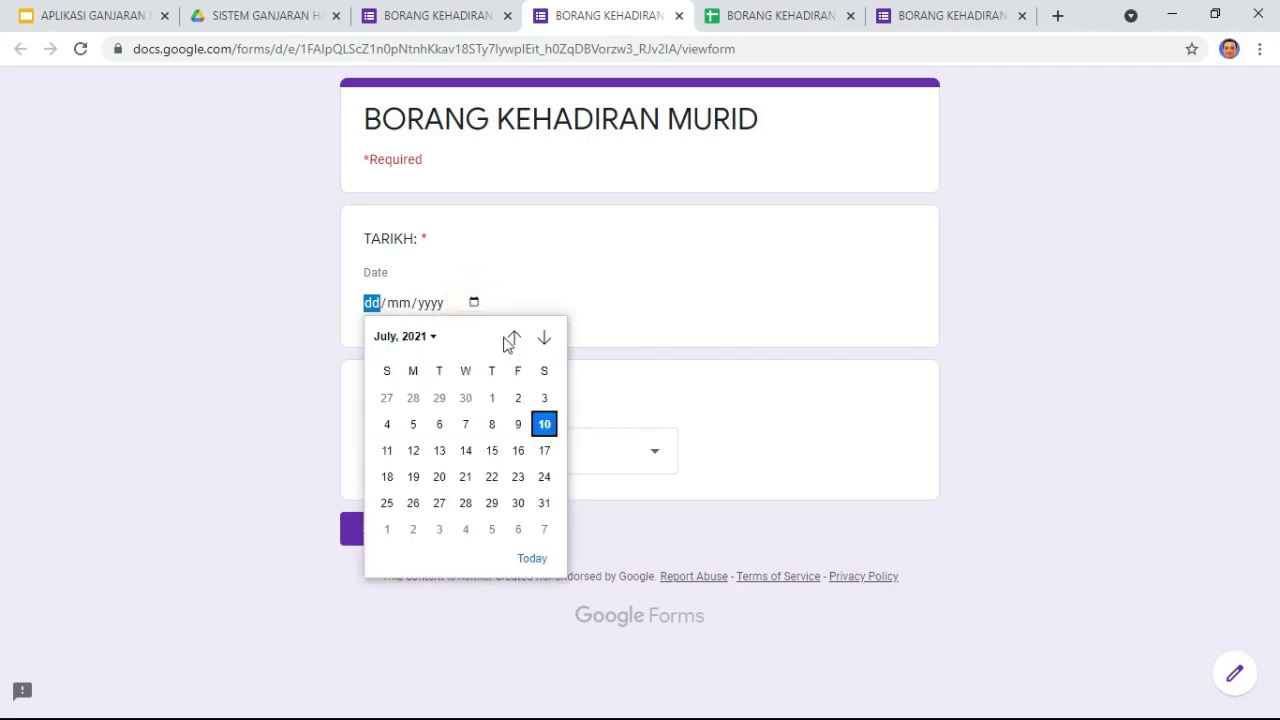
pyautogui.click(491, 425)
pyautogui.click(478, 448)
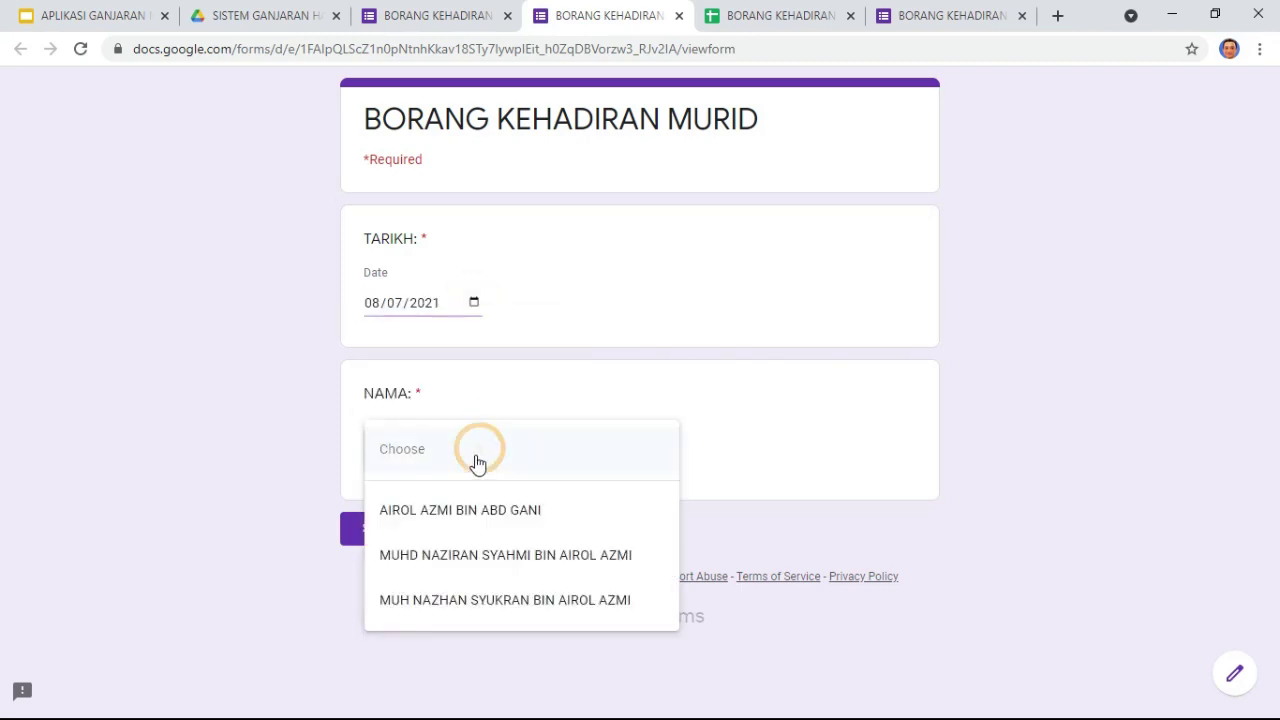
pyautogui.click(471, 508)
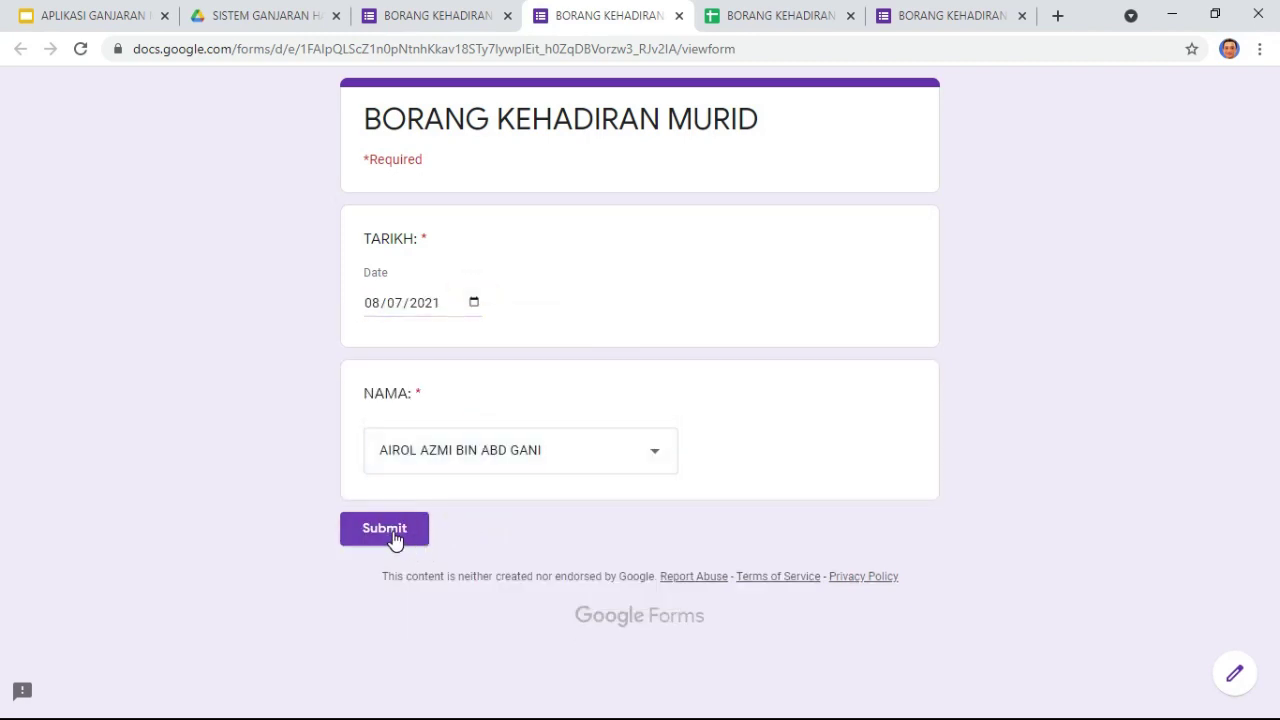
pyautogui.click(390, 530)
pyautogui.click(775, 15)
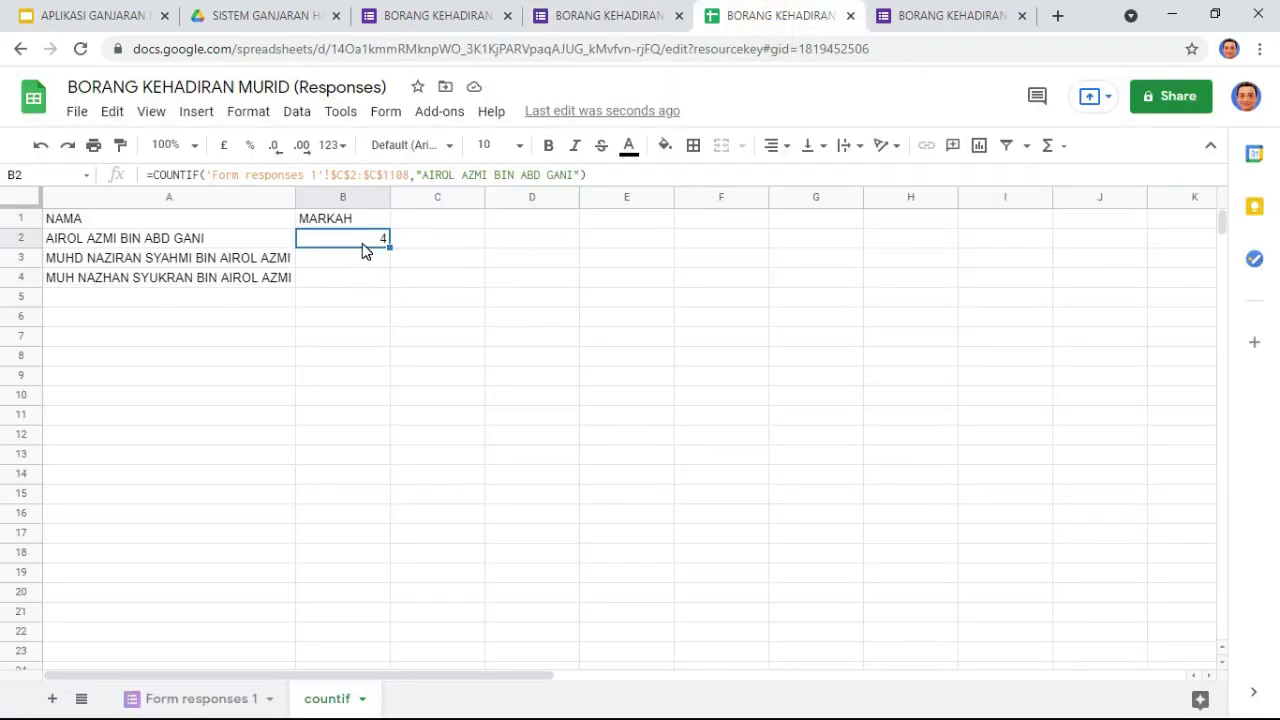
# Step: Fill B2's formula down to B13 and delete the old name criterion from B3's formula
pyautogui.moveTo(389, 246); pyautogui.dragTo(171, 251)
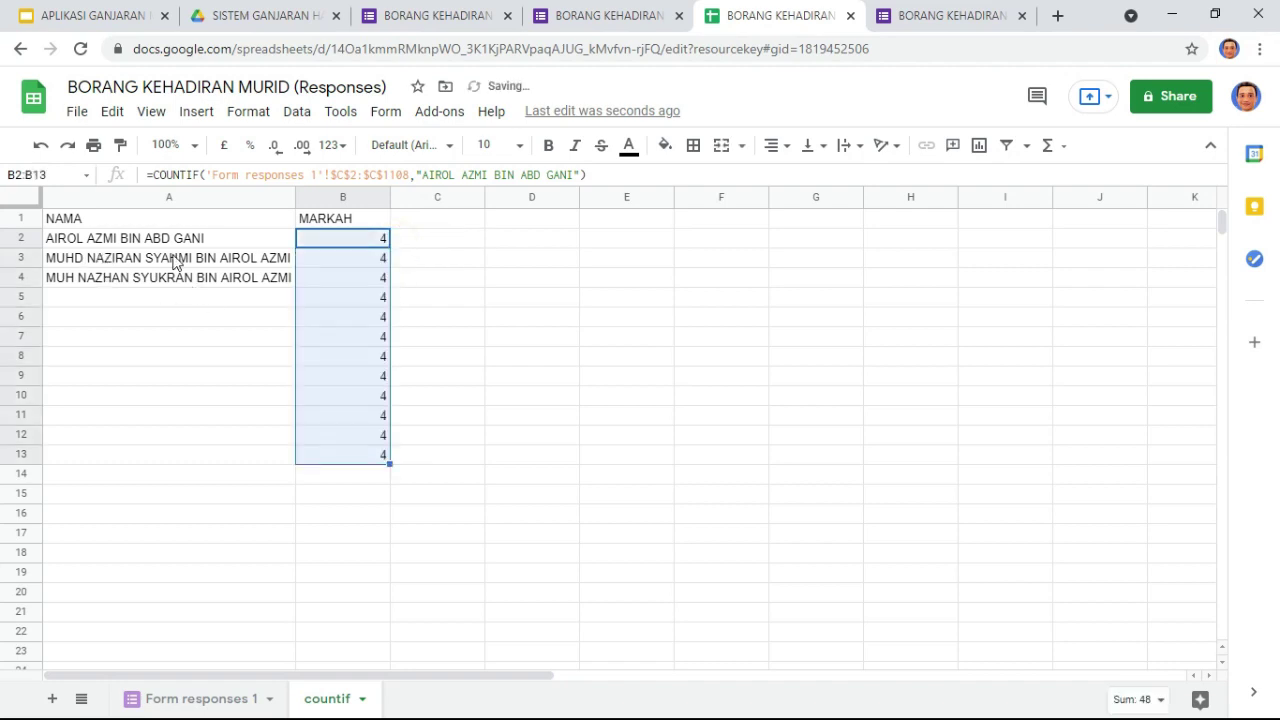
pyautogui.click(165, 258)
pyautogui.click(355, 262)
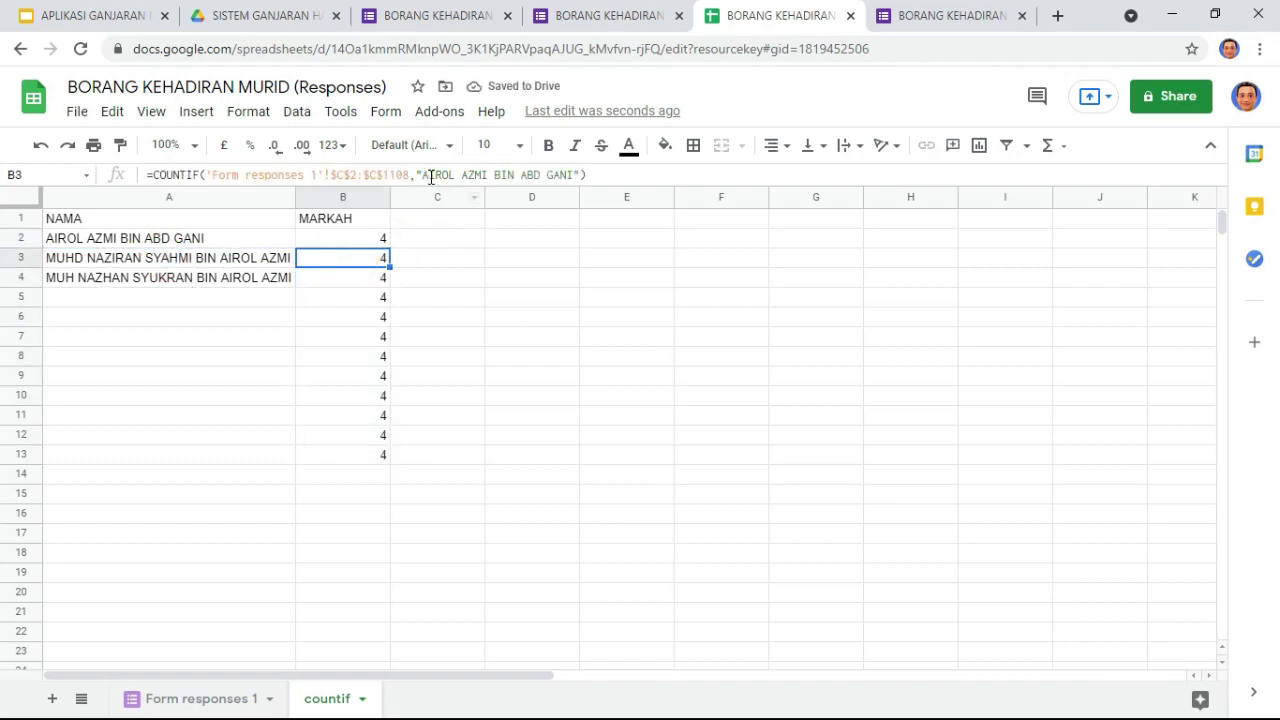
pyautogui.moveTo(428, 177); pyautogui.dragTo(572, 184)
pyautogui.press('BackSpace')
pyautogui.click(85, 262)
pyautogui.doubleClick(283, 257)
pyautogui.moveTo(286, 257); pyautogui.dragTo(17, 257)
pyautogui.hotkey('ctrl', 'c')
pyautogui.click(343, 257)
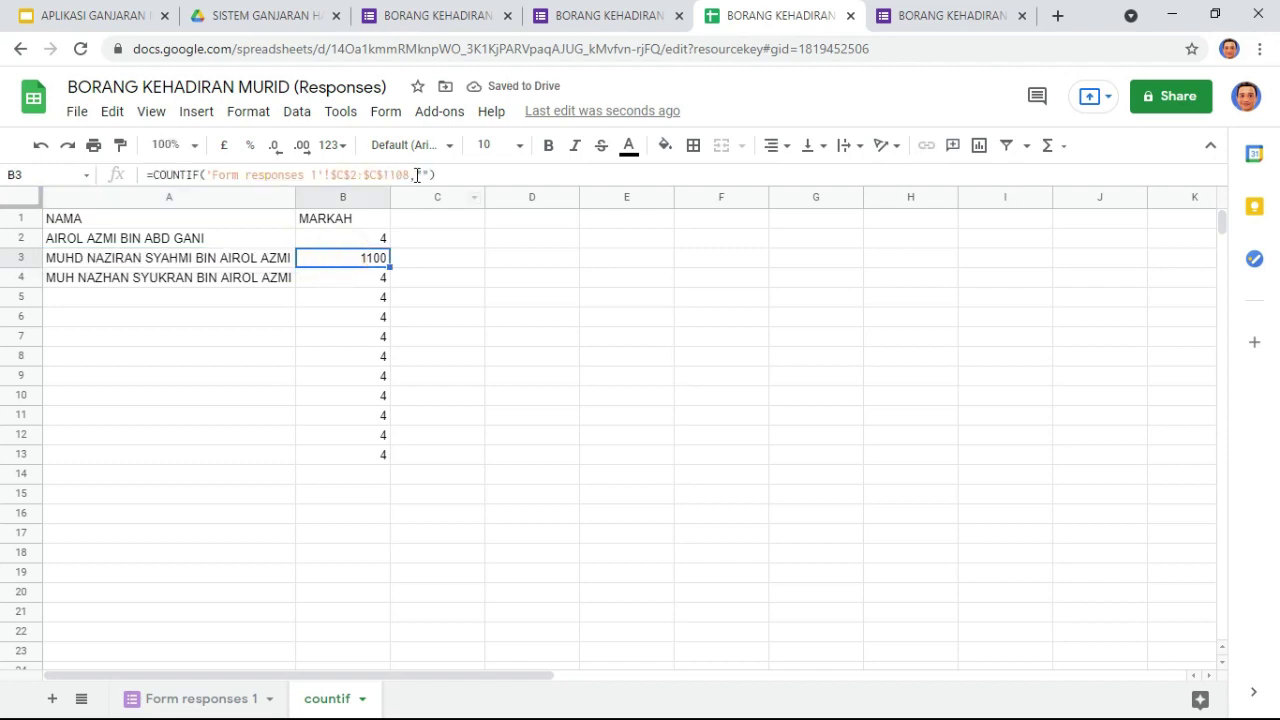
pyautogui.click(425, 175)
pyautogui.hotkey('ctrl', 'v')
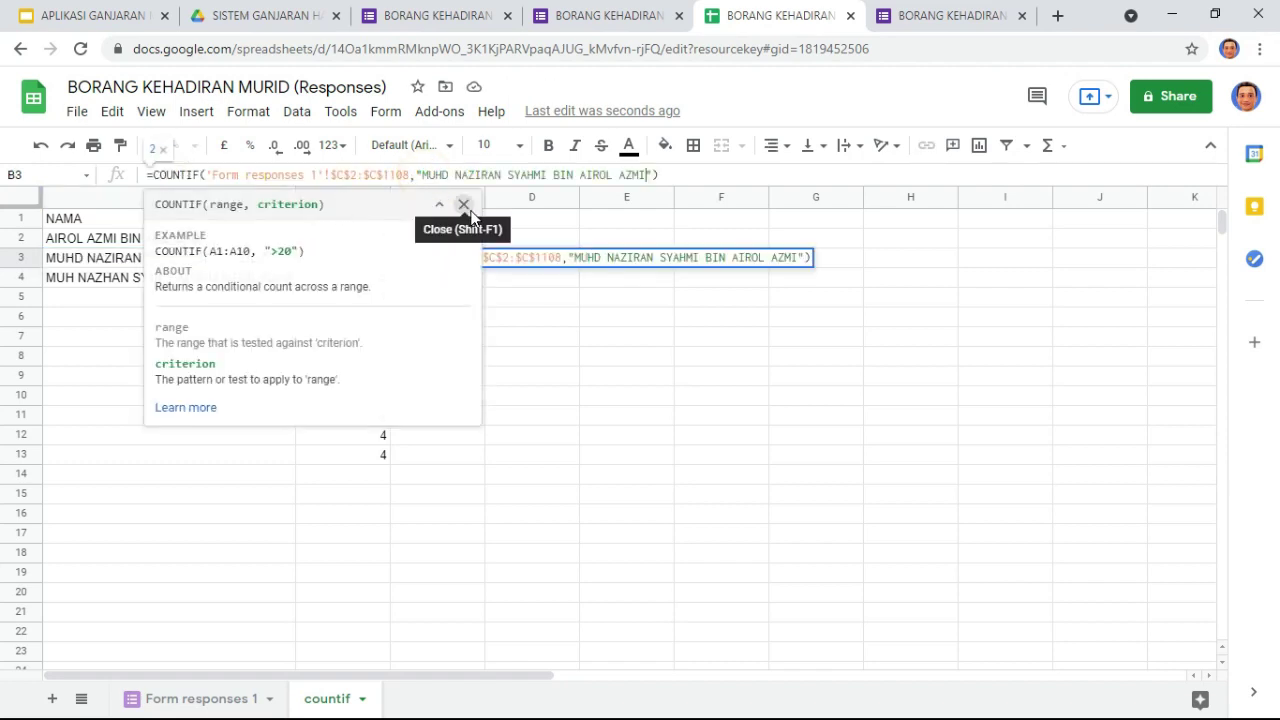
pyautogui.press('Return')
pyautogui.click(229, 281)
pyautogui.click(378, 283)
pyautogui.click(223, 277)
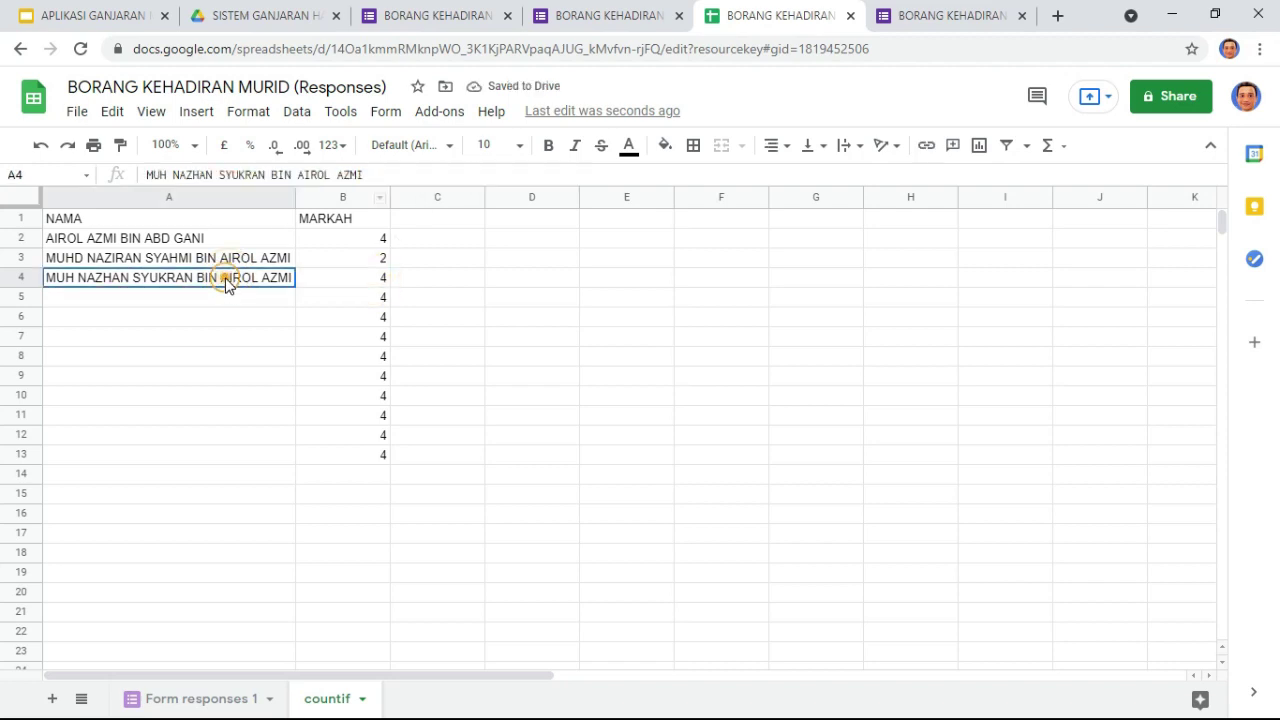
# Step: Begin editing A4's name, then check its spelling on the Form responses 1 sheet and form pages
pyautogui.moveTo(380, 175); pyautogui.dragTo(113, 178)
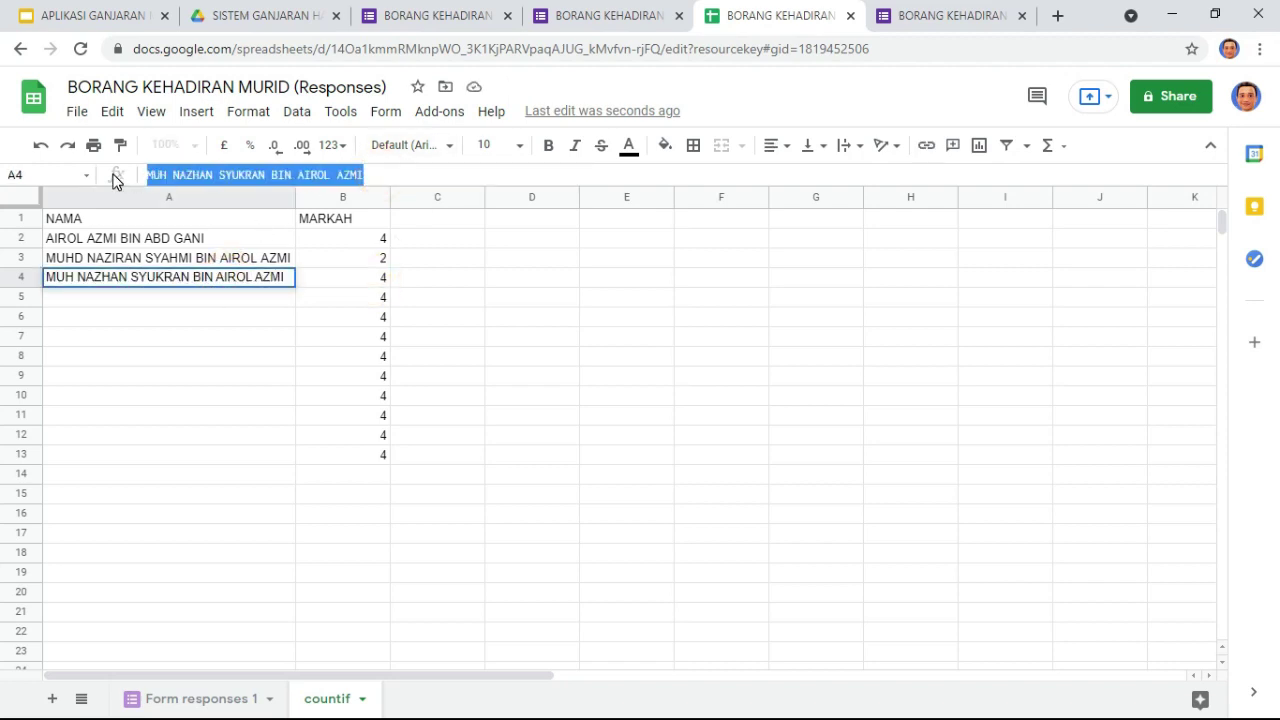
pyautogui.doubleClick(80, 278)
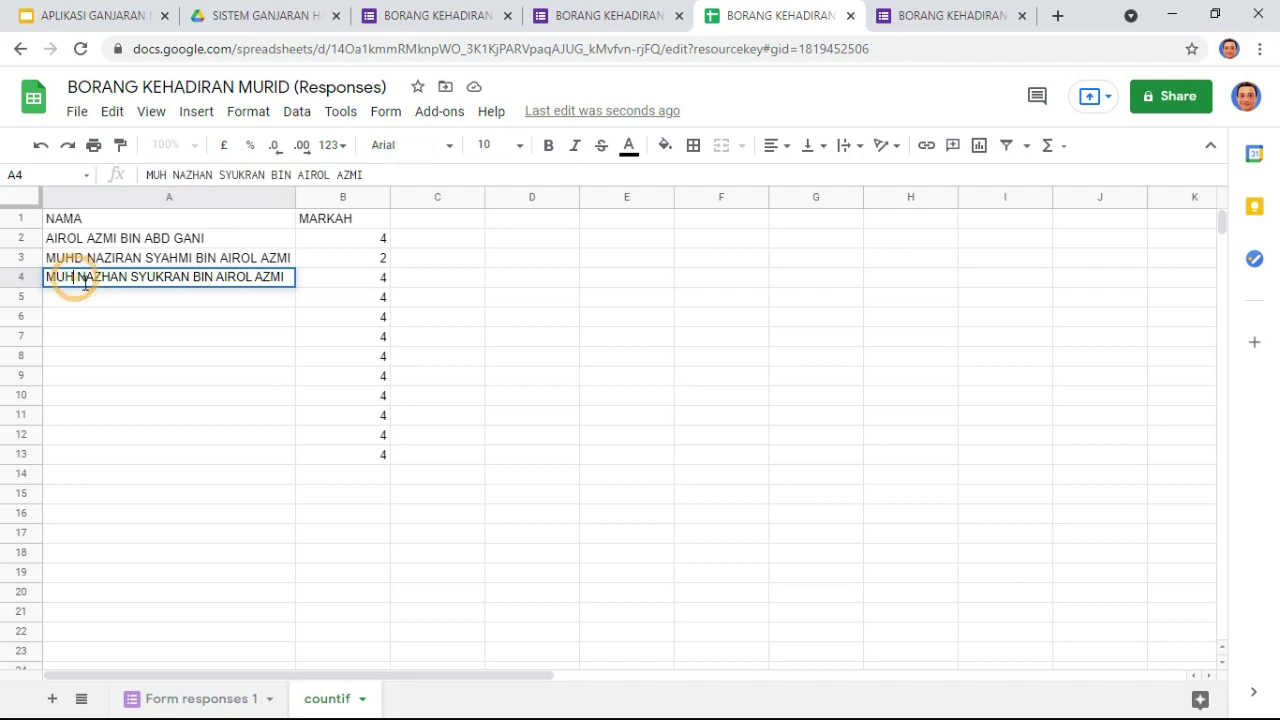
pyautogui.write('D')
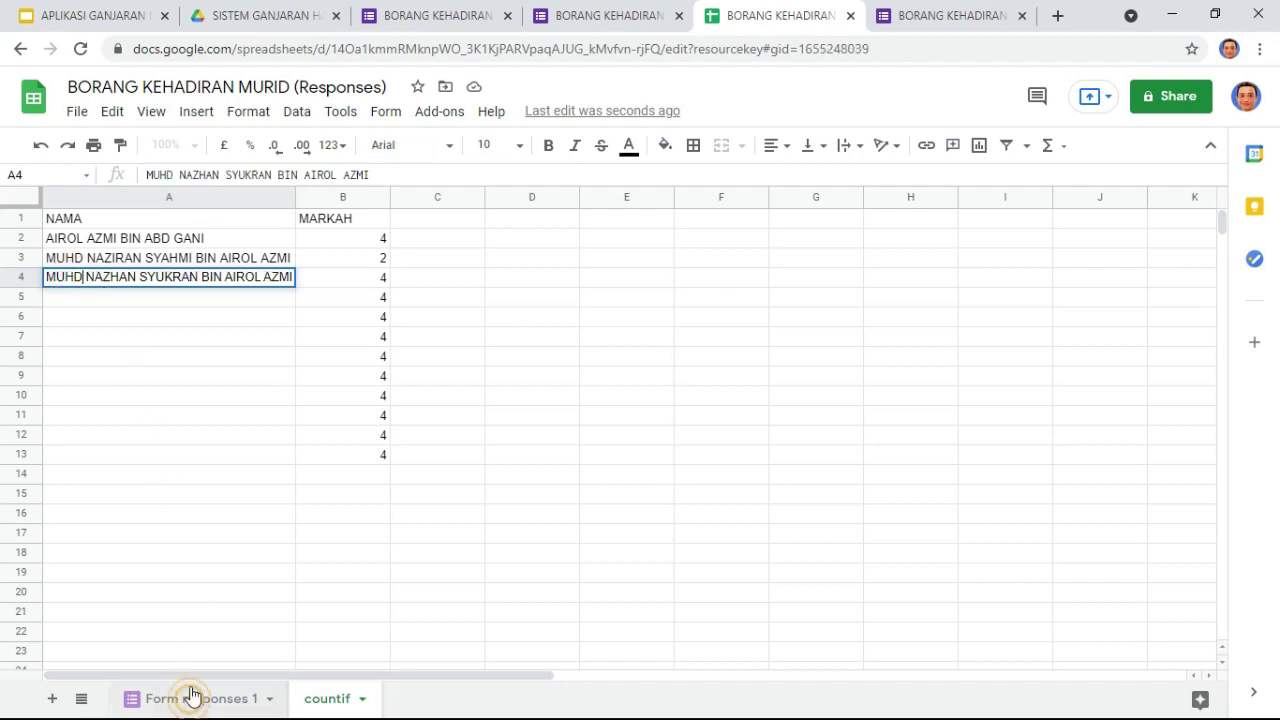
pyautogui.click(190, 698)
pyautogui.scroll(15, 186, 297)
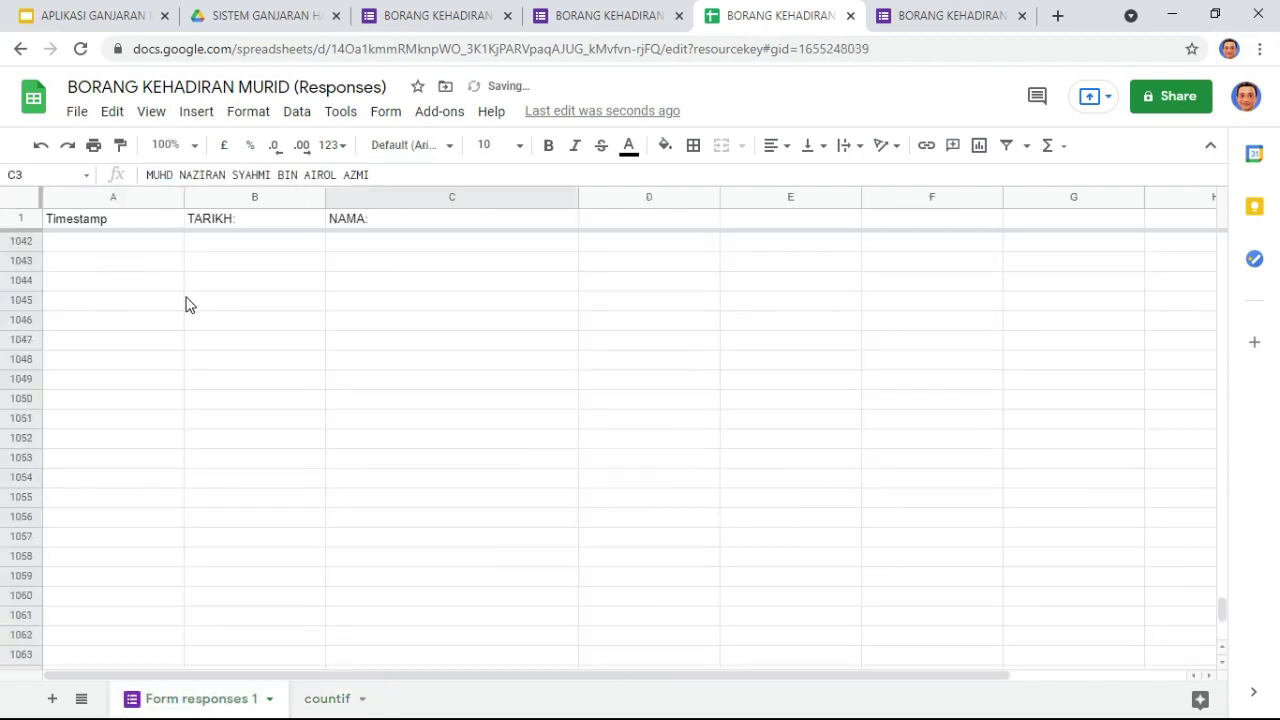
pyautogui.moveTo(1223, 596); pyautogui.dragTo(1219, 219)
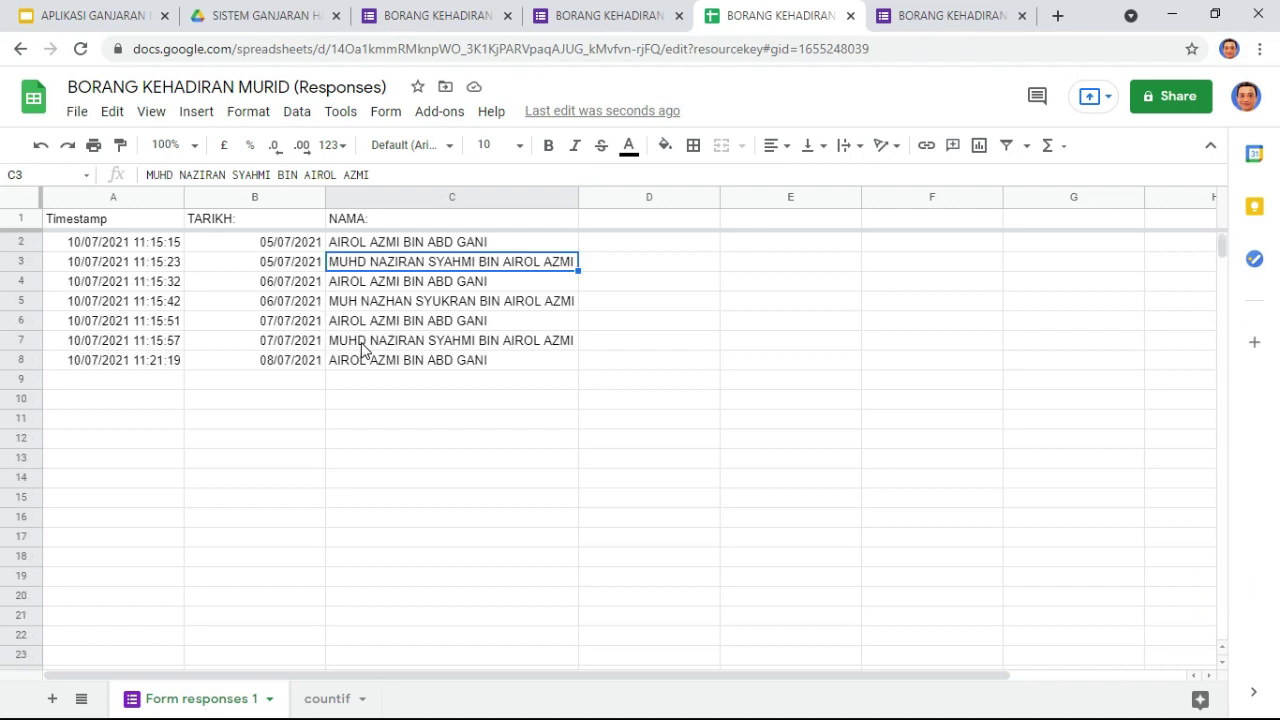
pyautogui.click(362, 307)
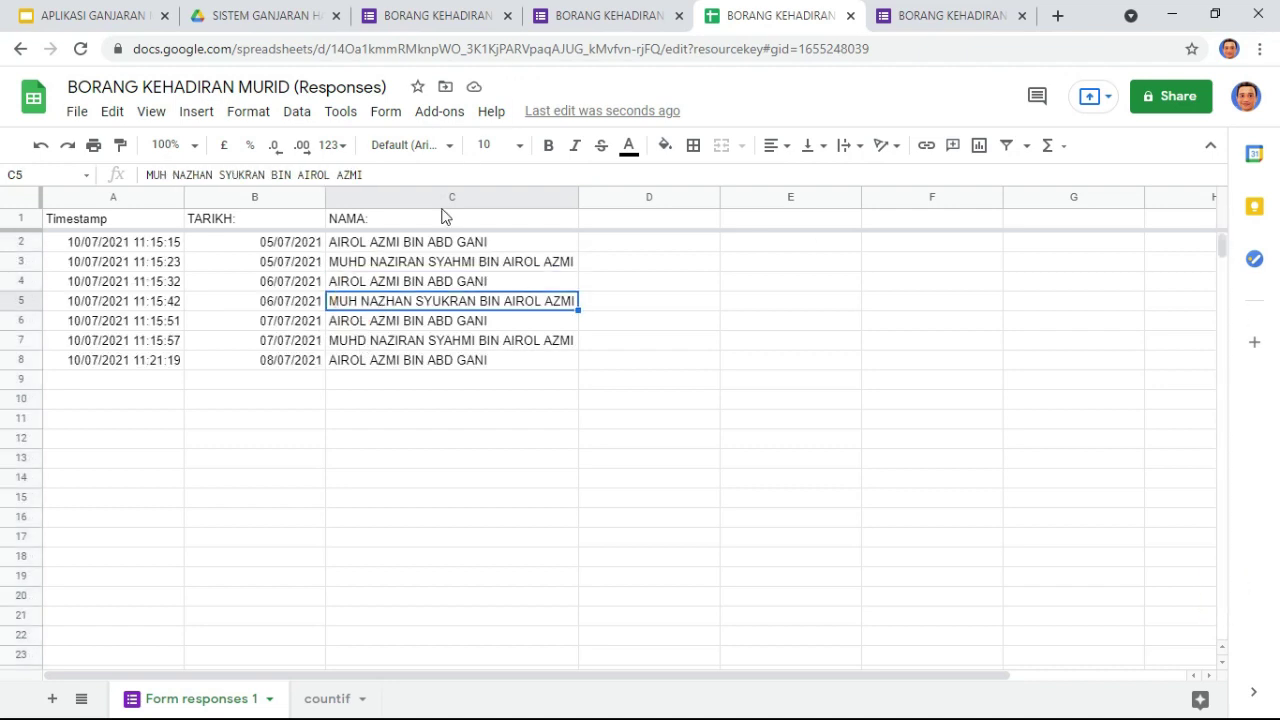
pyautogui.click(608, 20)
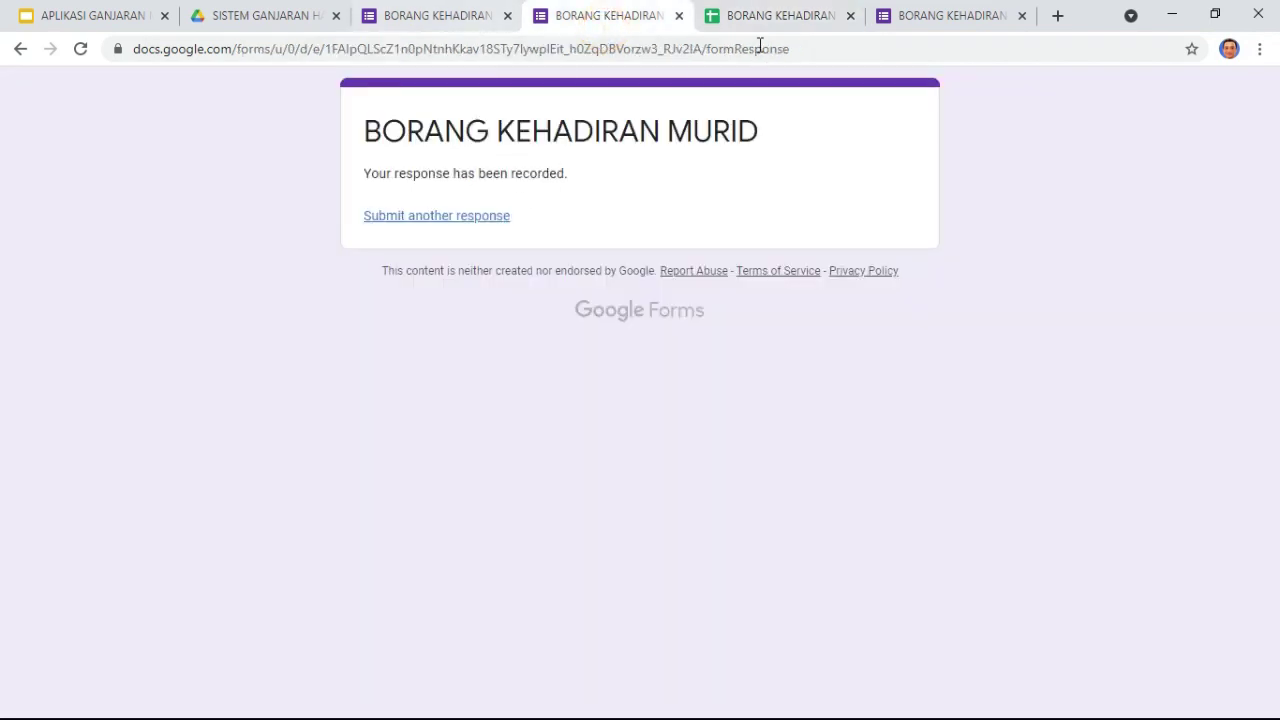
pyautogui.click(958, 15)
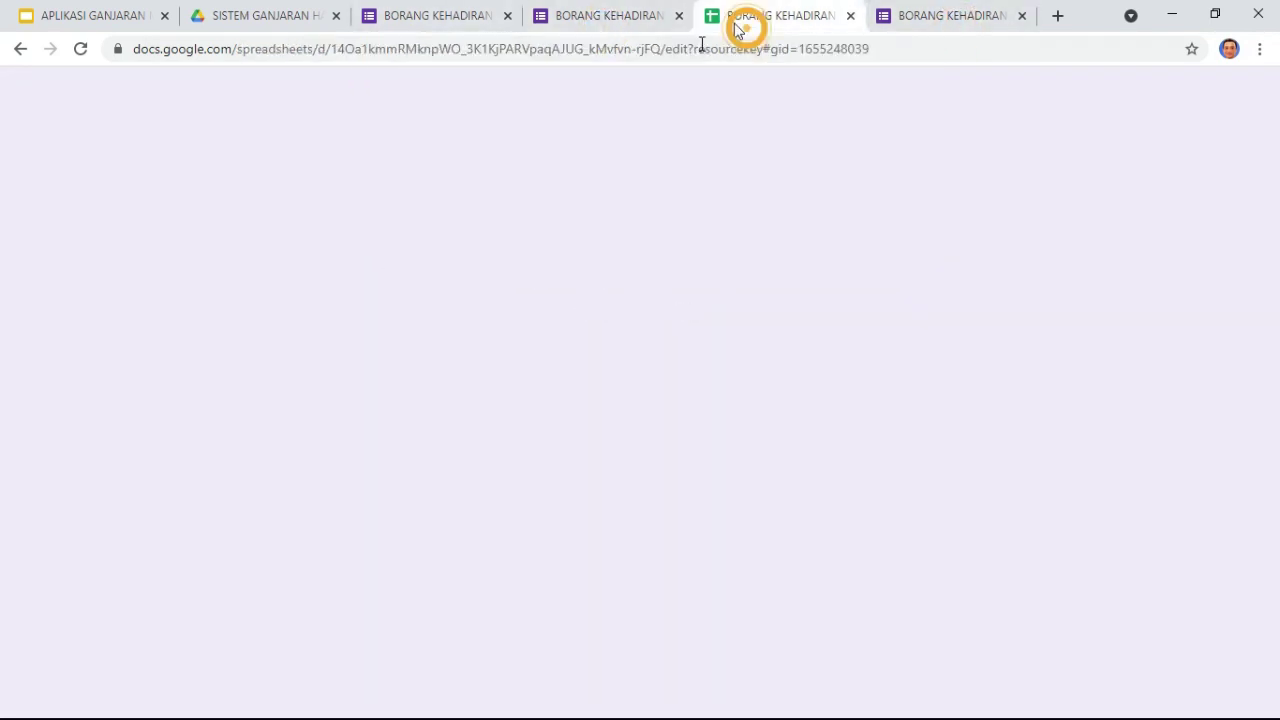
pyautogui.click(750, 17)
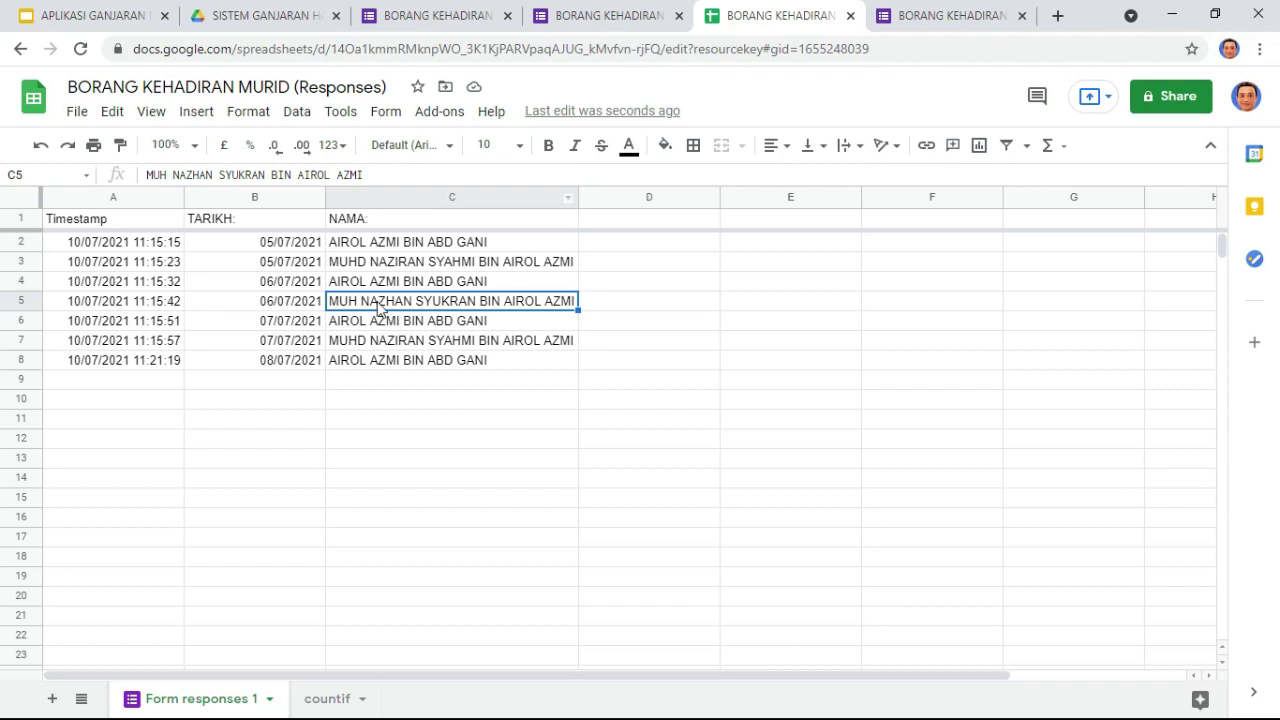
pyautogui.click(328, 698)
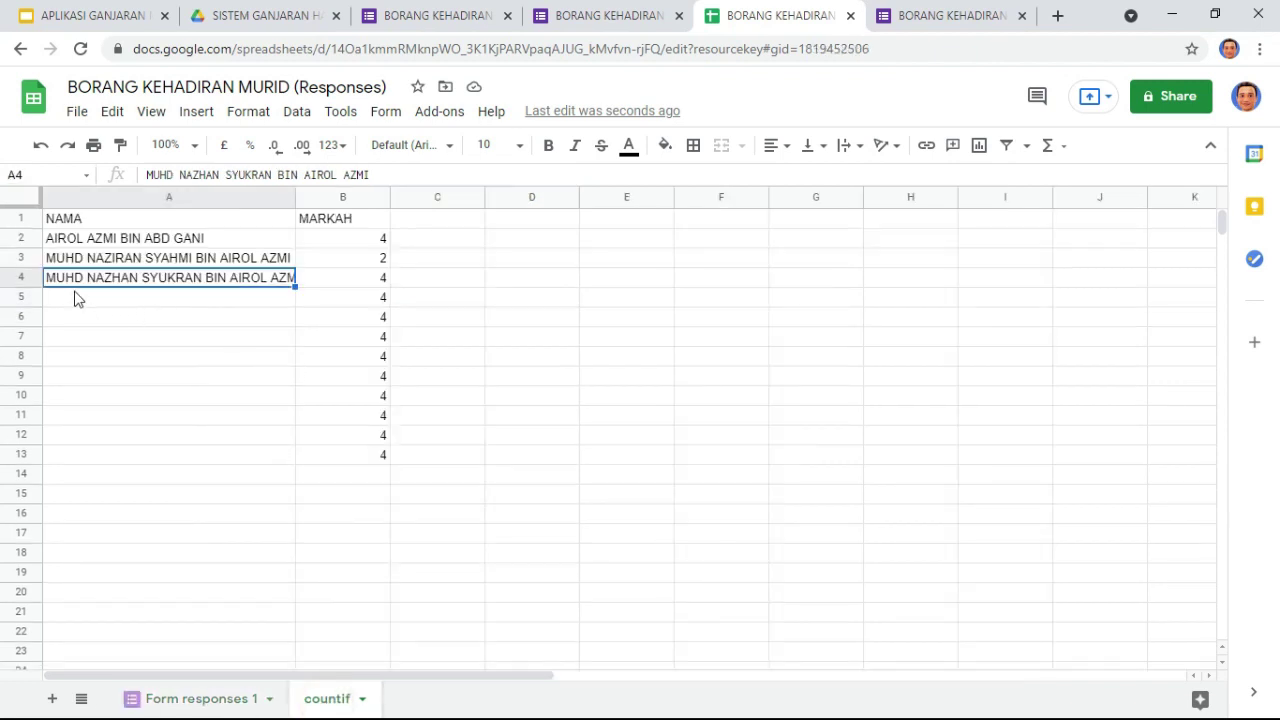
pyautogui.doubleClick(83, 280)
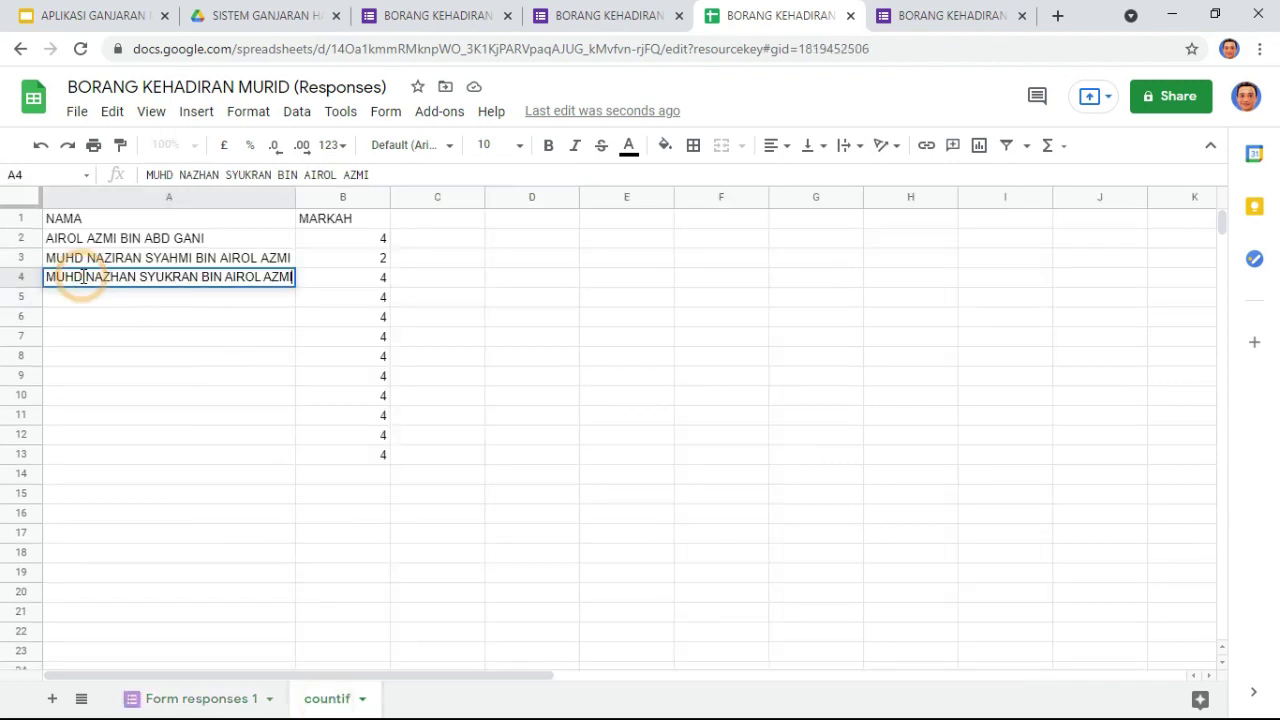
pyautogui.press('BackSpace')
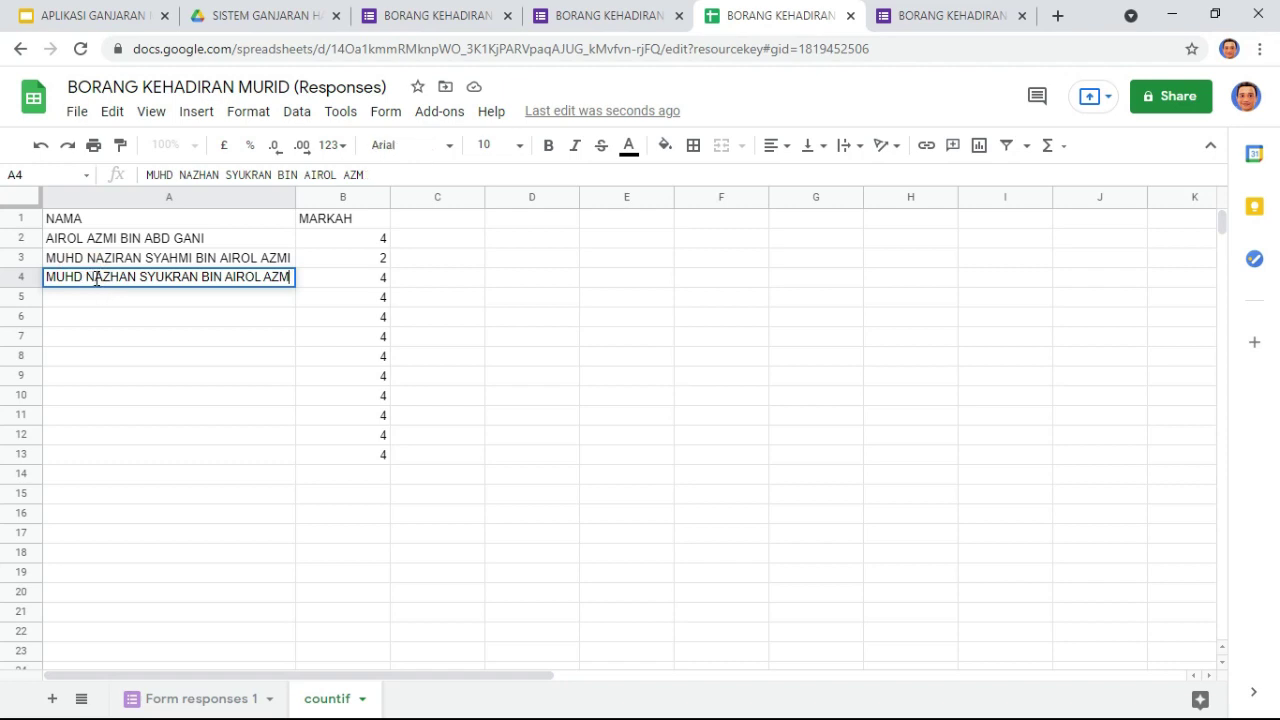
pyautogui.write('I')
pyautogui.click(83, 280)
pyautogui.press('BackSpace')
pyautogui.click(120, 317)
pyautogui.click(168, 282)
# Step: Clear the extra MARKAH values in B5:B14 and review B4's COUNTIF formula
pyautogui.moveTo(358, 298); pyautogui.dragTo(359, 469)
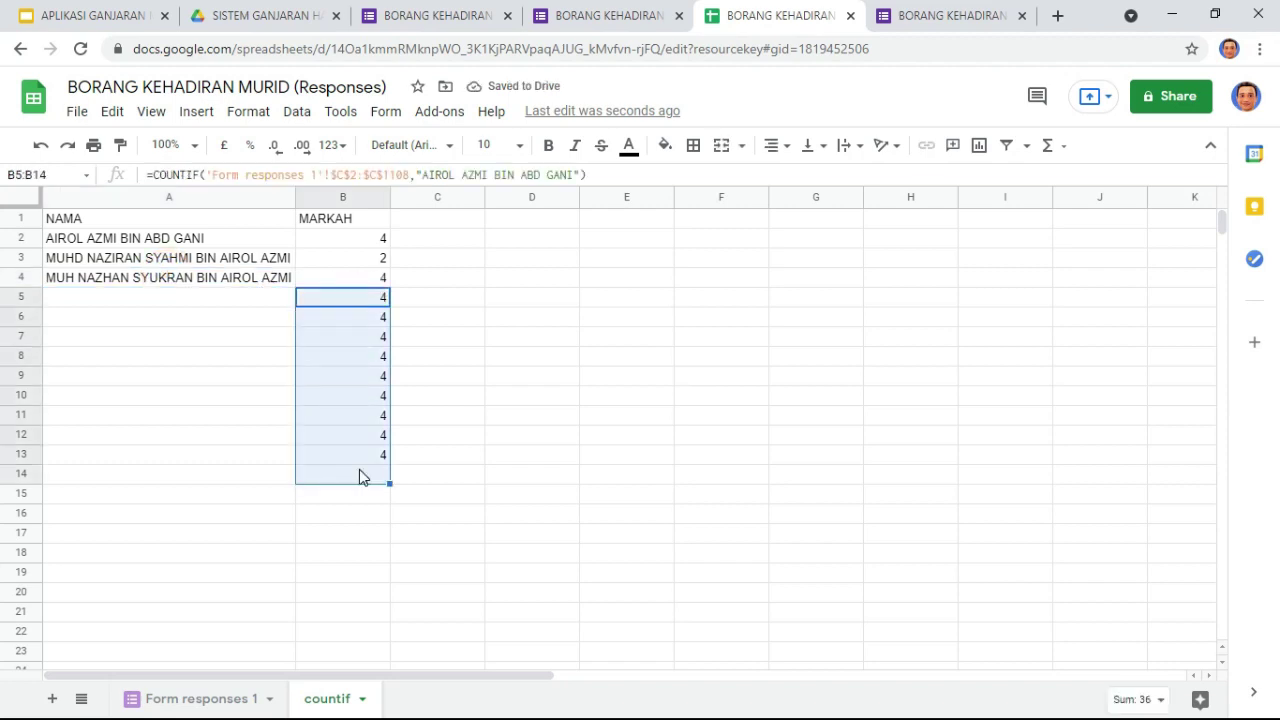
pyautogui.press('Delete')
pyautogui.click(130, 281)
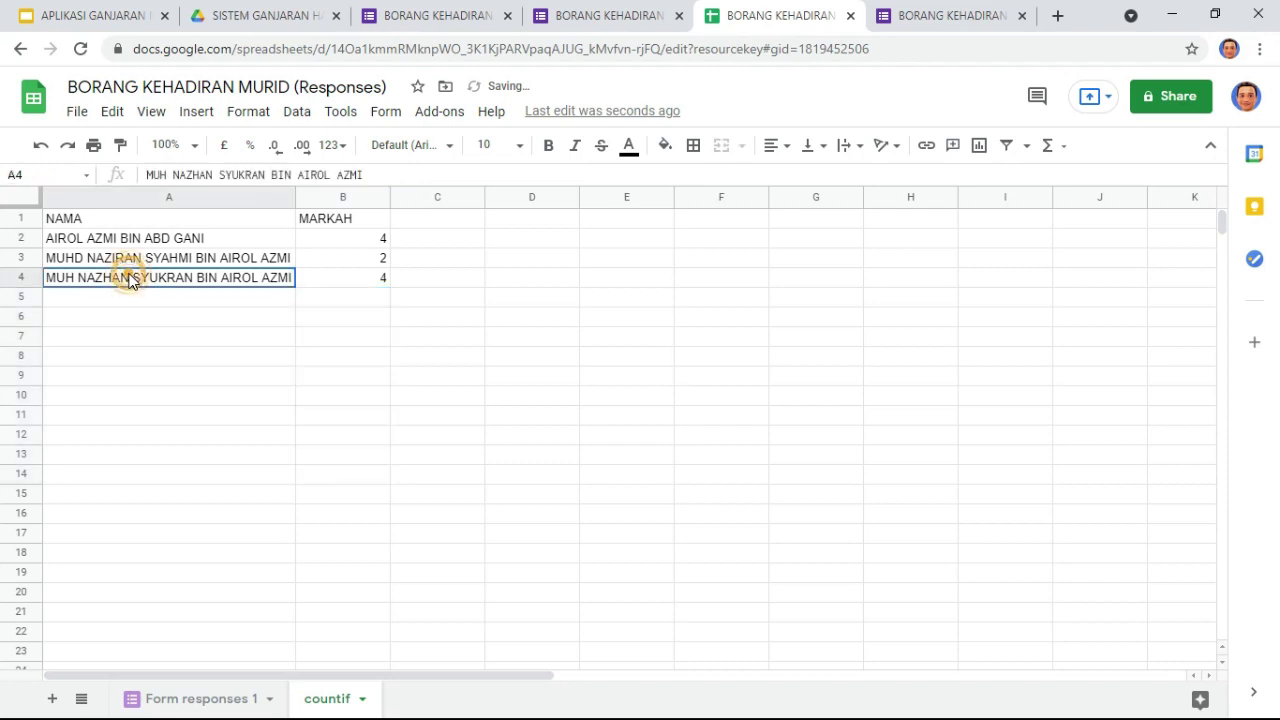
pyautogui.click(349, 280)
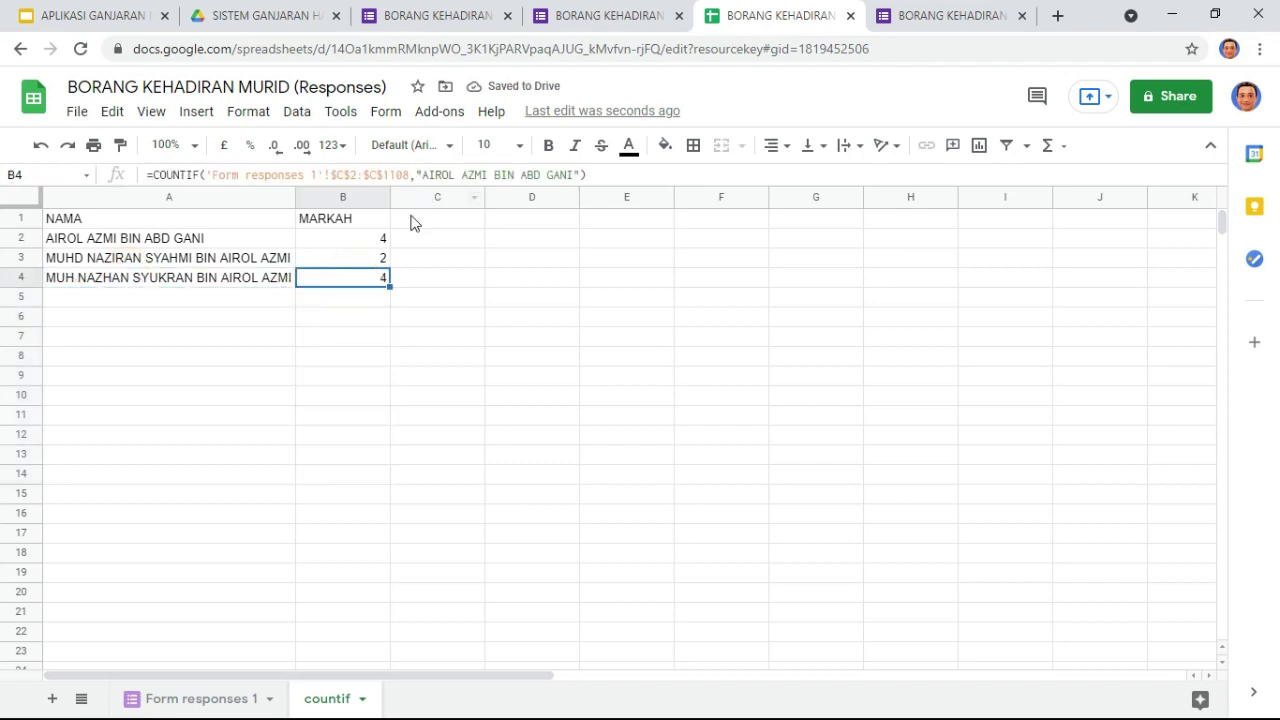
pyautogui.click(253, 280)
pyautogui.doubleClick(374, 175)
pyautogui.moveTo(312, 177); pyautogui.dragTo(128, 188)
pyautogui.hotkey('ctrl', 'c')
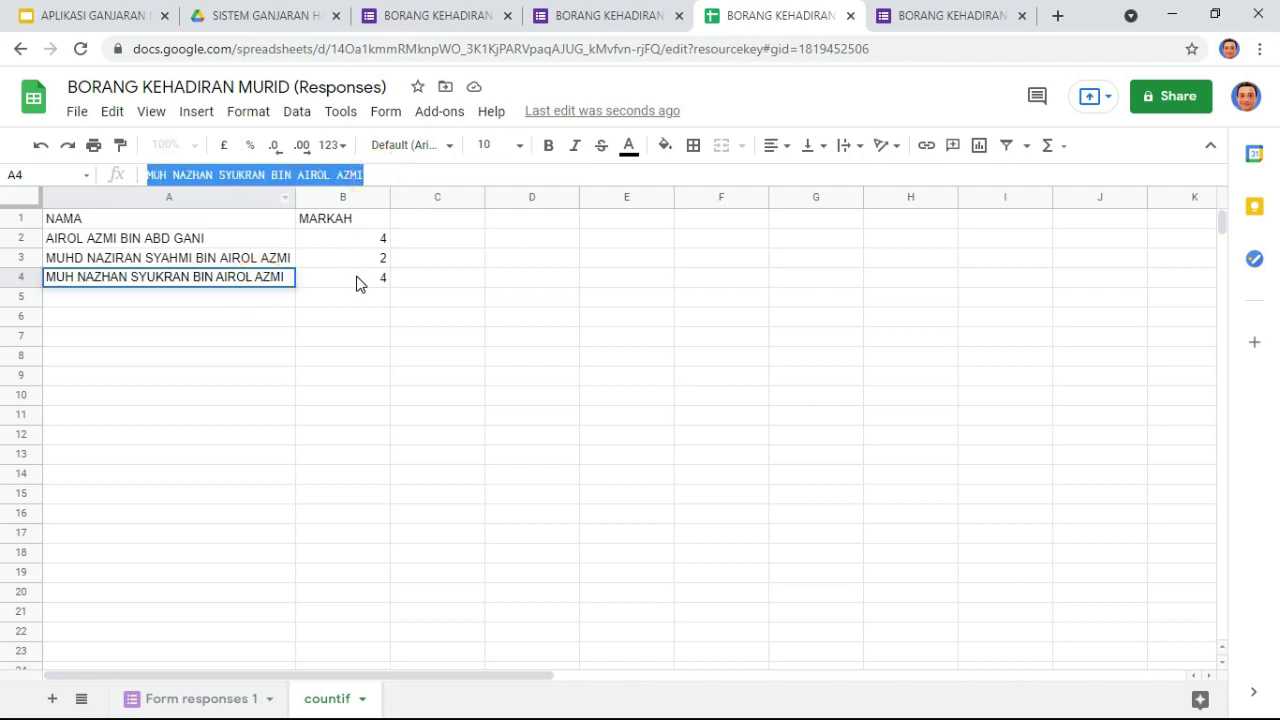
pyautogui.click(353, 277)
pyautogui.moveTo(424, 177); pyautogui.dragTo(576, 180)
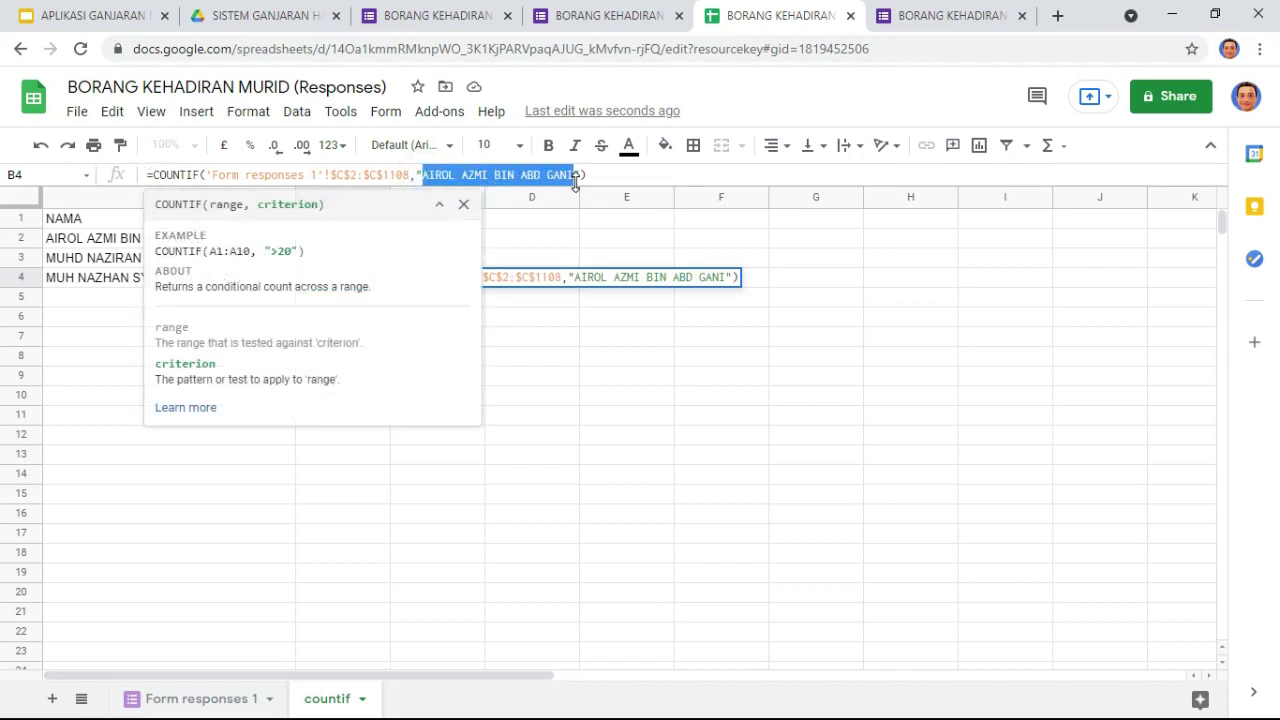
pyautogui.hotkey('ctrl', 'v')
pyautogui.press('Return')
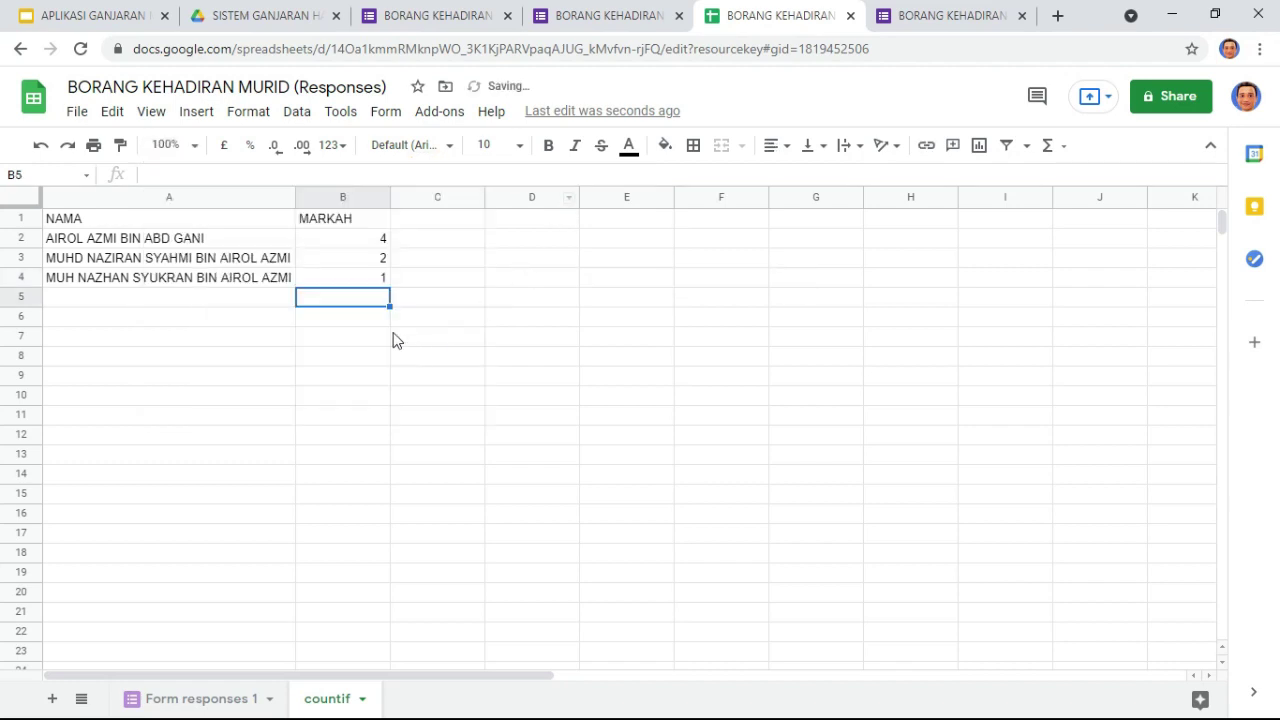
pyautogui.click(370, 243)
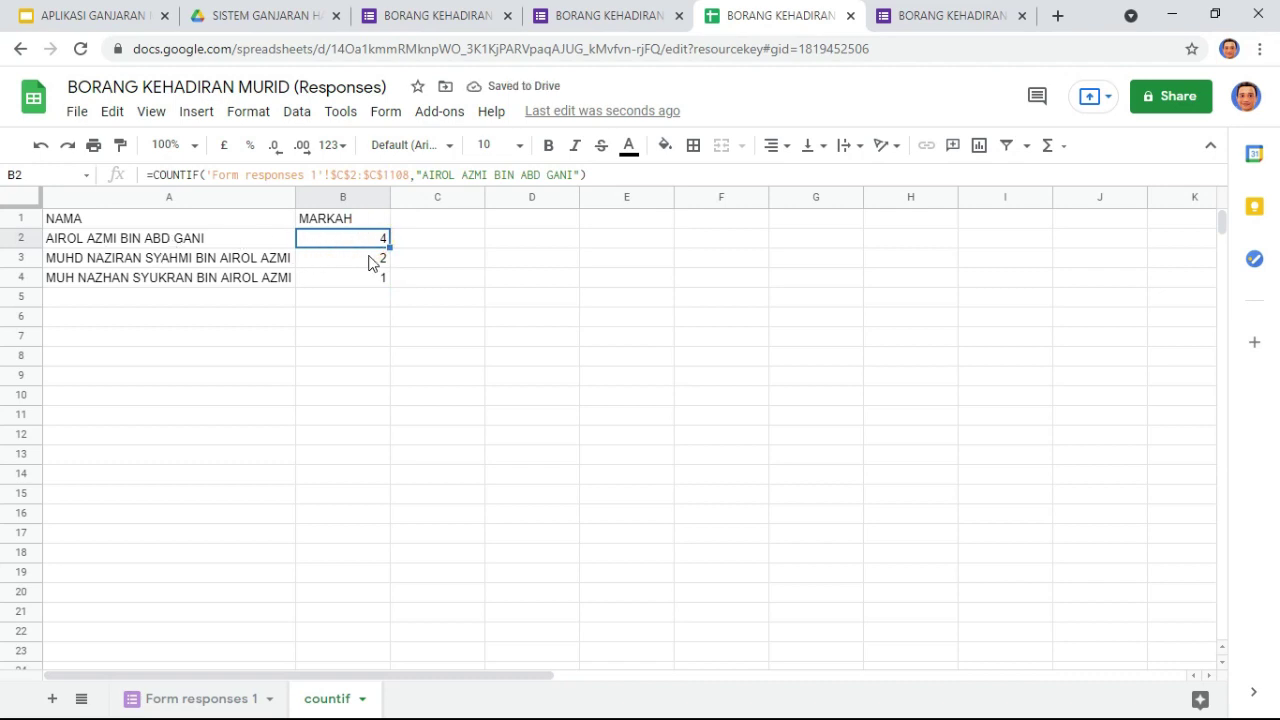
pyautogui.click(360, 258)
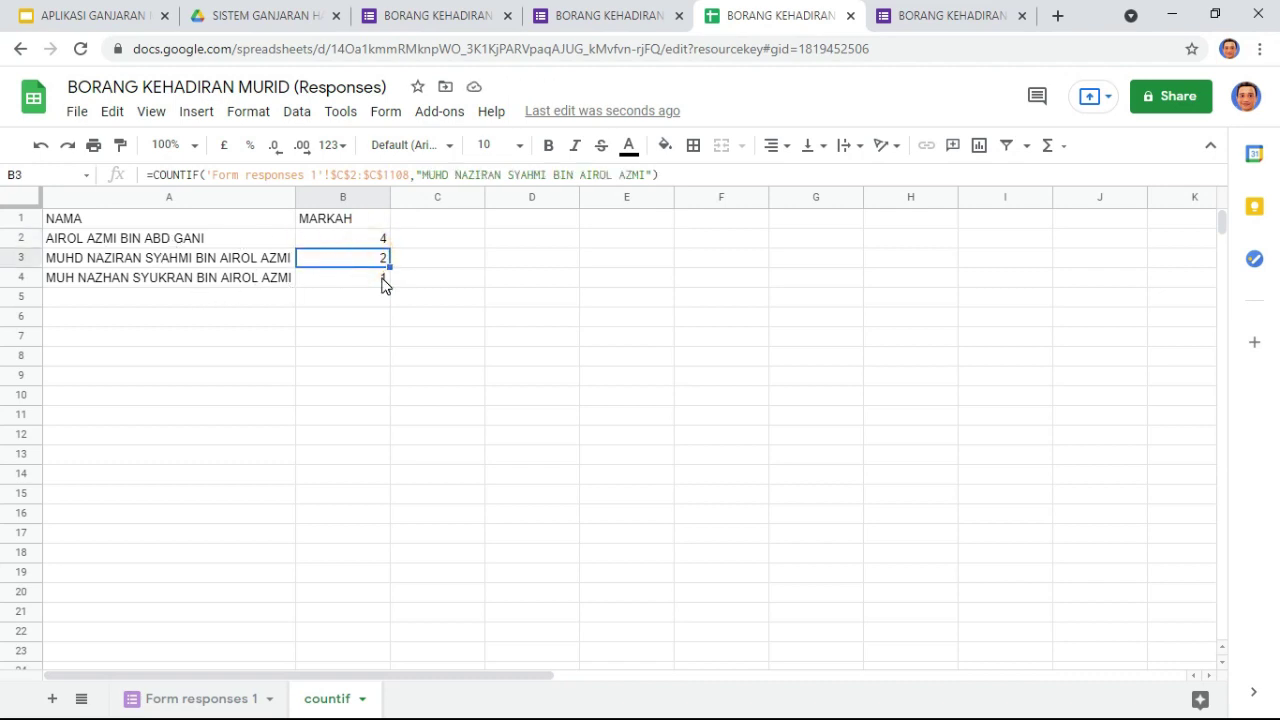
pyautogui.click(383, 280)
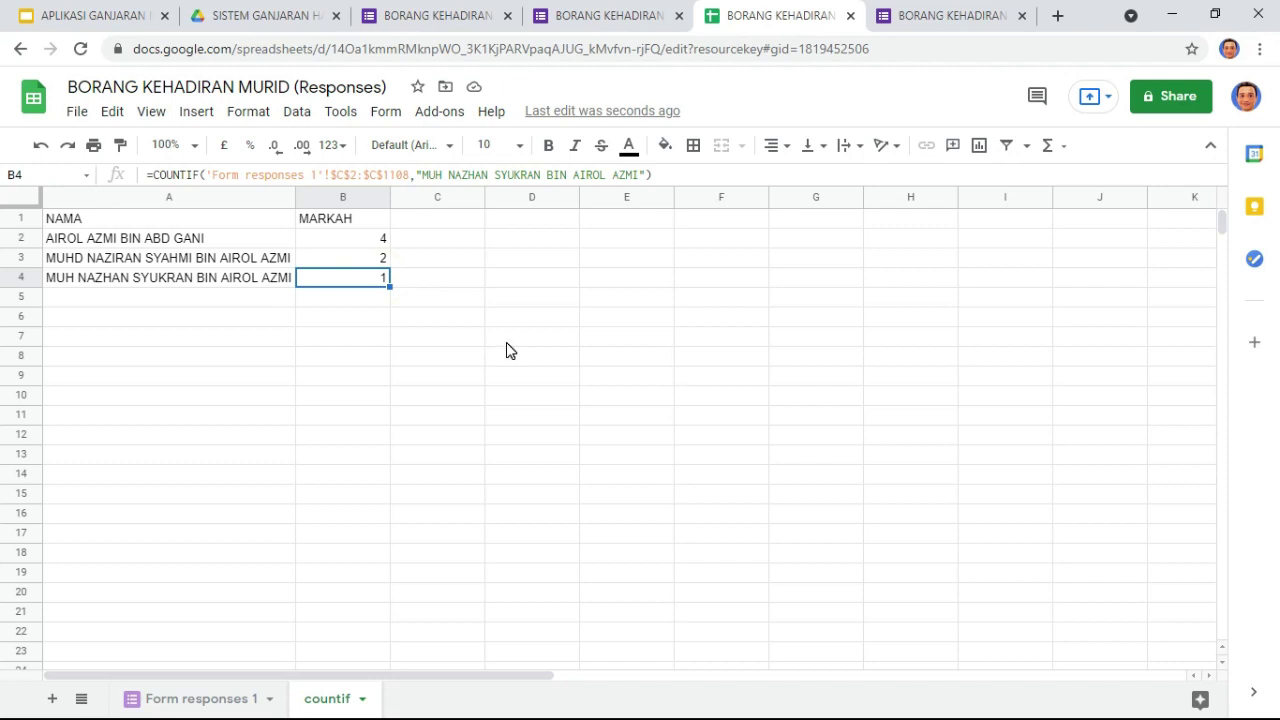
pyautogui.click(500, 340)
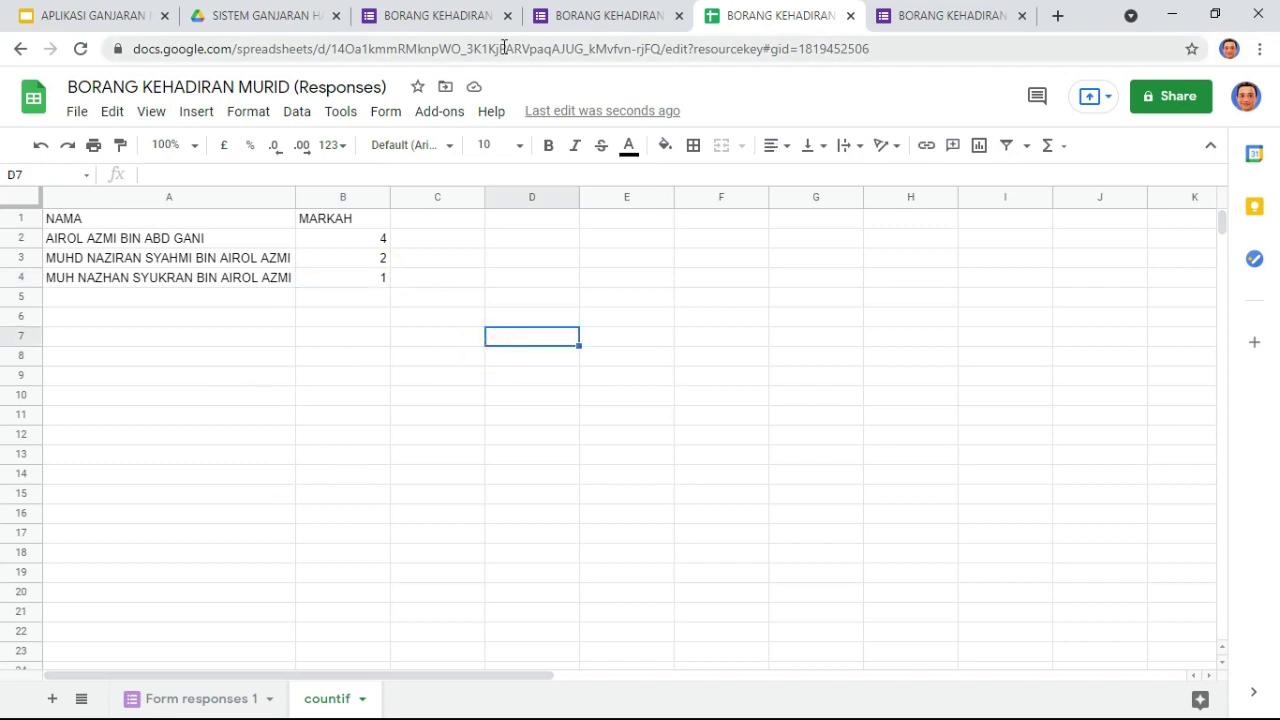
# Step: From the SISTEM GANJARAN HADIR MURID folder's right-click menu, add a blank Google Sheets spreadsheet
pyautogui.click(265, 16)
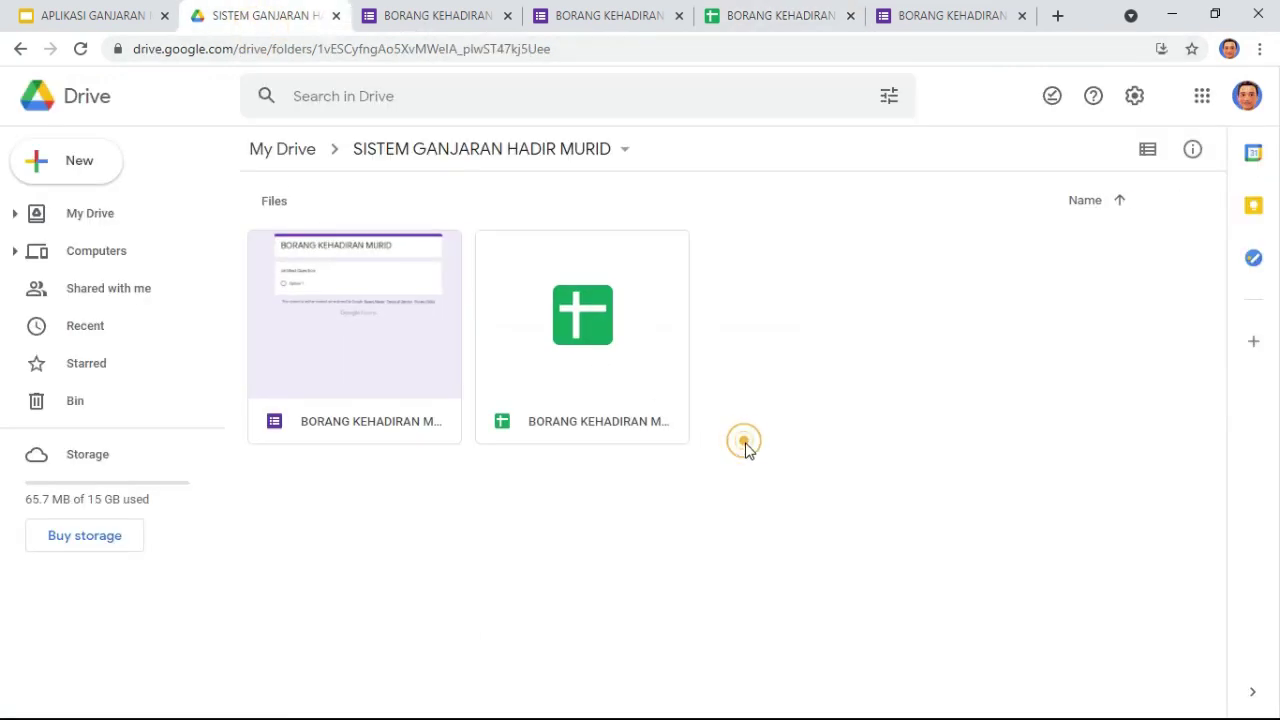
pyautogui.rightClick(797, 382)
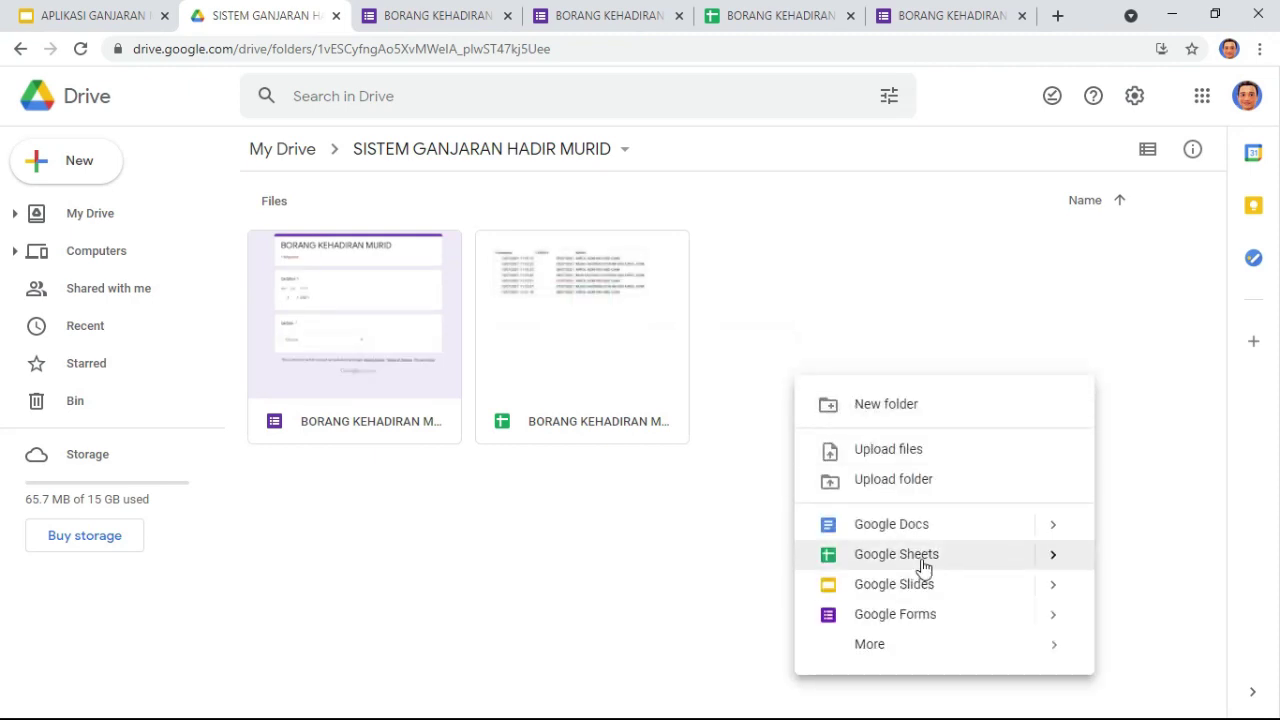
pyautogui.moveTo(1049, 566)
pyautogui.click(563, 572)
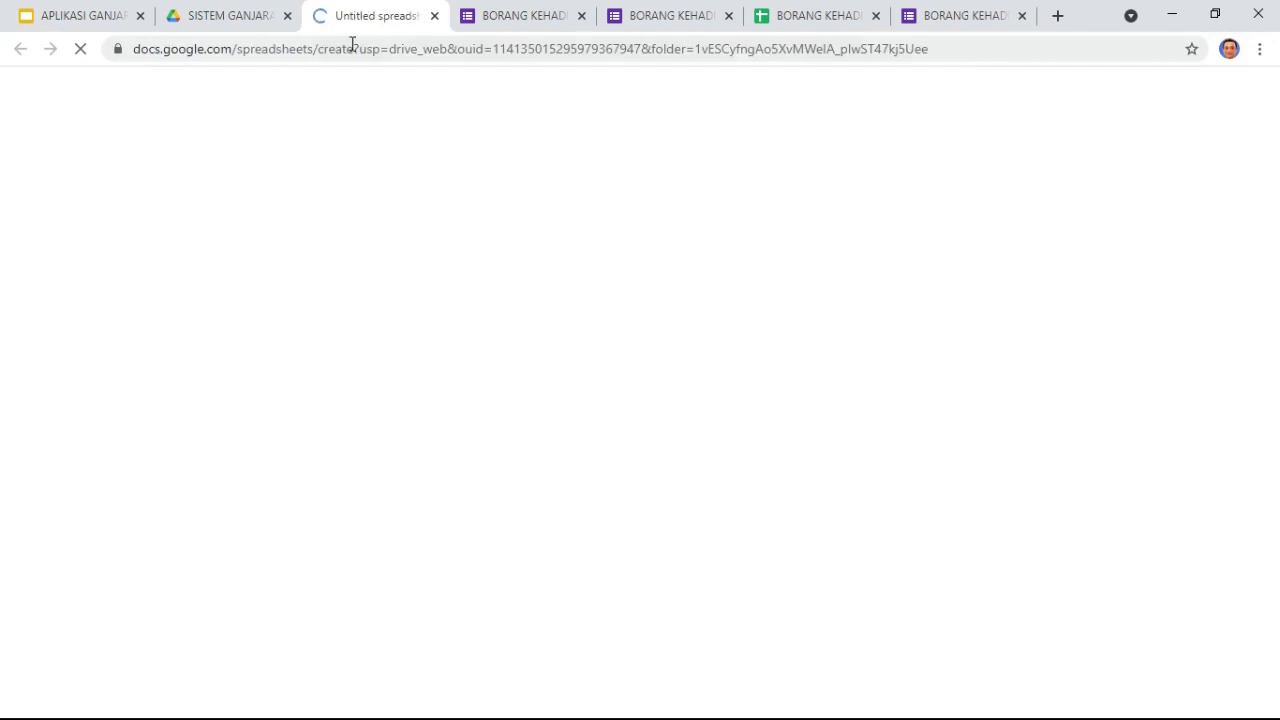
# Step: Retitle the Untitled spreadsheet as 'IR KEHADIRAN MURID' and select cell A1
pyautogui.click(217, 87)
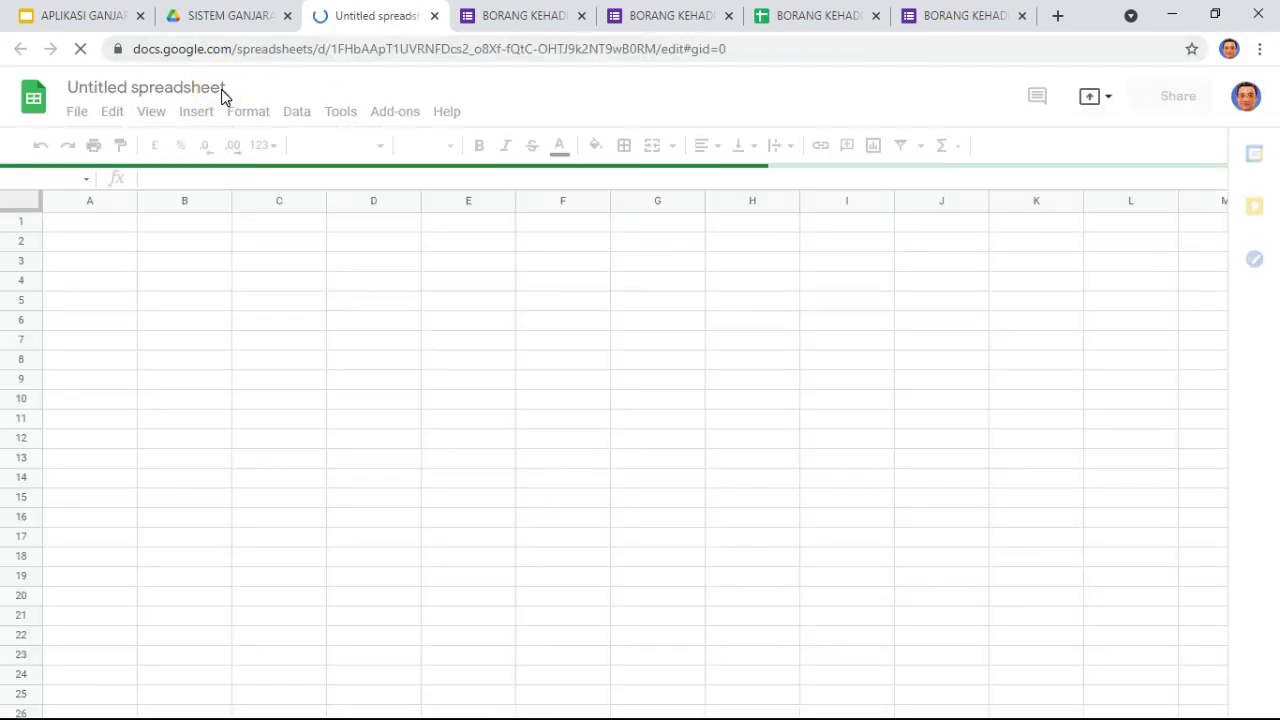
pyautogui.click(115, 88)
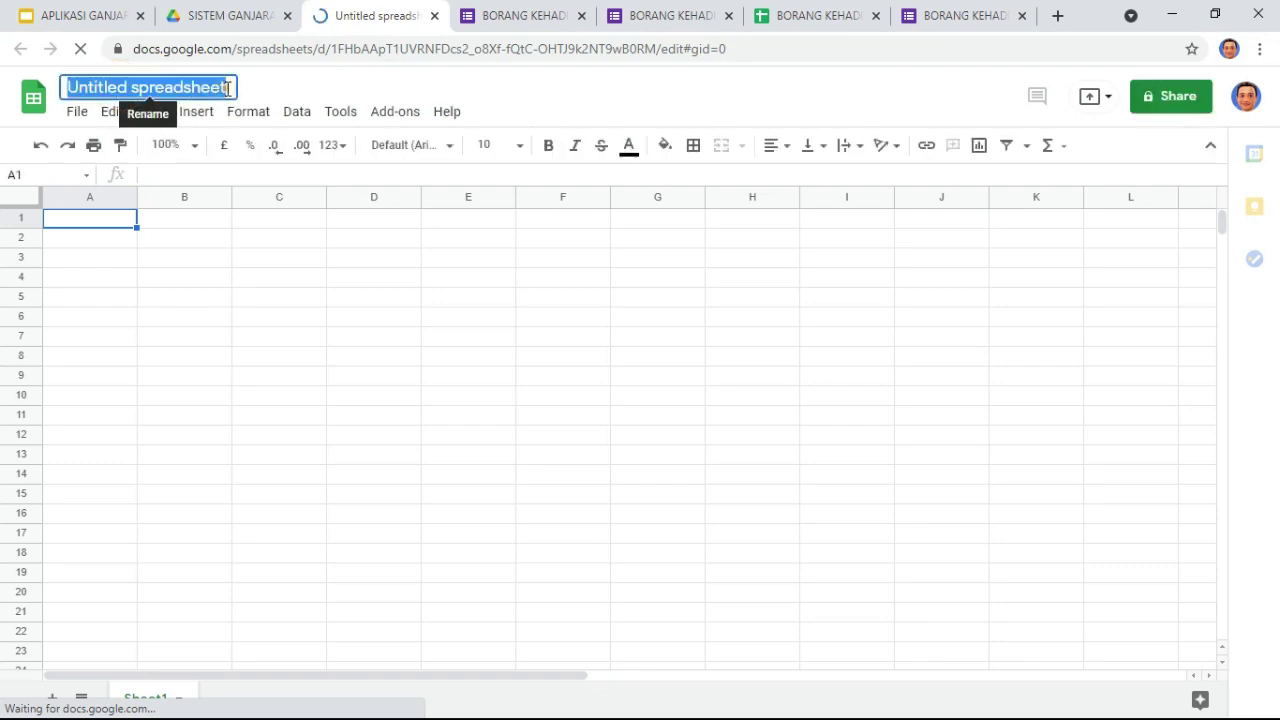
pyautogui.press('BackSpace')
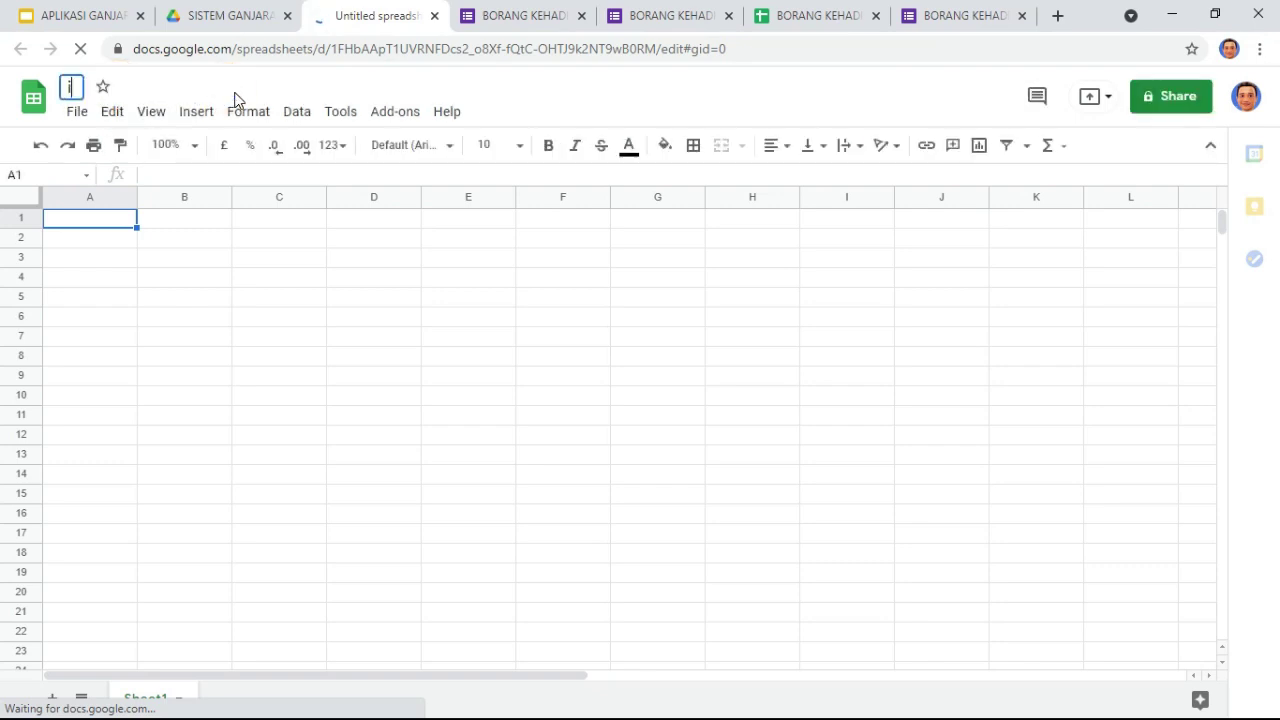
pyautogui.write('IR KEHADIRAN MURID')
pyautogui.click(146, 260)
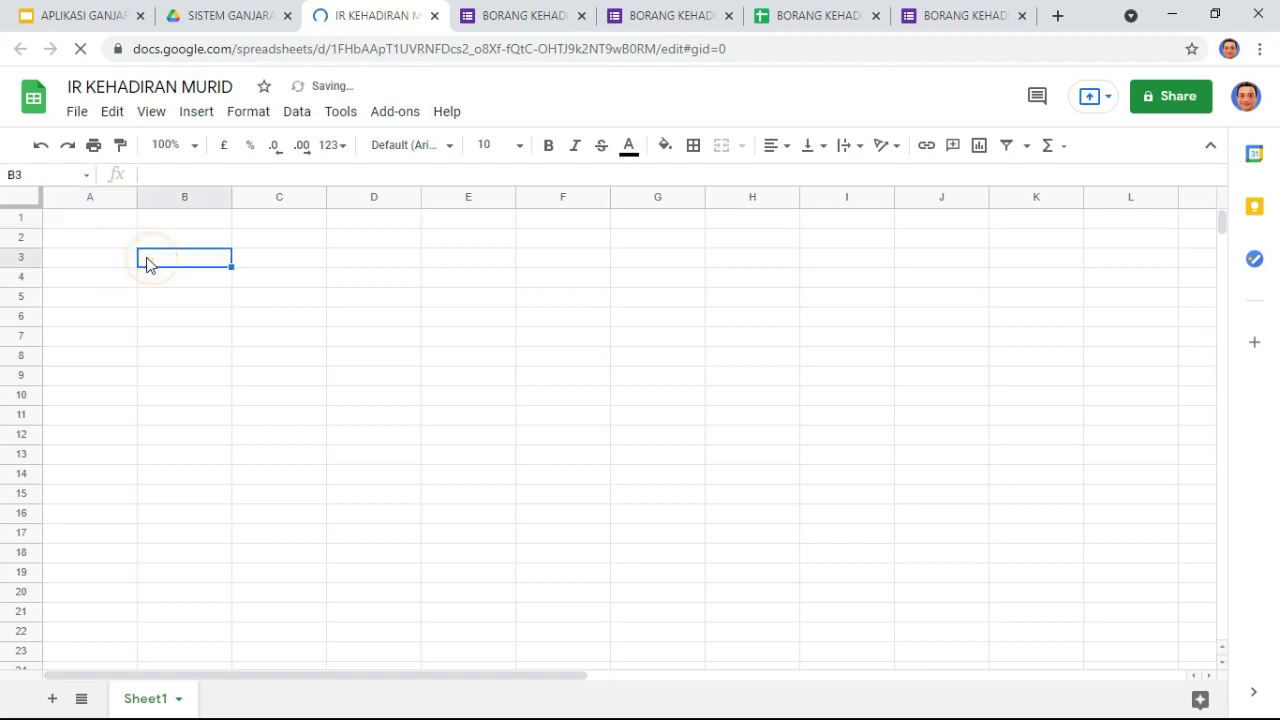
pyautogui.click(110, 226)
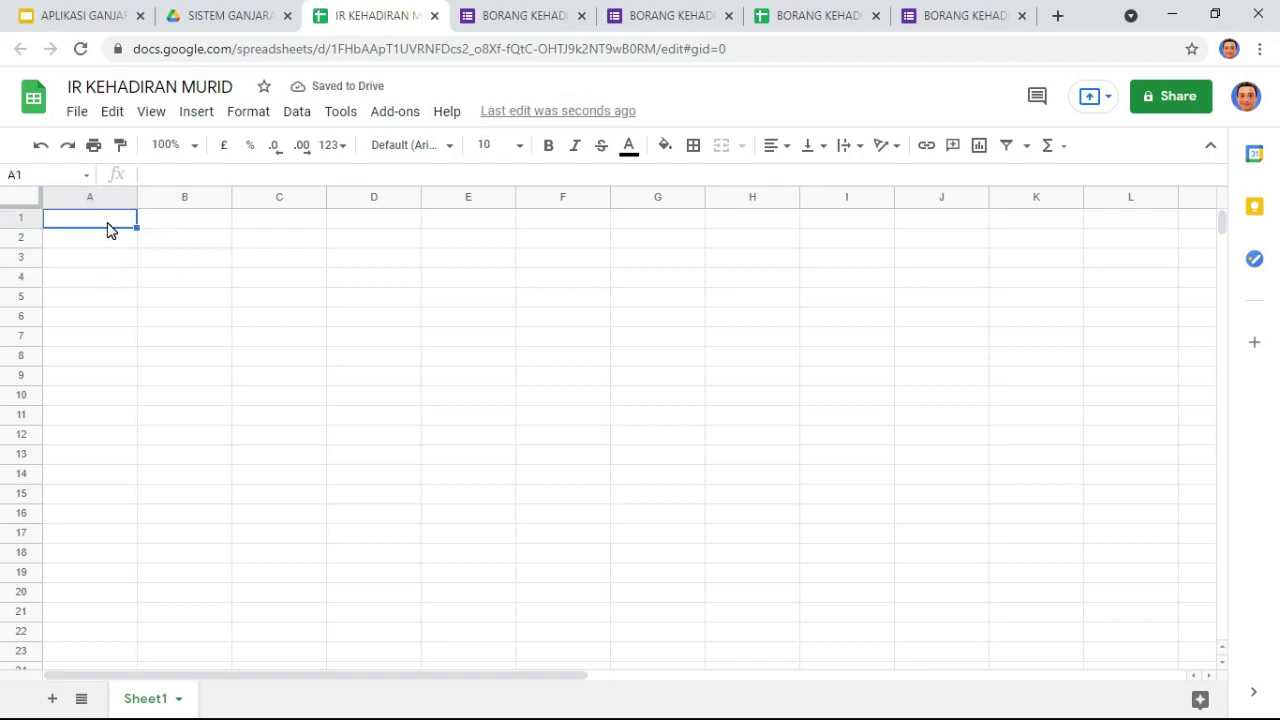
# Step: Go to slide 2, CADANGAN, of APLIKASI GANJARAN MURID PdPR and copy its IMPORTRANGE formula
pyautogui.click(55, 15)
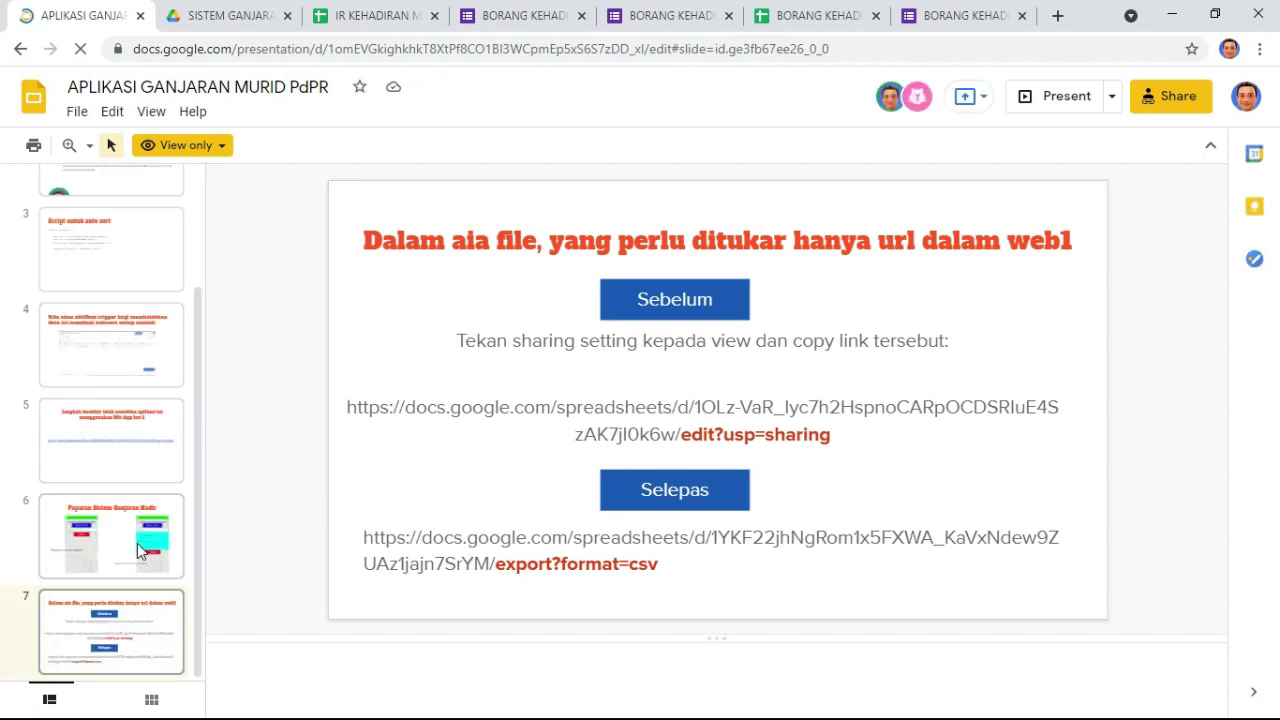
pyautogui.scroll(3, 145, 545)
pyautogui.click(143, 329)
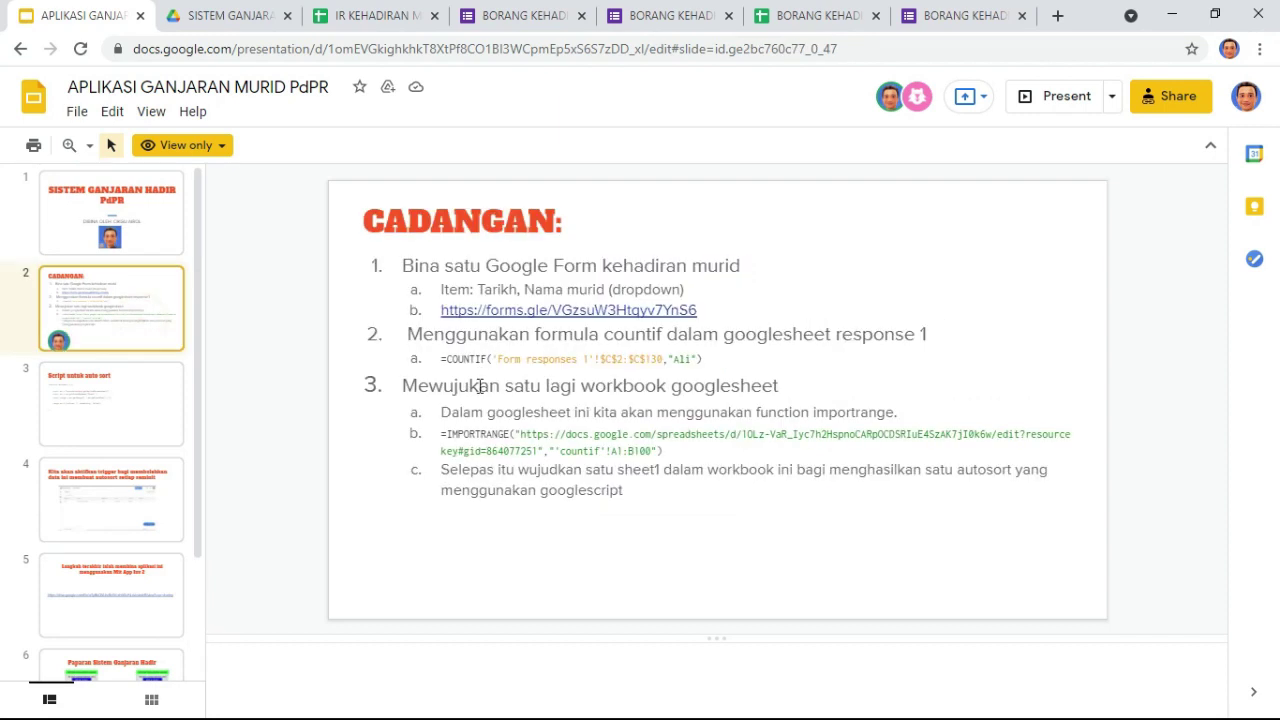
pyautogui.moveTo(661, 449); pyautogui.dragTo(449, 437)
pyautogui.hotkey('ctrl', 'c')
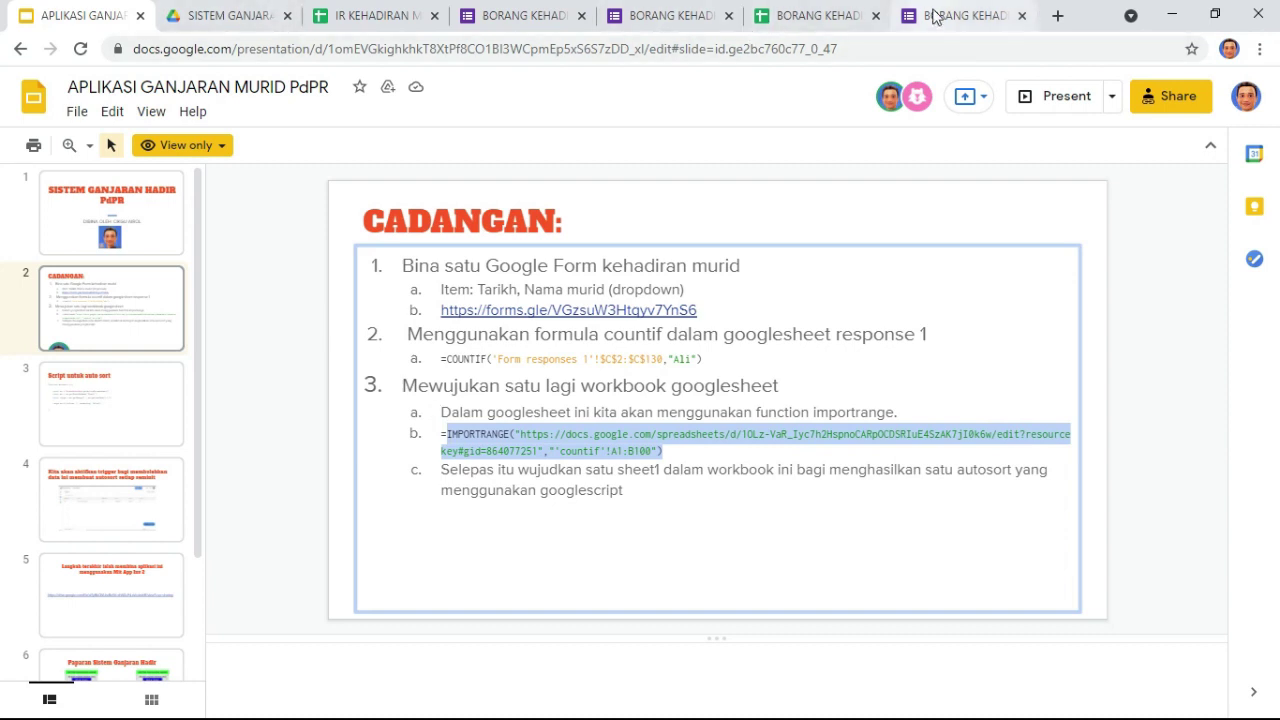
# Step: Paste the IMPORTRANGE formula into A1 of IR KEHADIRAN MURID and delete its old source URL
pyautogui.click(380, 18)
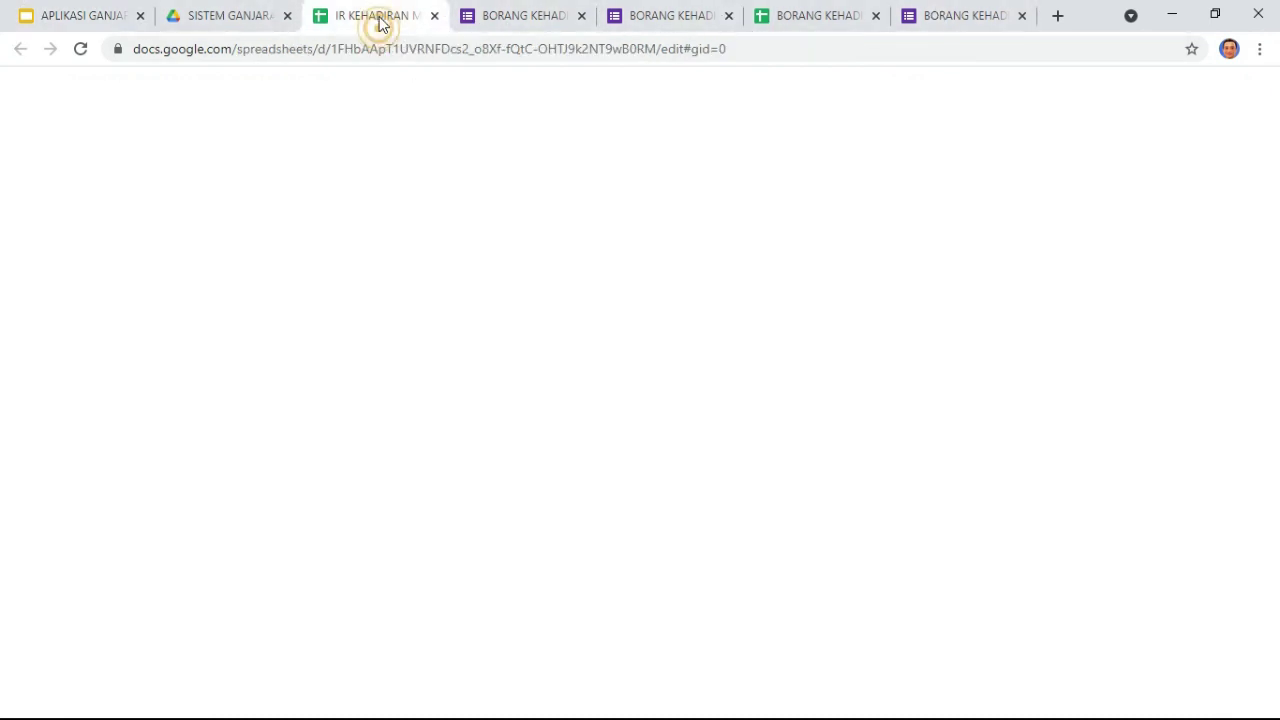
pyautogui.write('=')
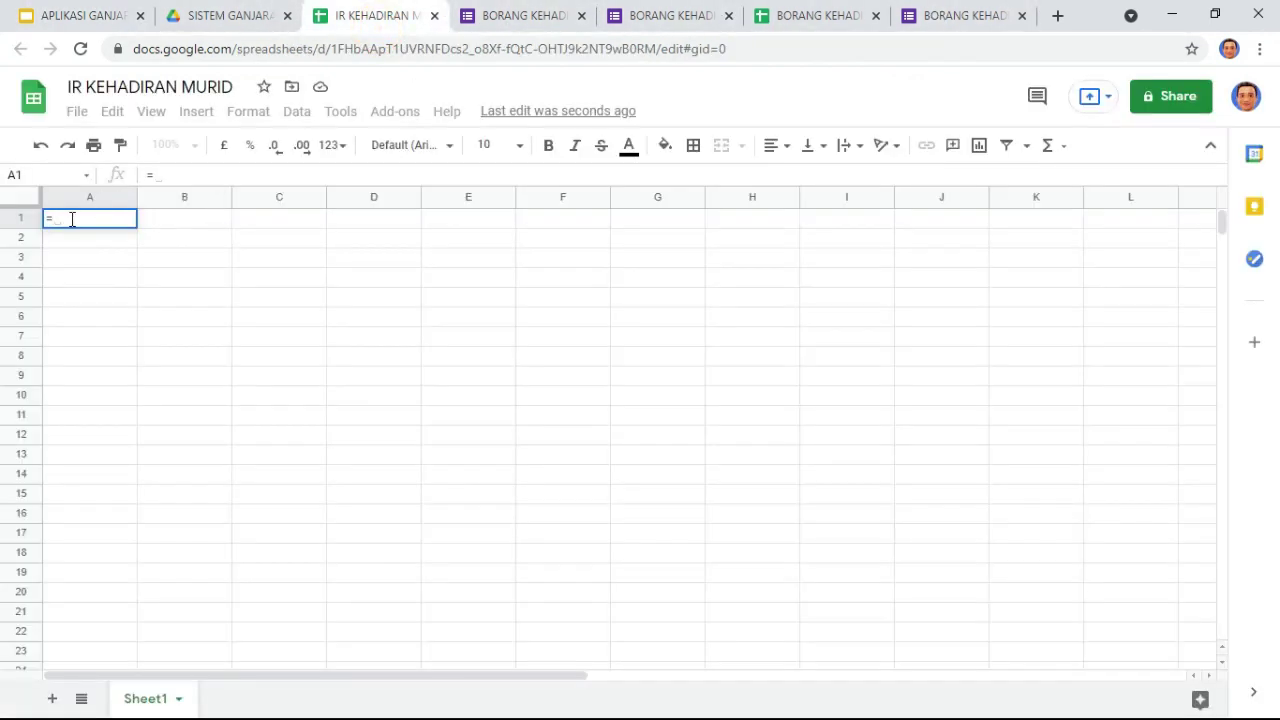
pyautogui.hotkey('ctrl', 'v')
pyautogui.moveTo(141, 218); pyautogui.dragTo(889, 246)
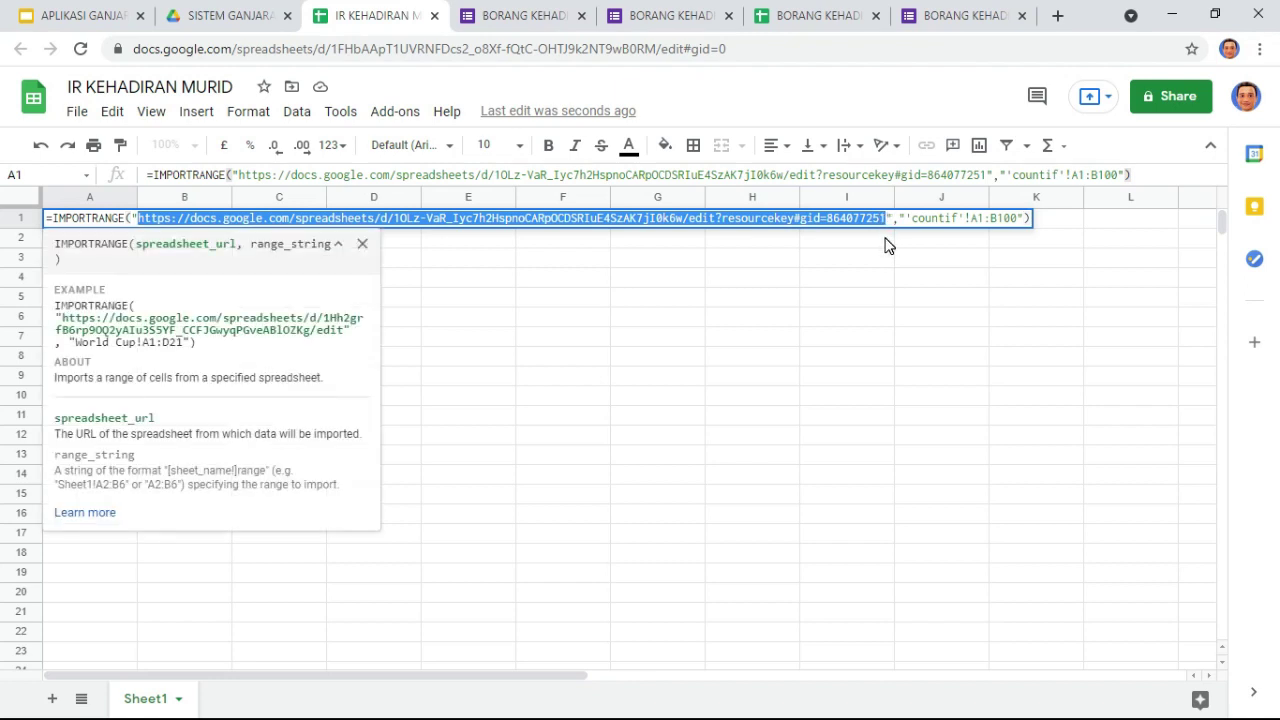
pyautogui.press('BackSpace')
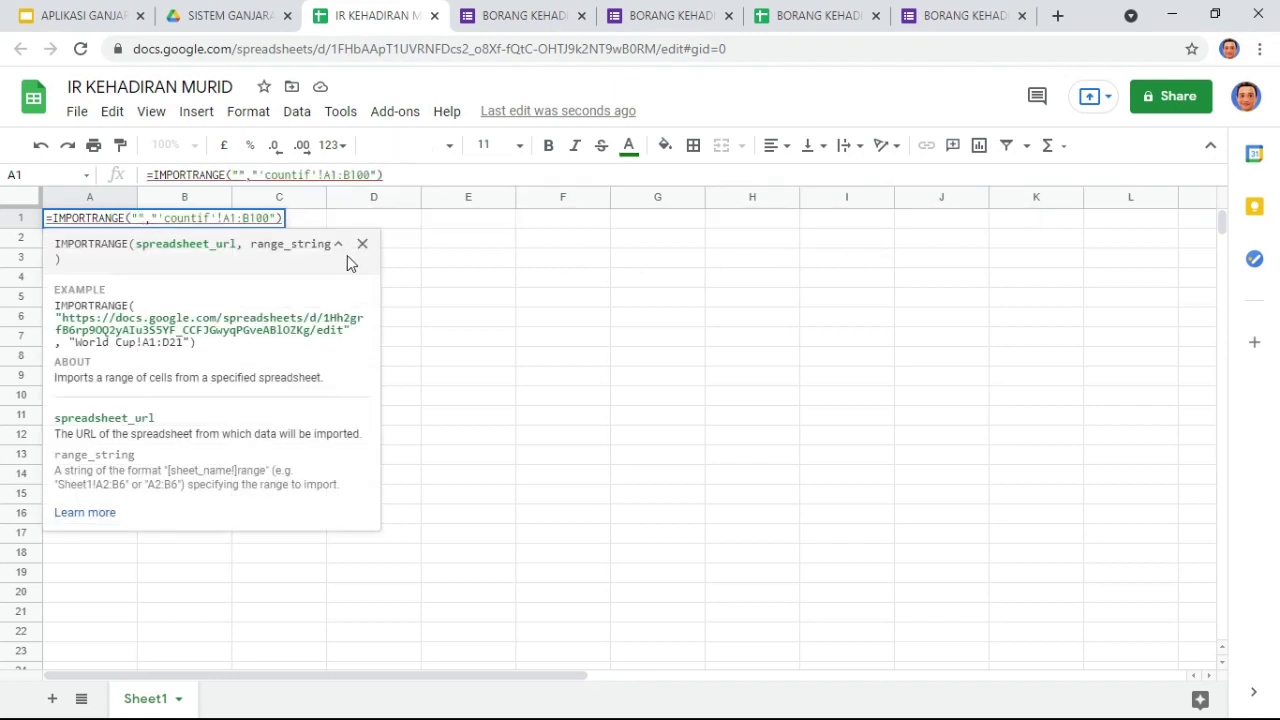
pyautogui.click(794, 18)
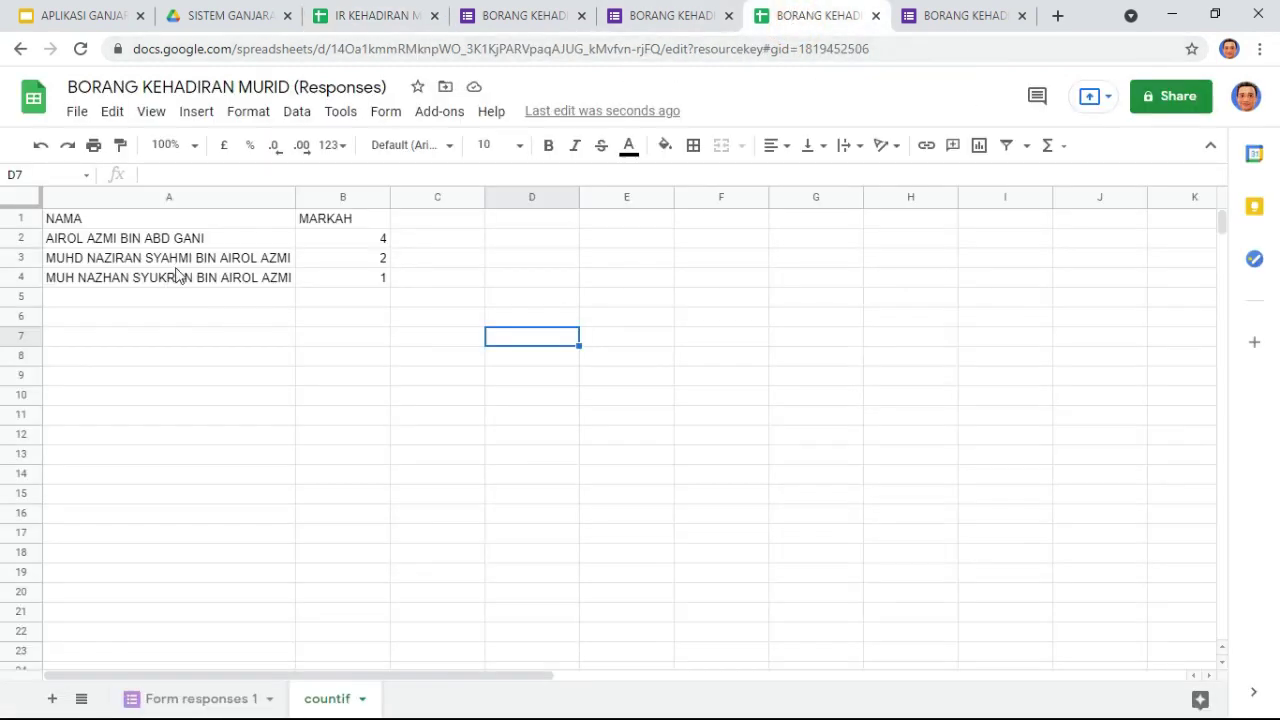
# Step: Share the Responses spreadsheet so anyone with the link can view, and copy its URL
pyautogui.click(240, 697)
pyautogui.click(322, 698)
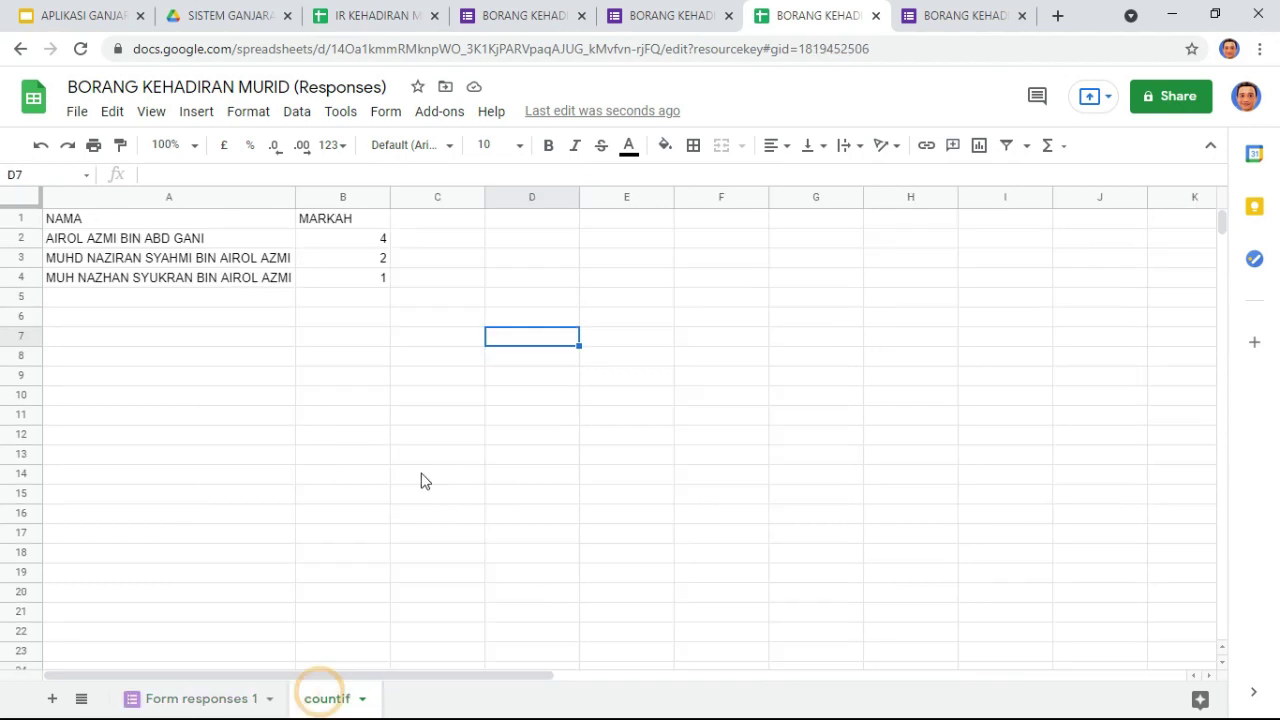
pyautogui.click(880, 49)
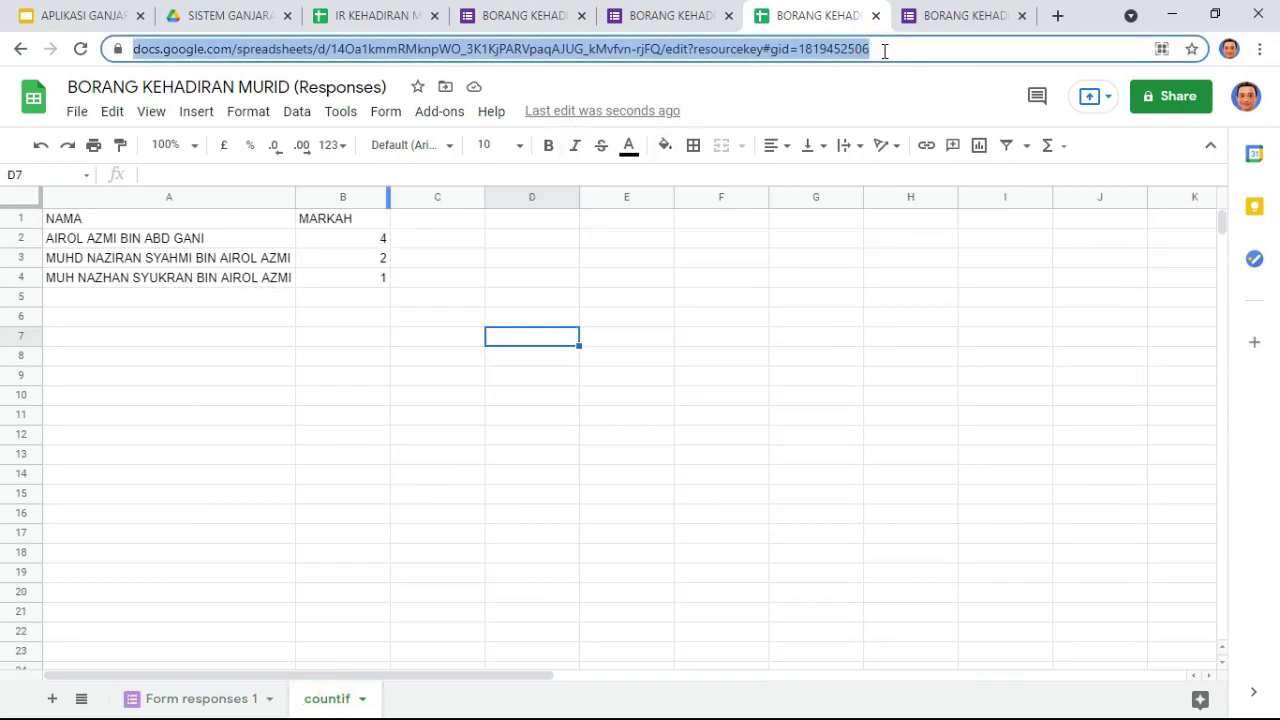
pyautogui.click(1171, 97)
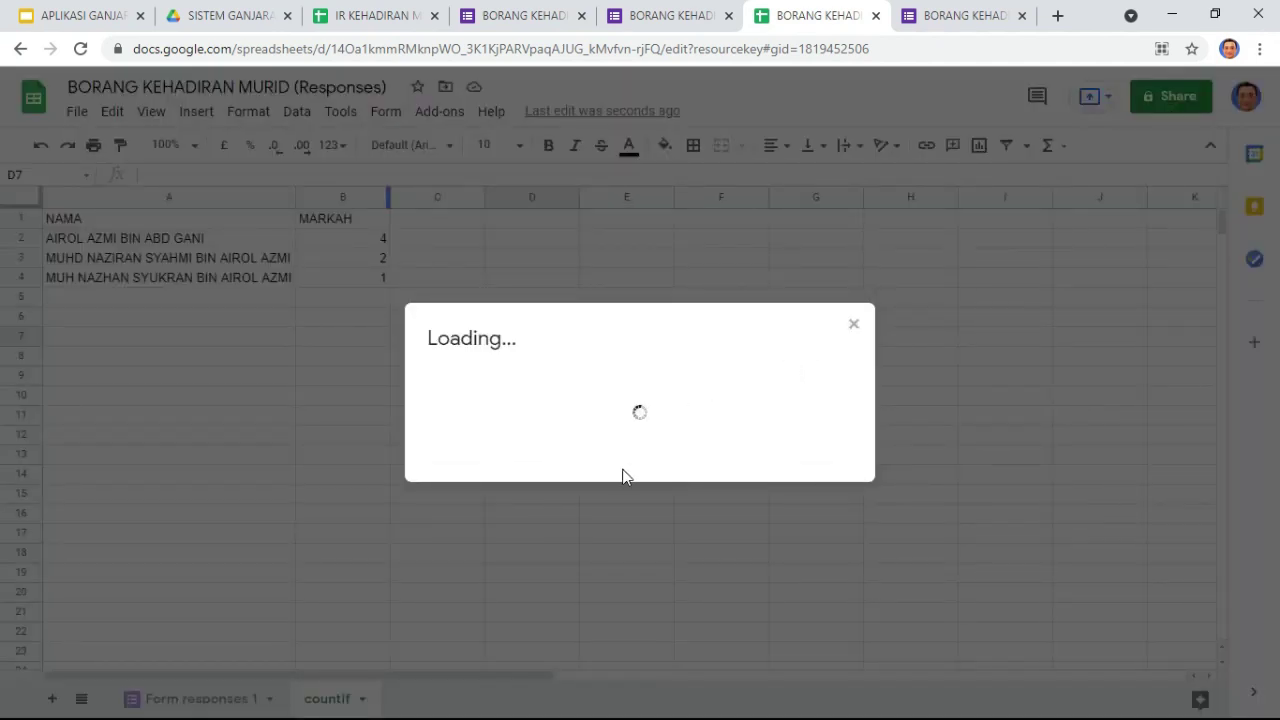
pyautogui.click(454, 550)
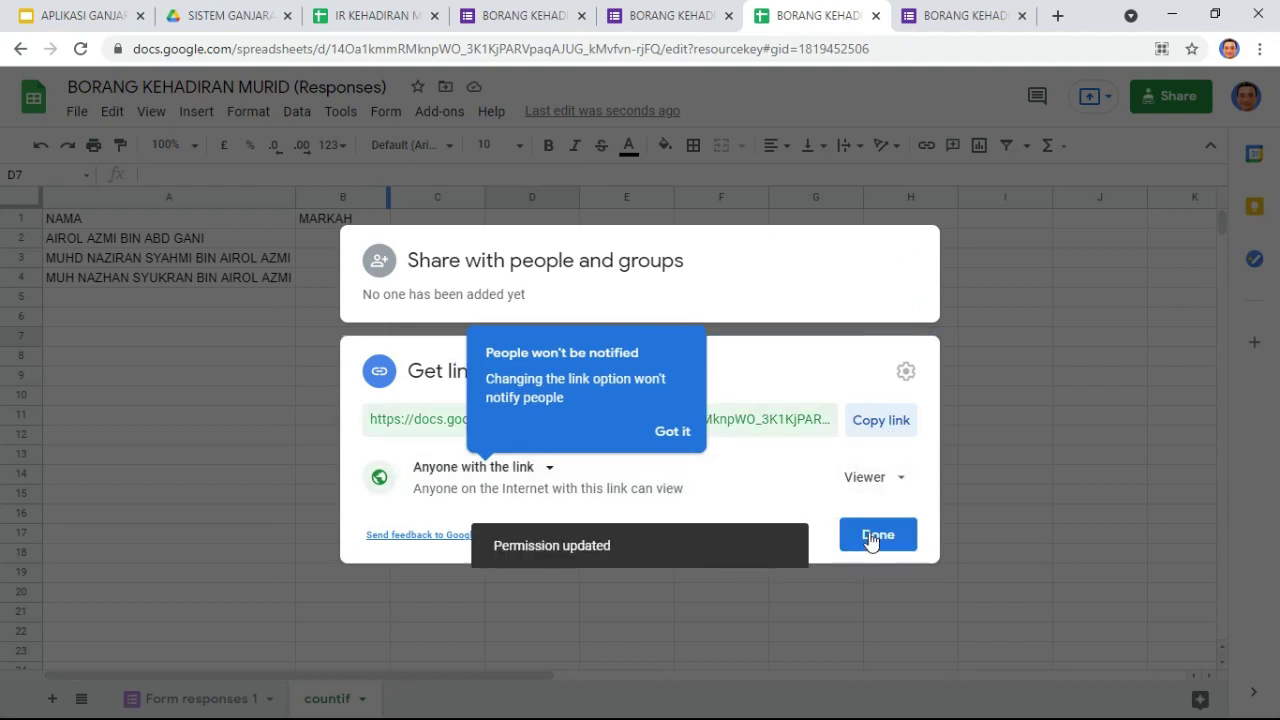
pyautogui.click(870, 532)
pyautogui.click(884, 50)
pyautogui.hotkey('ctrl', 'c')
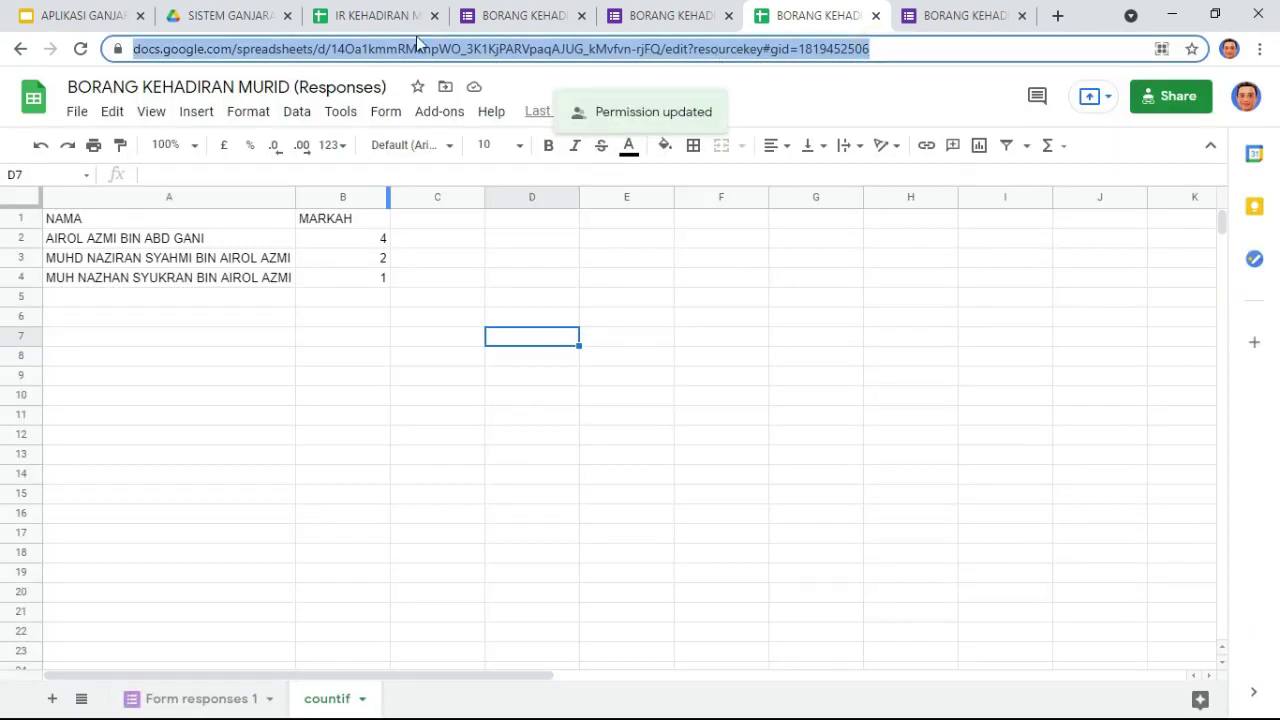
pyautogui.click(360, 15)
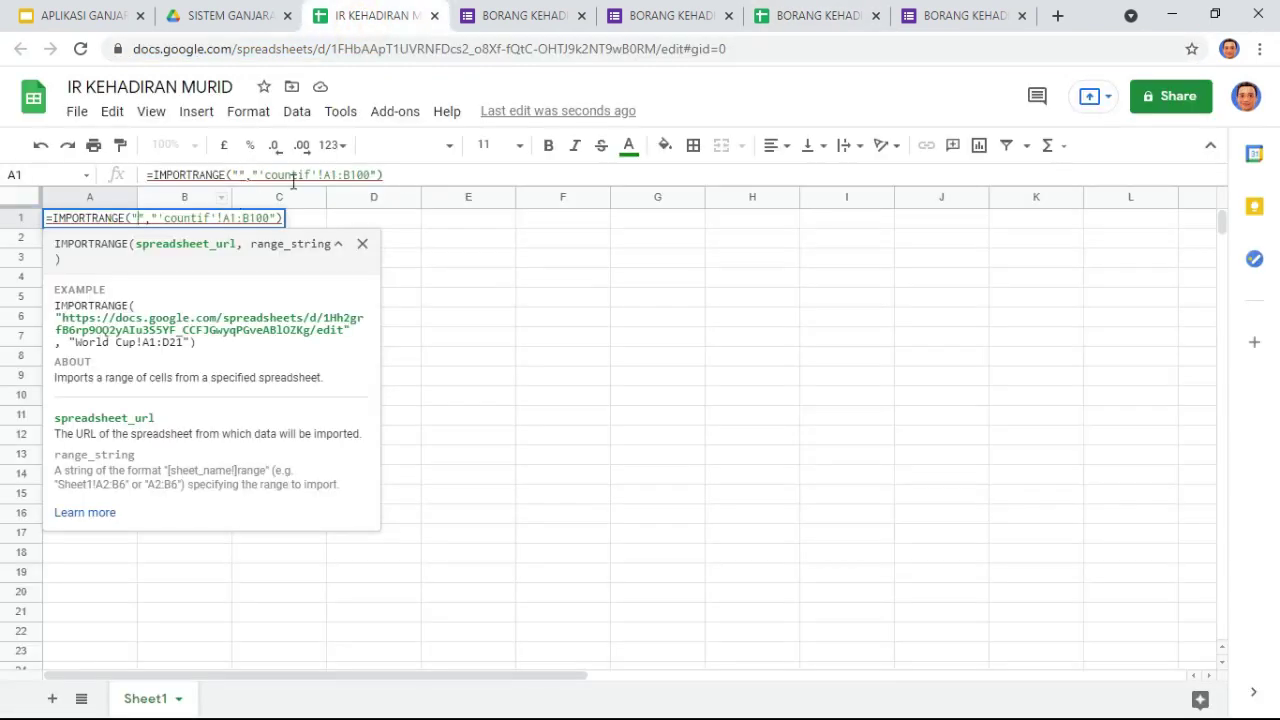
# Step: Complete the IMPORTRANGE with the Responses URL and range 'countif'!A1:B1000
pyautogui.click(245, 176)
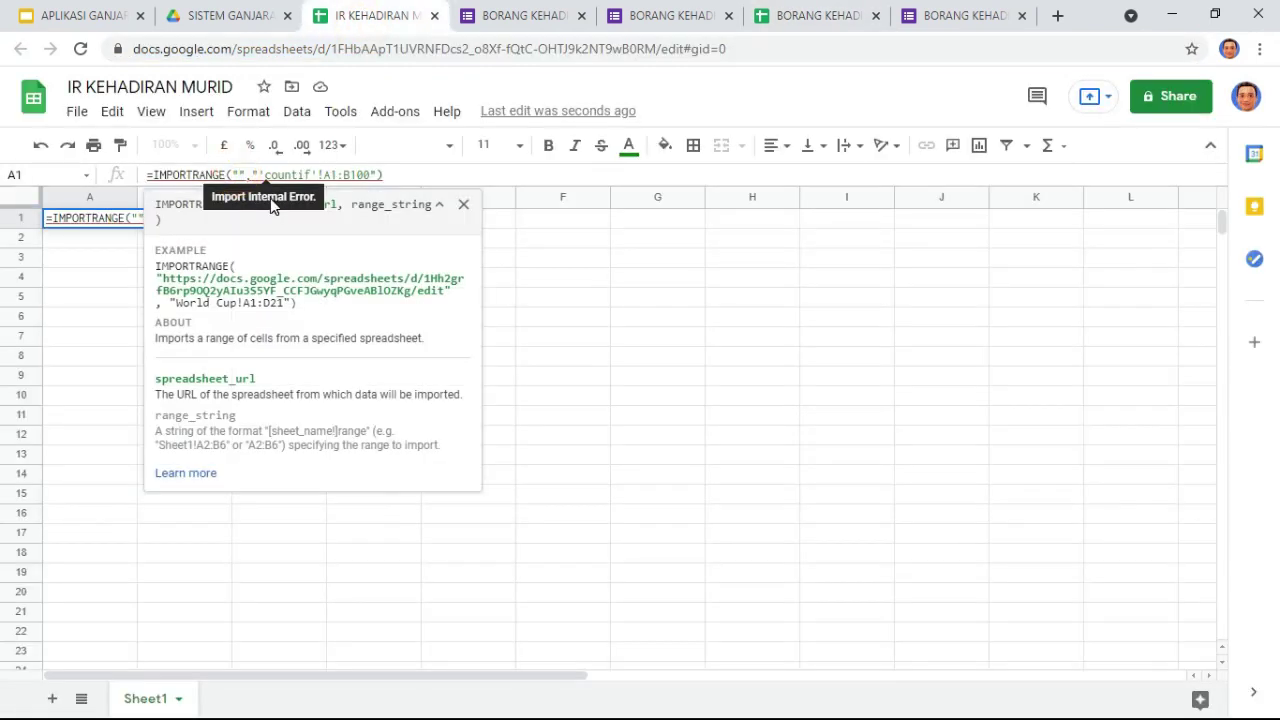
pyautogui.hotkey('ctrl', 'v')
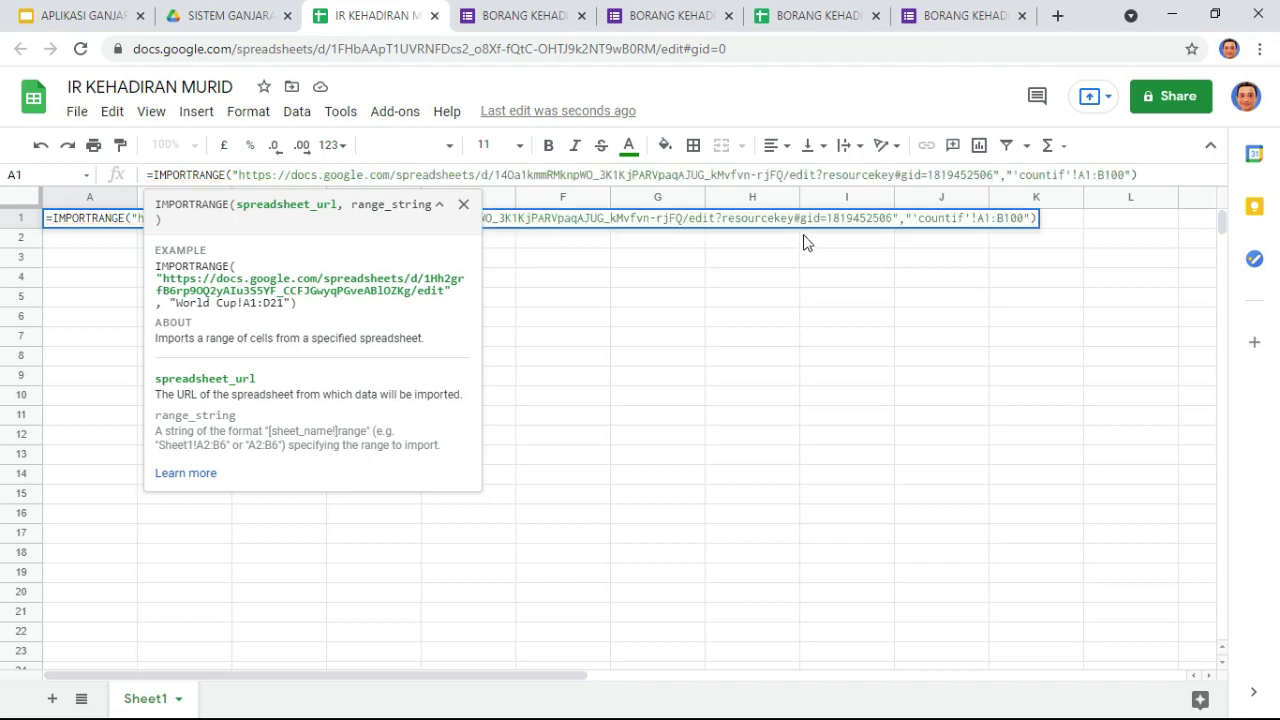
pyautogui.click(1118, 175)
pyautogui.write('0')
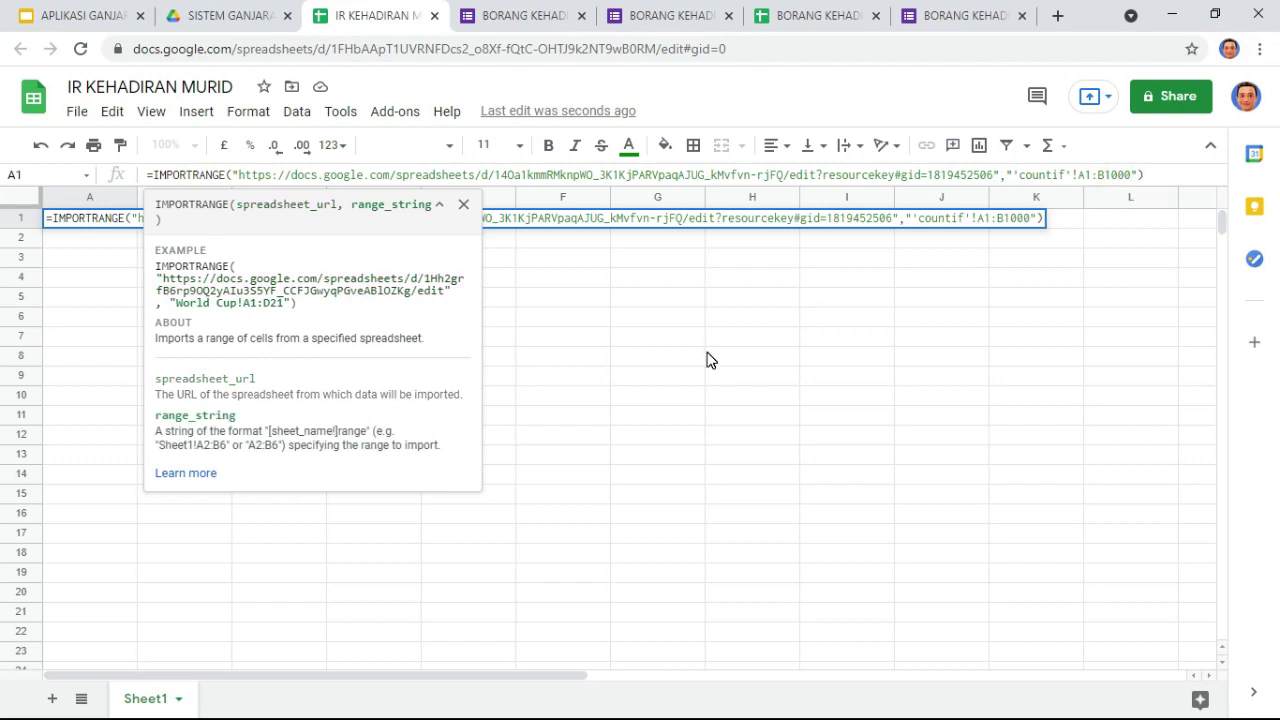
pyautogui.press('Return')
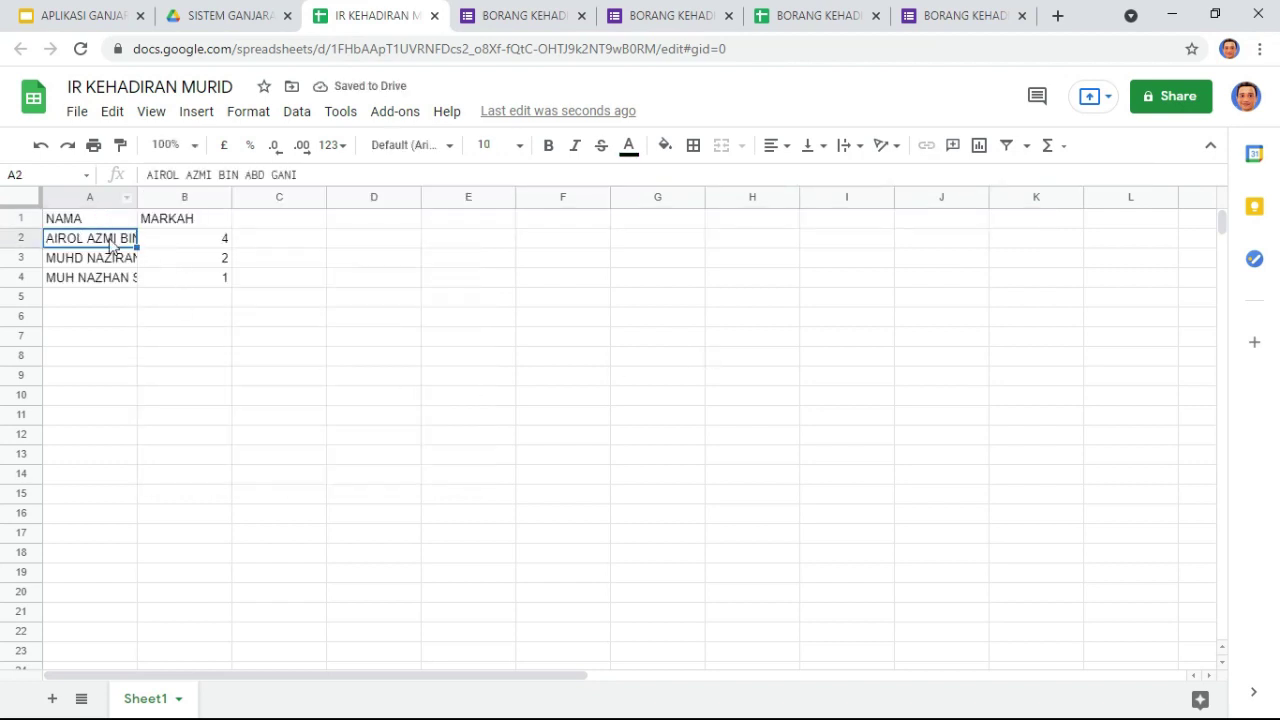
# Step: Widen column A to fit the imported student names
pyautogui.moveTo(135, 198); pyautogui.dragTo(193, 197)
pyautogui.doubleClick(192, 193)
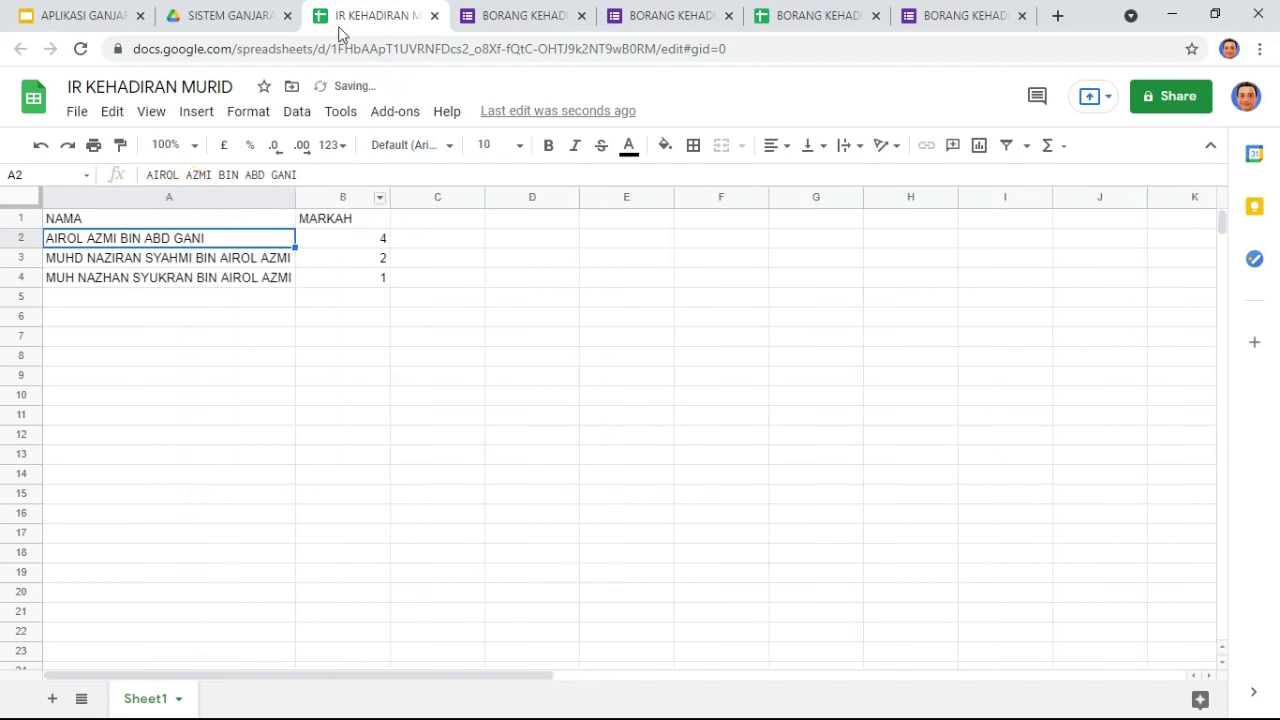
pyautogui.click(790, 16)
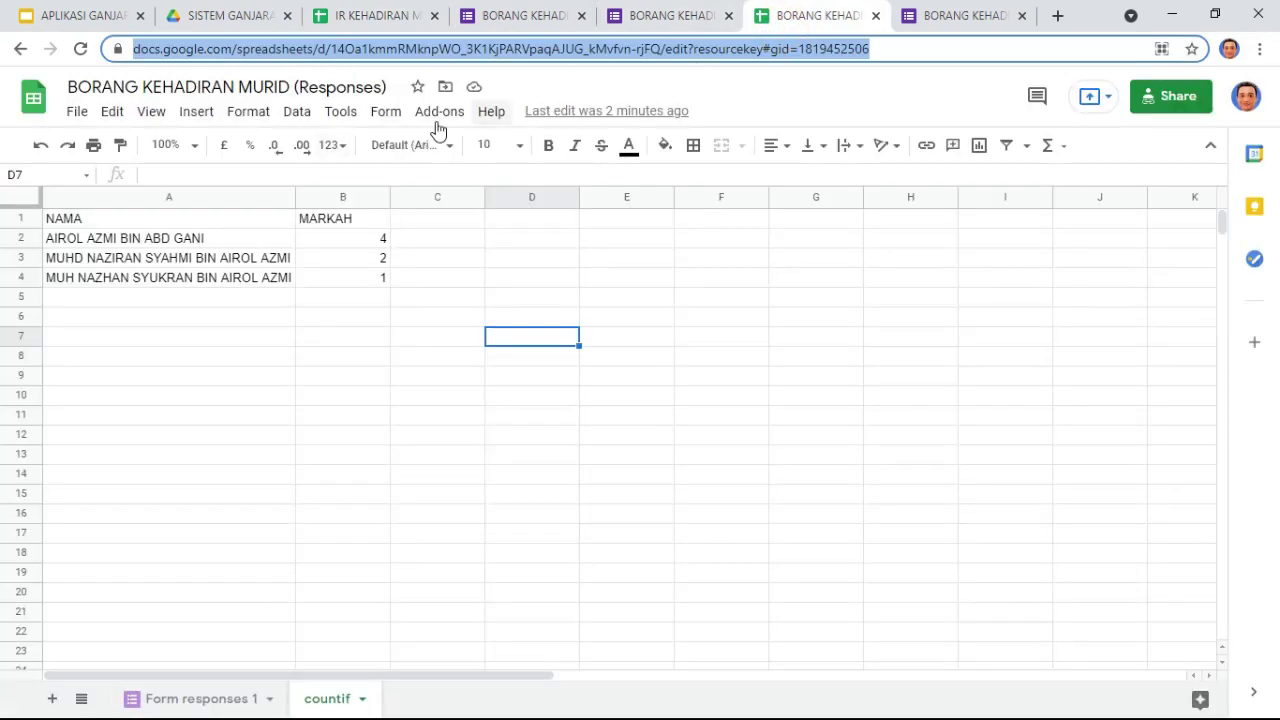
# Step: Rename the imported-data sheet from Sheet1 to IR
pyautogui.moveTo(133, 222); pyautogui.dragTo(349, 285)
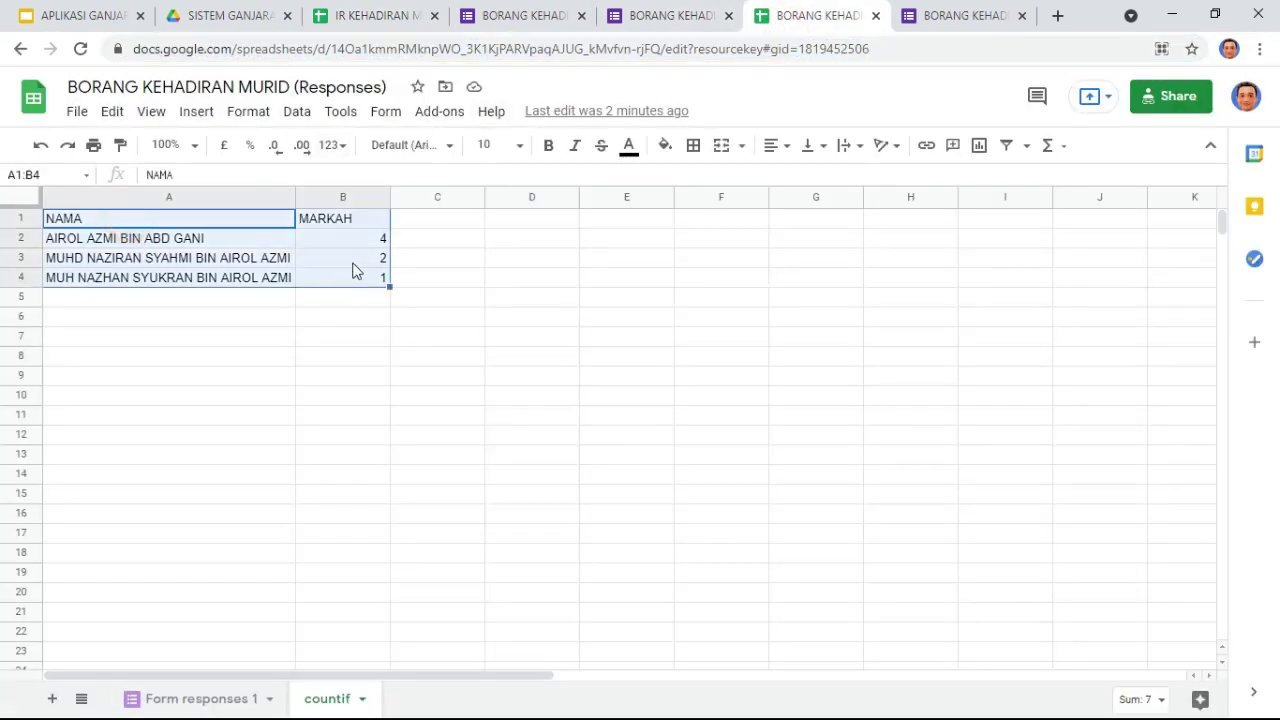
pyautogui.click(363, 16)
pyautogui.click(250, 248)
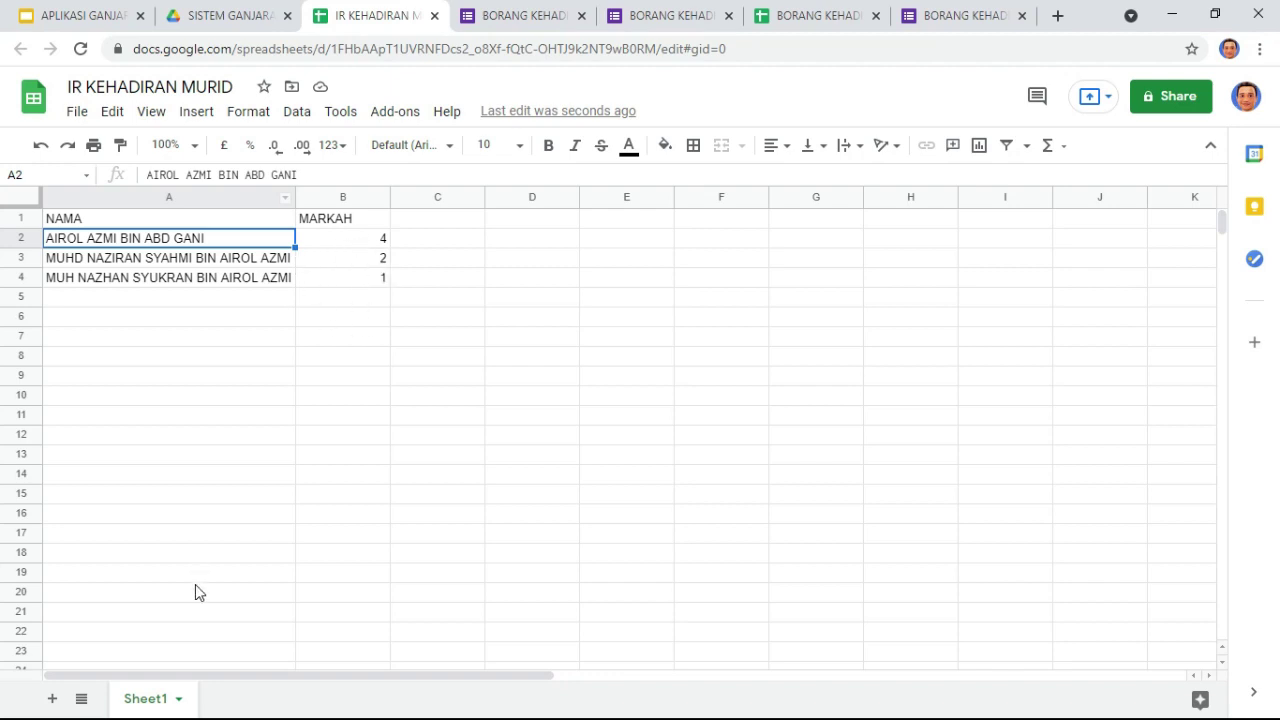
pyautogui.doubleClick(150, 699)
pyautogui.write('IR')
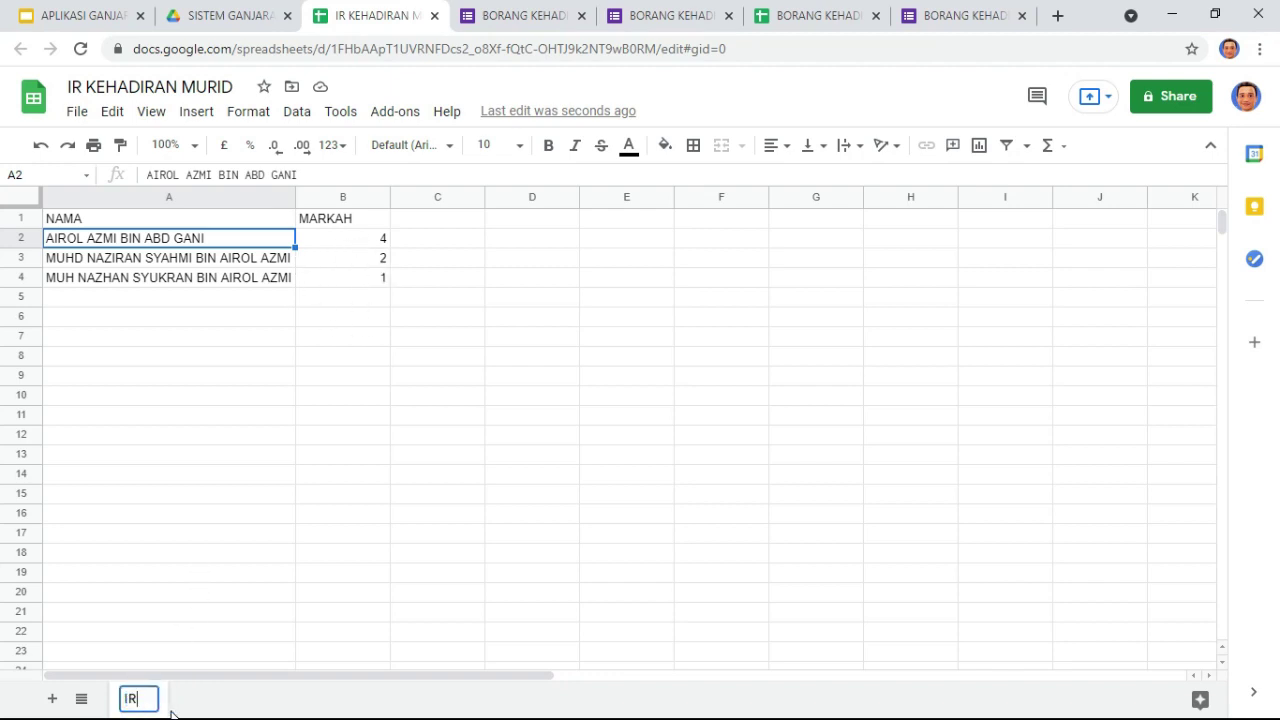
pyautogui.click(182, 442)
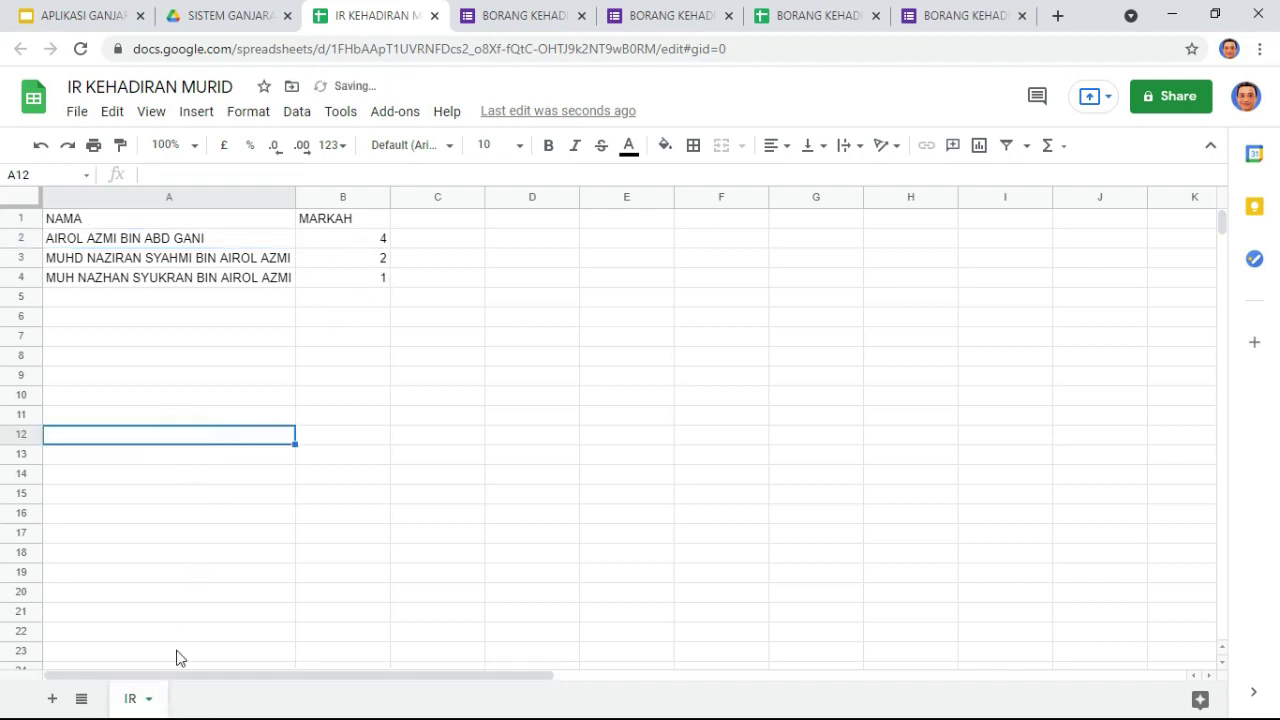
# Step: Add a new sheet and start renaming Sheet2 by deleting its trailing 2
pyautogui.click(52, 698)
pyautogui.click(228, 703)
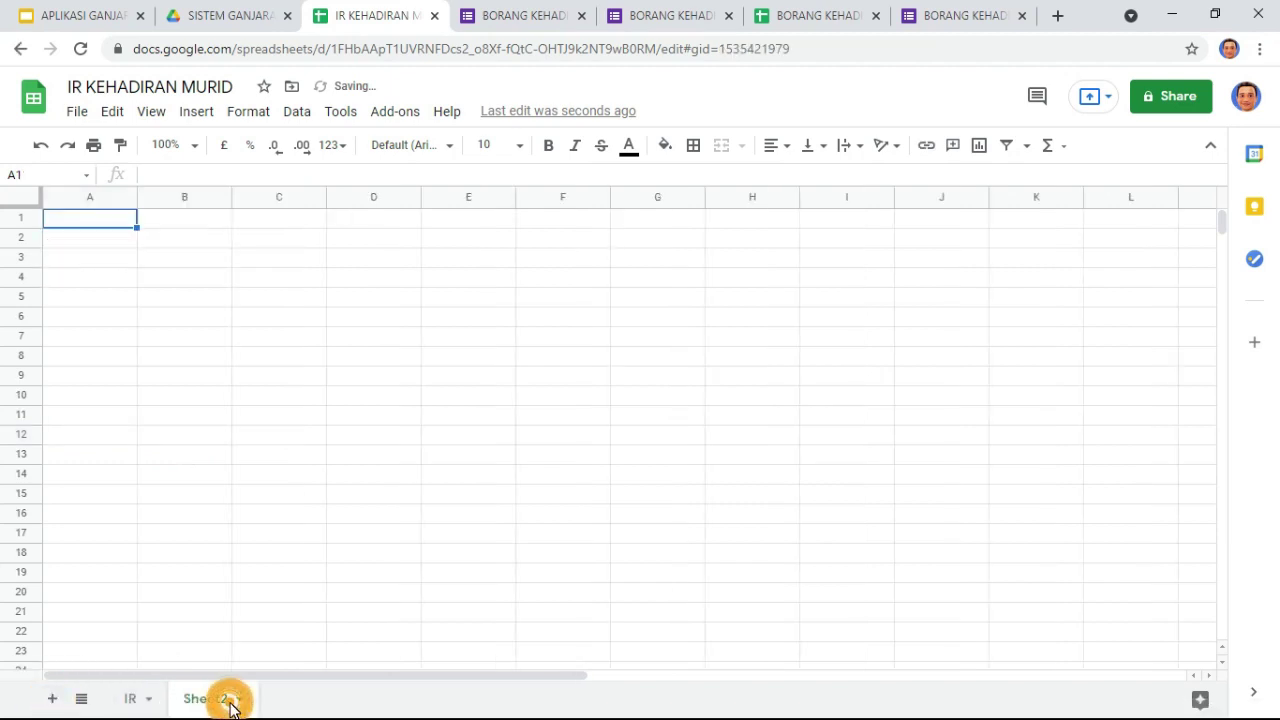
pyautogui.doubleClick(228, 703)
pyautogui.click(228, 703)
pyautogui.press('BackSpace')
# Step: Finish naming the new sheet Sheet1
pyautogui.write('1')
pyautogui.click(209, 571)
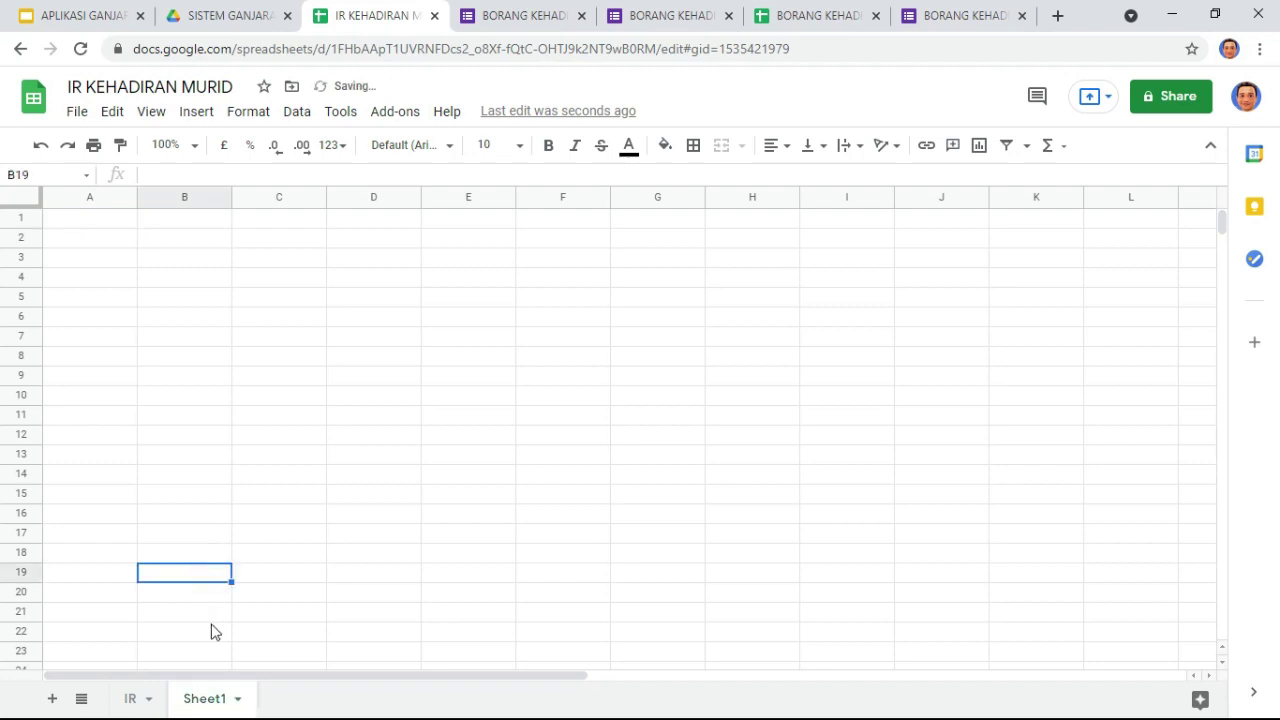
pyautogui.click(206, 700)
pyautogui.click(131, 699)
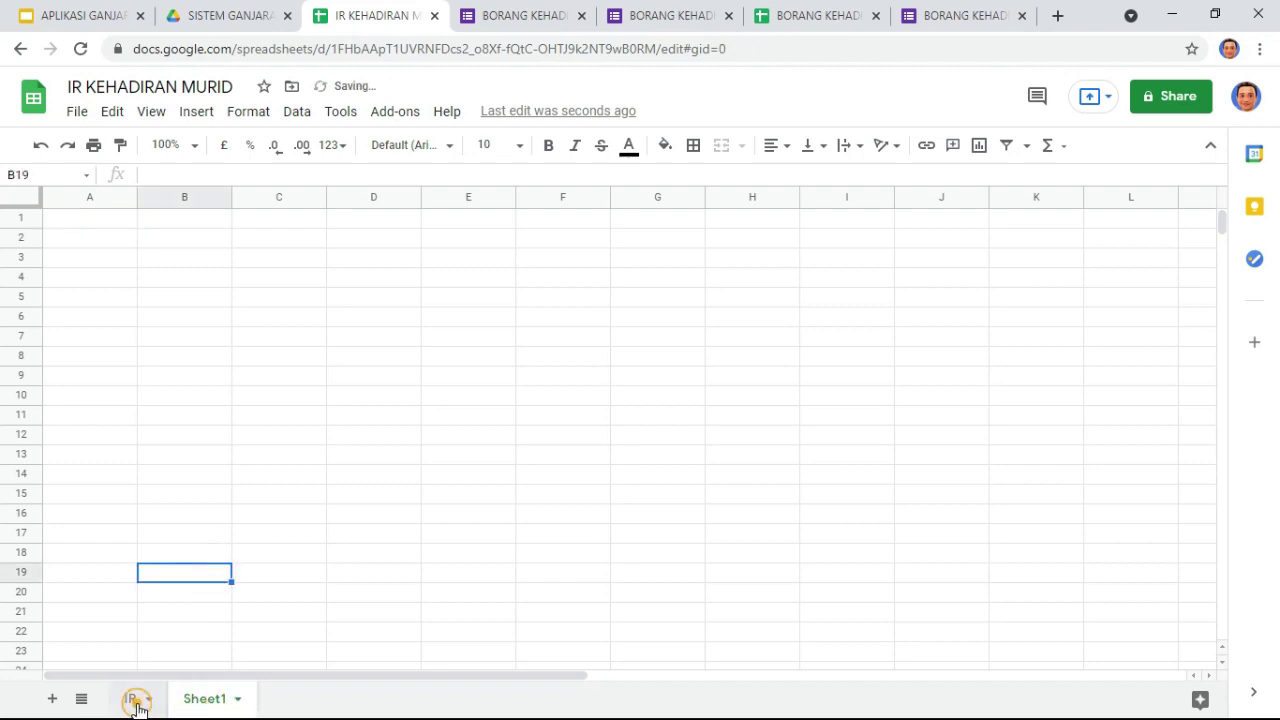
pyautogui.click(205, 699)
# Step: Enter =IR!A1 in Sheet1's cell A1 so it shows the NAMA header
pyautogui.click(112, 221)
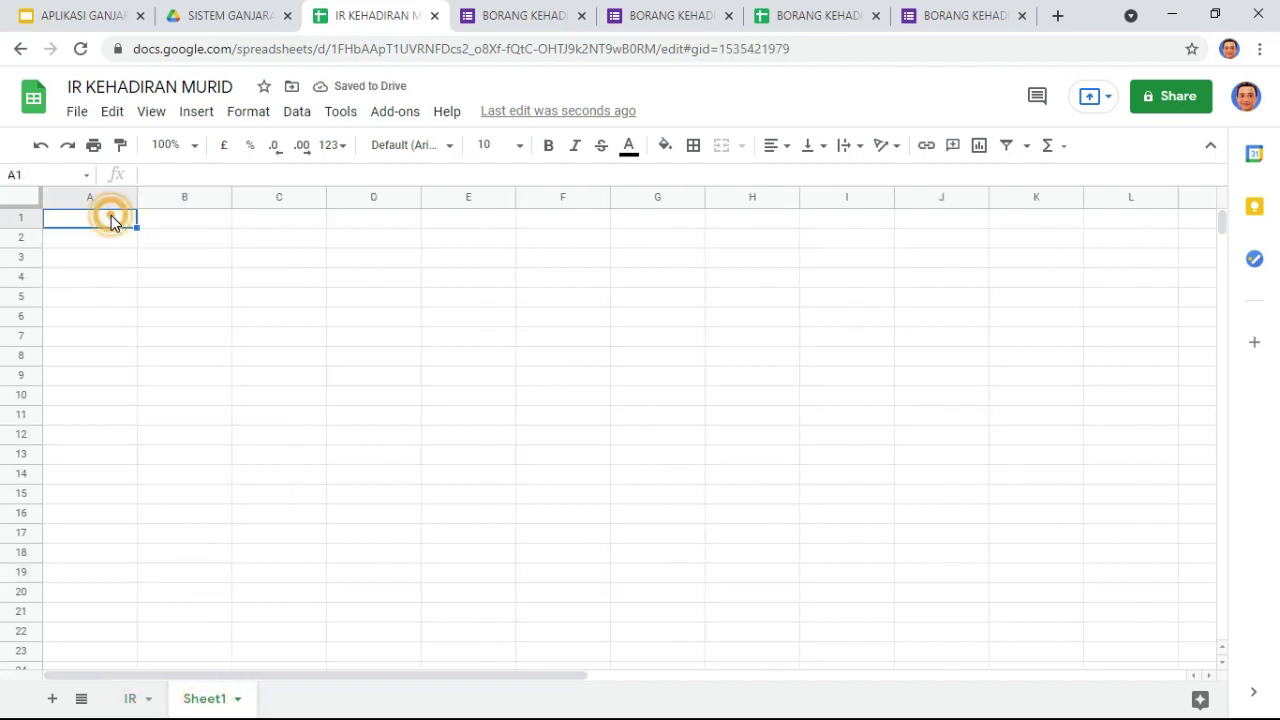
pyautogui.write('+')
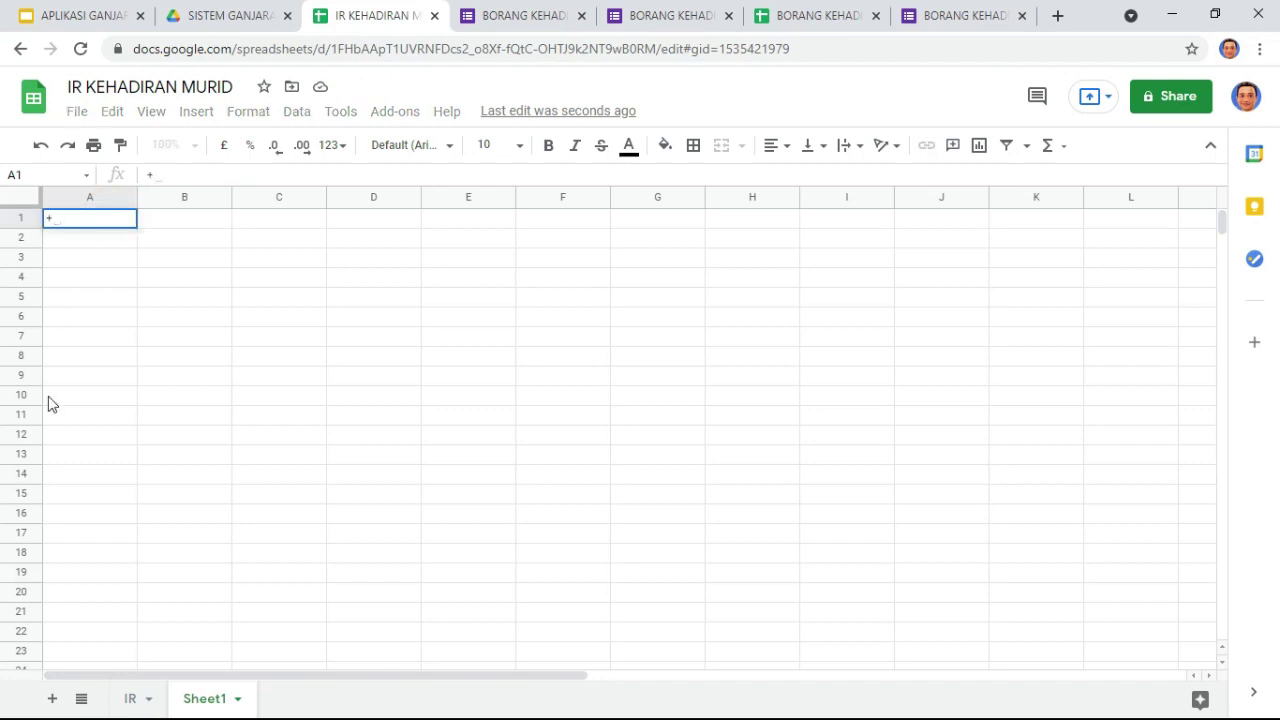
pyautogui.click(131, 699)
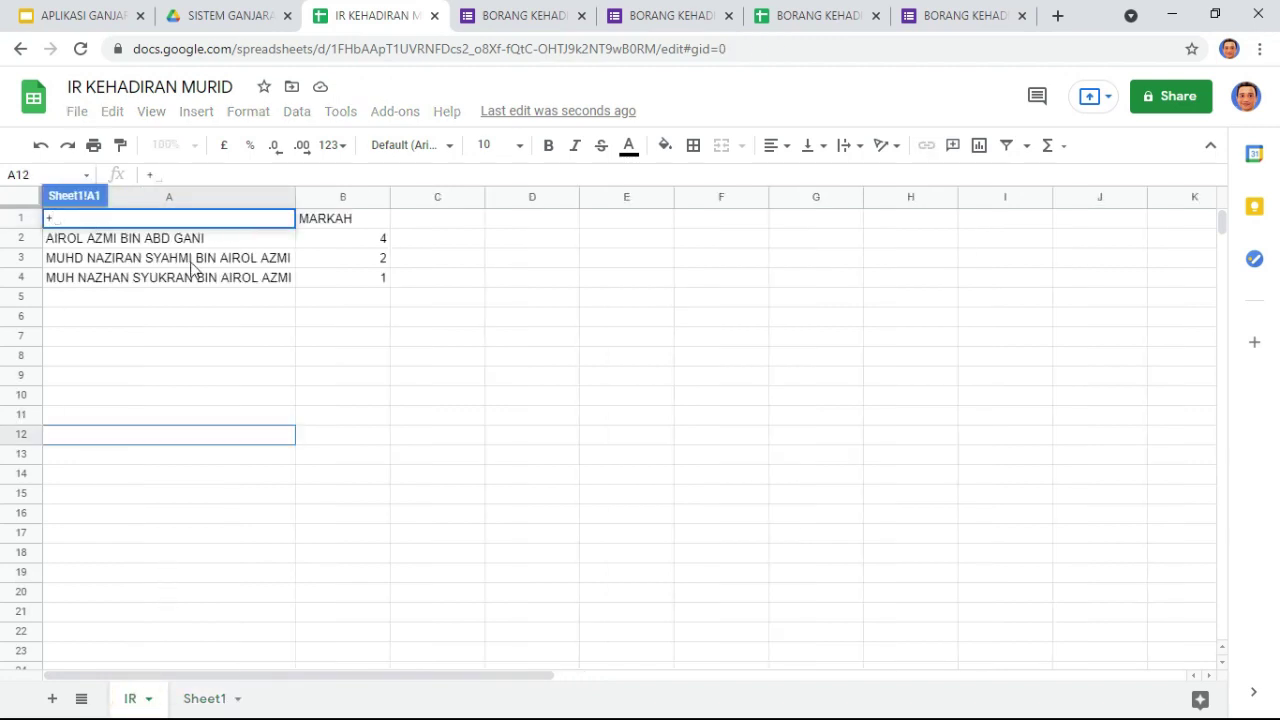
pyautogui.click(357, 217)
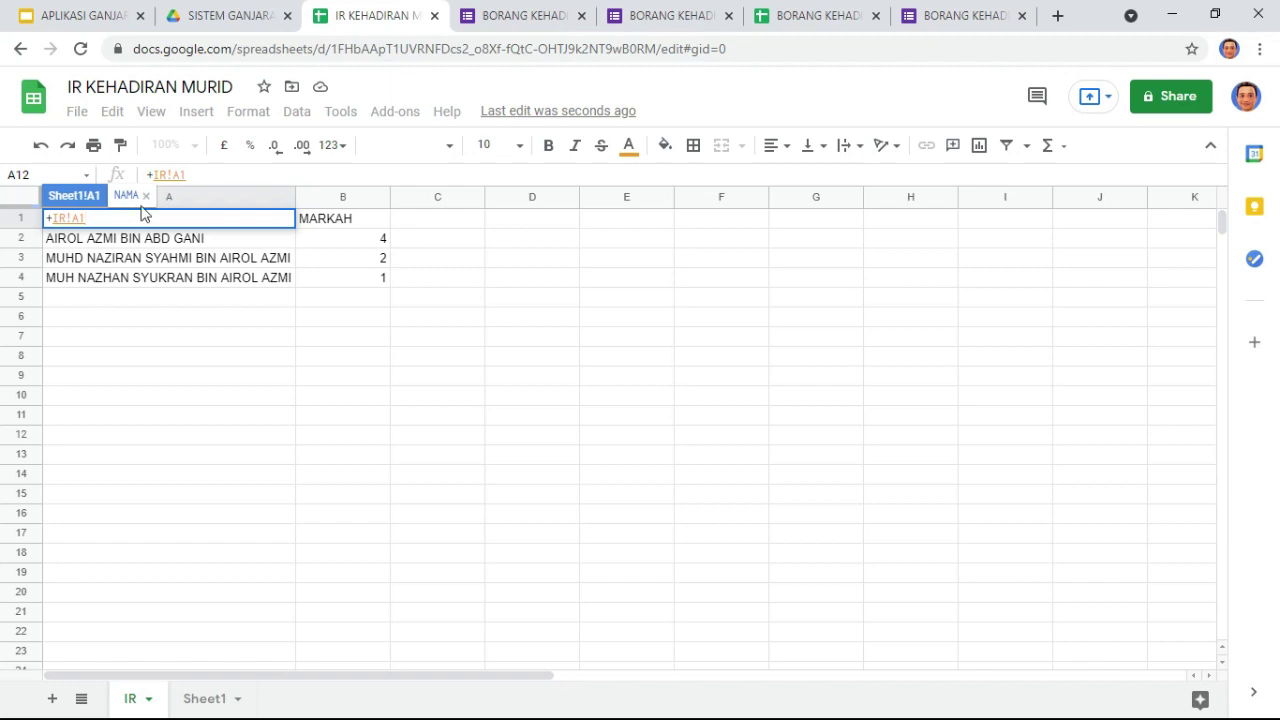
pyautogui.press('Return')
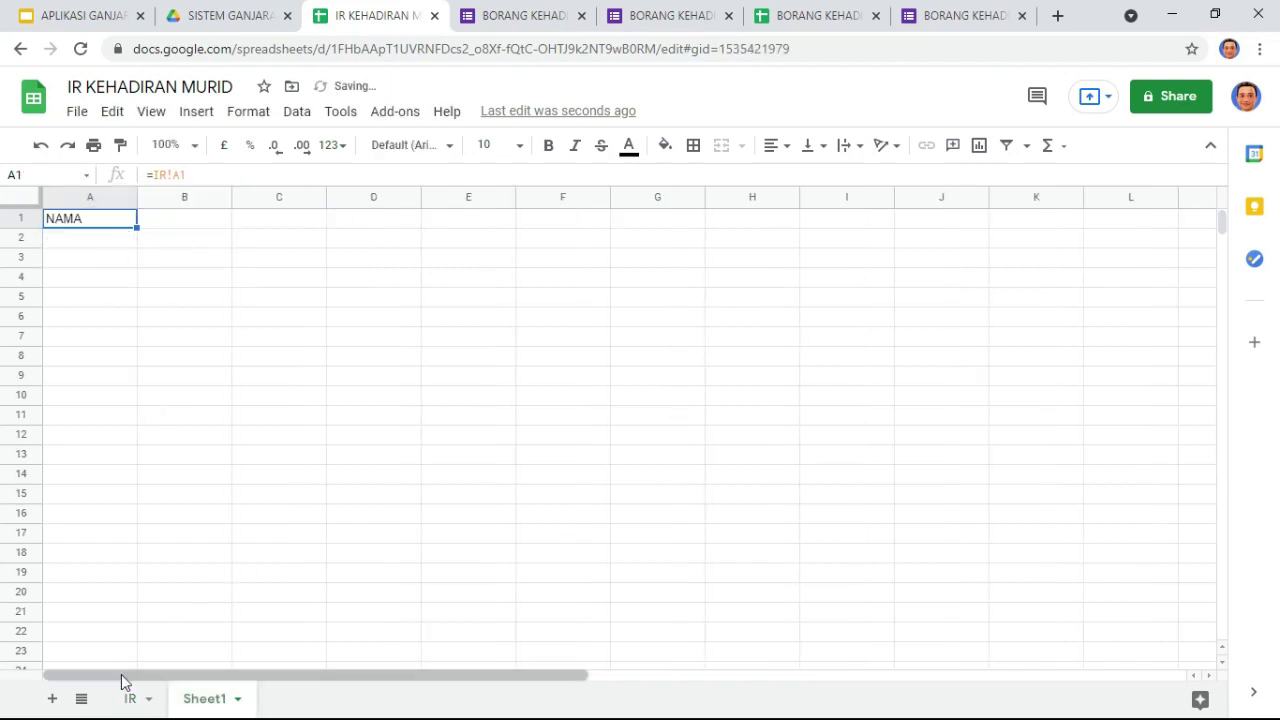
# Step: Extend the NAMA link down column A and copy A1's IR link formula into B1
pyautogui.click(128, 698)
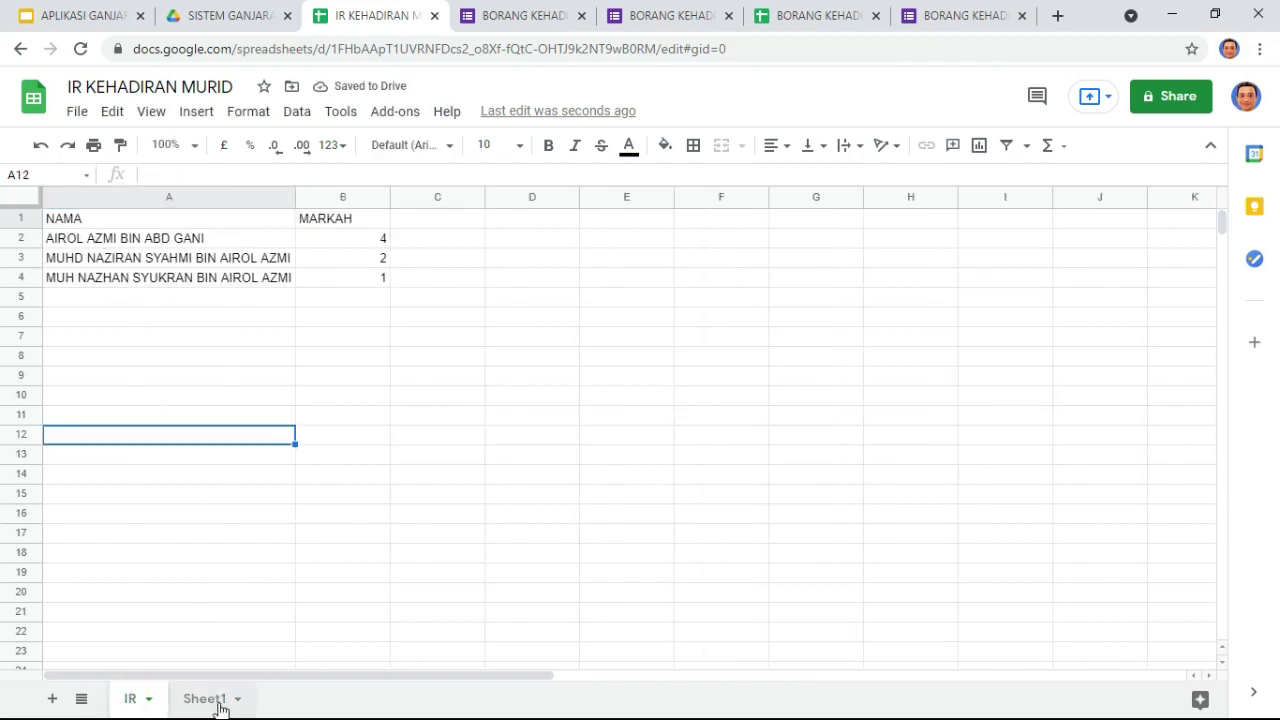
pyautogui.click(221, 706)
pyautogui.moveTo(136, 227); pyautogui.dragTo(154, 642)
pyautogui.click(103, 224)
pyautogui.hotkey('ctrl', 'c')
pyautogui.click(184, 224)
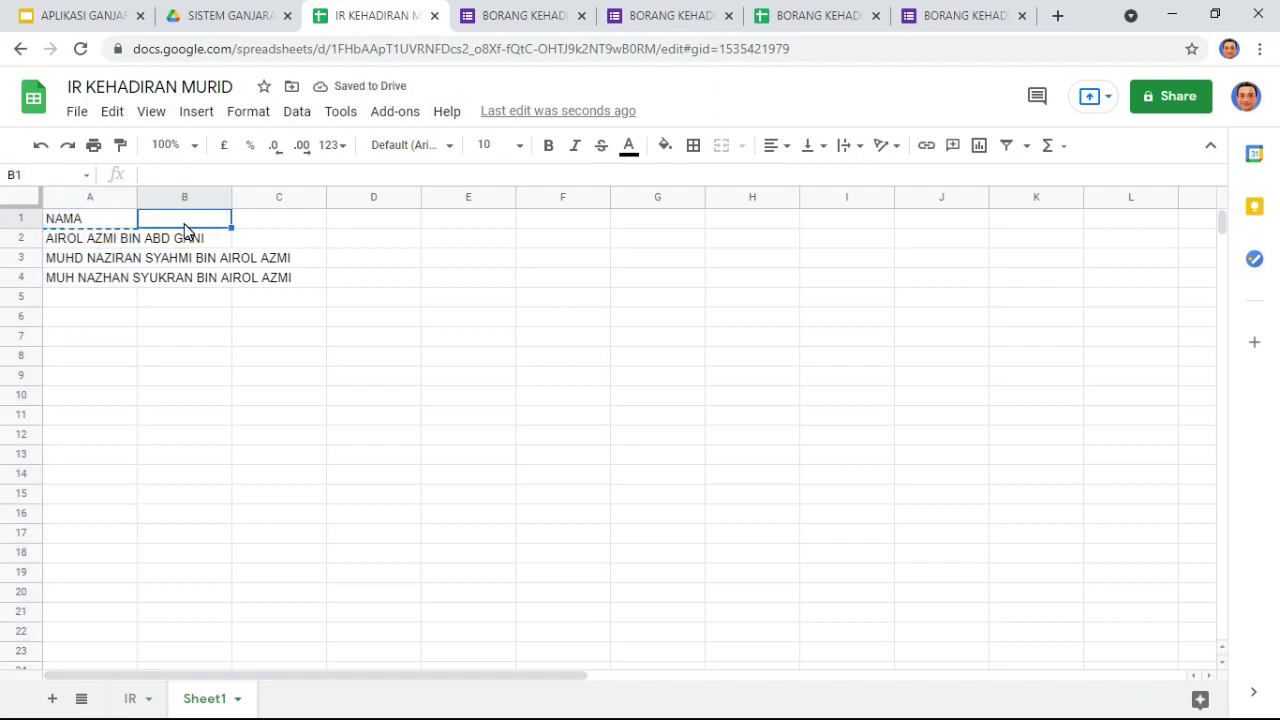
pyautogui.hotkey('ctrl', 'v')
# Step: Fit column A to the longest name and fill column B with IR marks to row 23
pyautogui.doubleClick(136, 194)
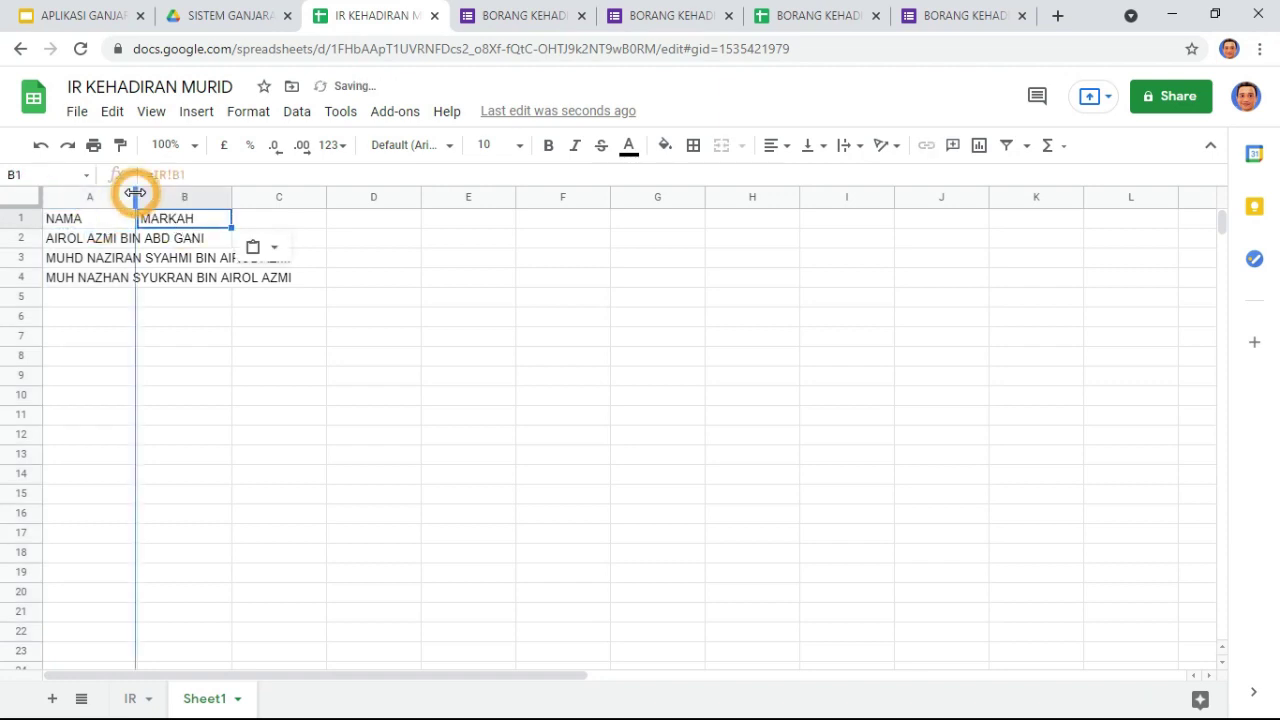
pyautogui.moveTo(389, 226); pyautogui.dragTo(377, 657)
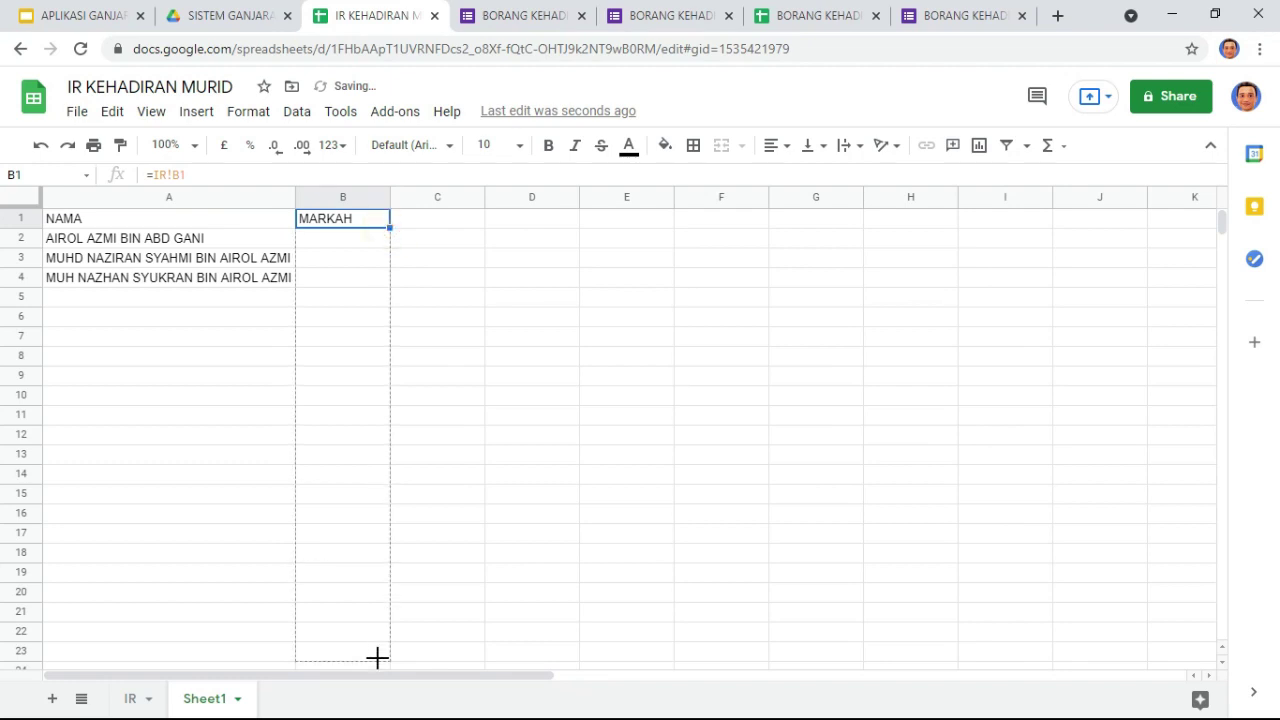
pyautogui.moveTo(433, 623); pyautogui.dragTo(433, 623)
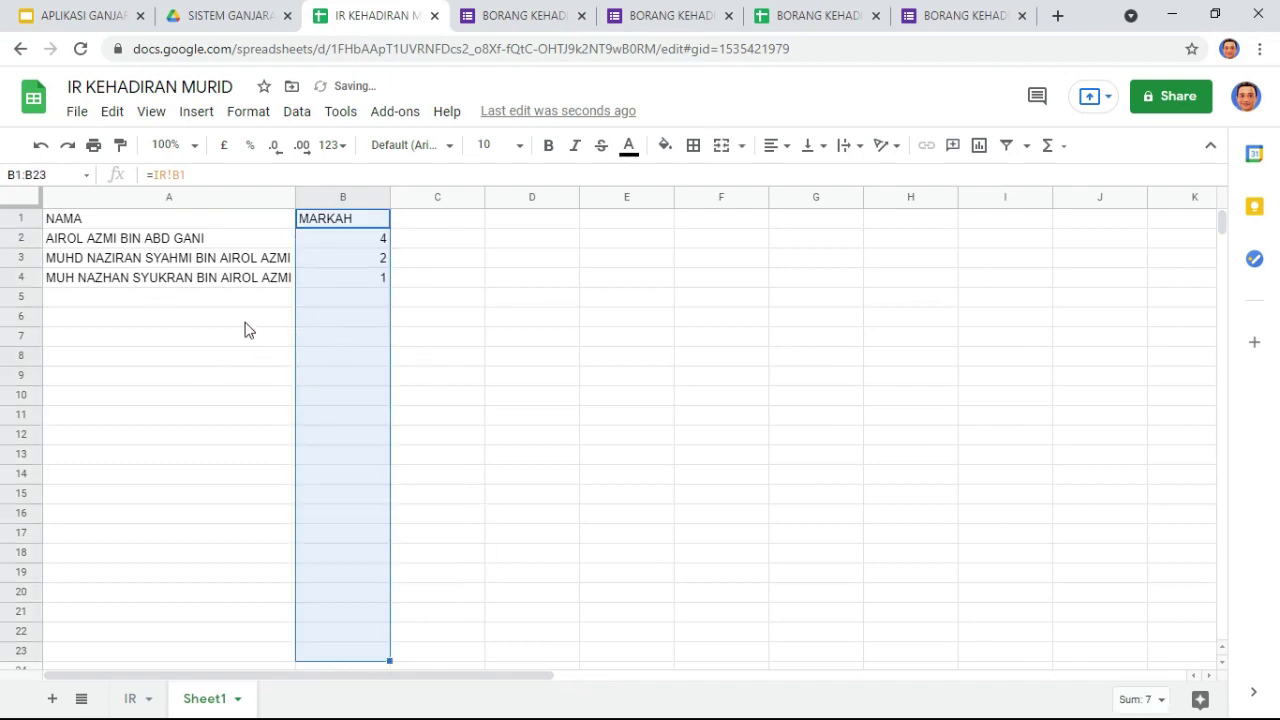
# Step: Check the =IR! formulas in B5 and B2, then switch to the IR sheet
pyautogui.click(348, 300)
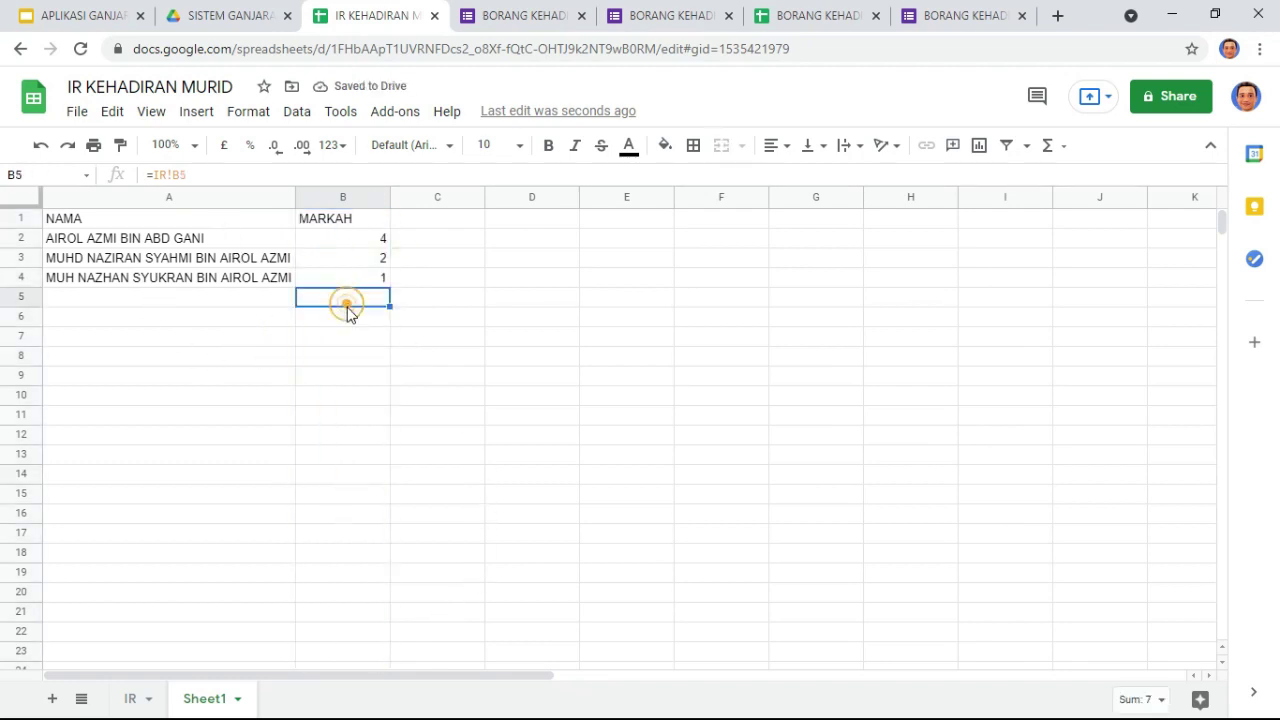
pyautogui.click(466, 300)
pyautogui.click(207, 237)
pyautogui.click(343, 240)
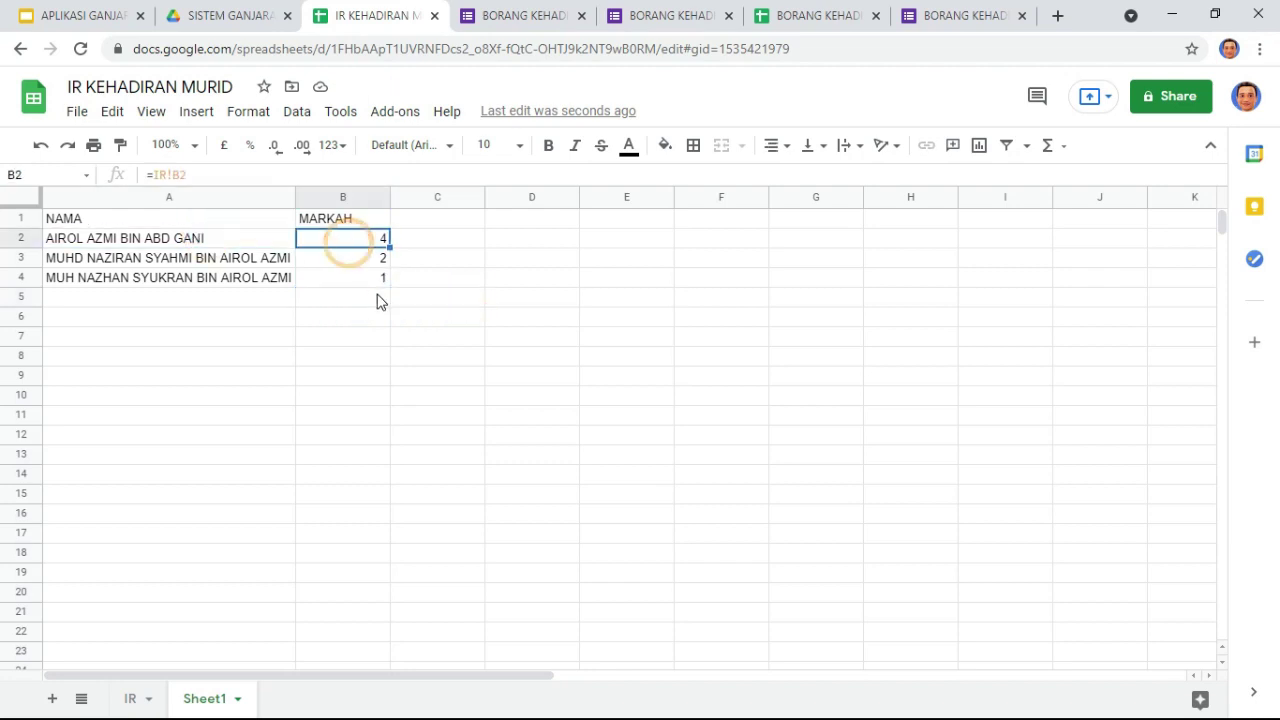
pyautogui.click(375, 338)
pyautogui.click(460, 333)
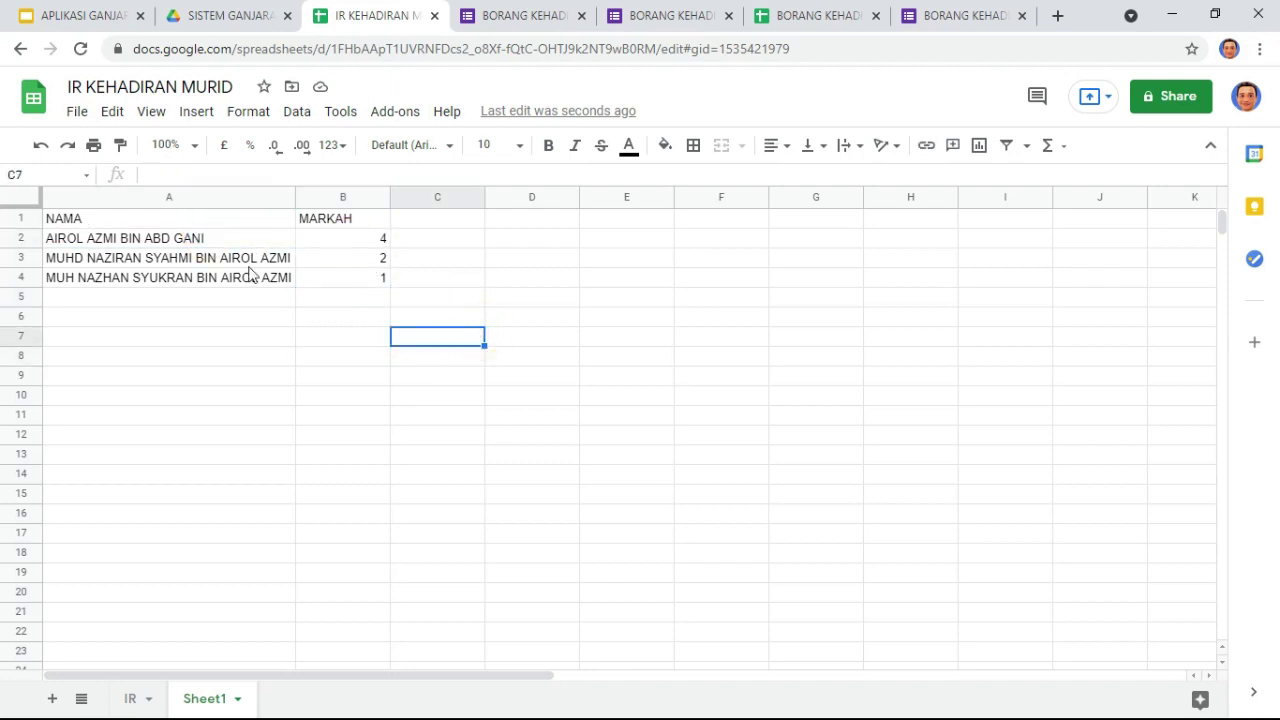
pyautogui.click(135, 699)
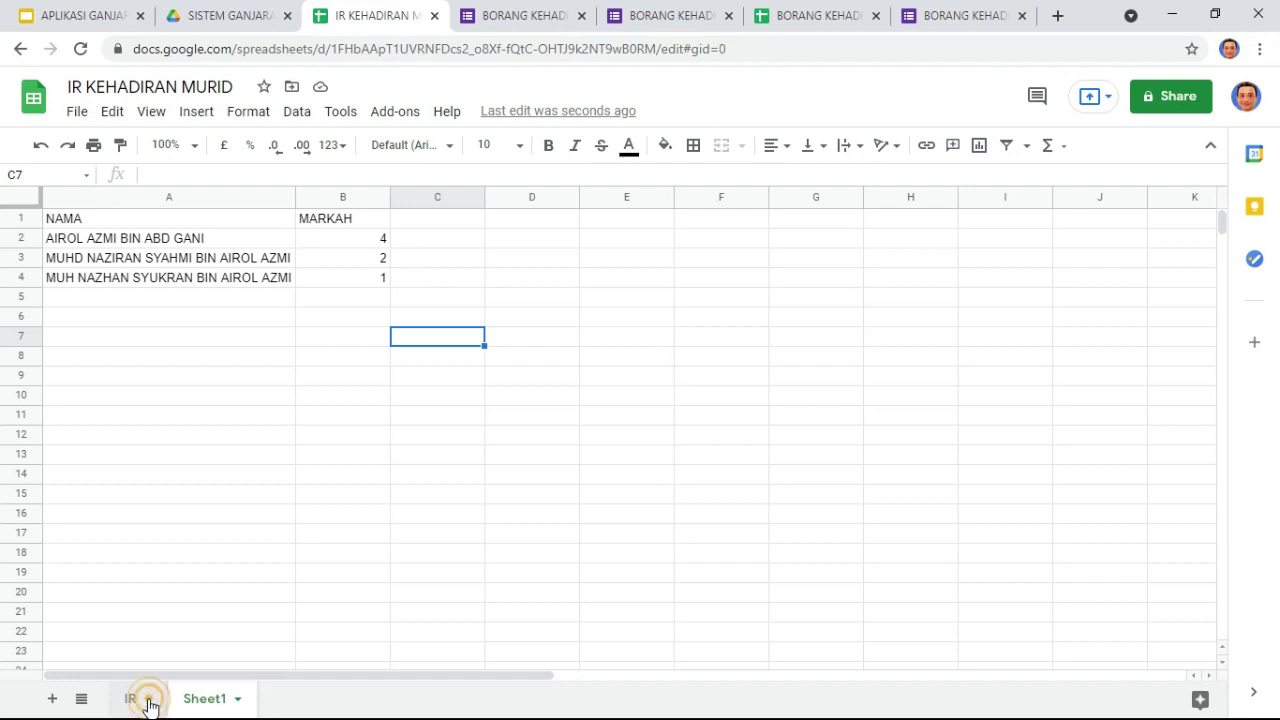
# Step: Hide the IR sheet and confirm Sheet1's B5 still links to IR
pyautogui.click(148, 699)
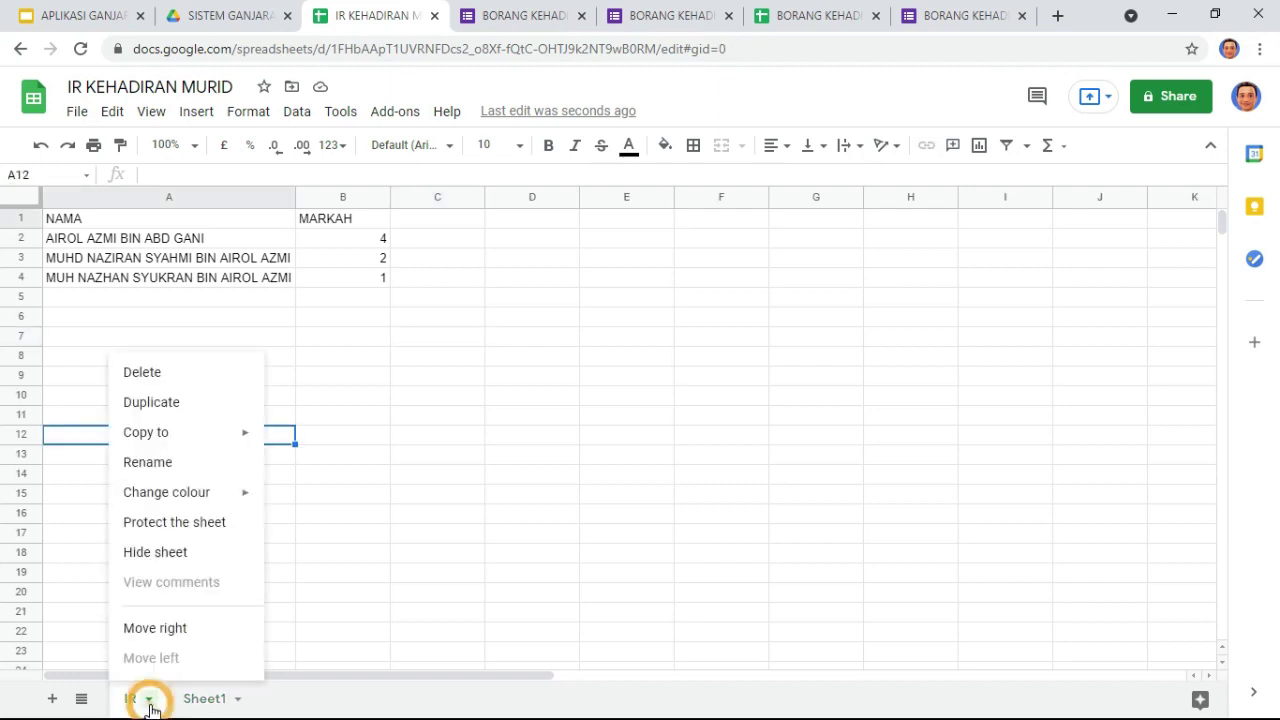
pyautogui.click(182, 553)
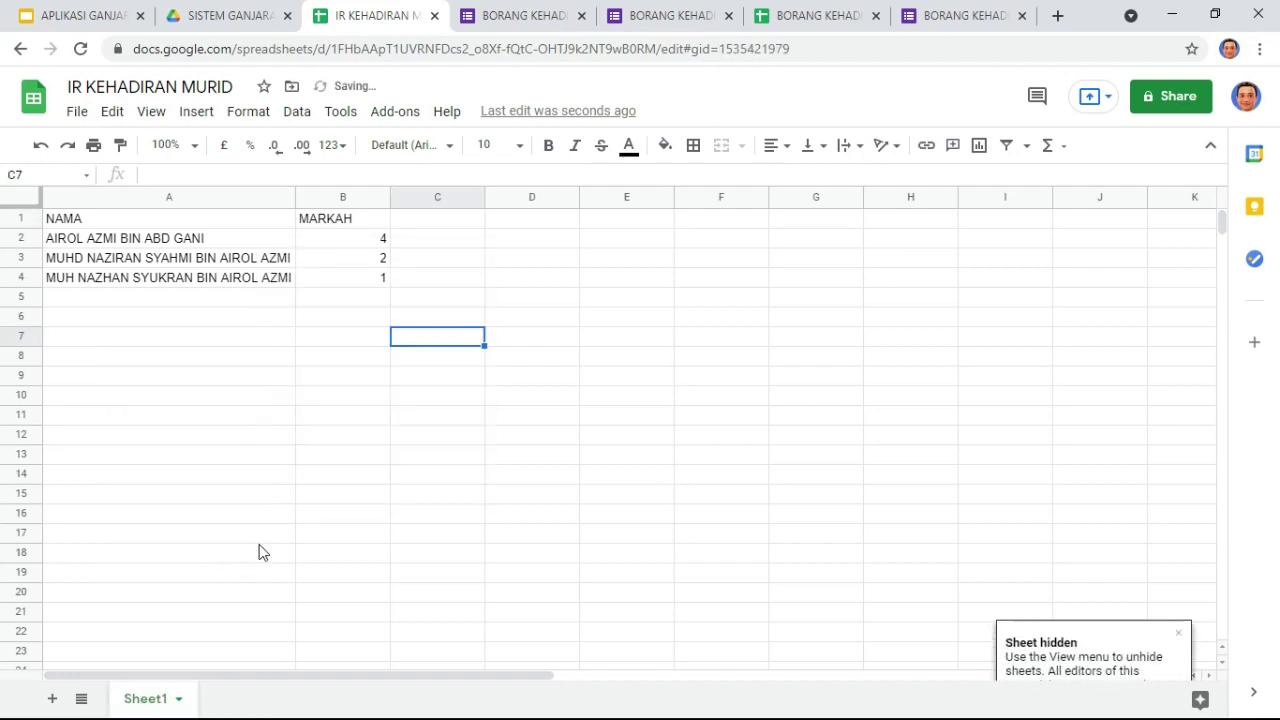
pyautogui.click(343, 297)
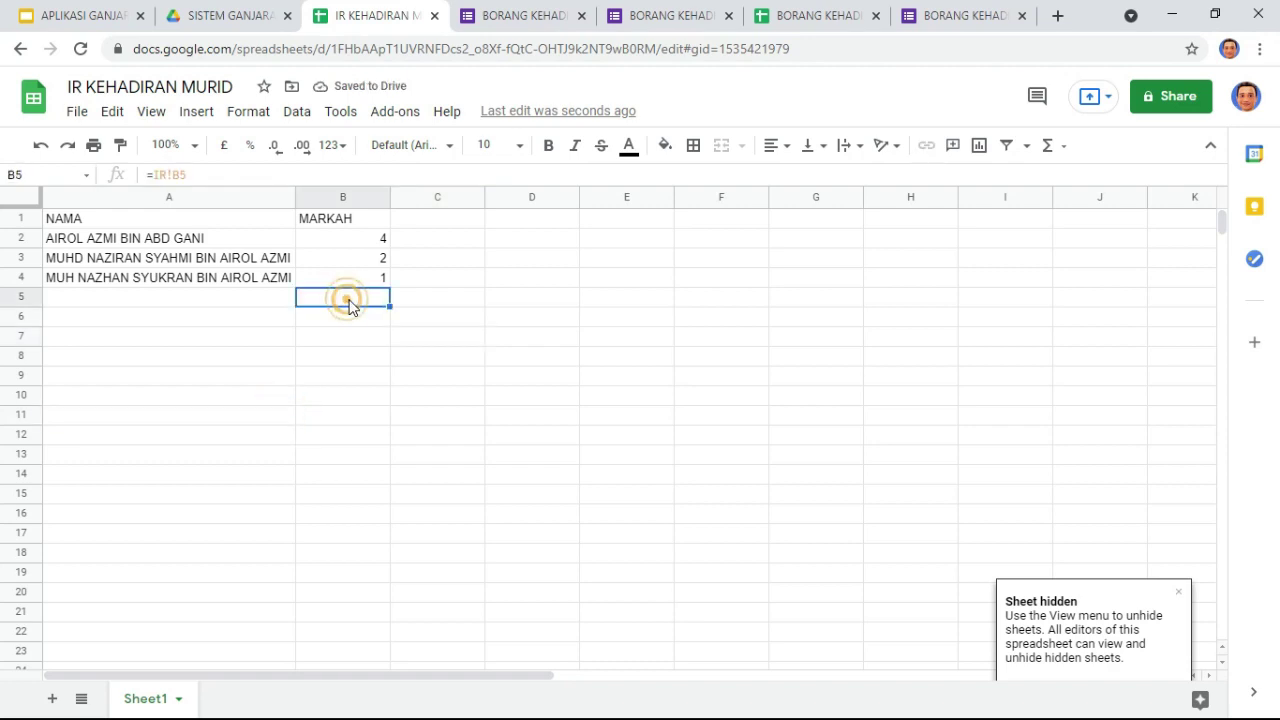
pyautogui.click(340, 112)
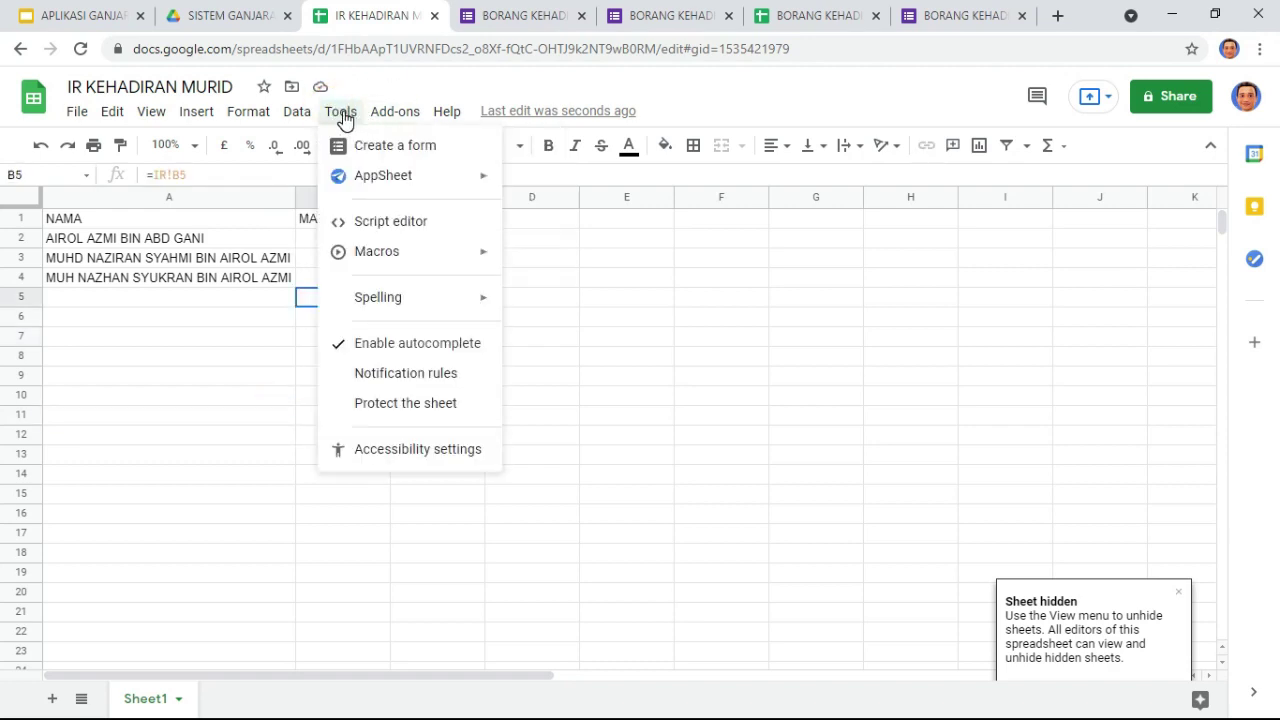
# Step: Create a new Apps Script project for the workbook named AUTOSORT
pyautogui.click(375, 226)
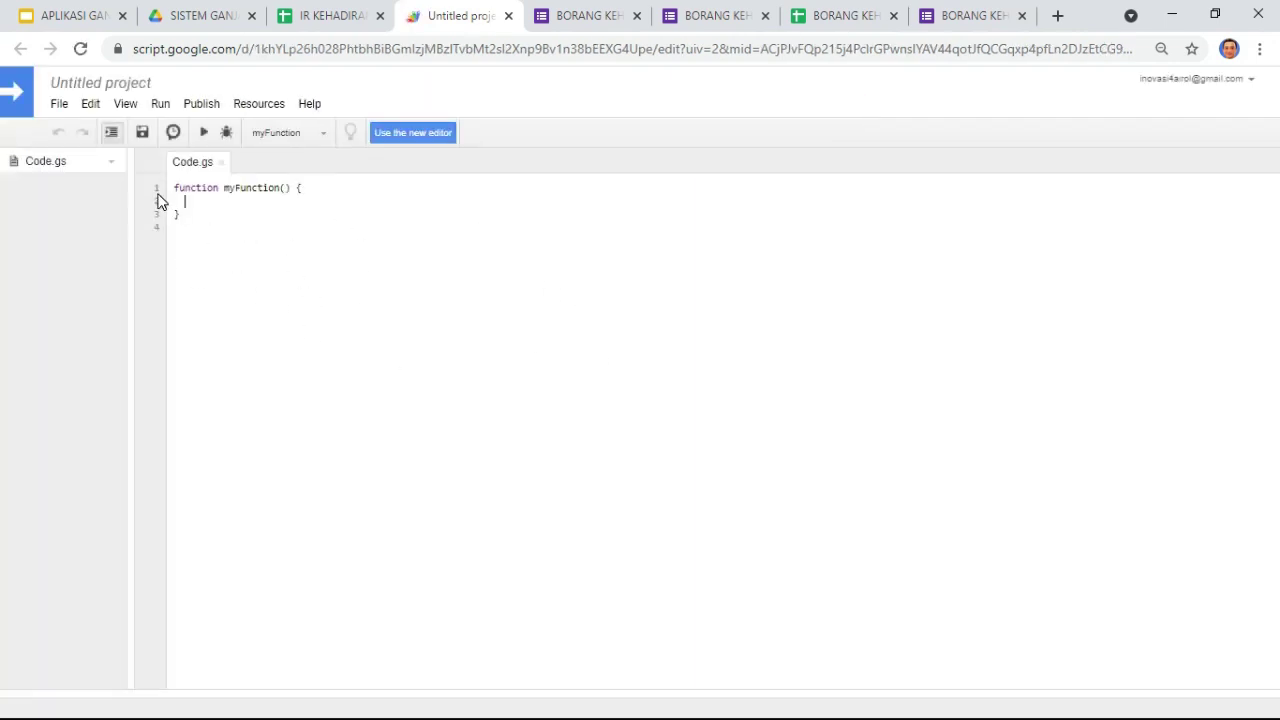
pyautogui.click(87, 84)
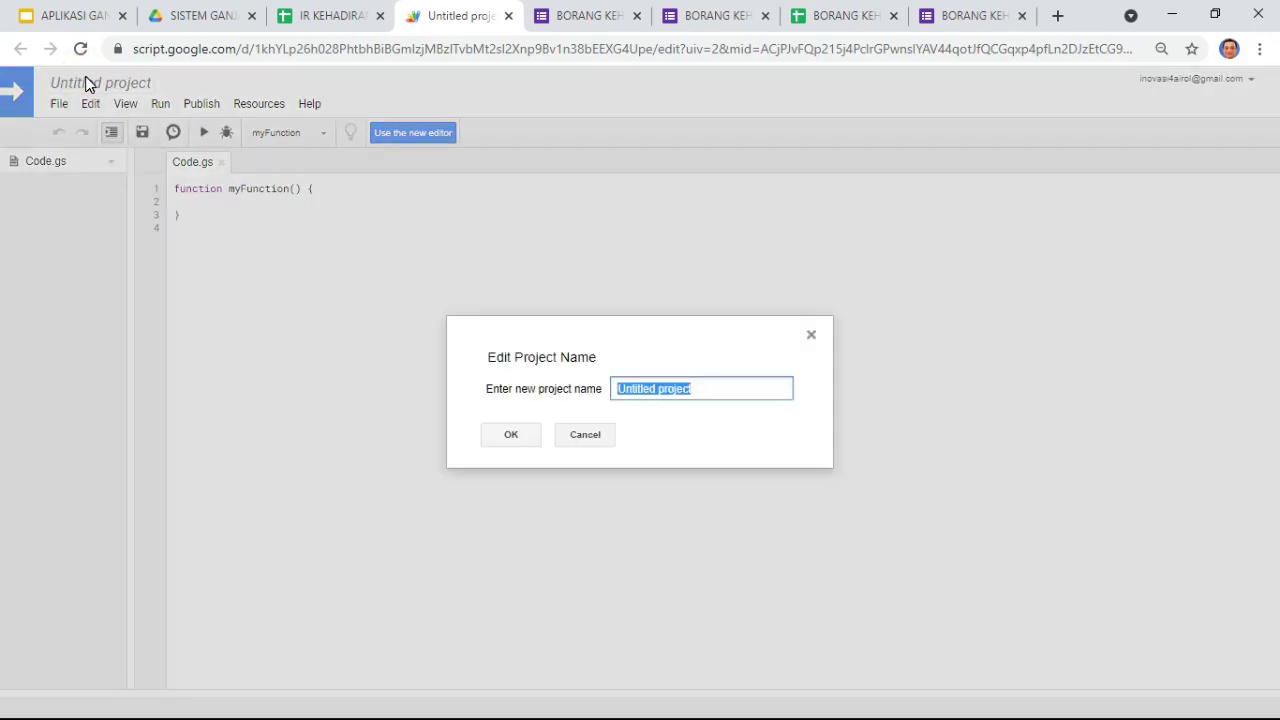
pyautogui.write('AU')
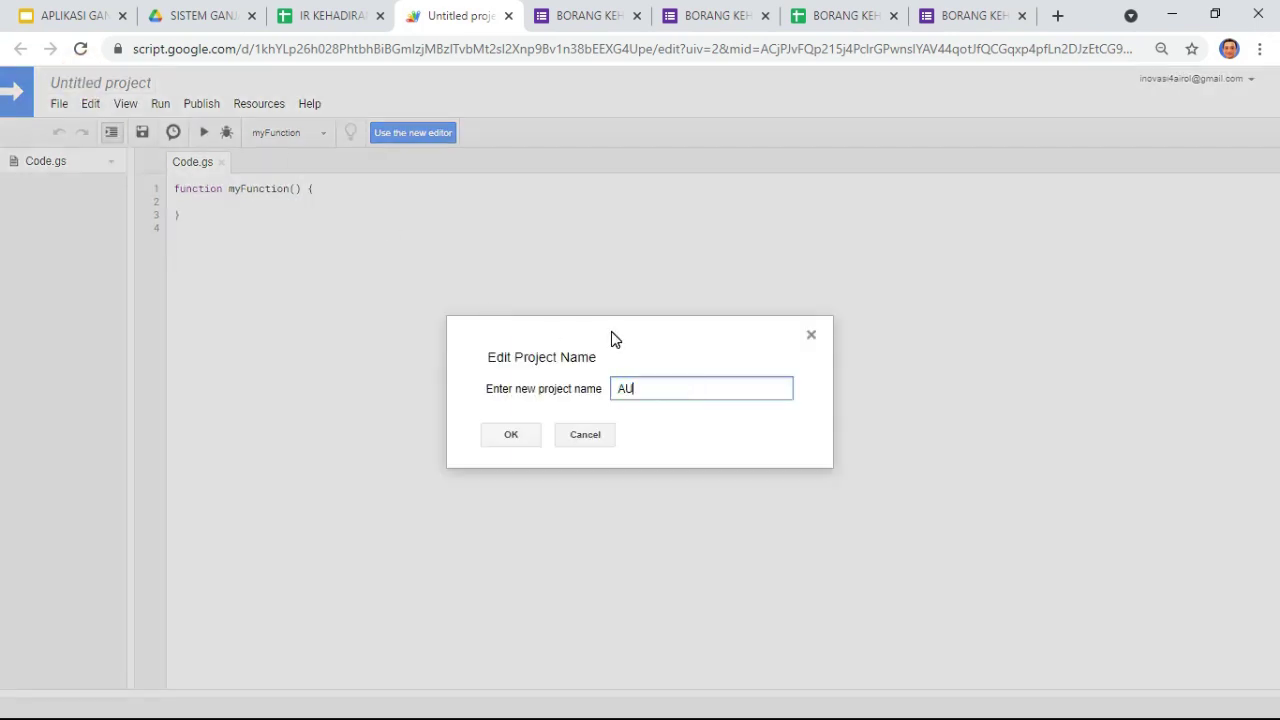
pyautogui.write('TOSORT')
pyautogui.click(505, 434)
# Step: Delete the default myFunction starter code from Code.gs
pyautogui.moveTo(176, 214); pyautogui.dragTo(182, 194)
pyautogui.press('BackSpace')
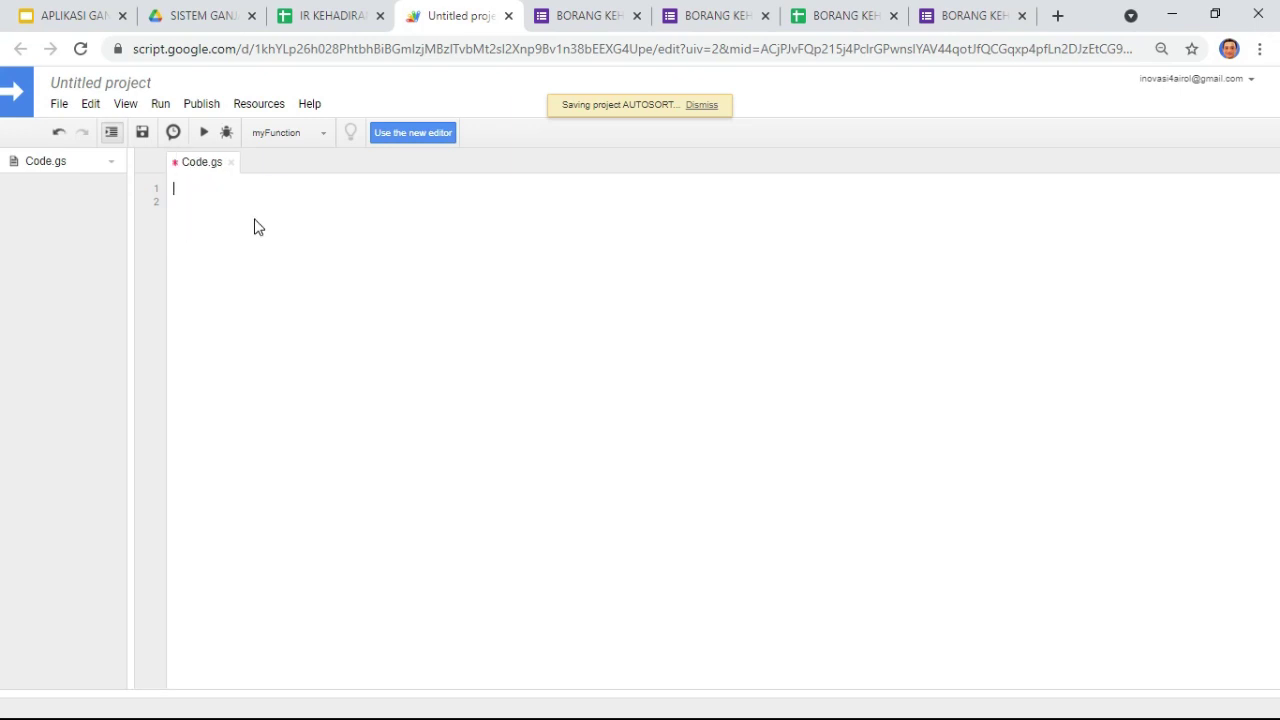
pyautogui.click(75, 17)
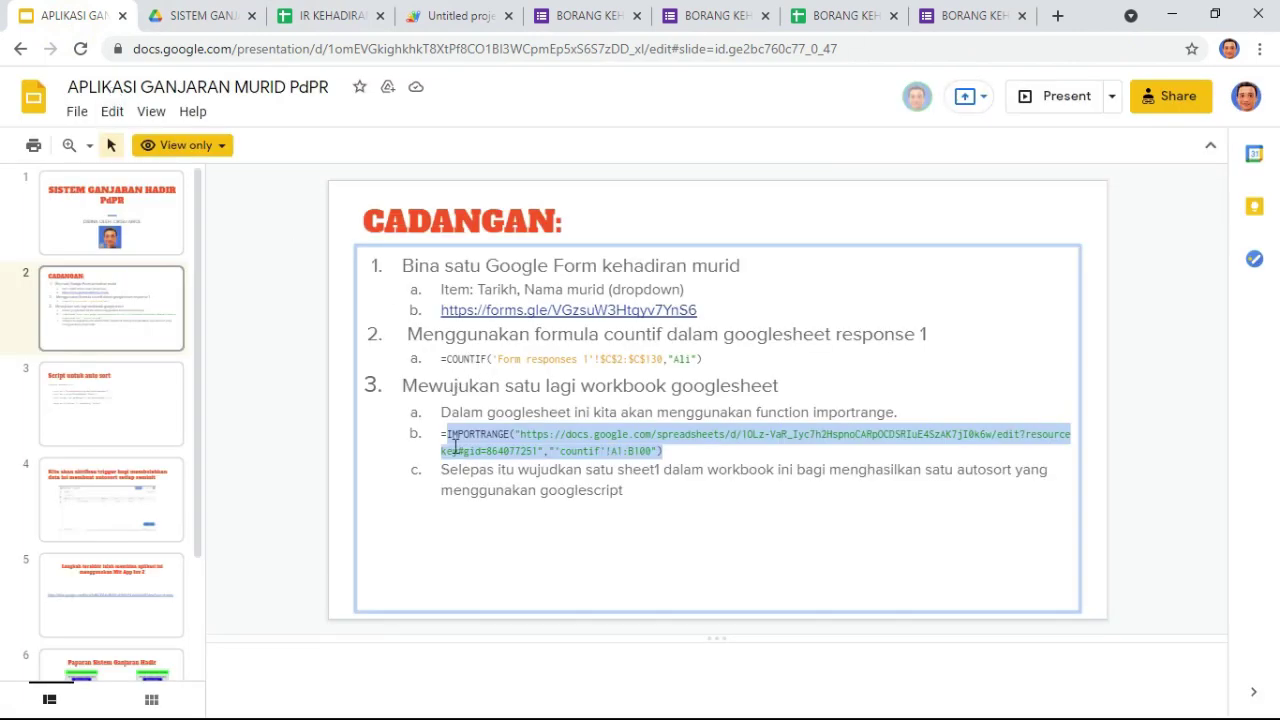
# Step: Copy the autosort code from slide 3 and paste it into AUTOSORT's Code.gs
pyautogui.click(114, 400)
pyautogui.moveTo(383, 442); pyautogui.dragTo(350, 293)
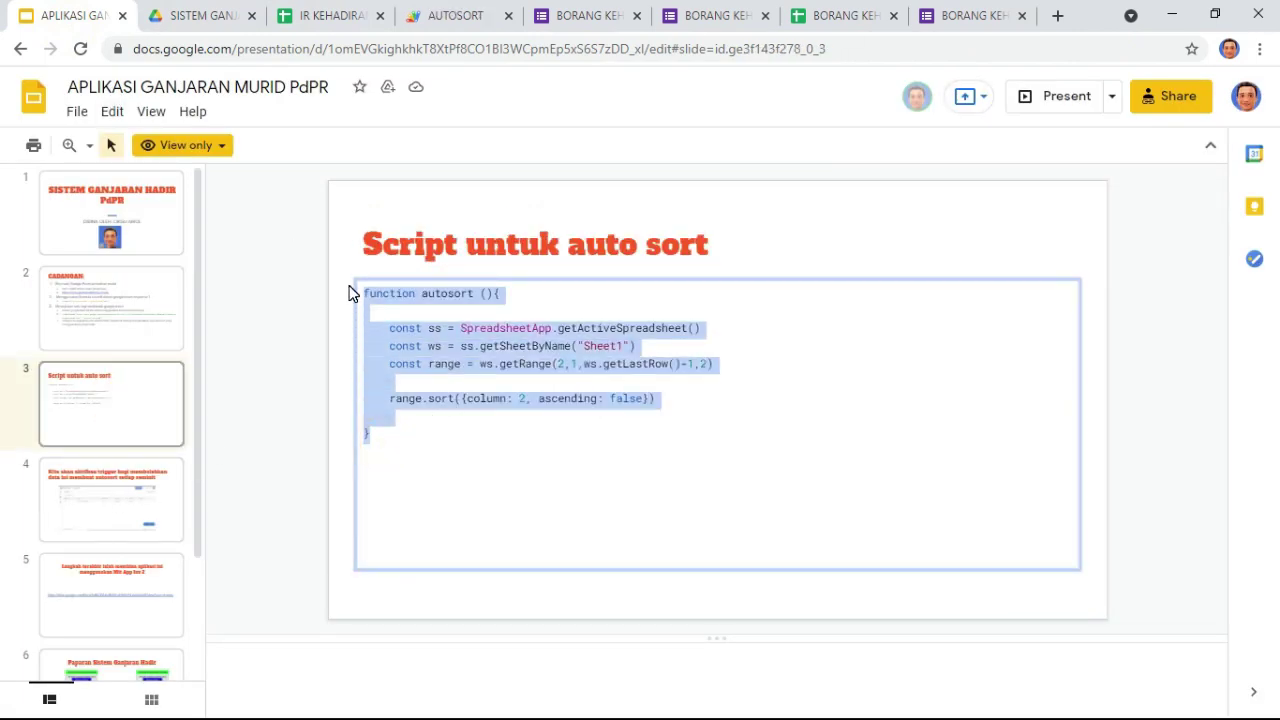
pyautogui.click(456, 17)
pyautogui.hotkey('ctrl', 'v')
pyautogui.click(430, 358)
pyautogui.click(292, 132)
pyautogui.click(425, 343)
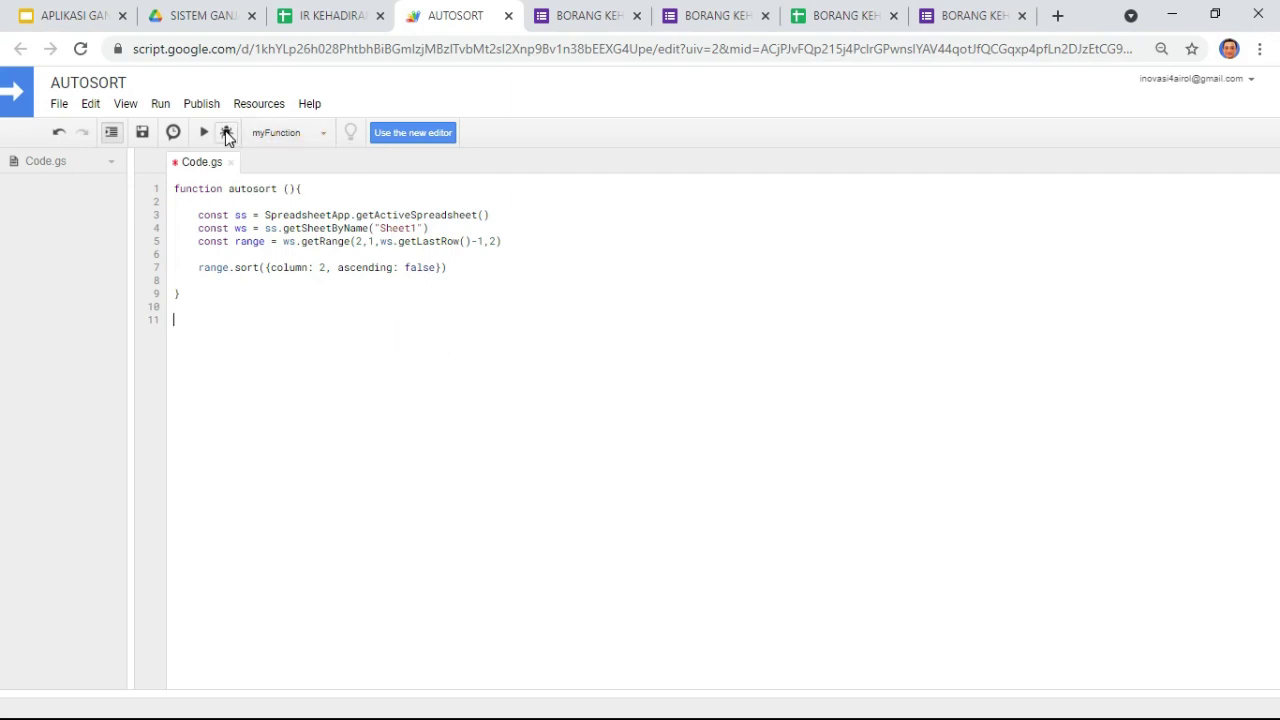
# Step: Save the script and run autosort, starting the permission review for the account
pyautogui.click(142, 133)
pyautogui.click(204, 133)
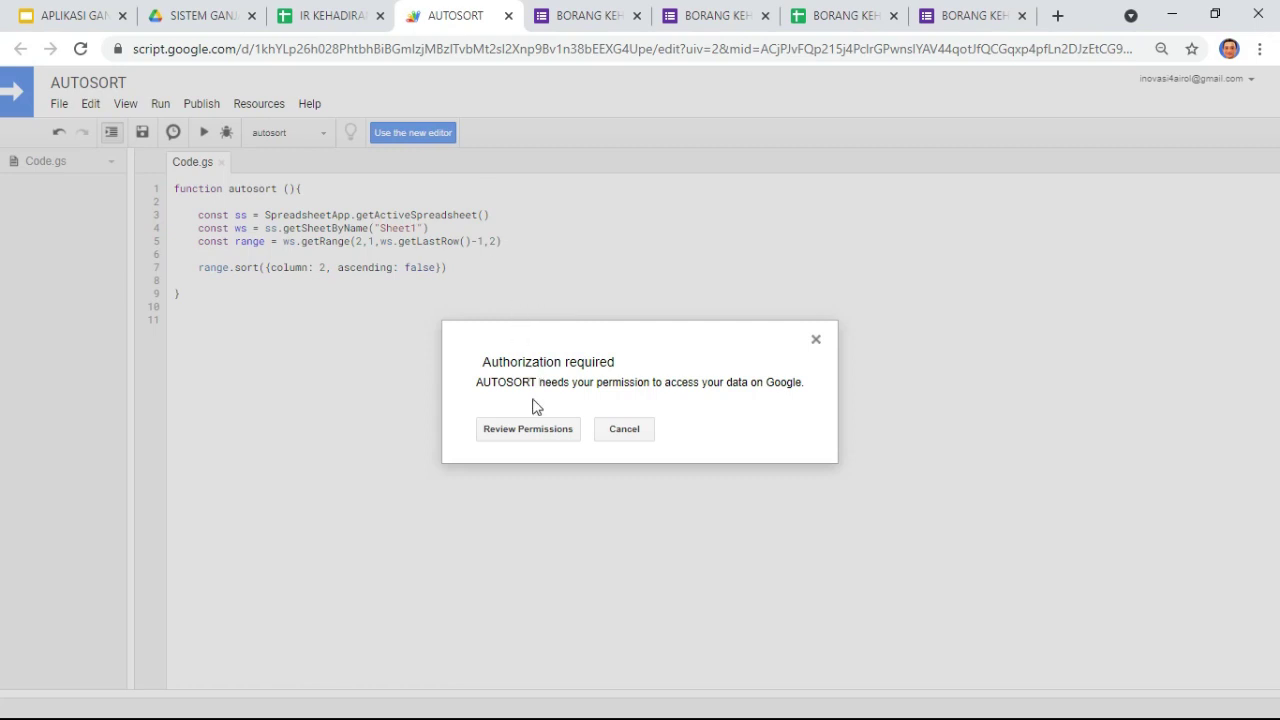
pyautogui.click(511, 432)
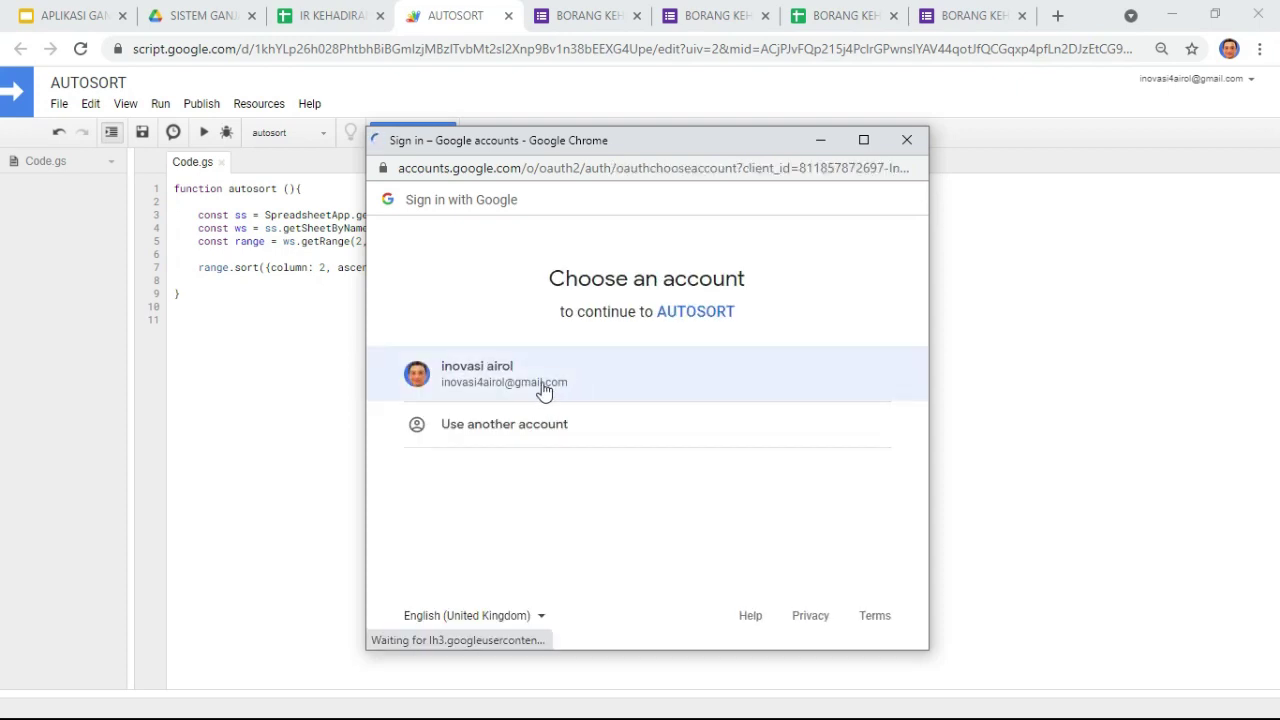
pyautogui.click(543, 390)
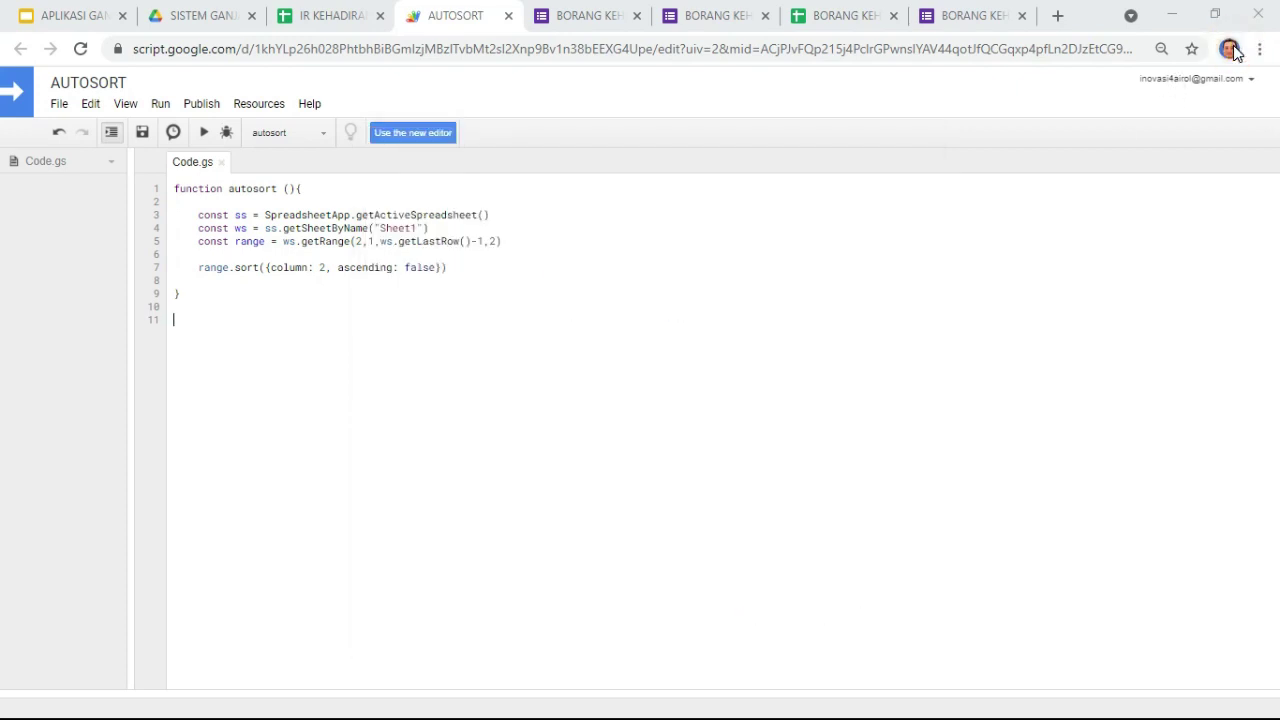
pyautogui.click(1229, 50)
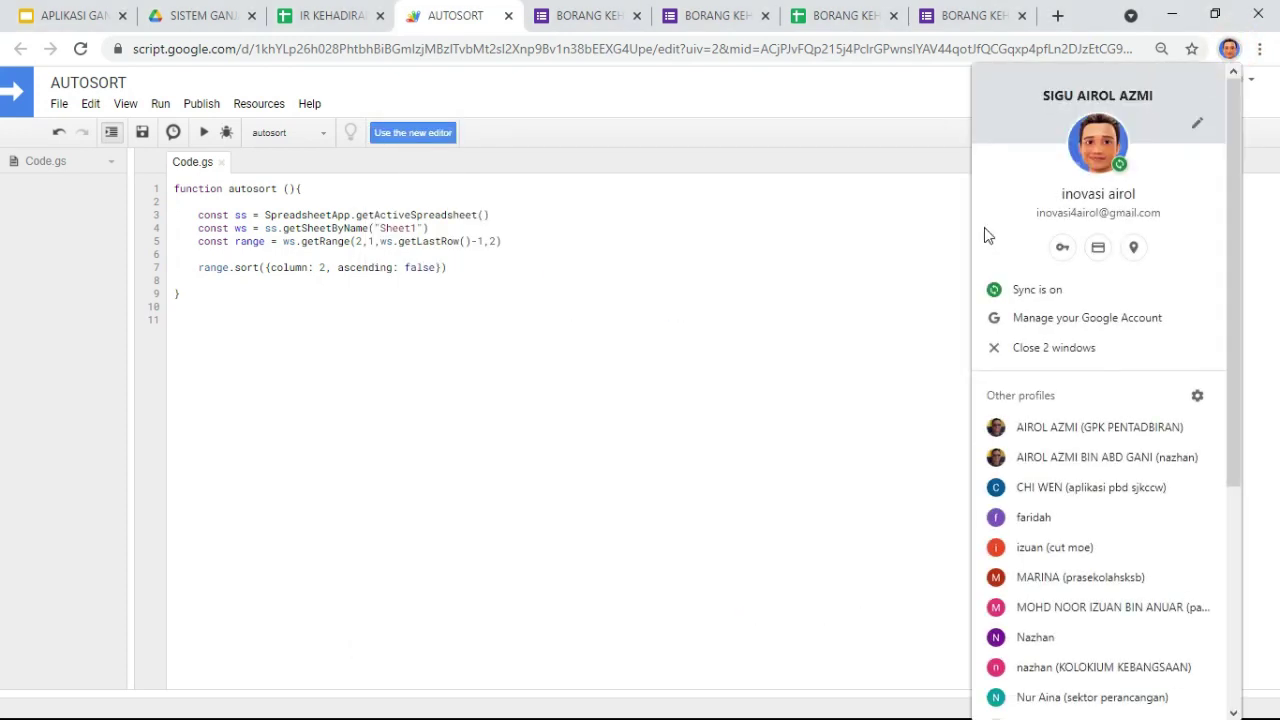
pyautogui.click(428, 362)
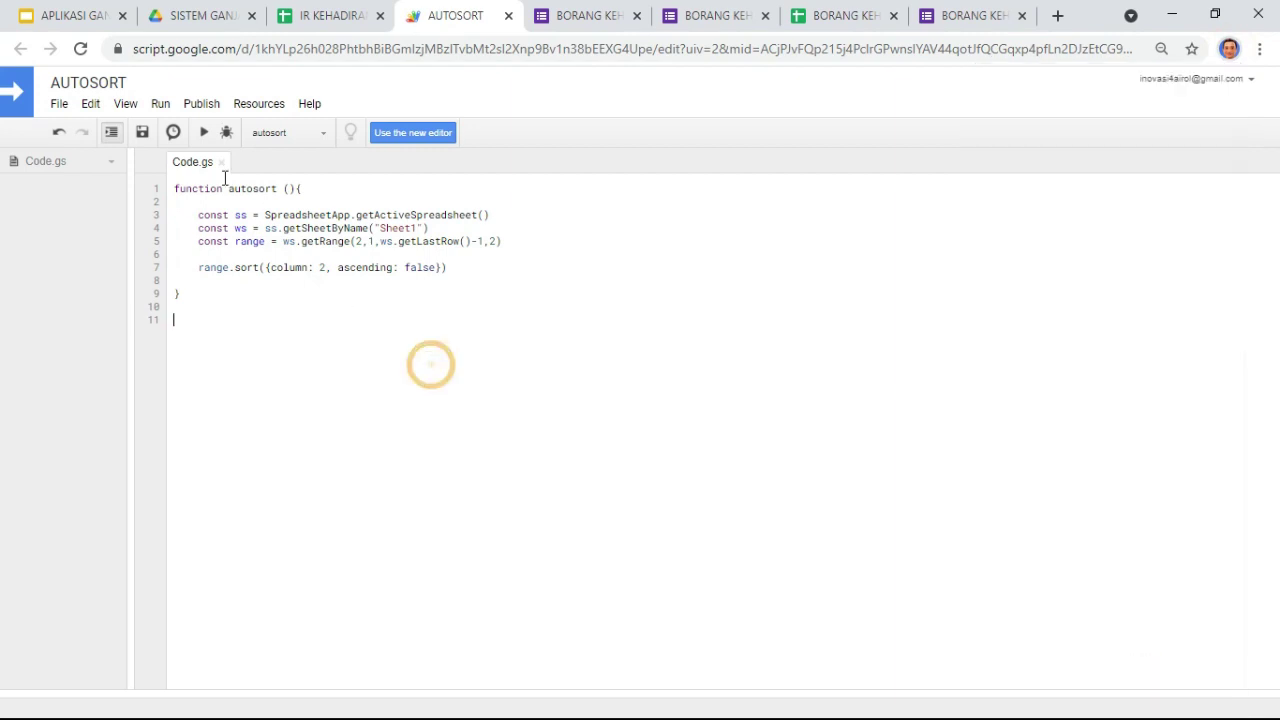
# Step: Authorize AUTOSORT via Advanced > Go to AUTOSORT (unsafe) > Allow, then run autosort
pyautogui.click(203, 132)
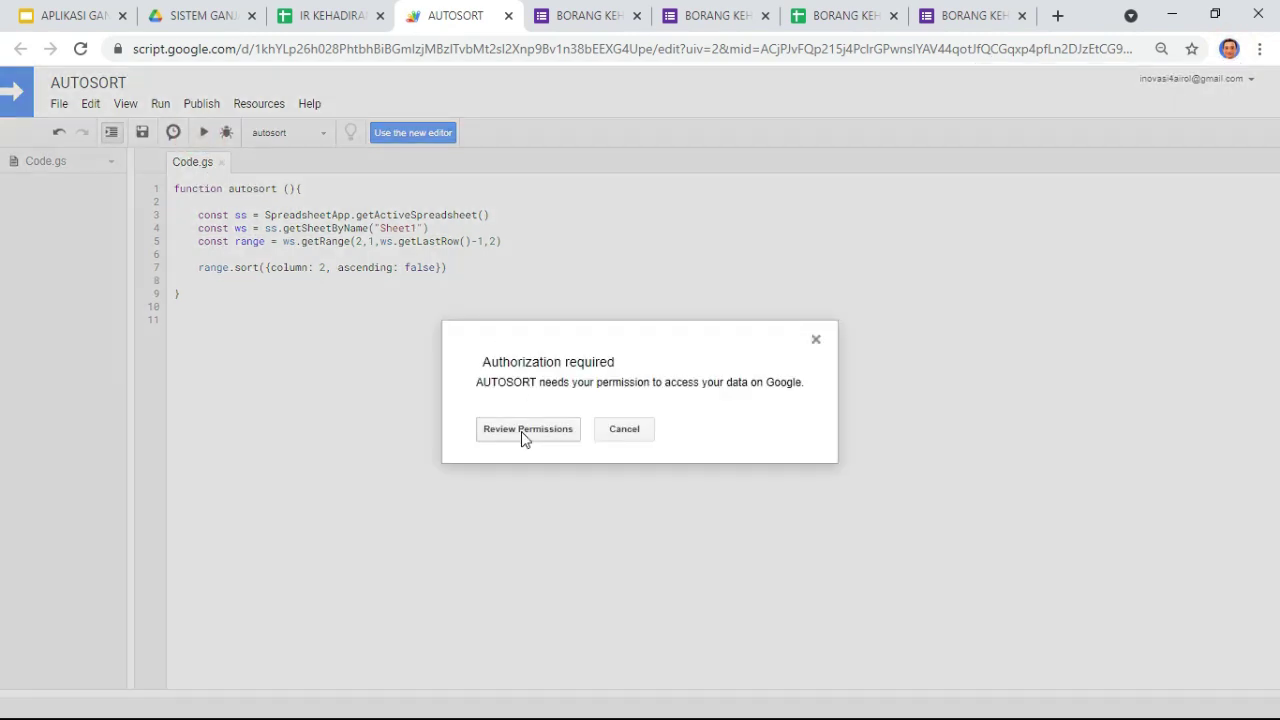
pyautogui.click(520, 430)
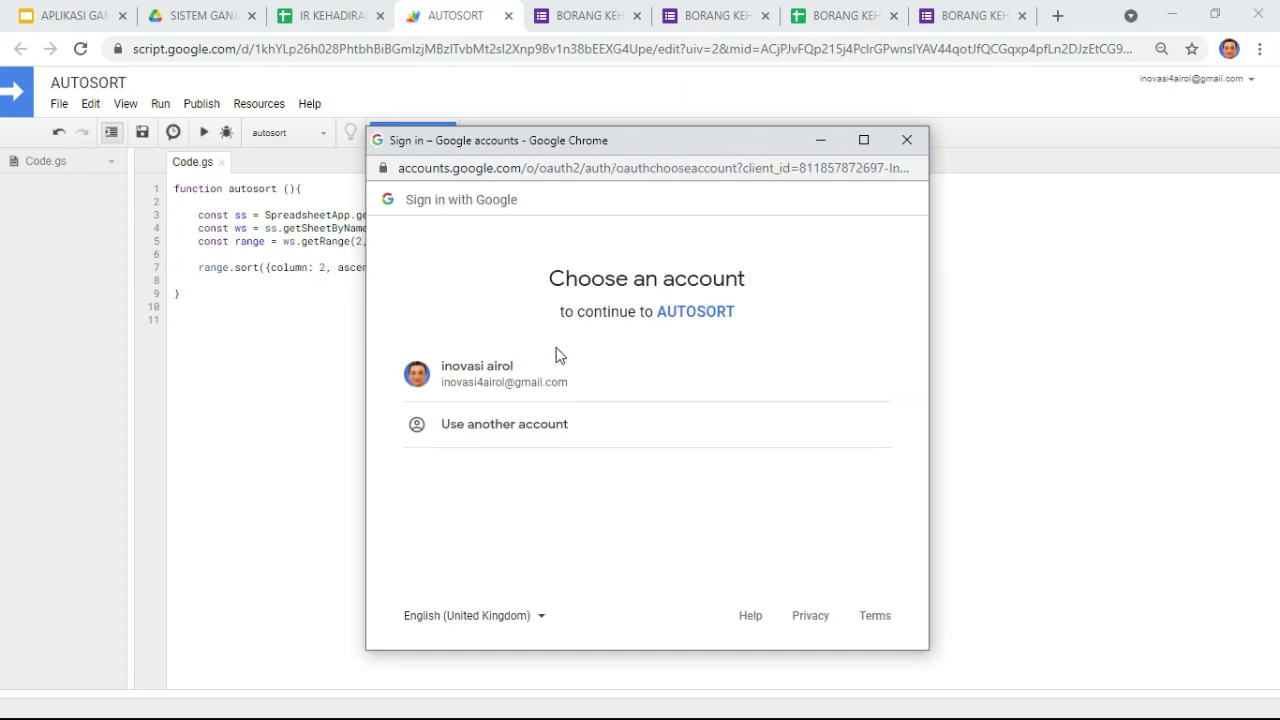
pyautogui.click(507, 376)
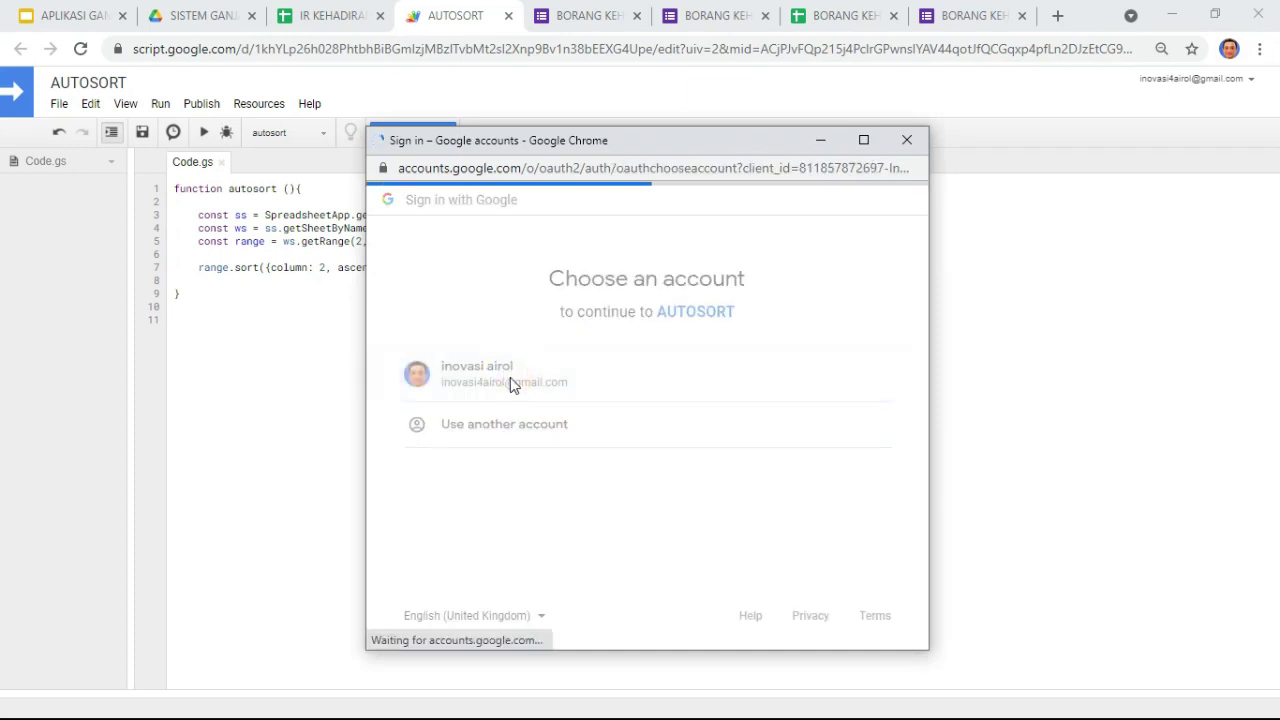
pyautogui.click(420, 505)
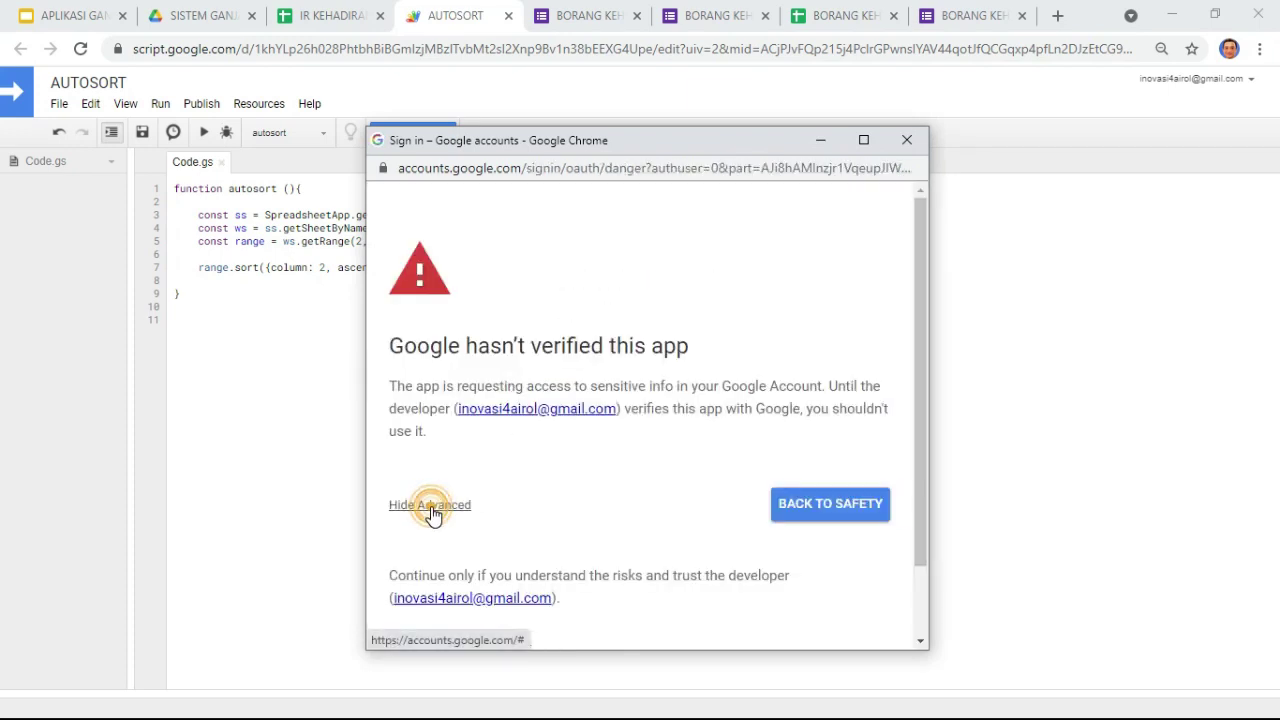
pyautogui.scroll(-1, 520, 512)
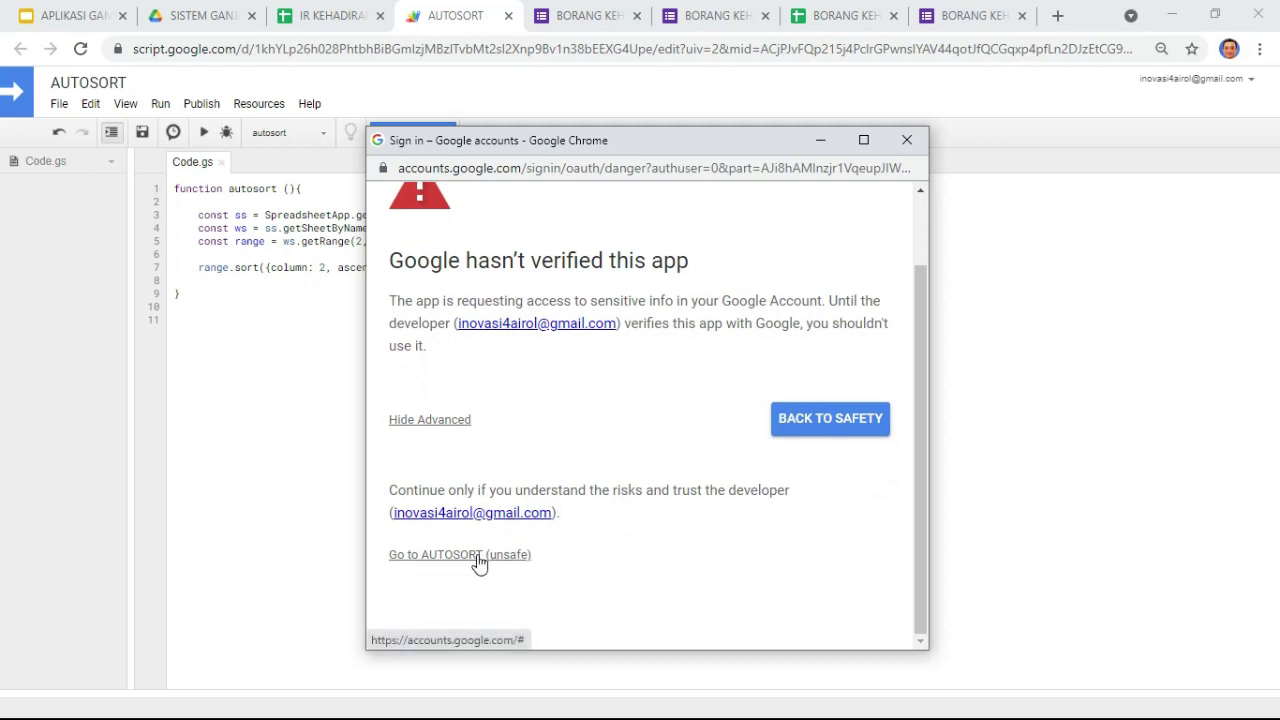
pyautogui.click(500, 557)
pyautogui.scroll(-3, 515, 548)
pyautogui.click(824, 527)
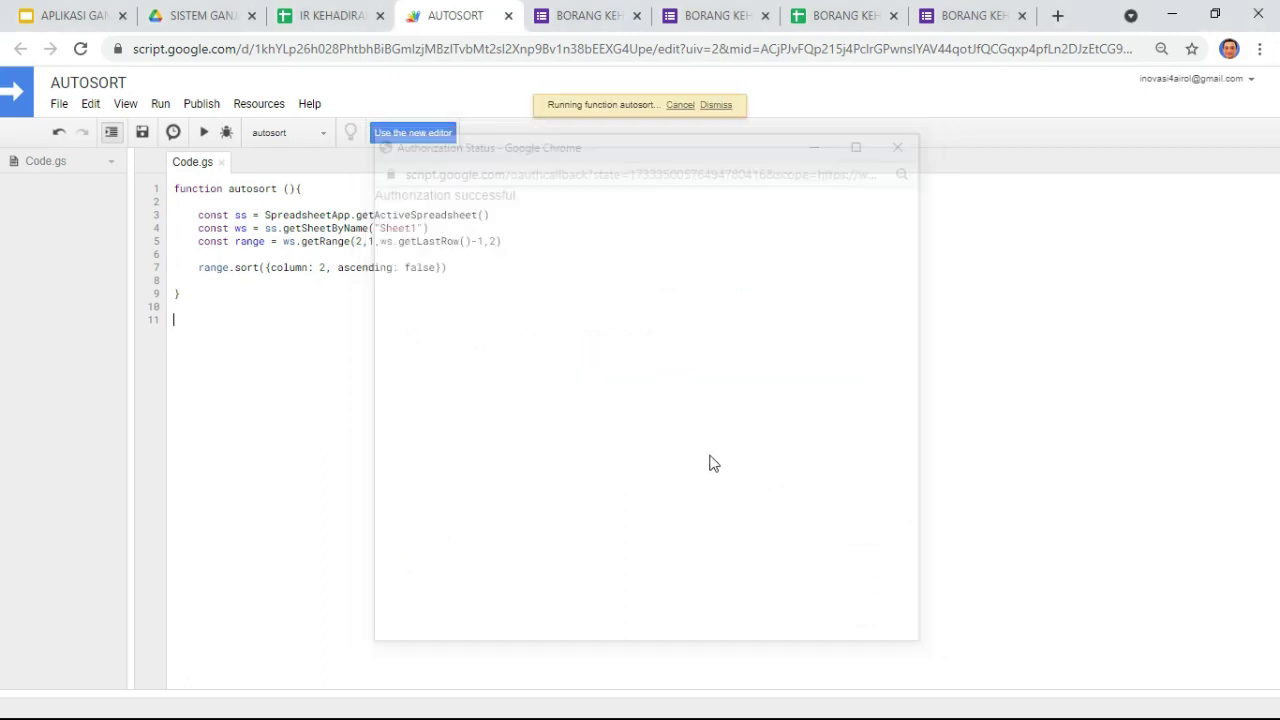
pyautogui.click(204, 132)
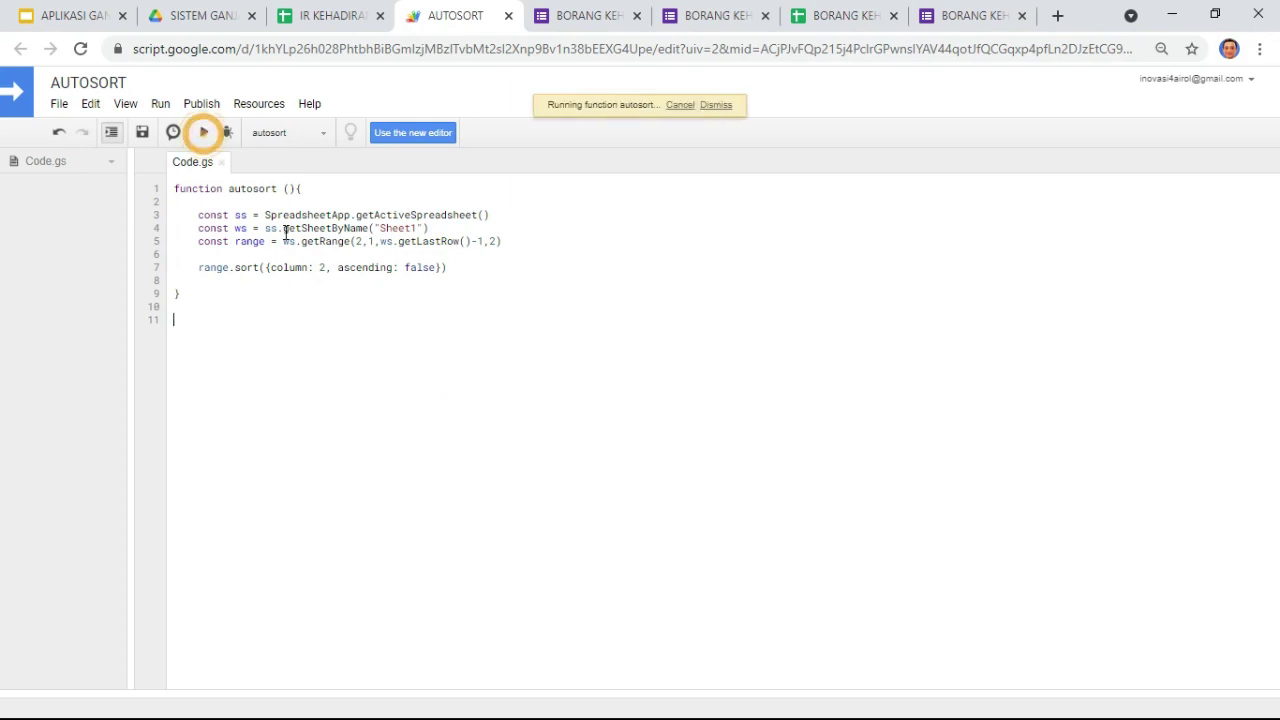
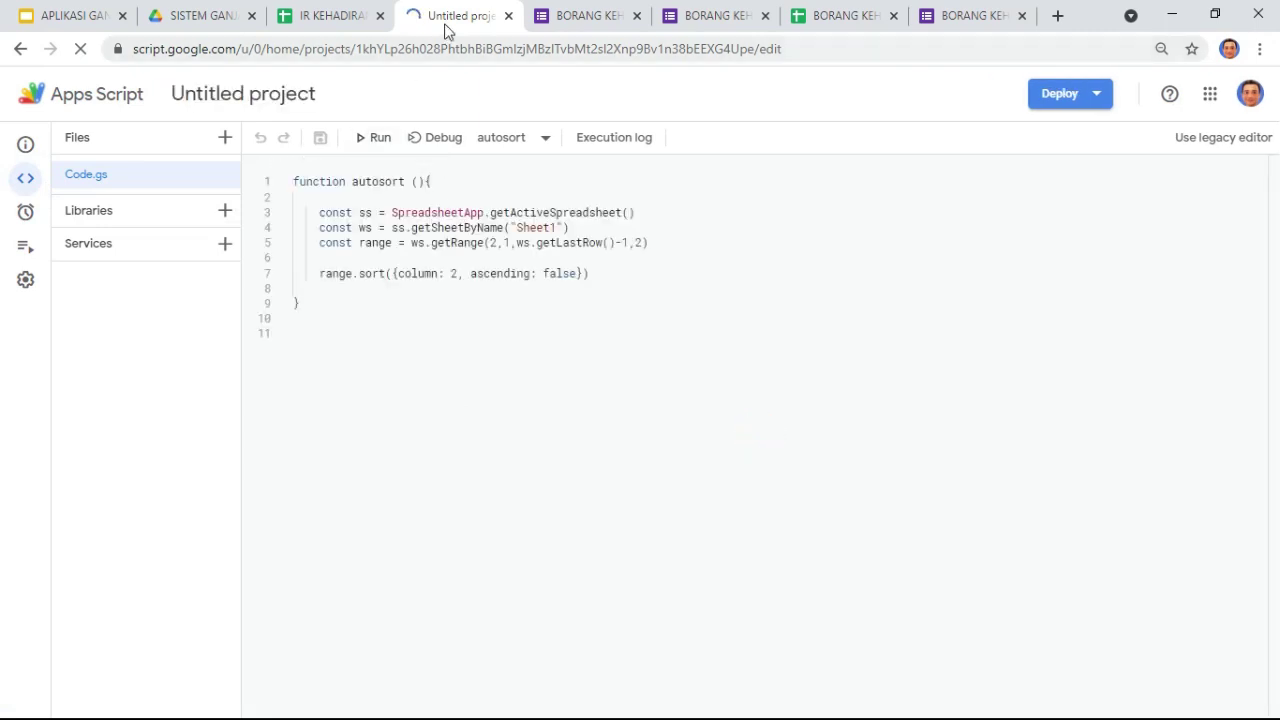
# Step: Rename the Untitled project to AUTOSORT and run its autosort function to completion
pyautogui.click(274, 95)
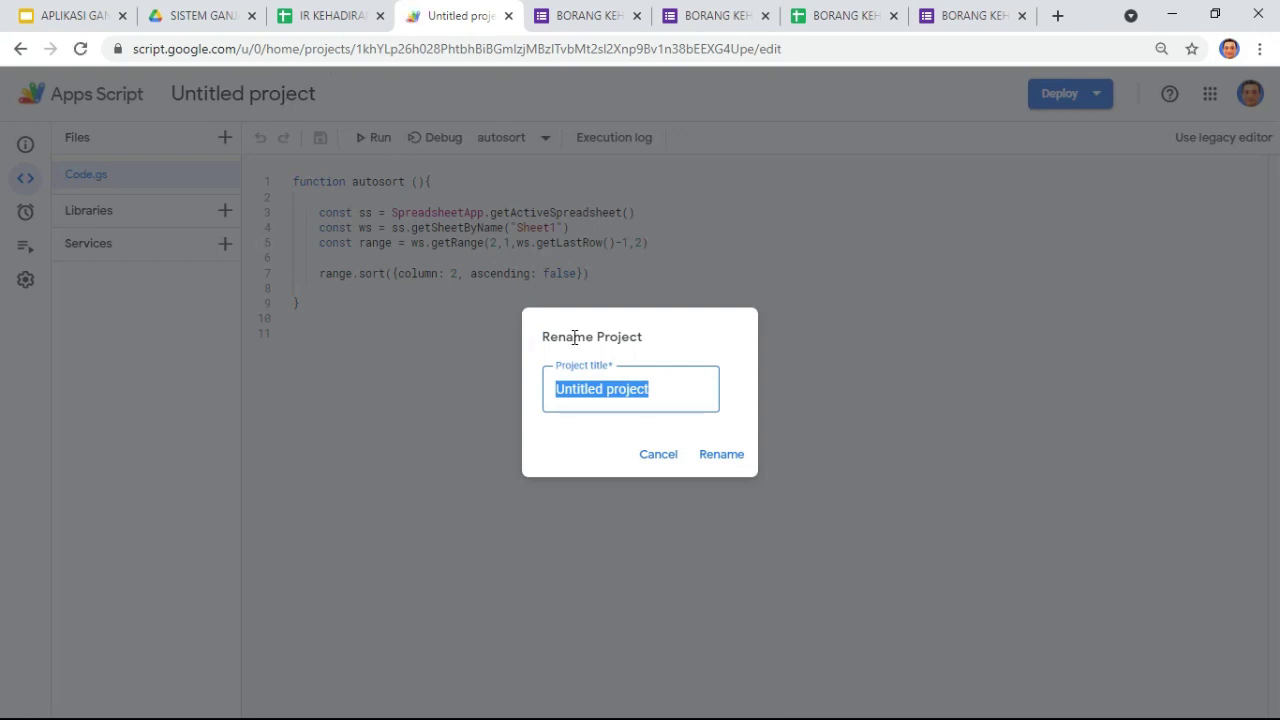
pyautogui.write('AUTOSORT')
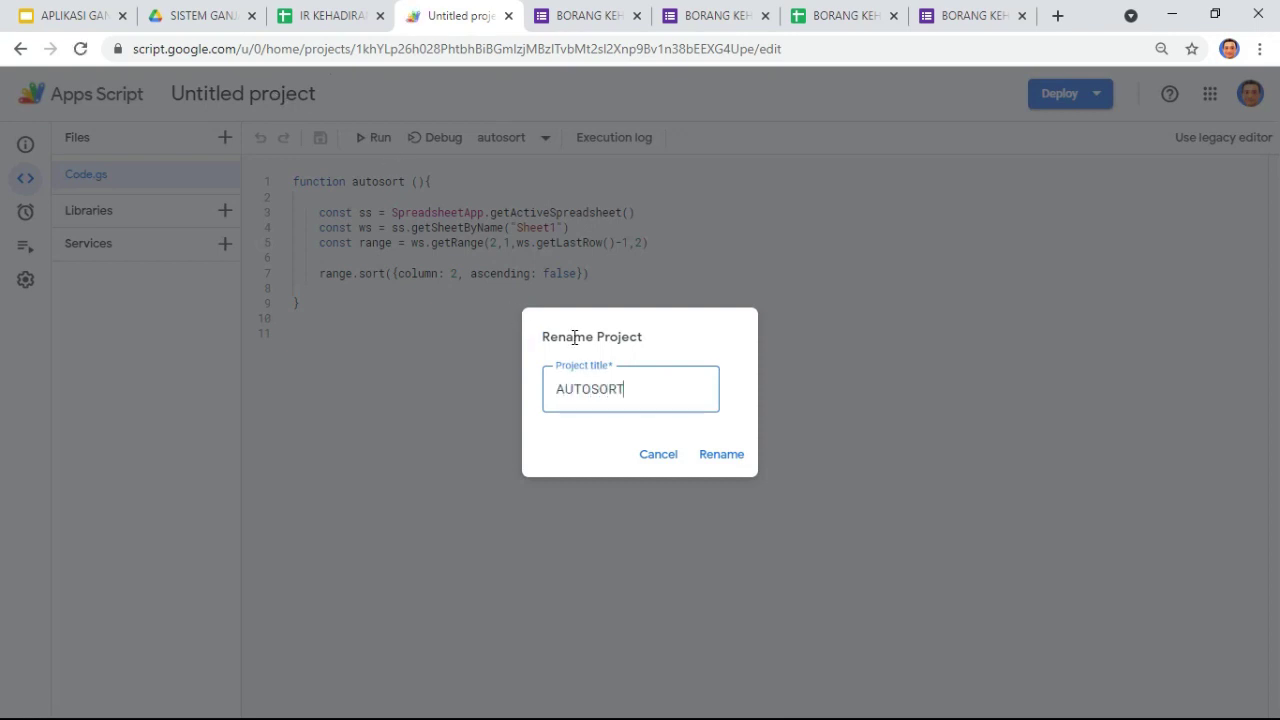
pyautogui.click(724, 455)
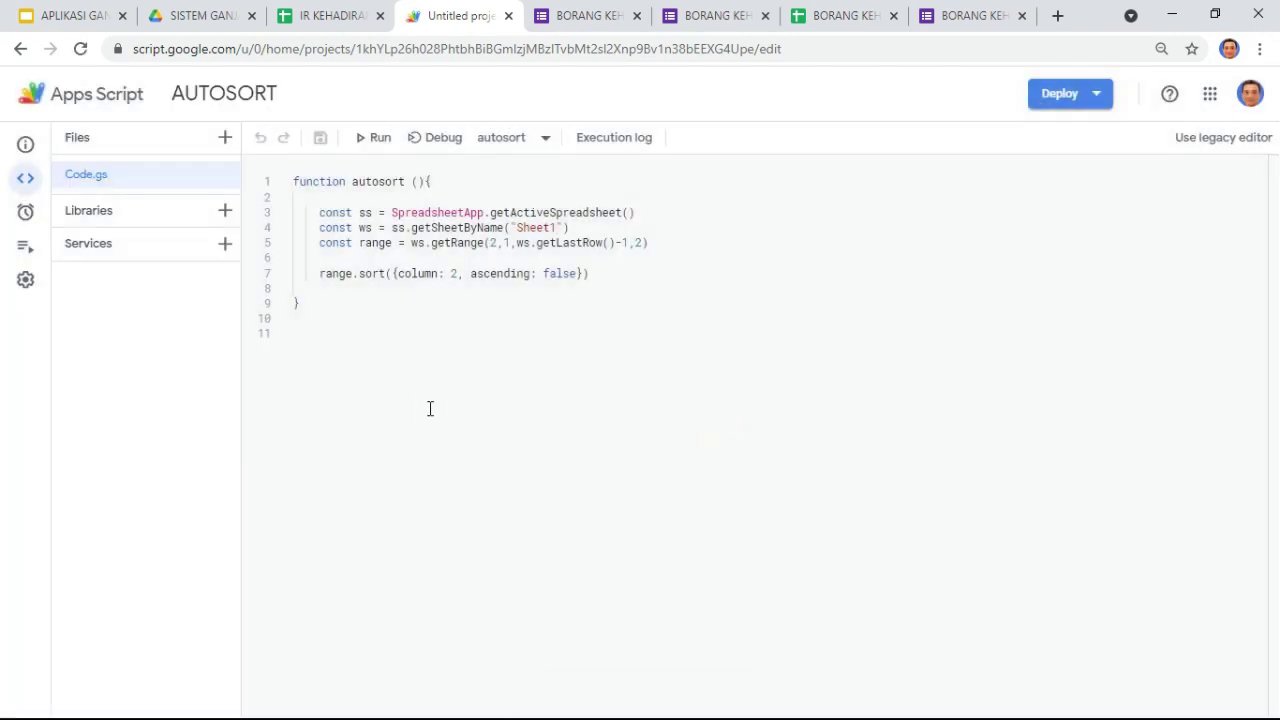
pyautogui.click(372, 140)
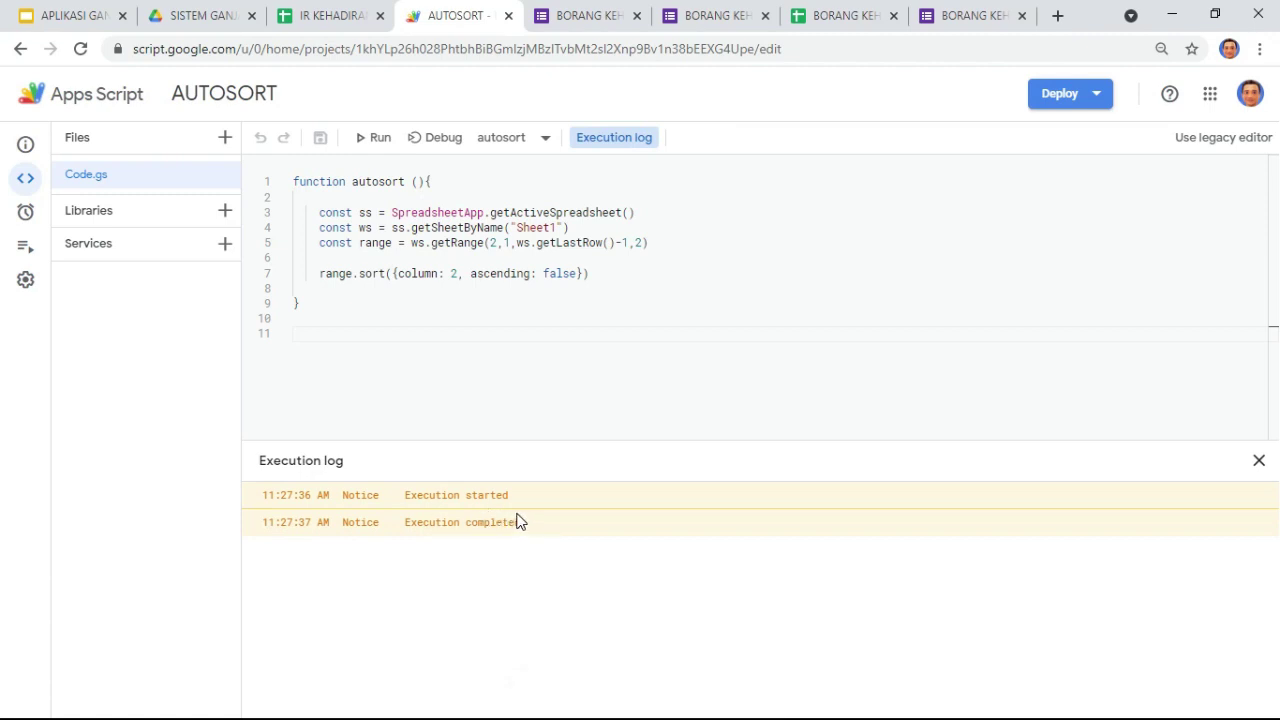
pyautogui.click(314, 15)
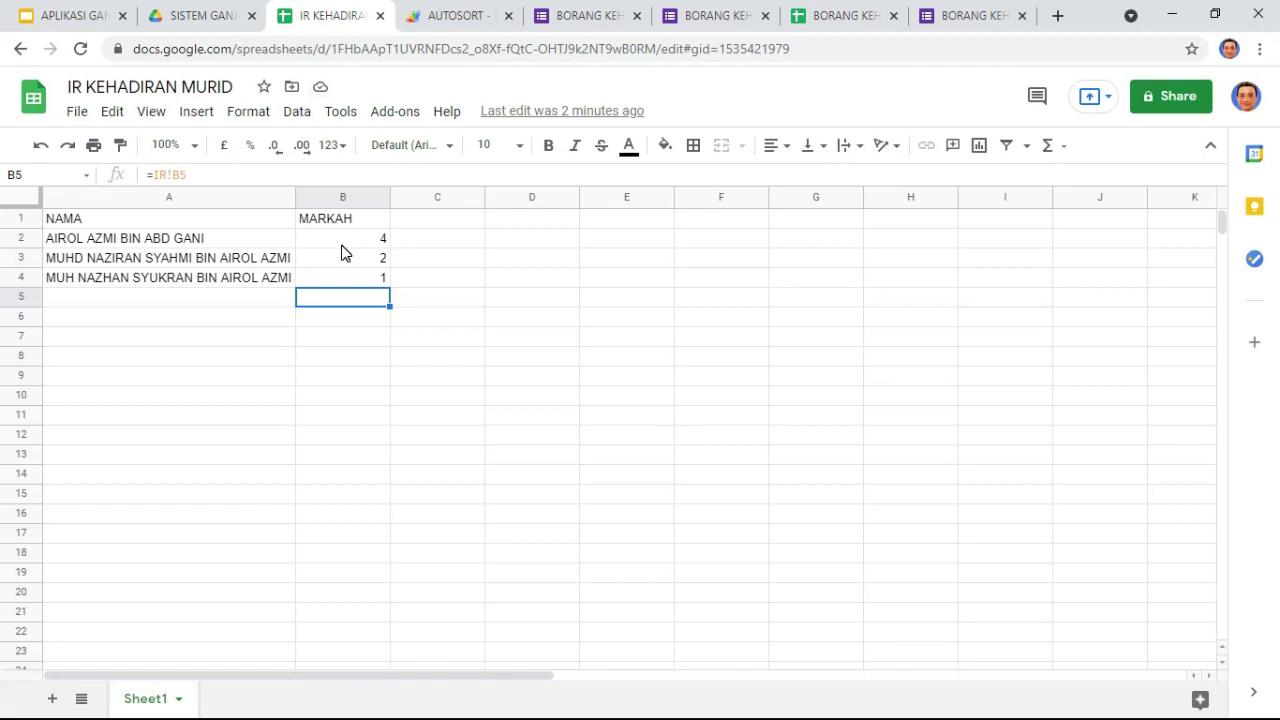
# Step: Check the names and MARKAH scores in columns A and B are sorted highest first
pyautogui.click(350, 241)
pyautogui.click(357, 277)
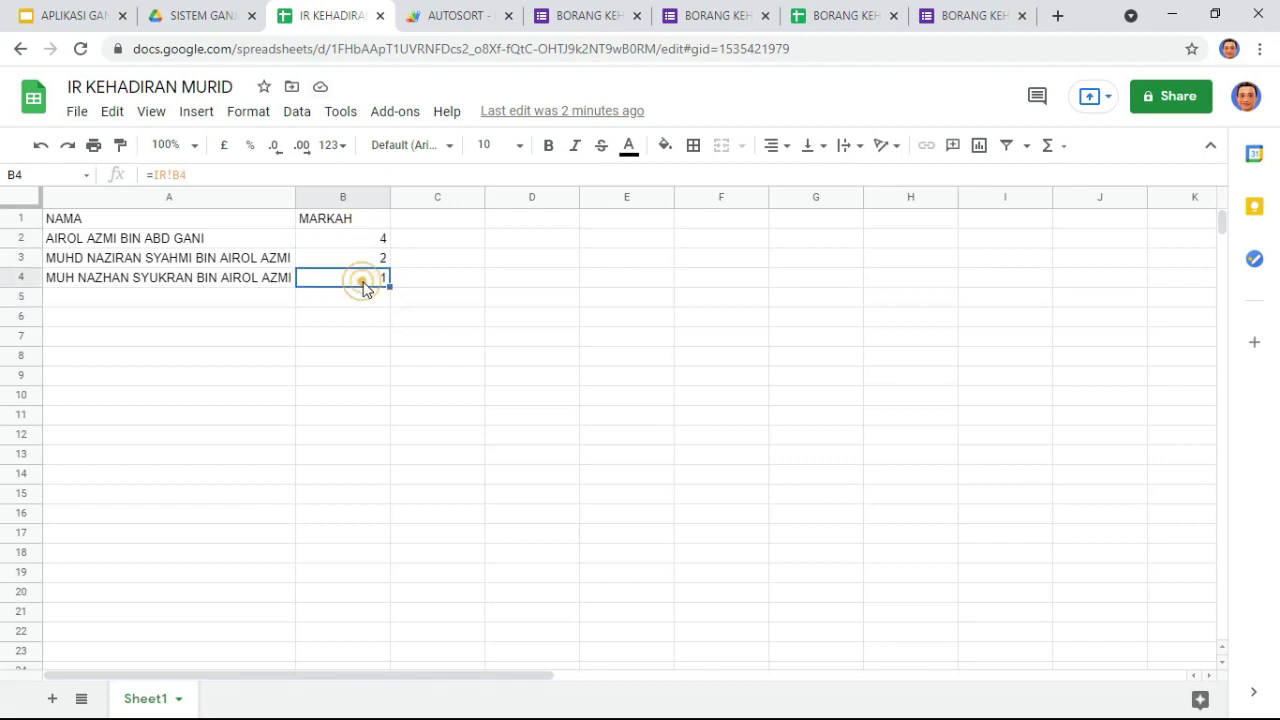
pyautogui.click(200, 261)
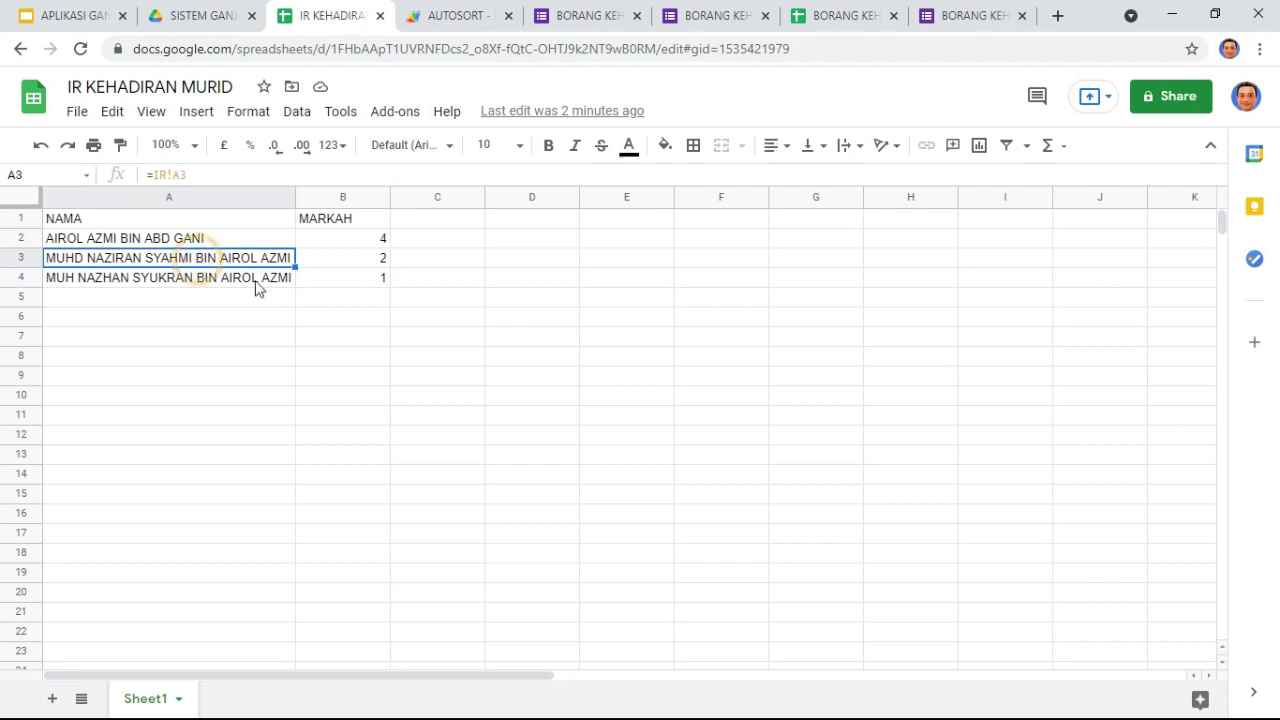
pyautogui.click(355, 264)
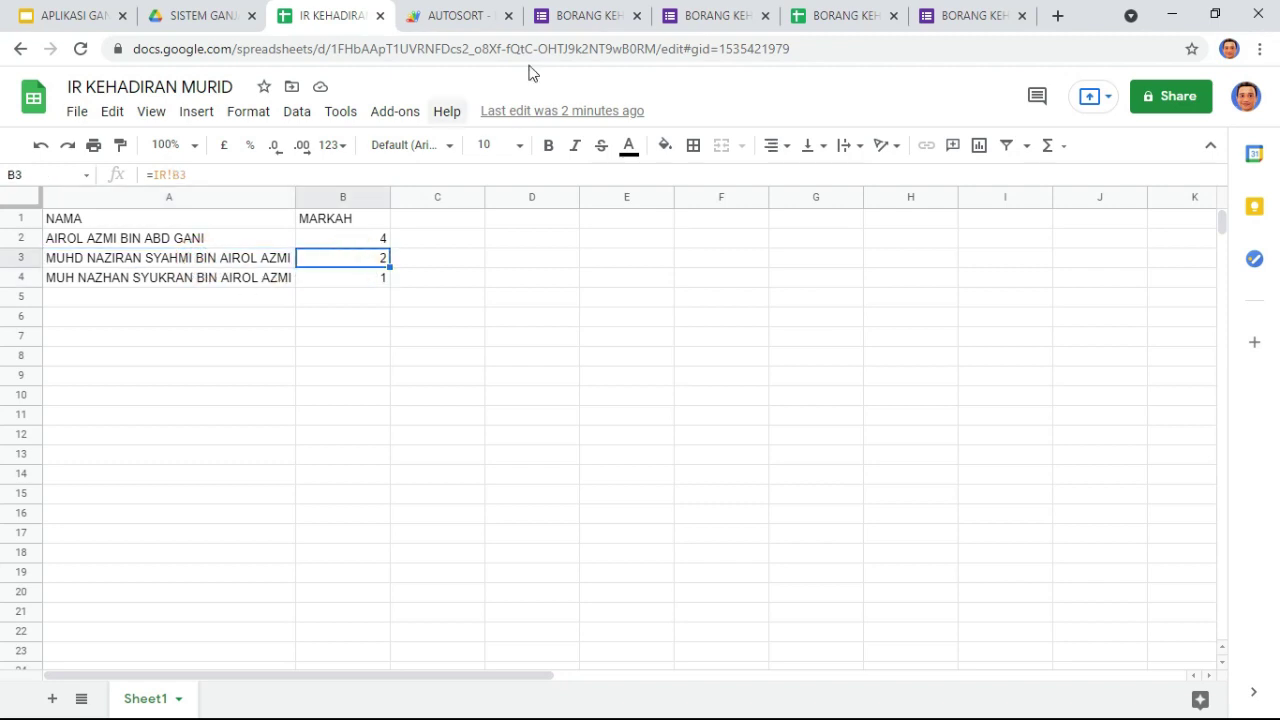
pyautogui.click(700, 17)
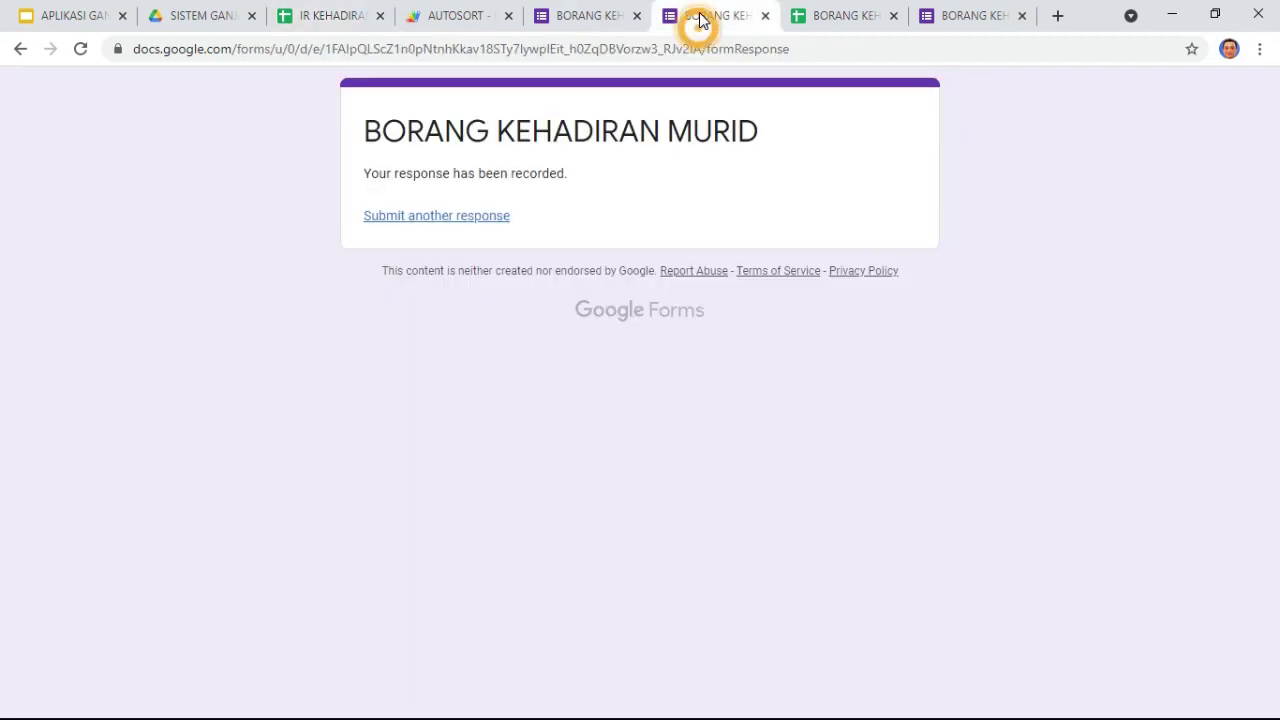
# Step: Submit attendance responses for the second student dated 12 and 13 July 2021
pyautogui.click(1019, 17)
pyautogui.click(472, 216)
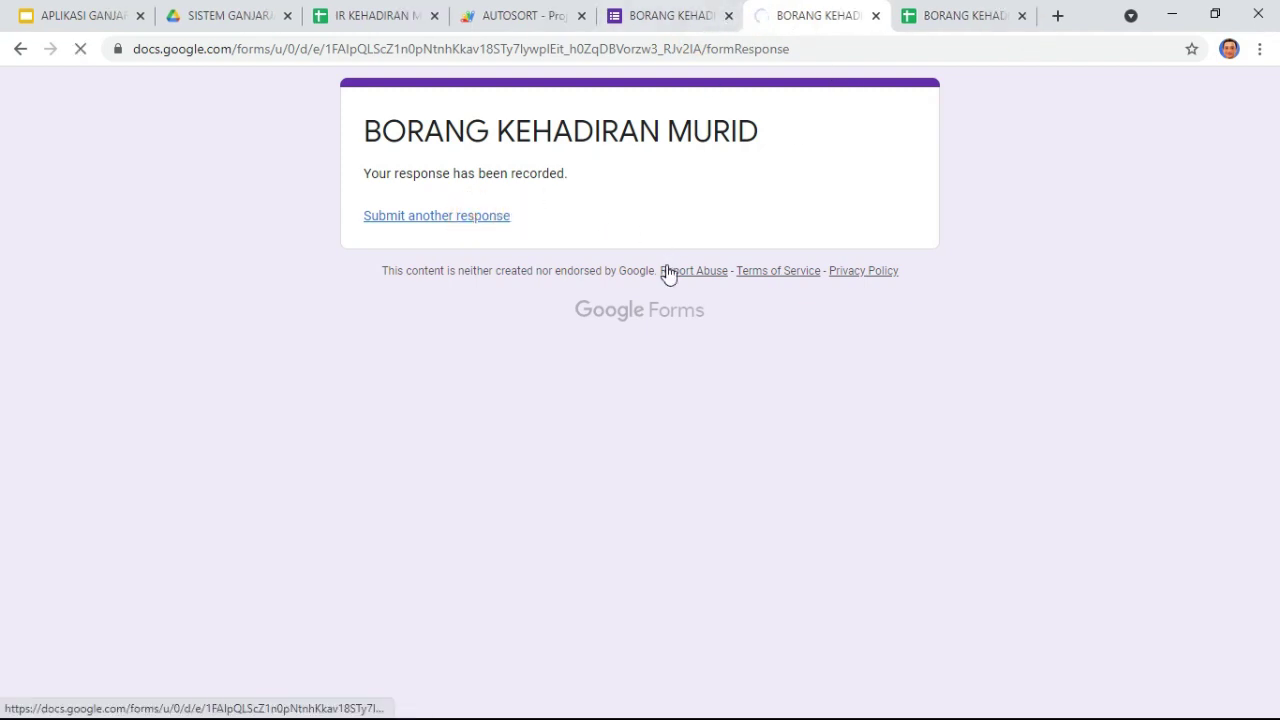
pyautogui.click(466, 216)
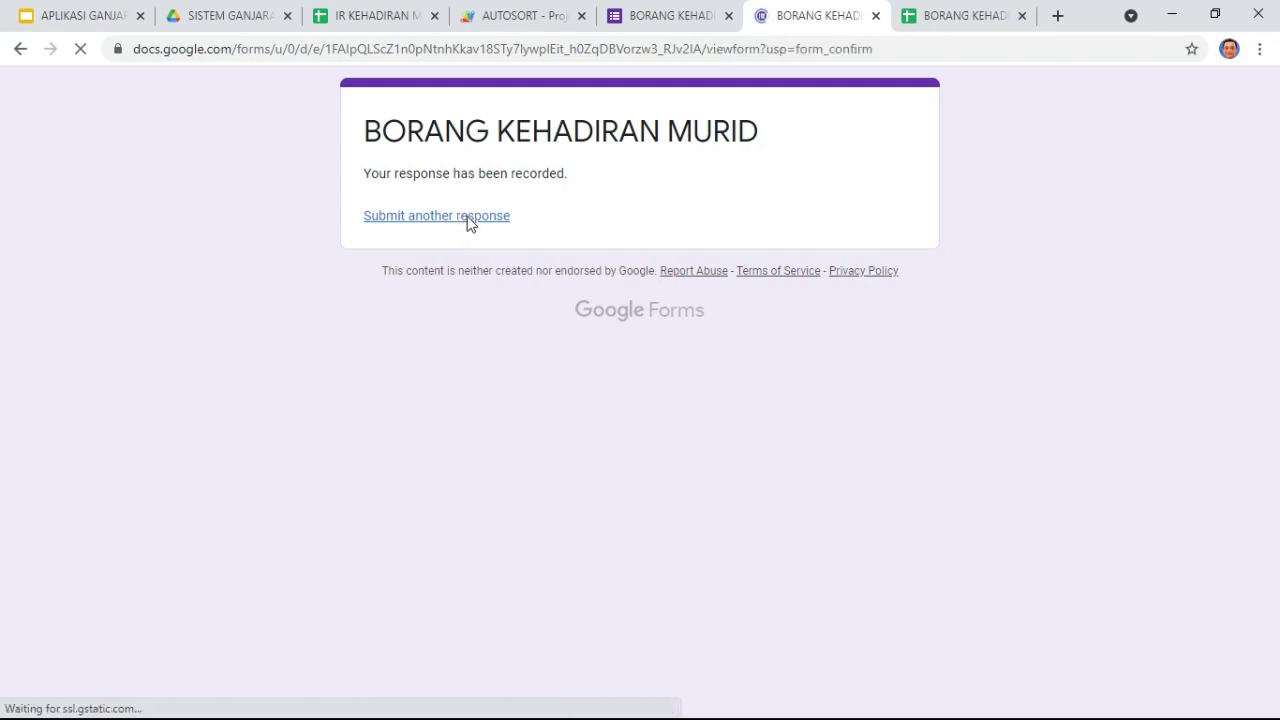
pyautogui.click(472, 302)
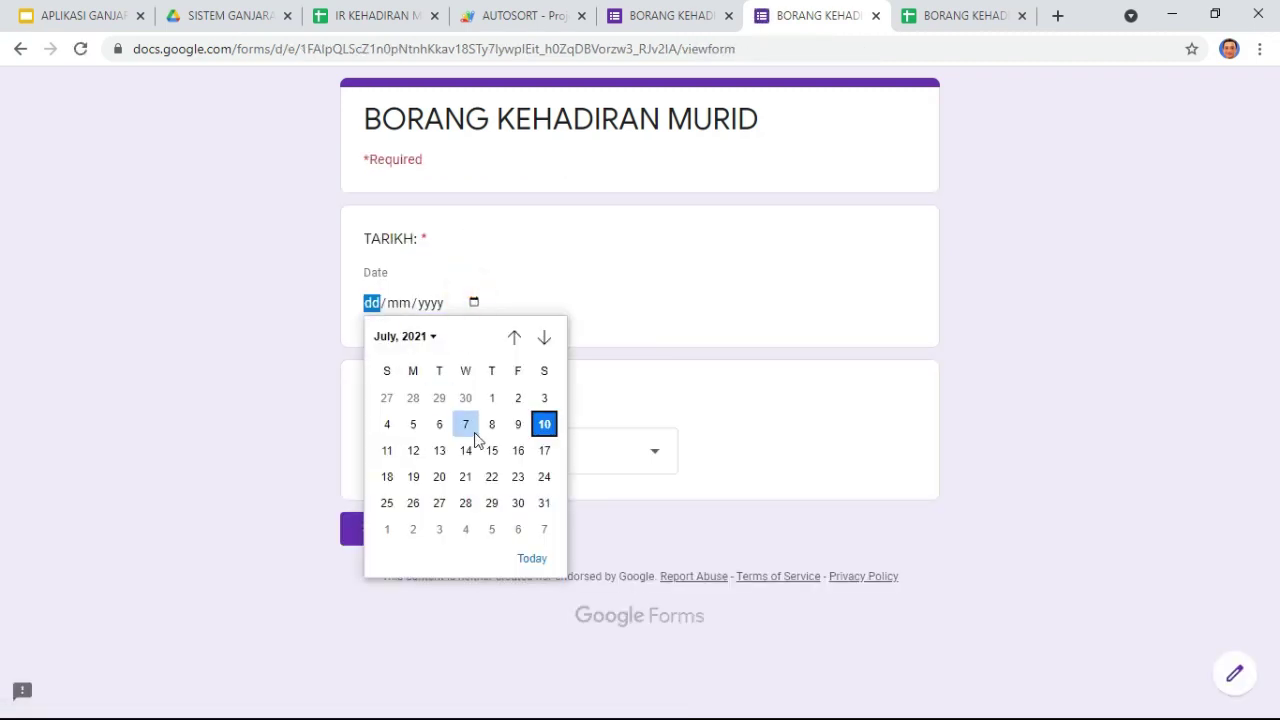
pyautogui.click(409, 455)
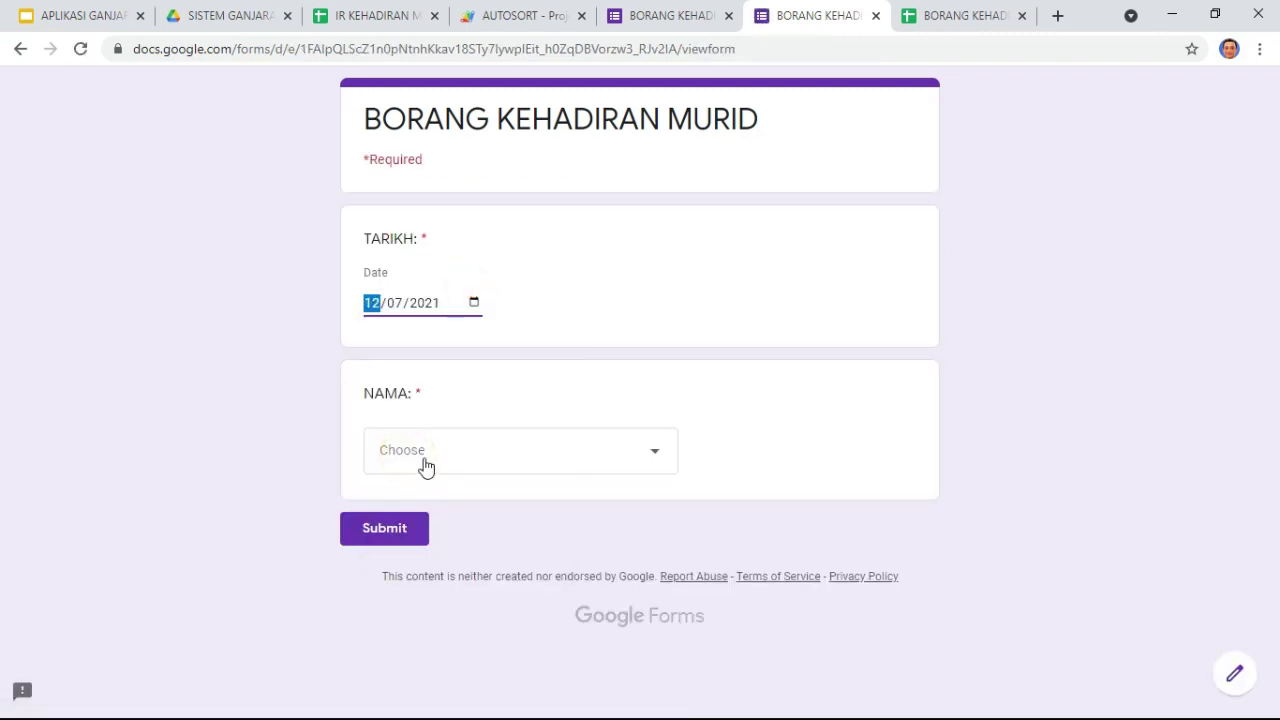
pyautogui.click(423, 460)
pyautogui.click(450, 556)
pyautogui.click(393, 526)
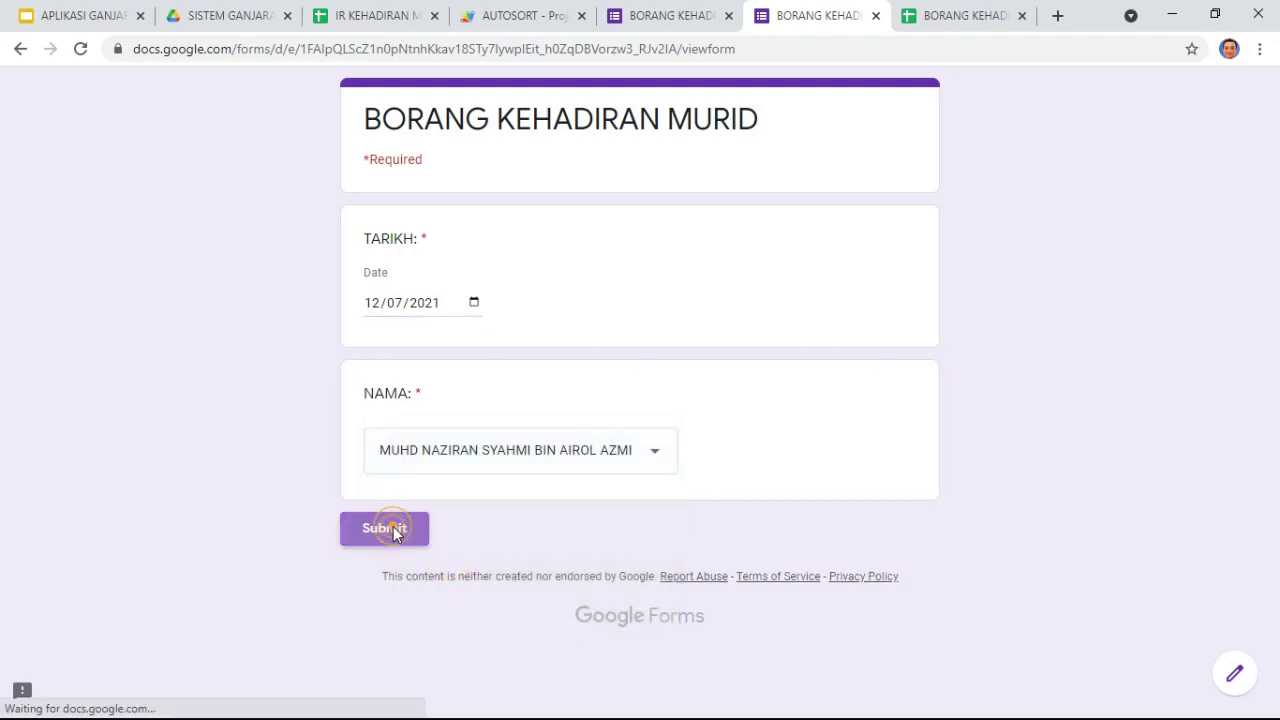
pyautogui.click(472, 302)
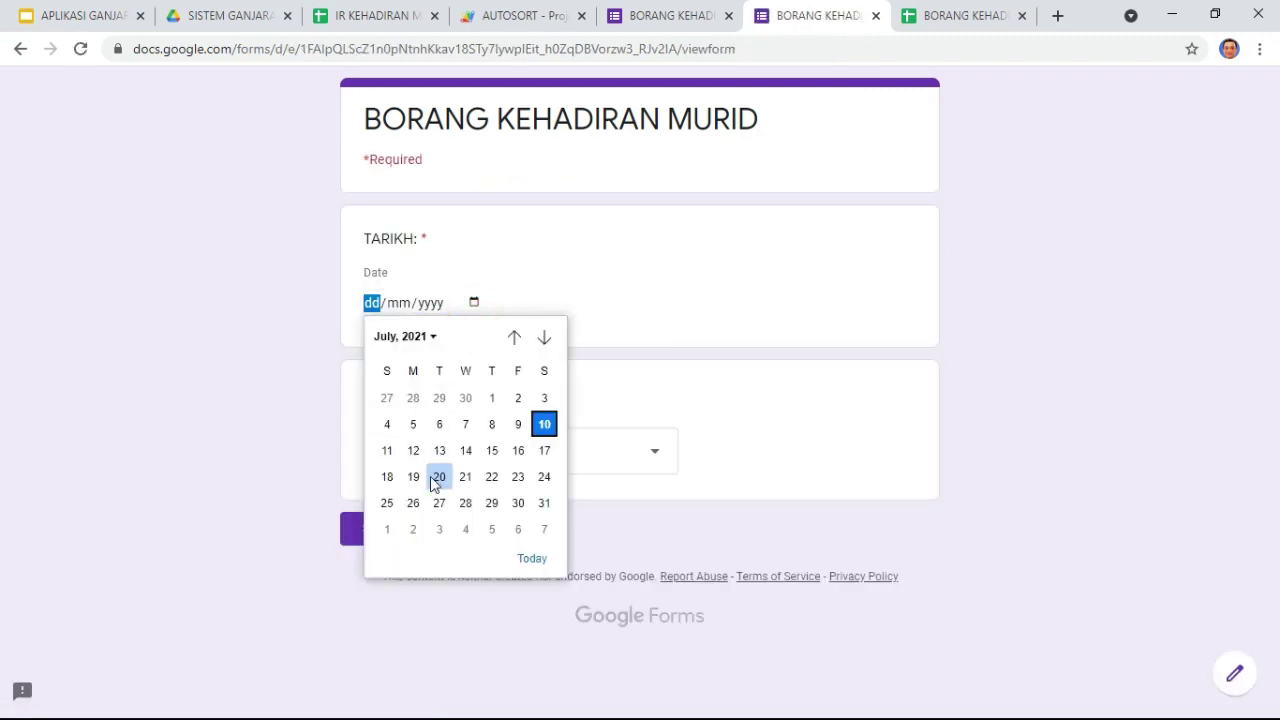
pyautogui.click(439, 451)
pyautogui.click(437, 451)
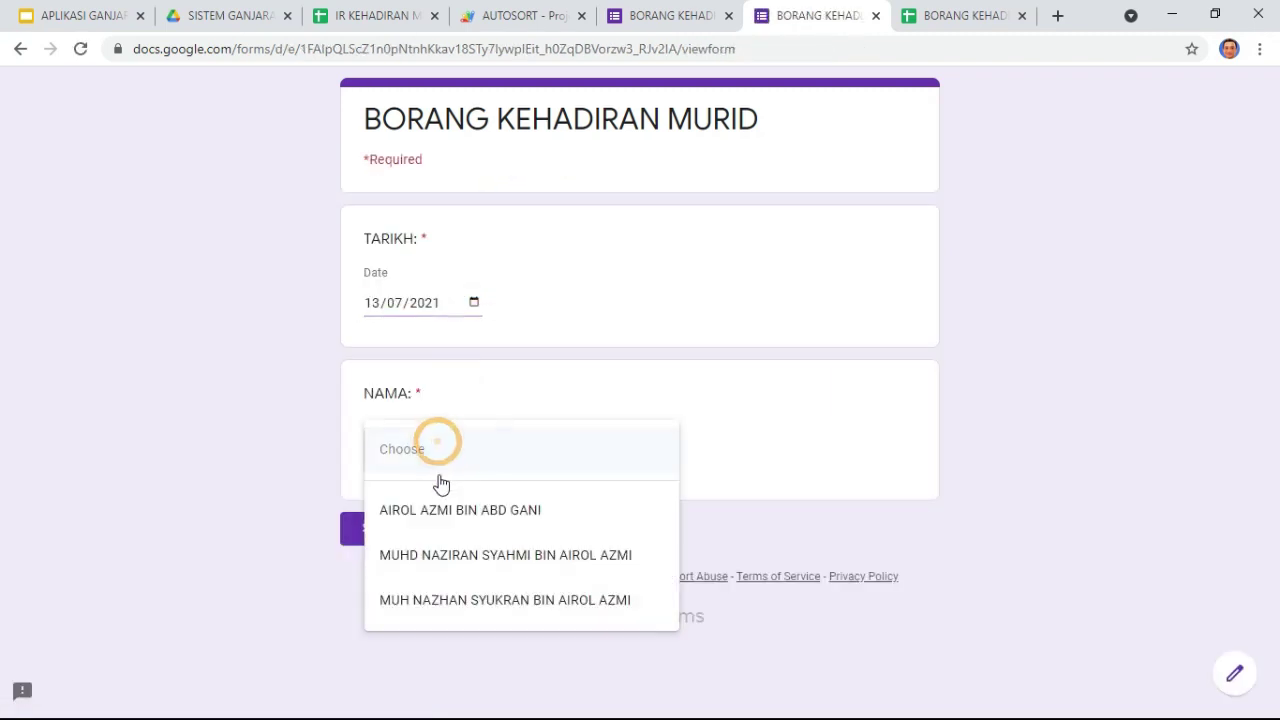
pyautogui.click(452, 551)
pyautogui.click(388, 533)
# Step: Submit two more responses for the second student dated 14 and 15 July 2021
pyautogui.click(493, 218)
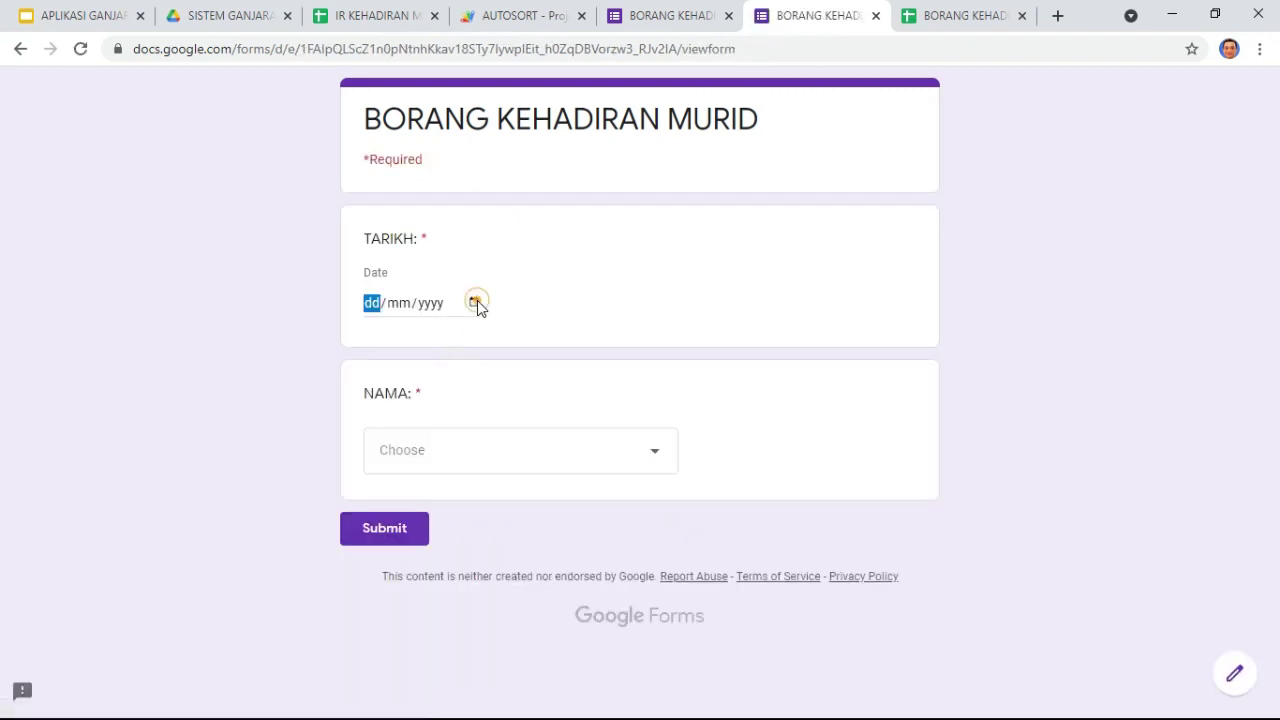
pyautogui.click(474, 302)
pyautogui.click(465, 451)
pyautogui.click(458, 462)
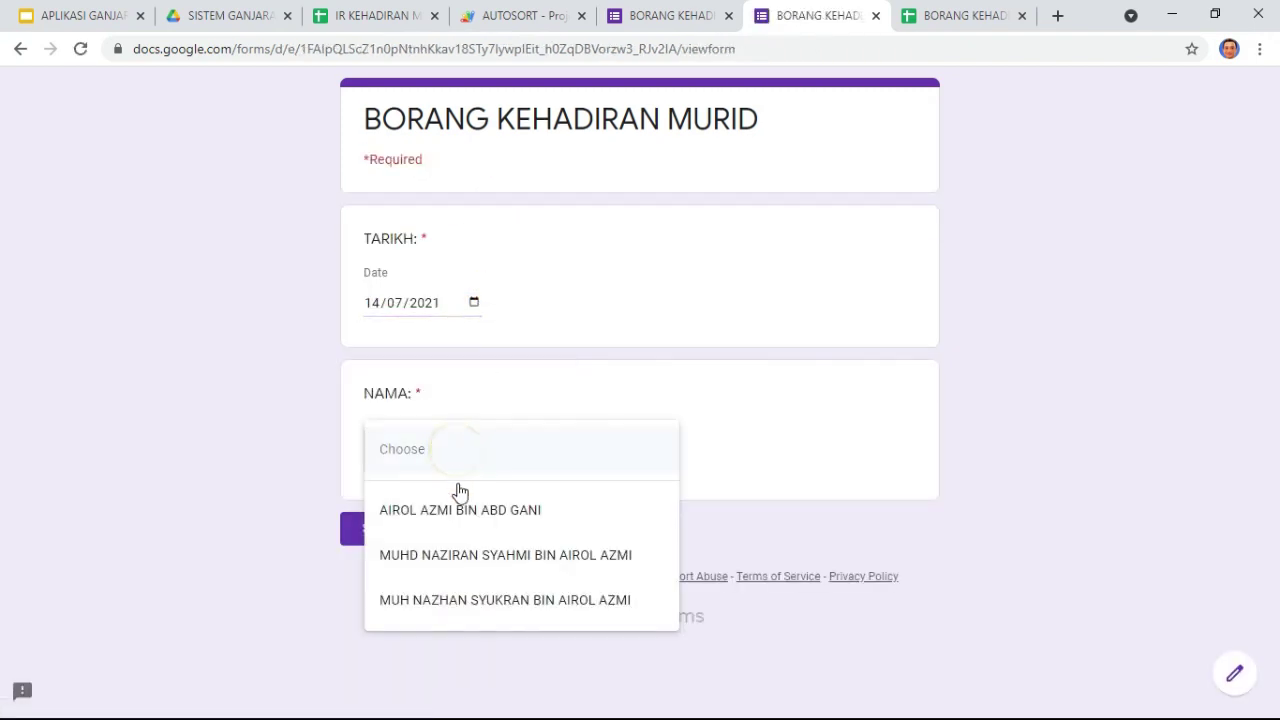
pyautogui.click(467, 551)
pyautogui.click(390, 528)
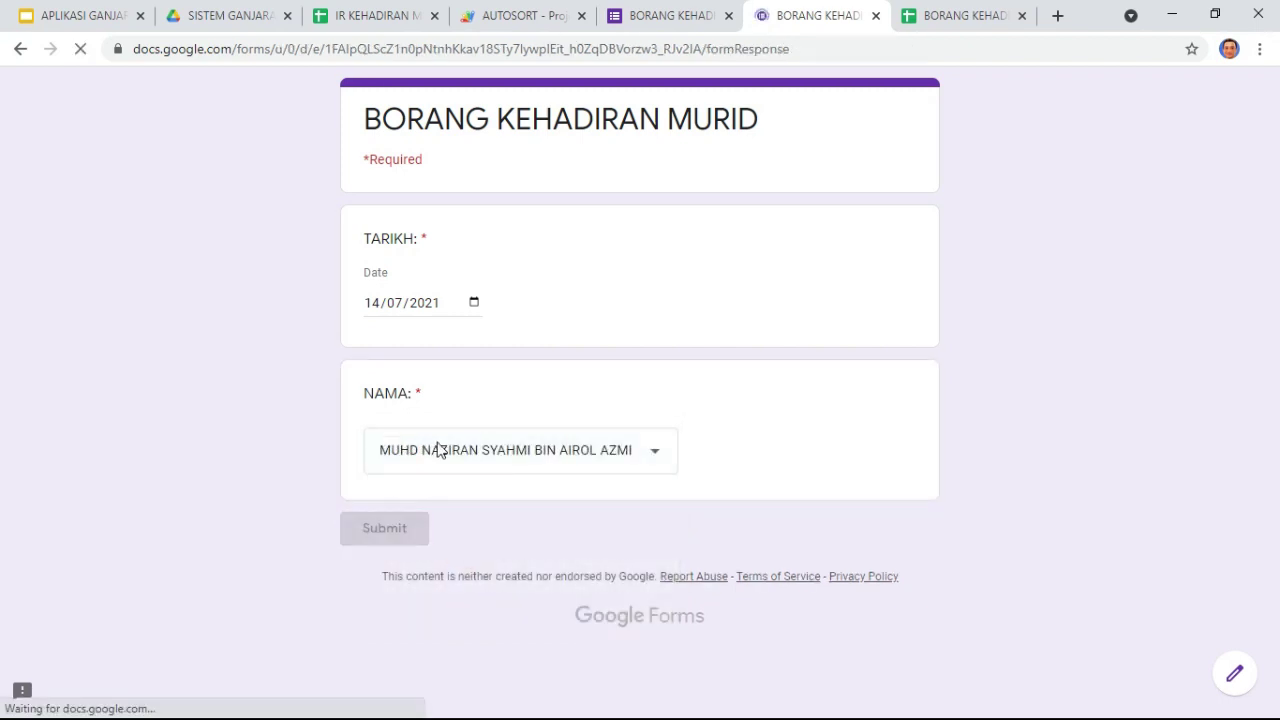
pyautogui.click(442, 217)
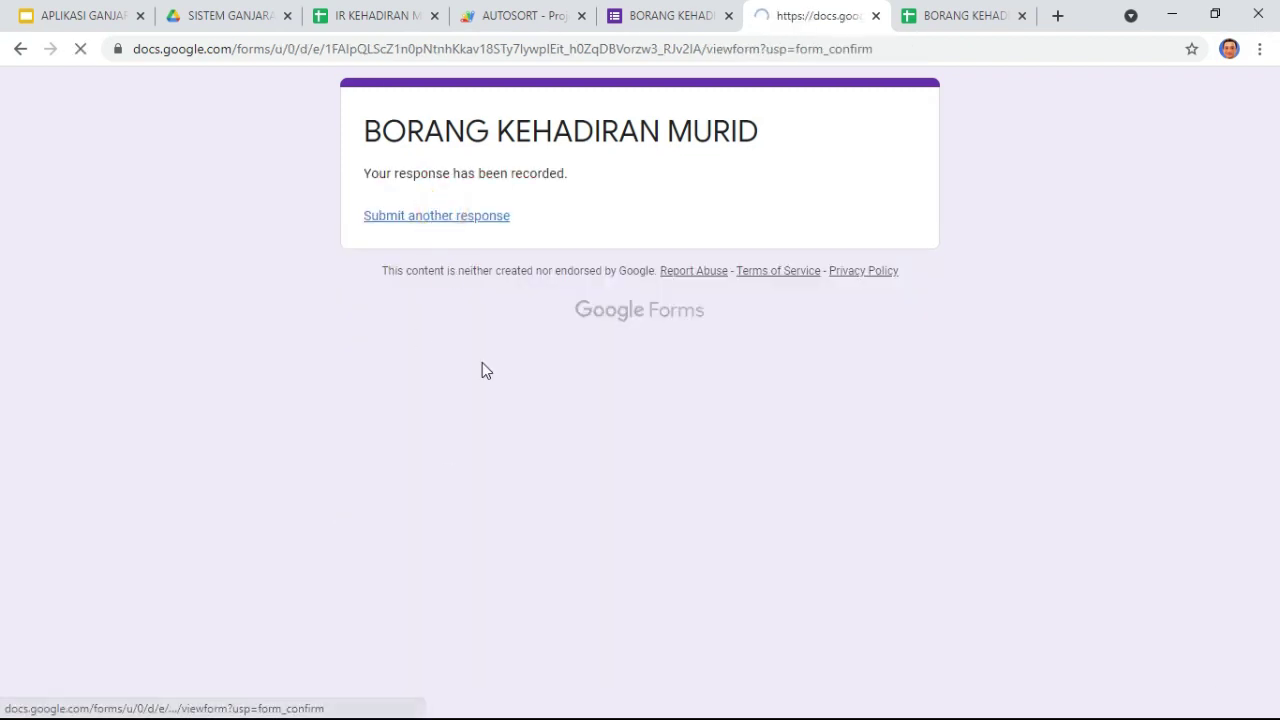
pyautogui.click(473, 302)
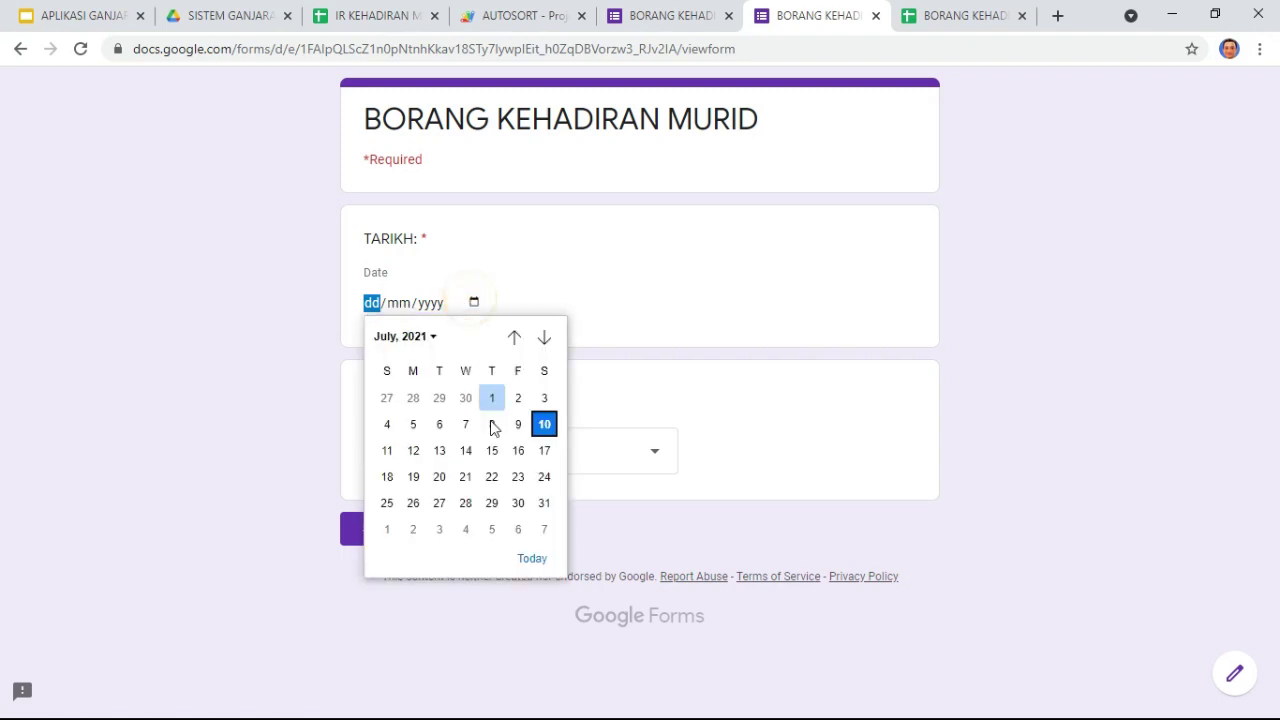
pyautogui.click(492, 451)
pyautogui.click(446, 450)
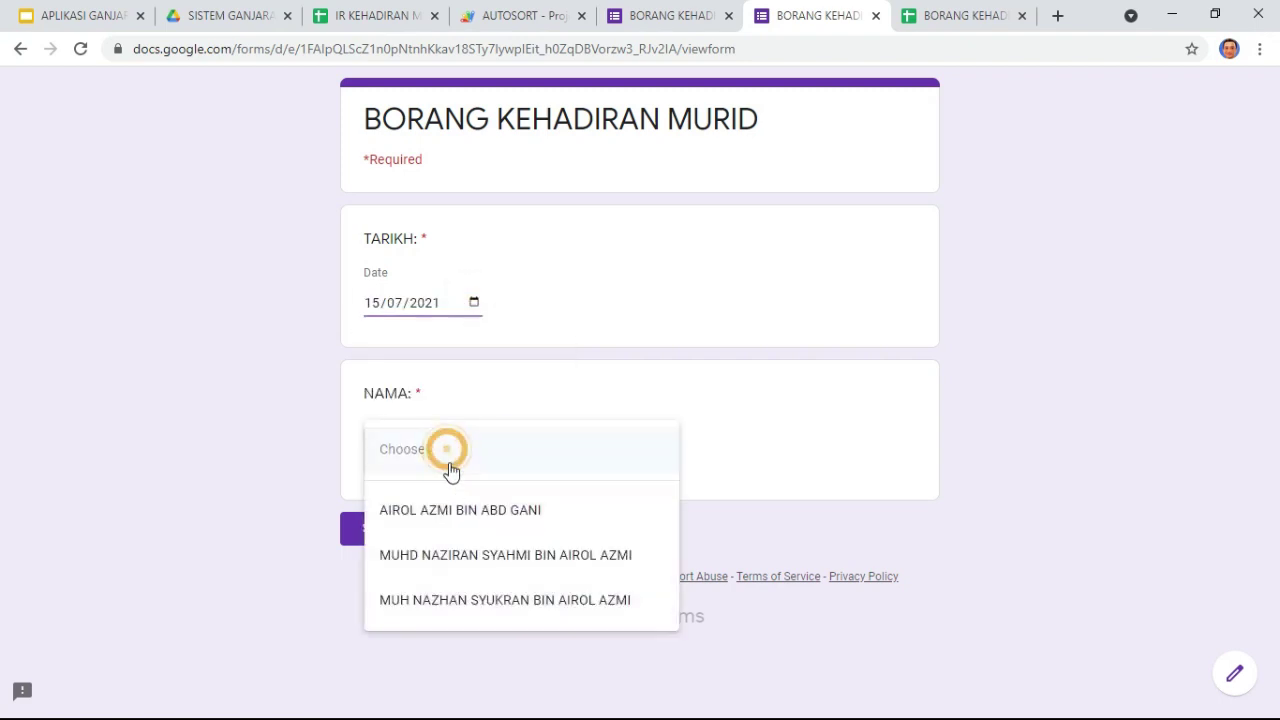
pyautogui.click(462, 553)
pyautogui.click(386, 526)
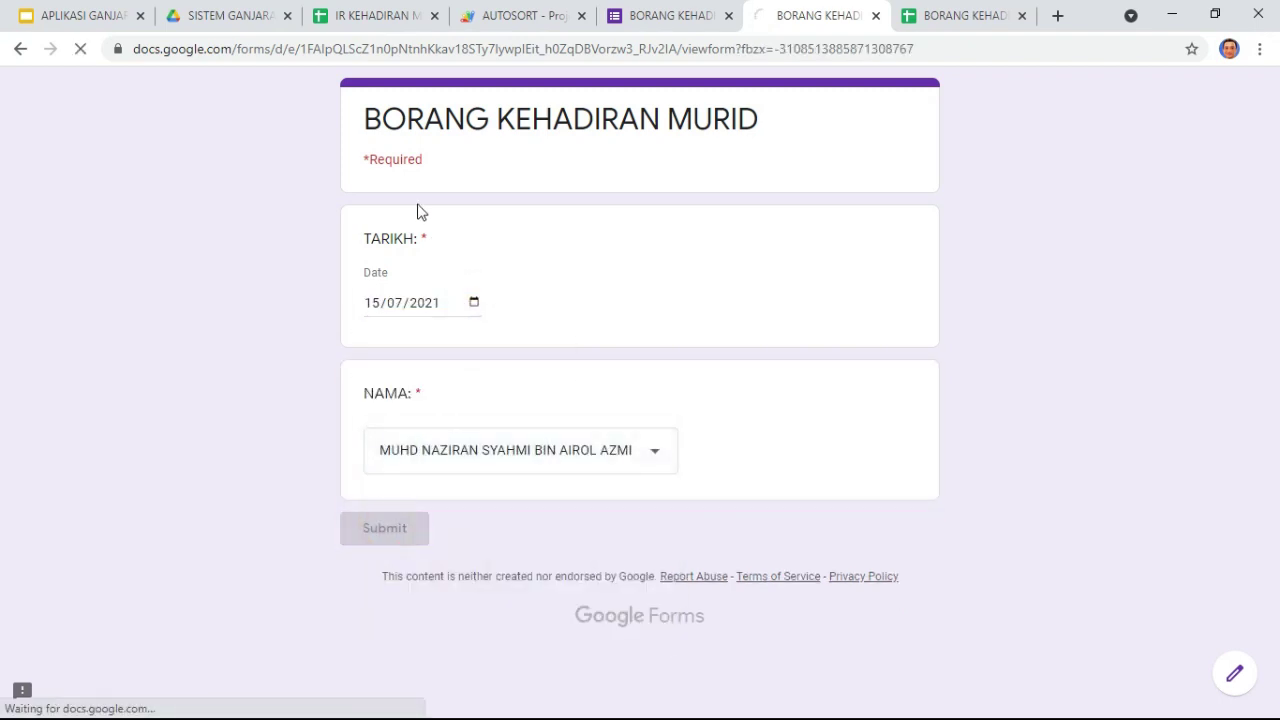
pyautogui.click(371, 20)
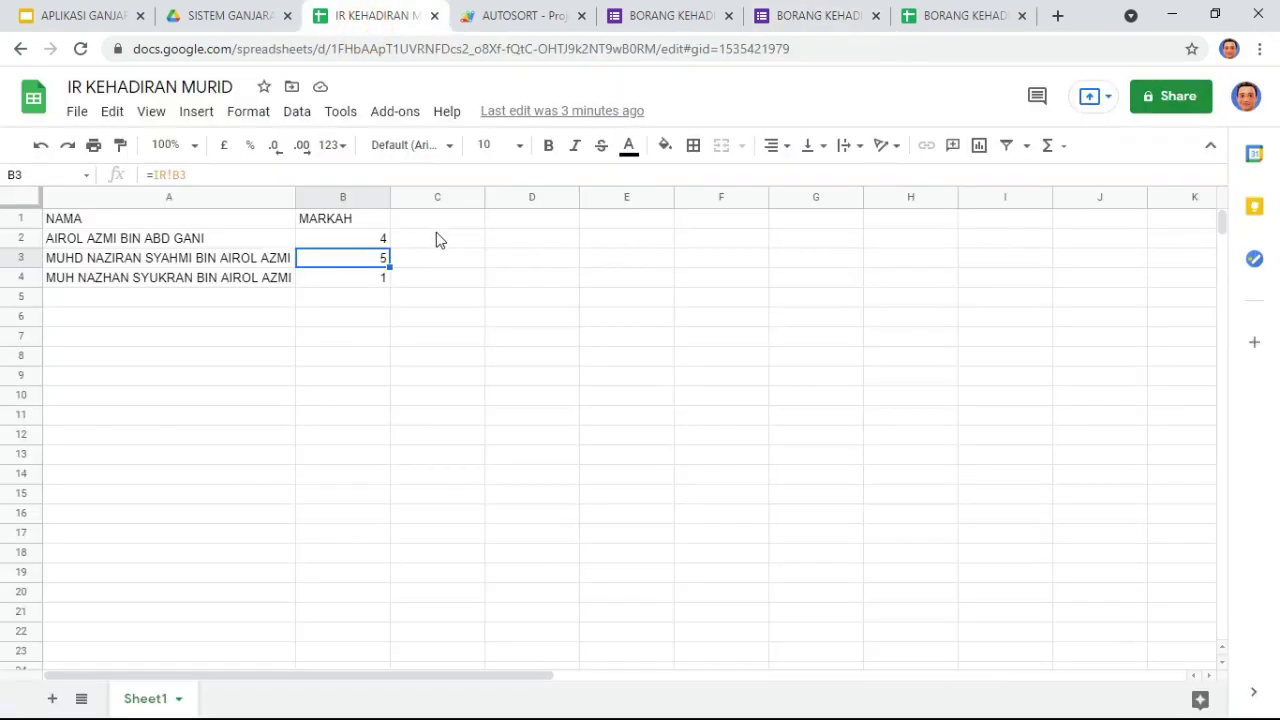
# Step: Check the =IR!B3 formula in B3, where the second student's MARKAH now reads 6
pyautogui.click(469, 297)
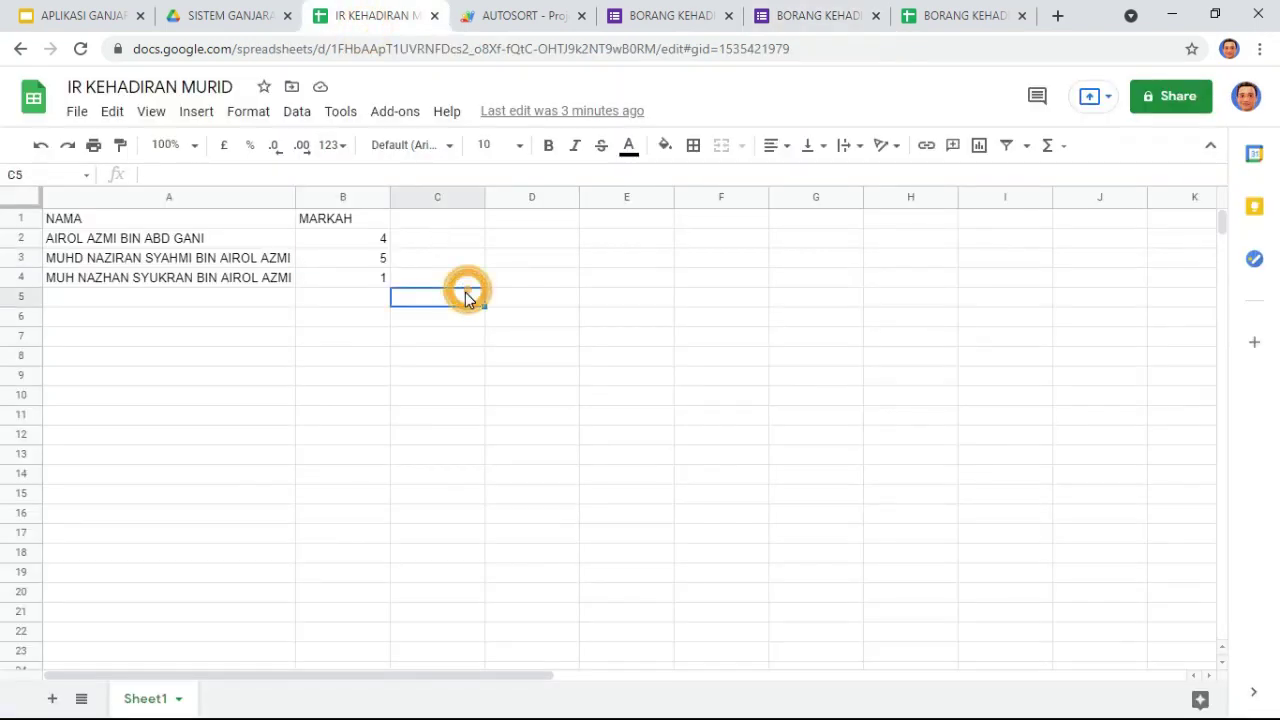
pyautogui.click(372, 258)
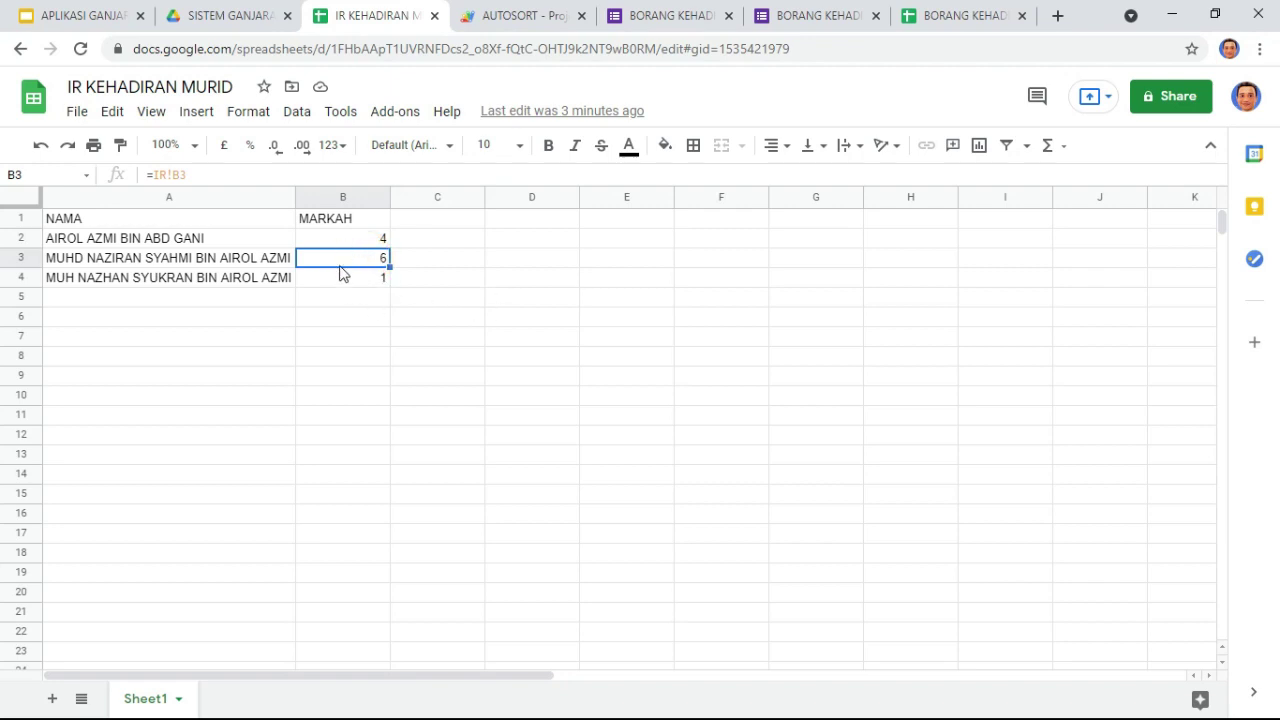
pyautogui.click(512, 15)
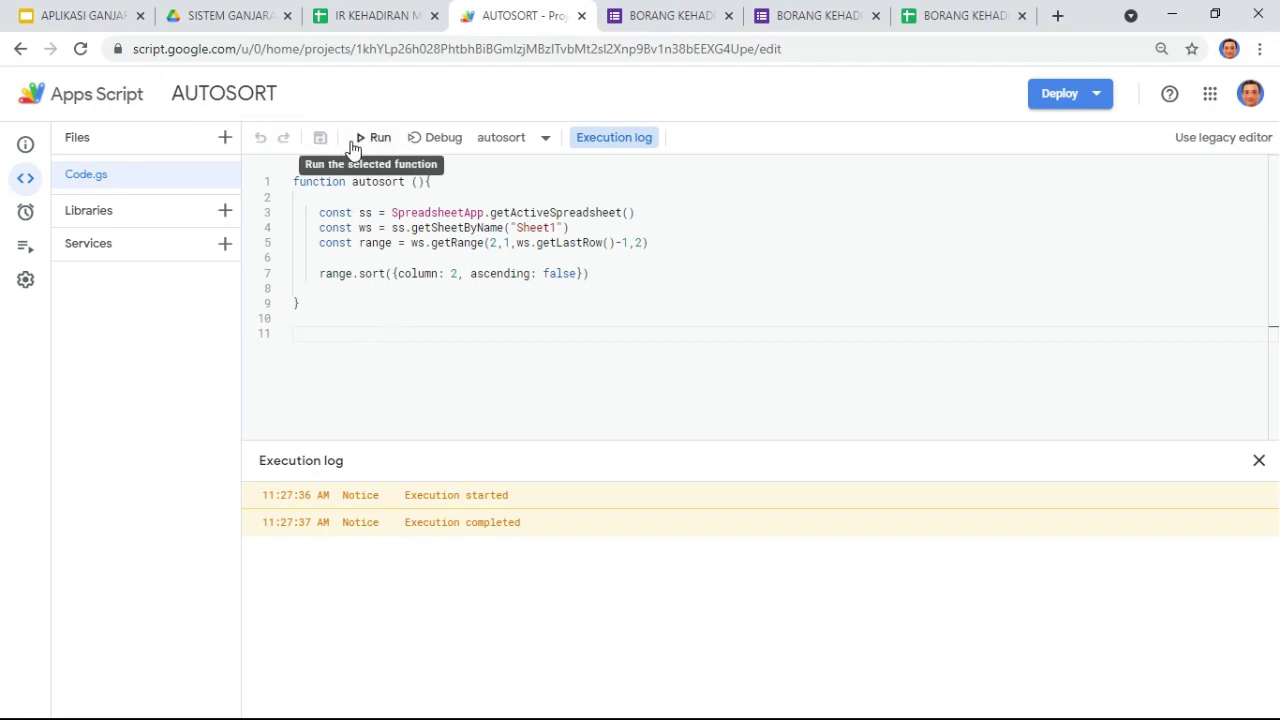
# Step: Open the Triggers page from the AUTOSORT project's left navigation rail
pyautogui.moveTo(27, 254)
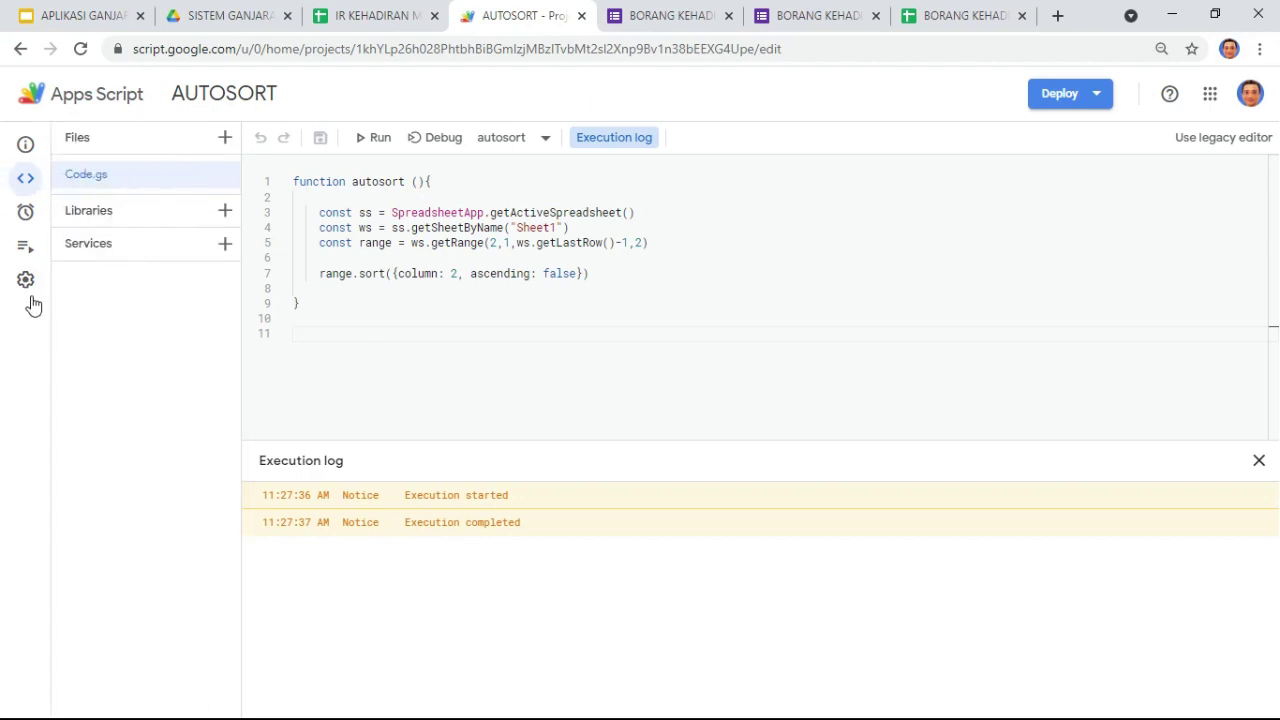
pyautogui.moveTo(28, 290)
pyautogui.click(78, 218)
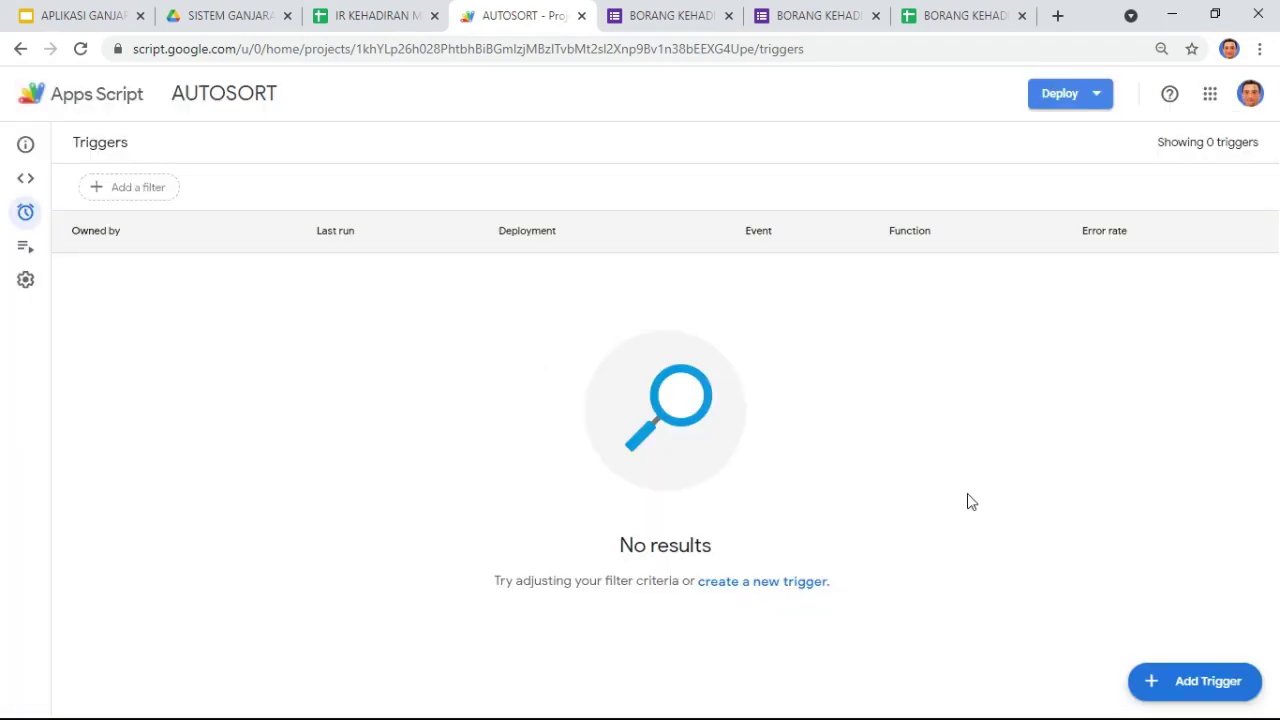
# Step: Save a Time-driven, Minutes timer, Every minute trigger for autosort with weekly failure notifications
pyautogui.click(1182, 690)
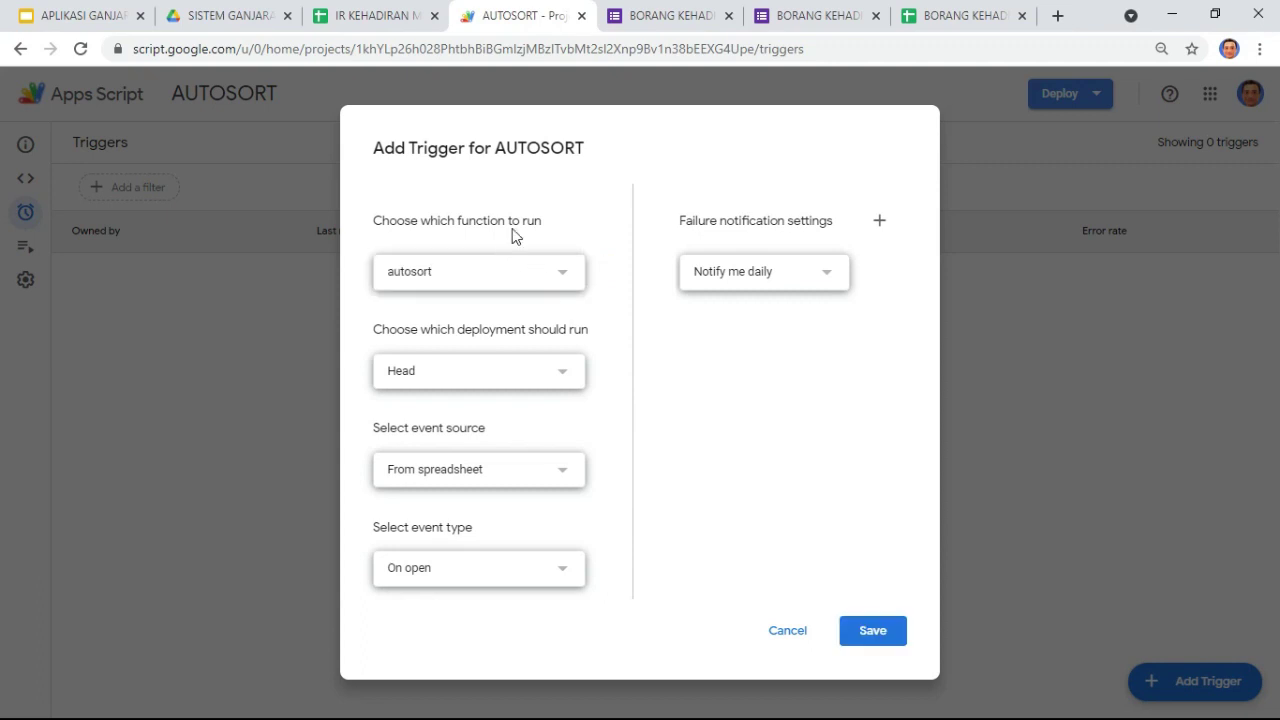
pyautogui.click(552, 477)
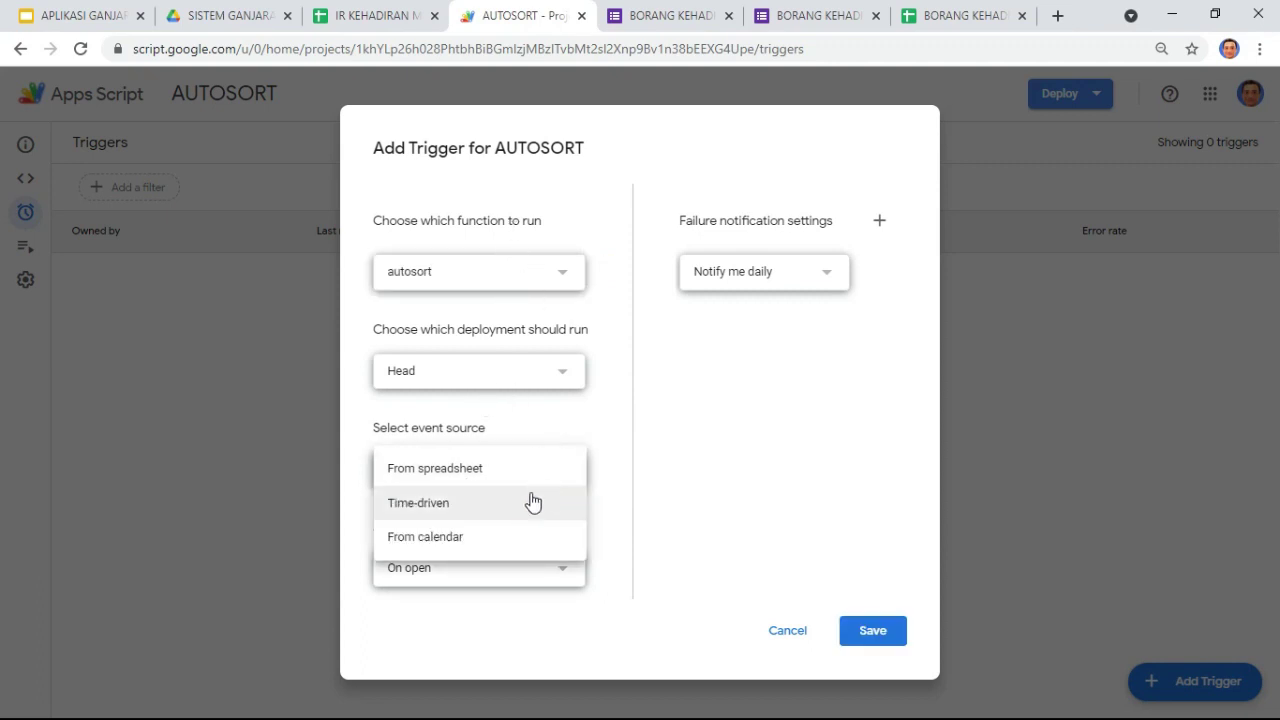
pyautogui.click(521, 512)
pyautogui.scroll(-2, 581, 509)
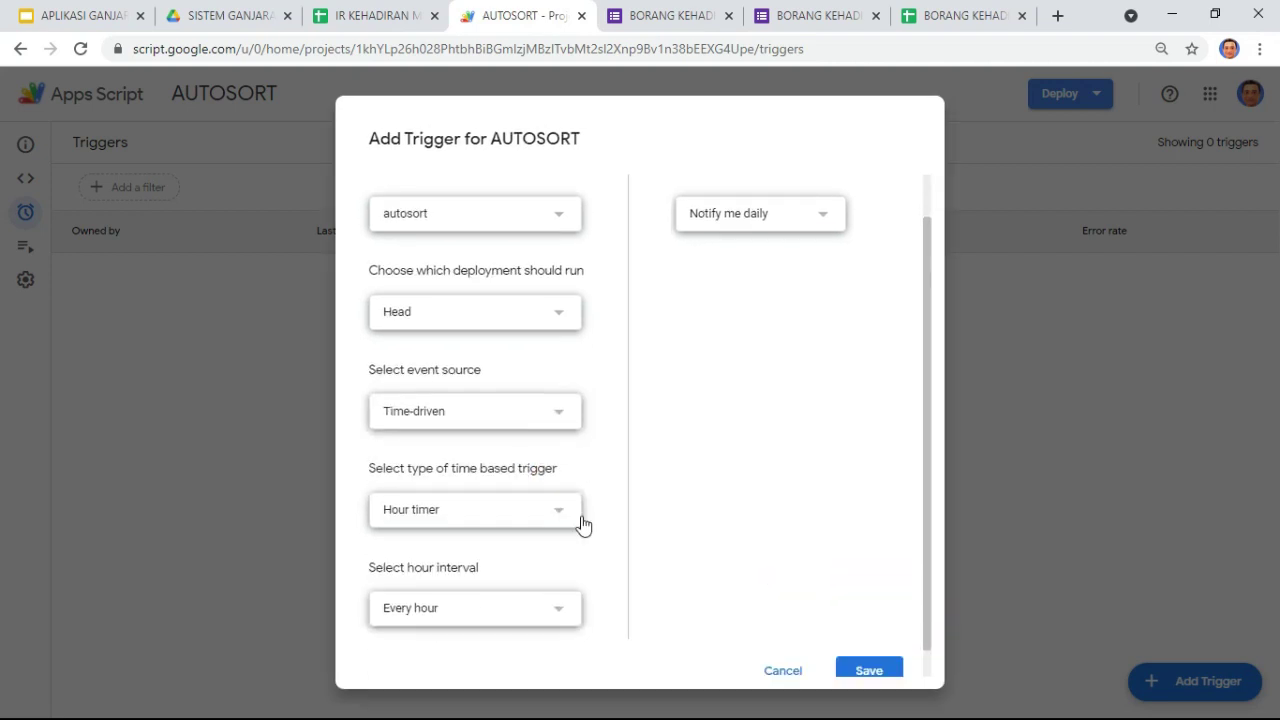
pyautogui.click(546, 482)
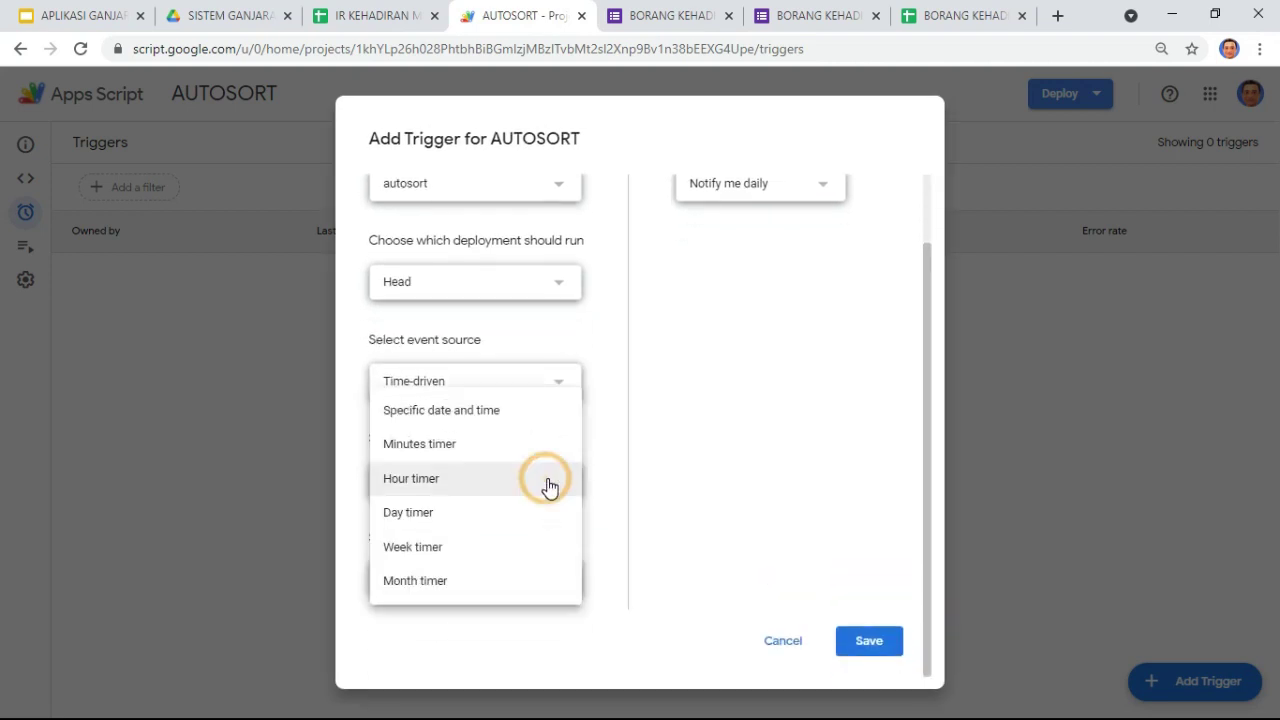
pyautogui.click(453, 448)
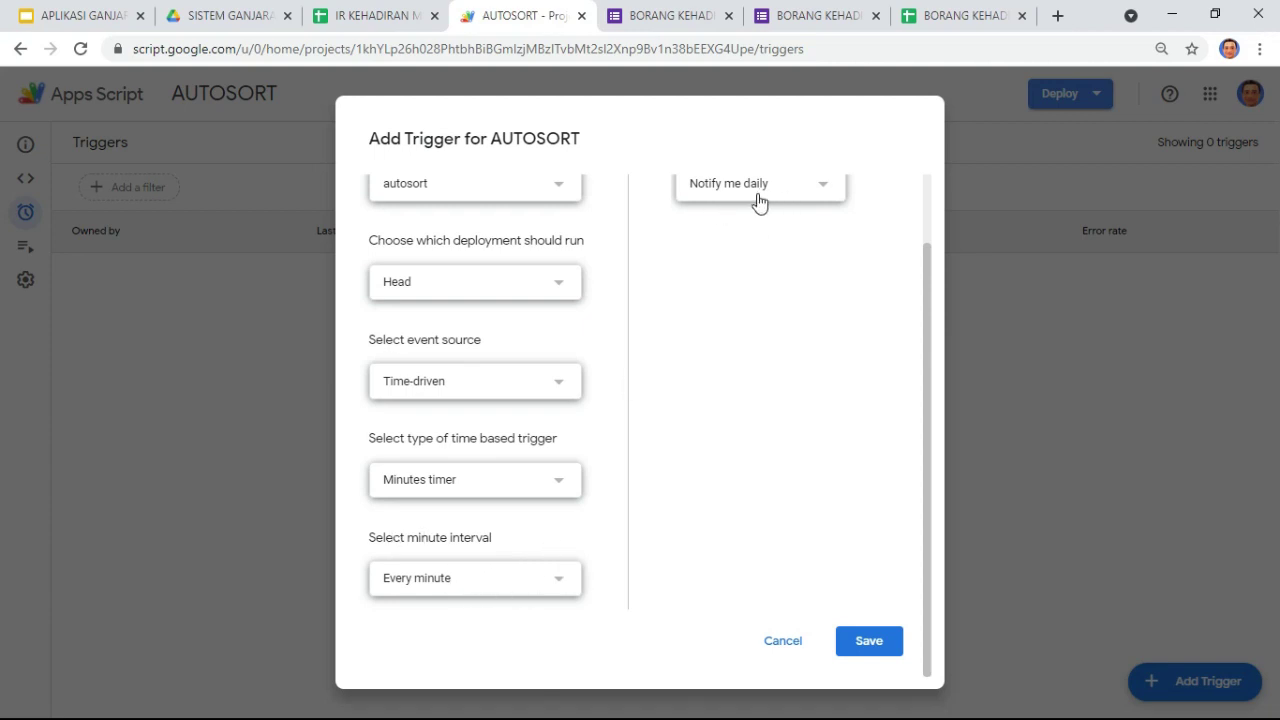
pyautogui.click(816, 191)
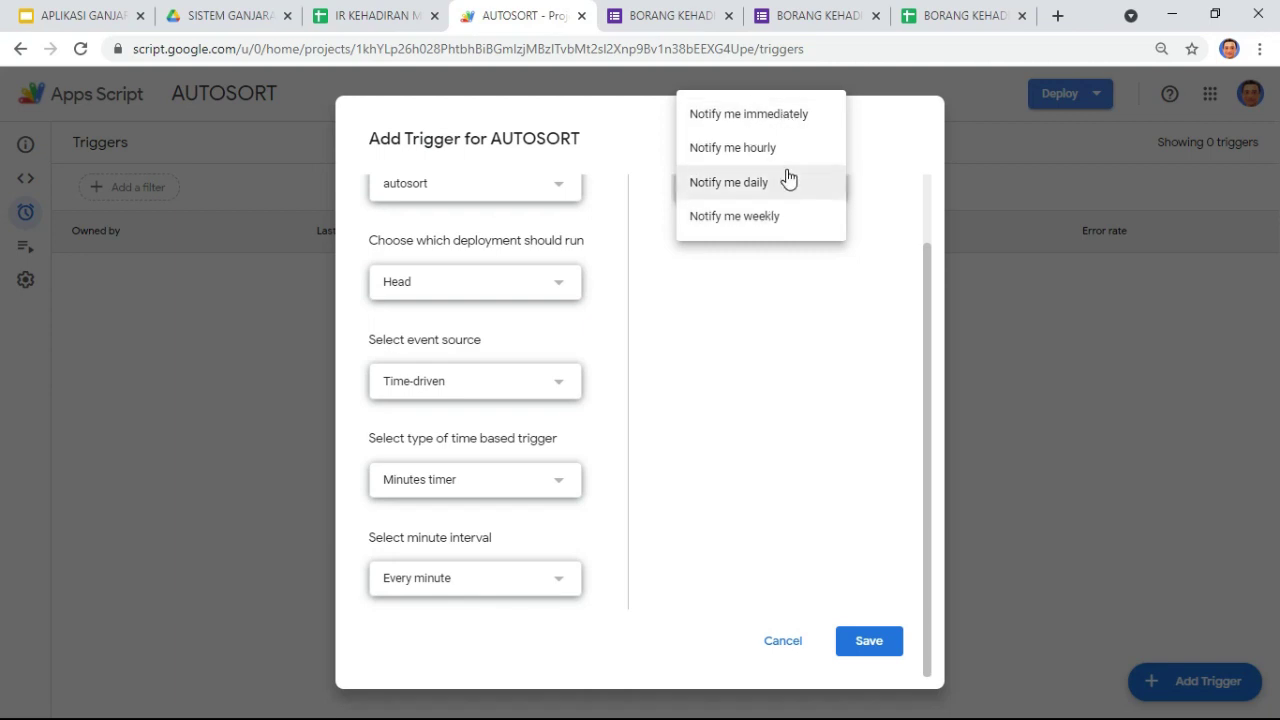
pyautogui.click(787, 217)
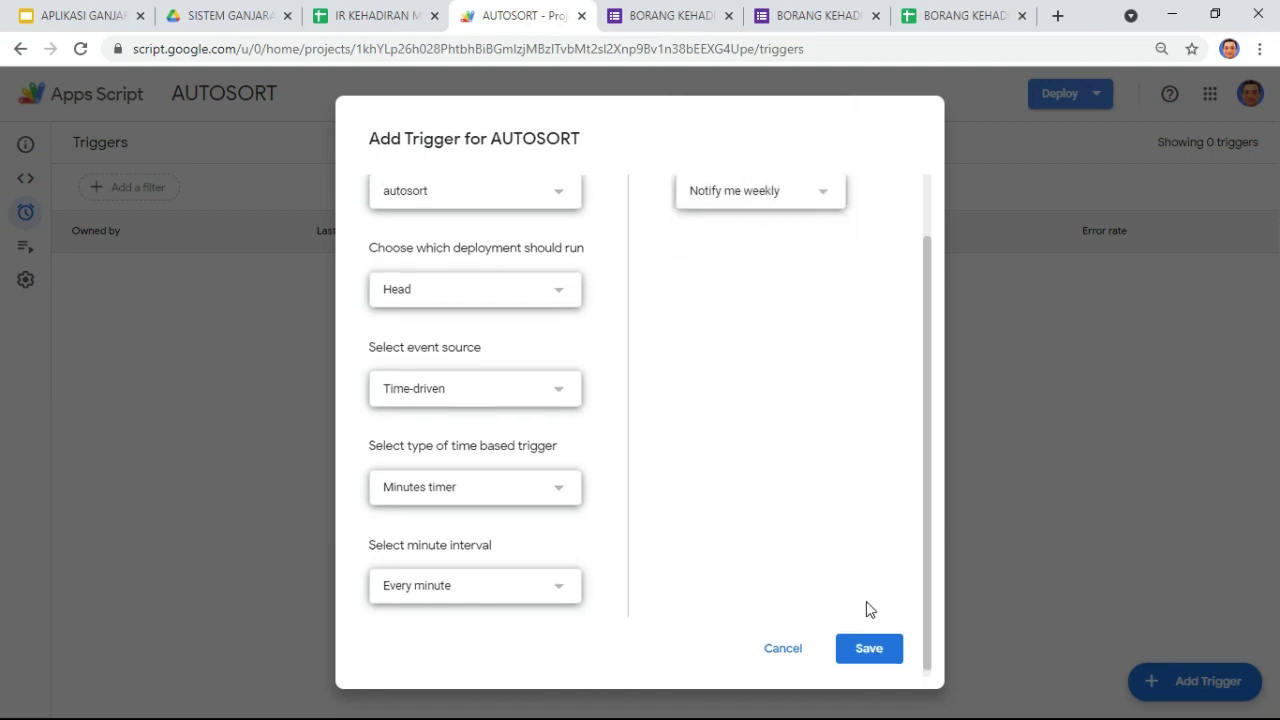
pyautogui.click(868, 652)
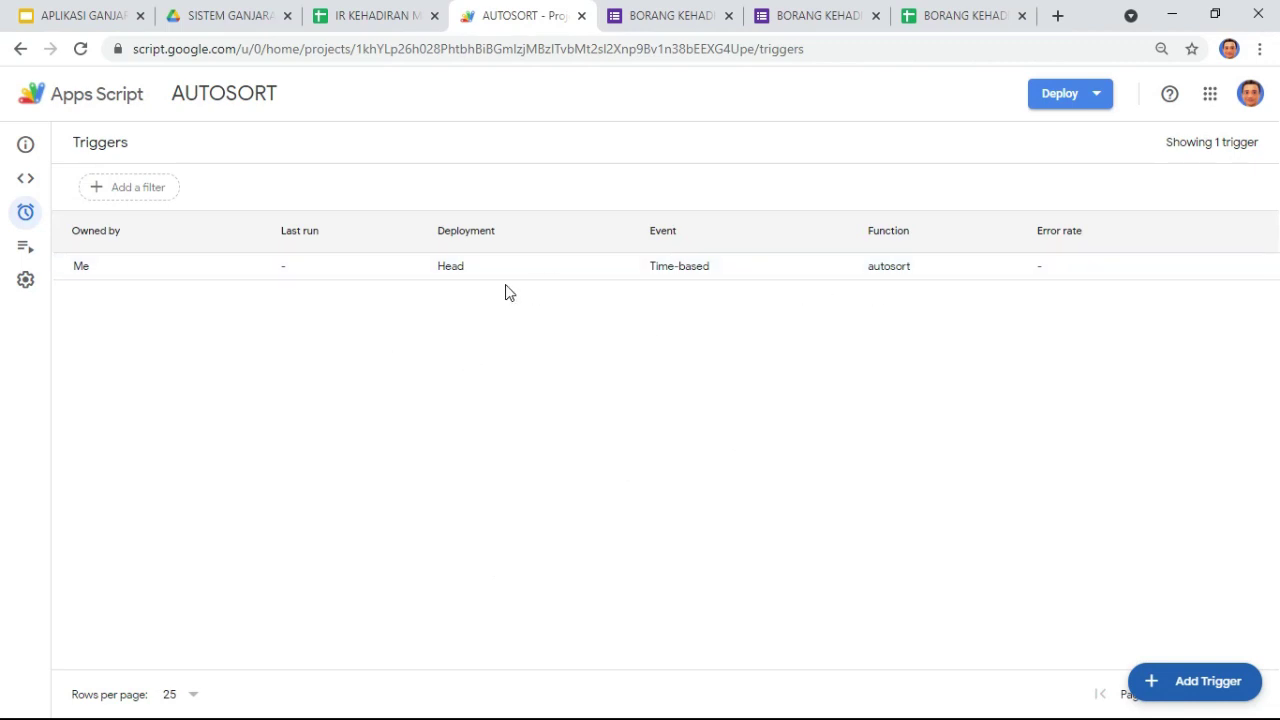
pyautogui.click(375, 25)
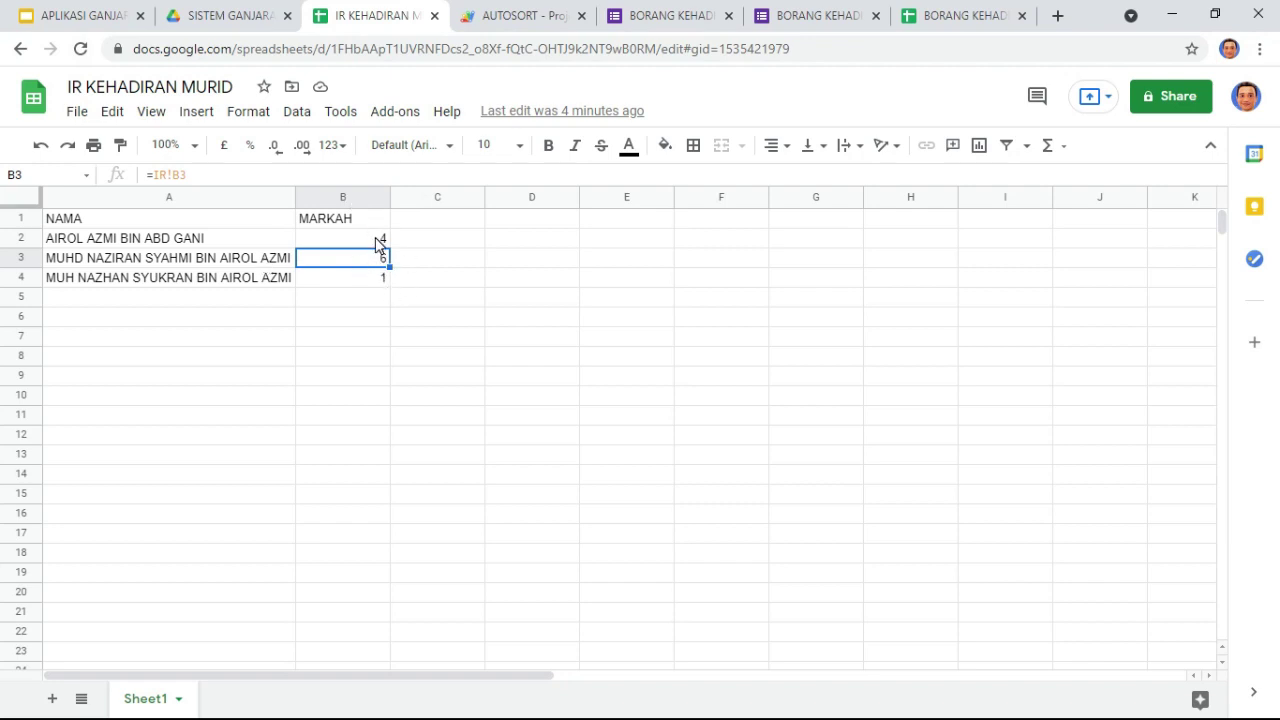
# Step: Watch the spreadsheet for the trigger's automatic re-sort, checking back on the triggers page
pyautogui.click(468, 306)
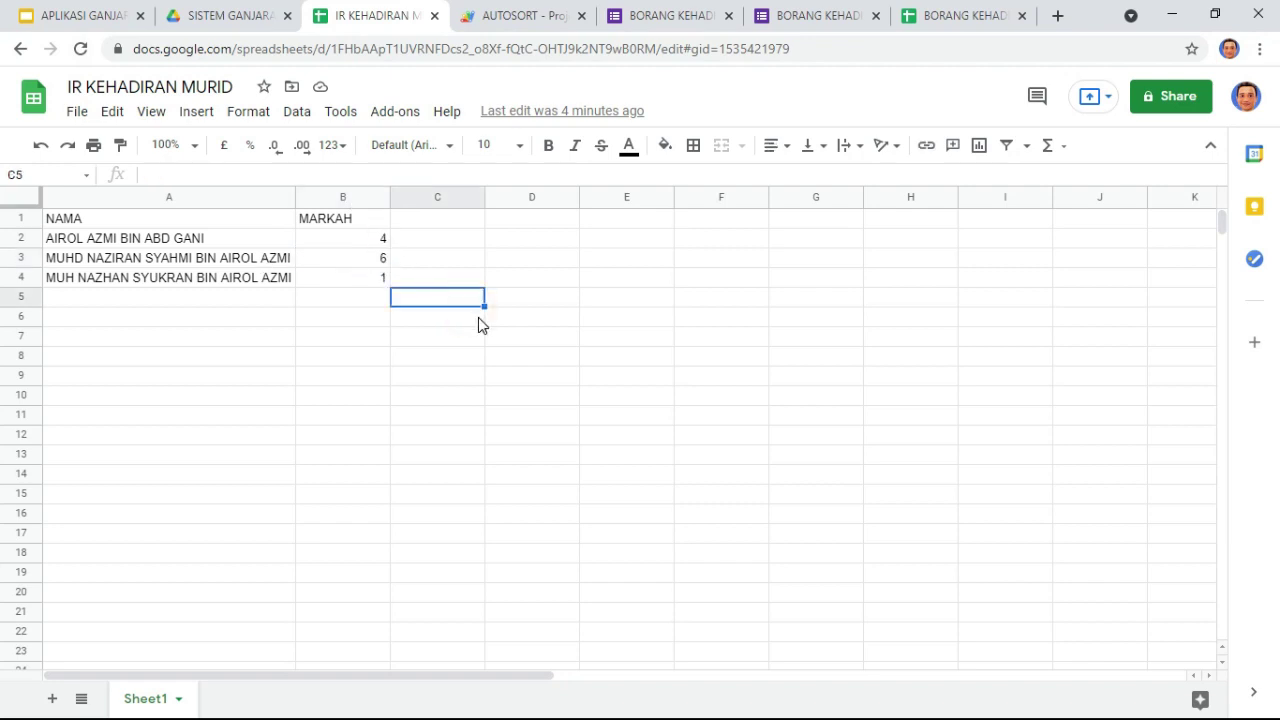
pyautogui.click(543, 325)
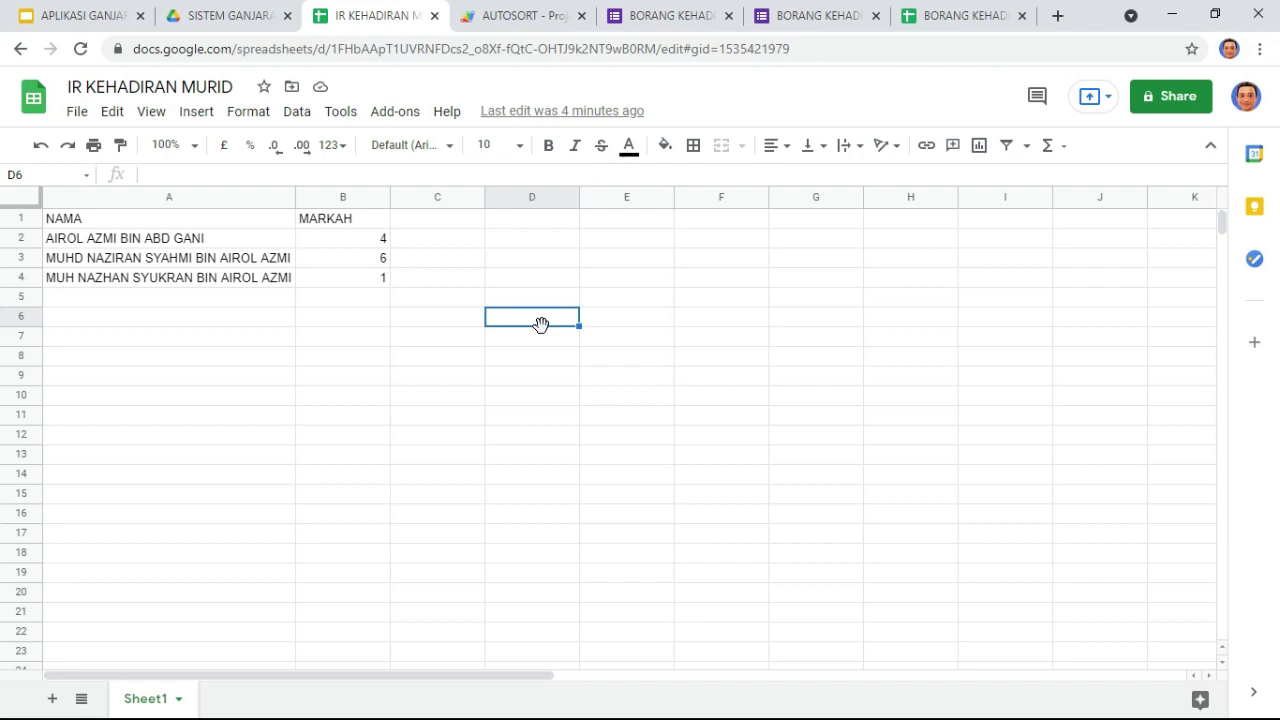
pyautogui.click(509, 21)
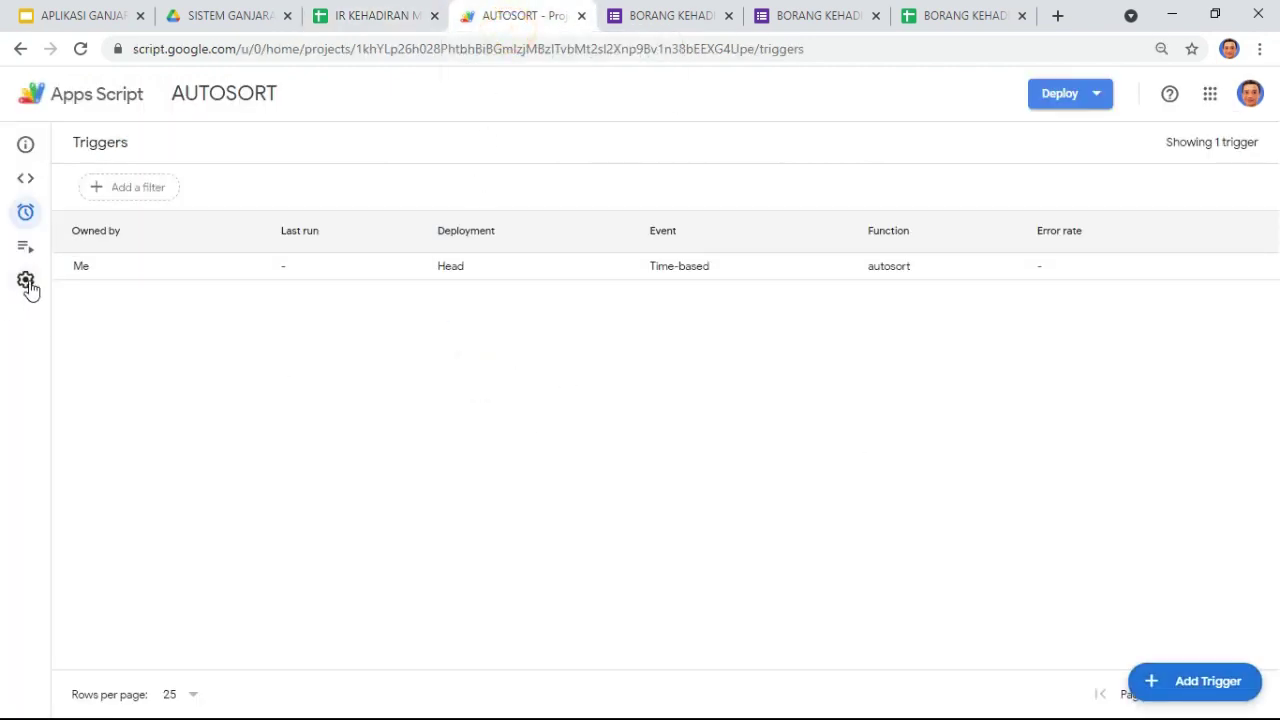
pyautogui.click(346, 22)
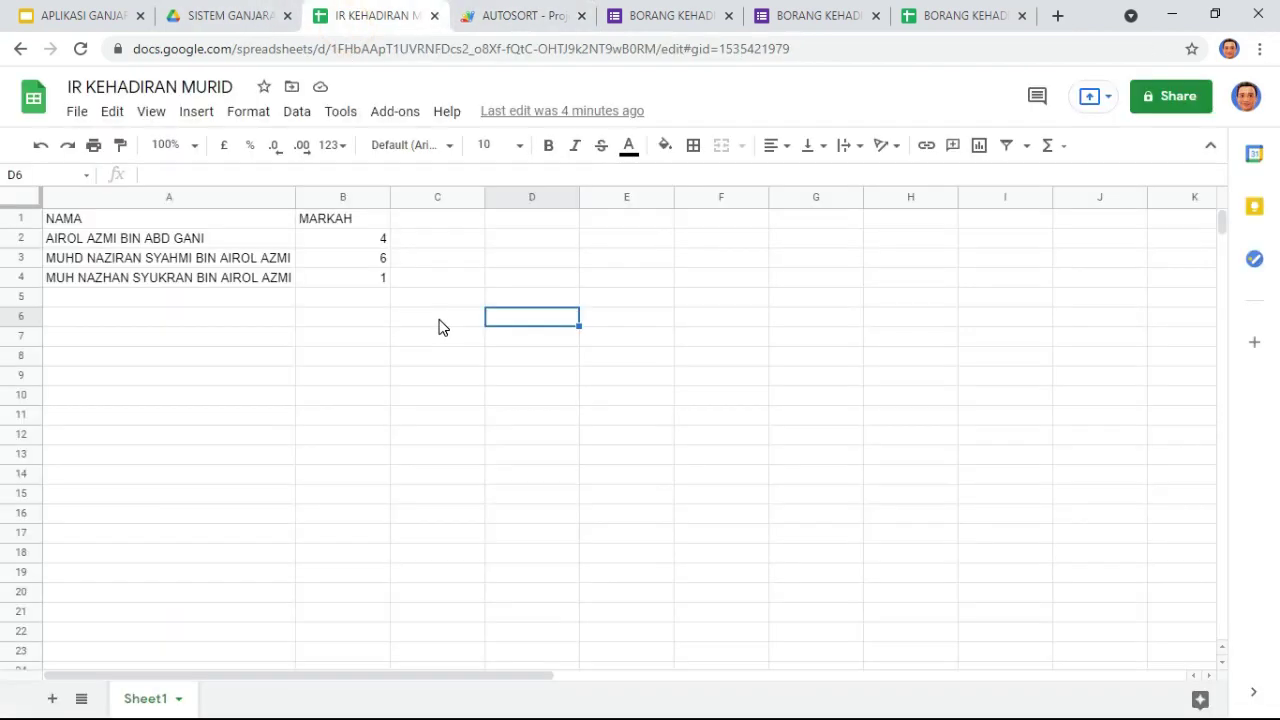
pyautogui.click(433, 318)
pyautogui.click(496, 300)
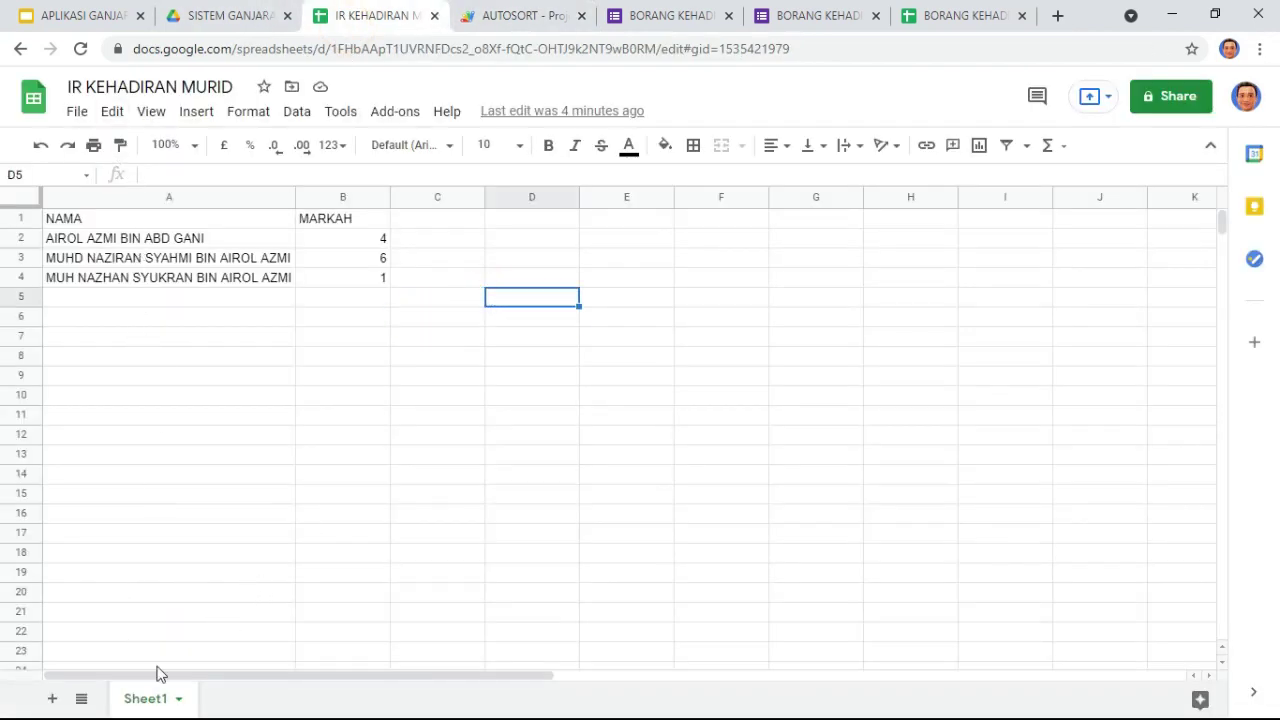
pyautogui.click(463, 438)
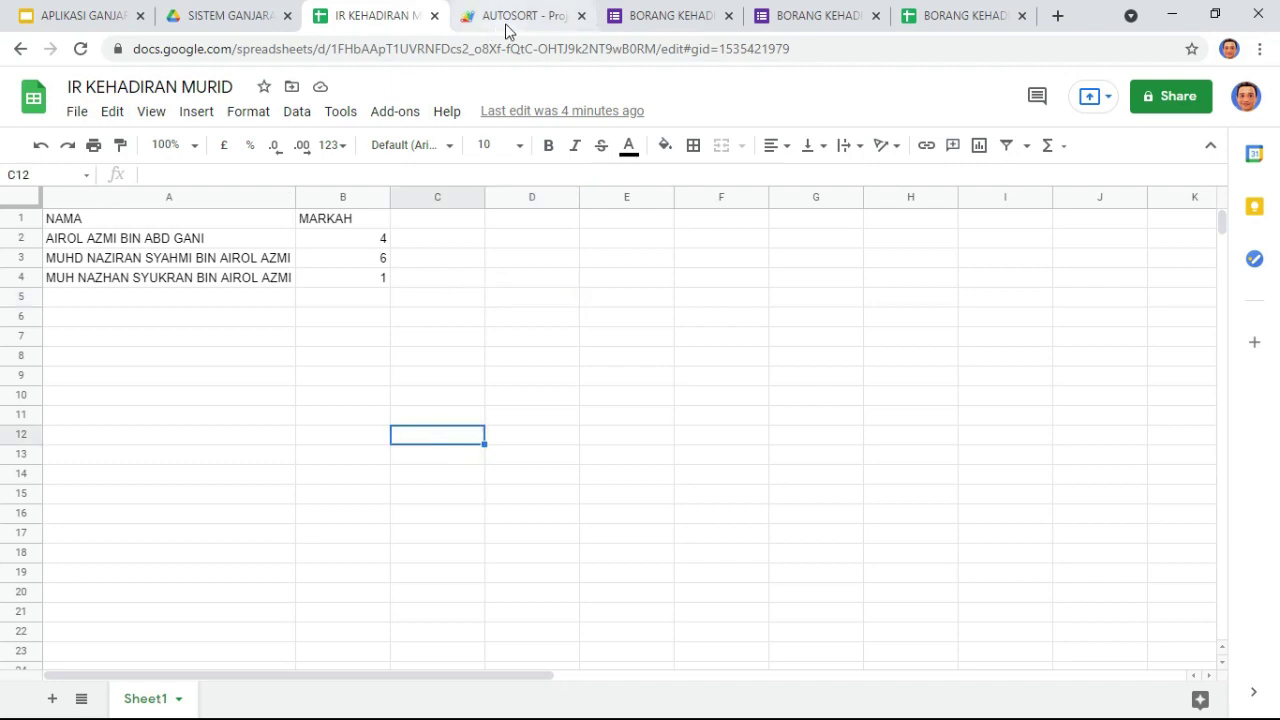
# Step: Reload the triggers page and spreadsheet so the 6-mark student appears above 4 and 1
pyautogui.click(505, 16)
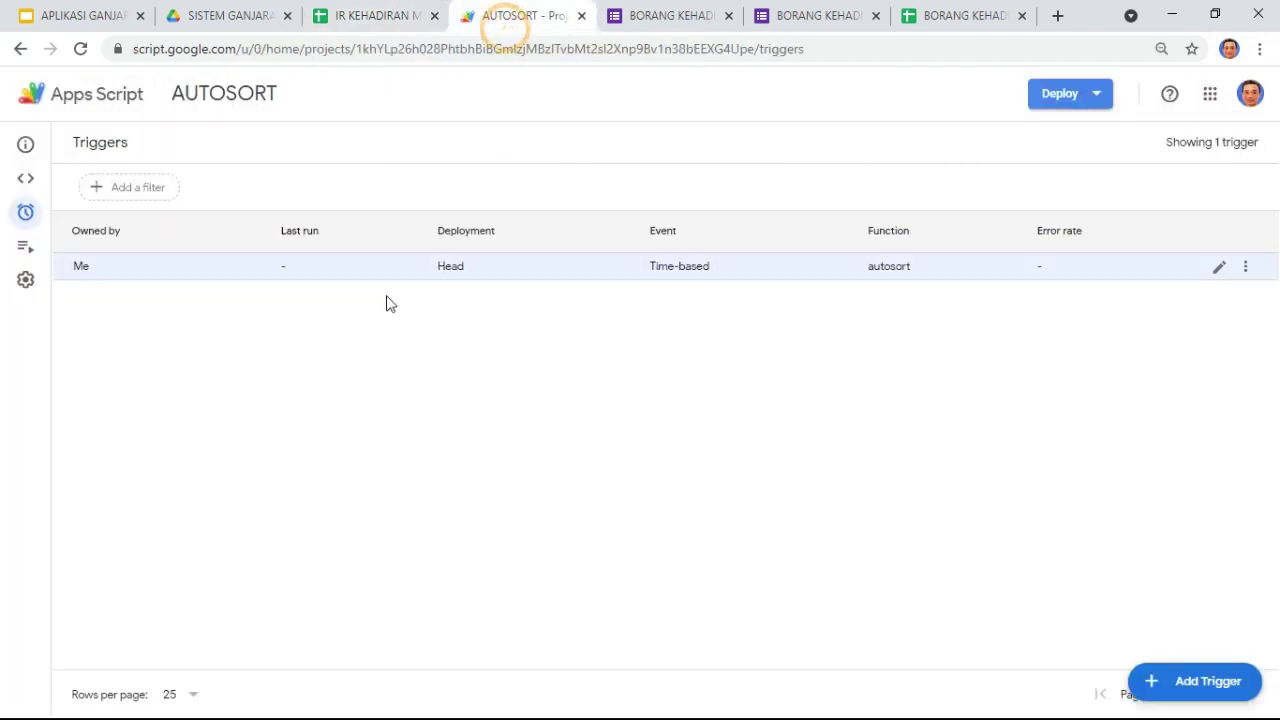
pyautogui.click(1066, 102)
pyautogui.click(206, 157)
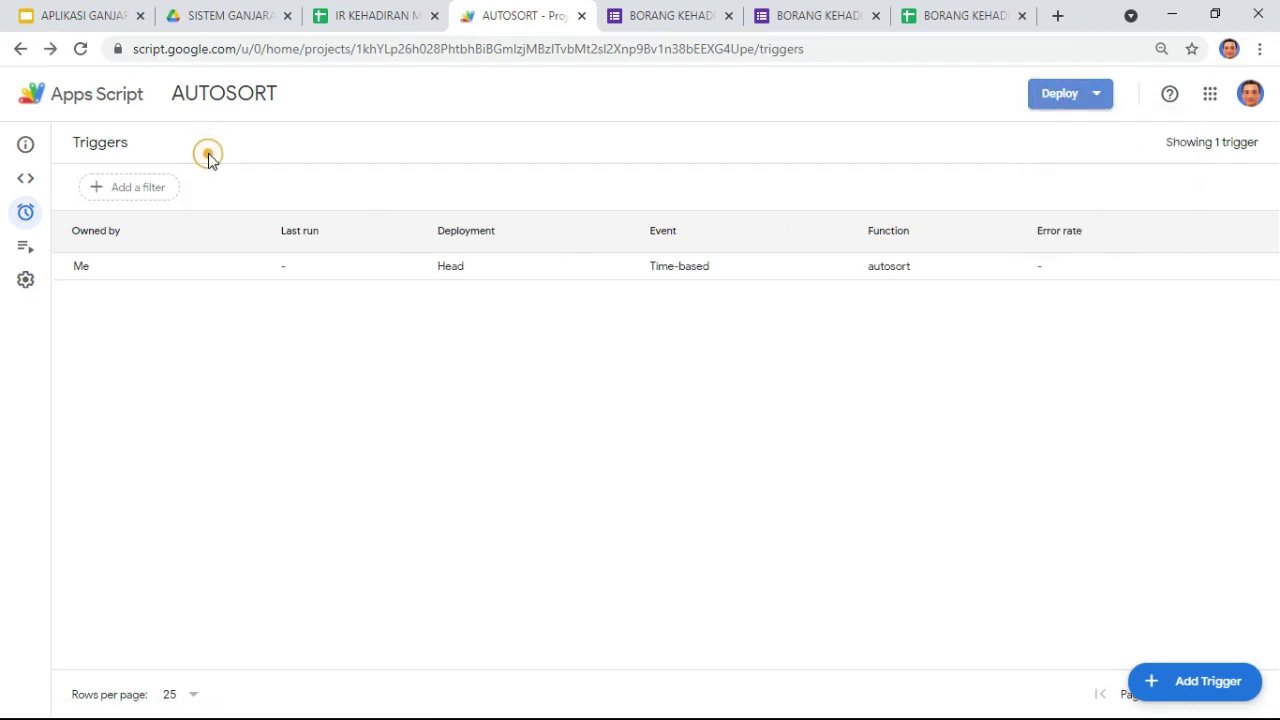
pyautogui.click(84, 51)
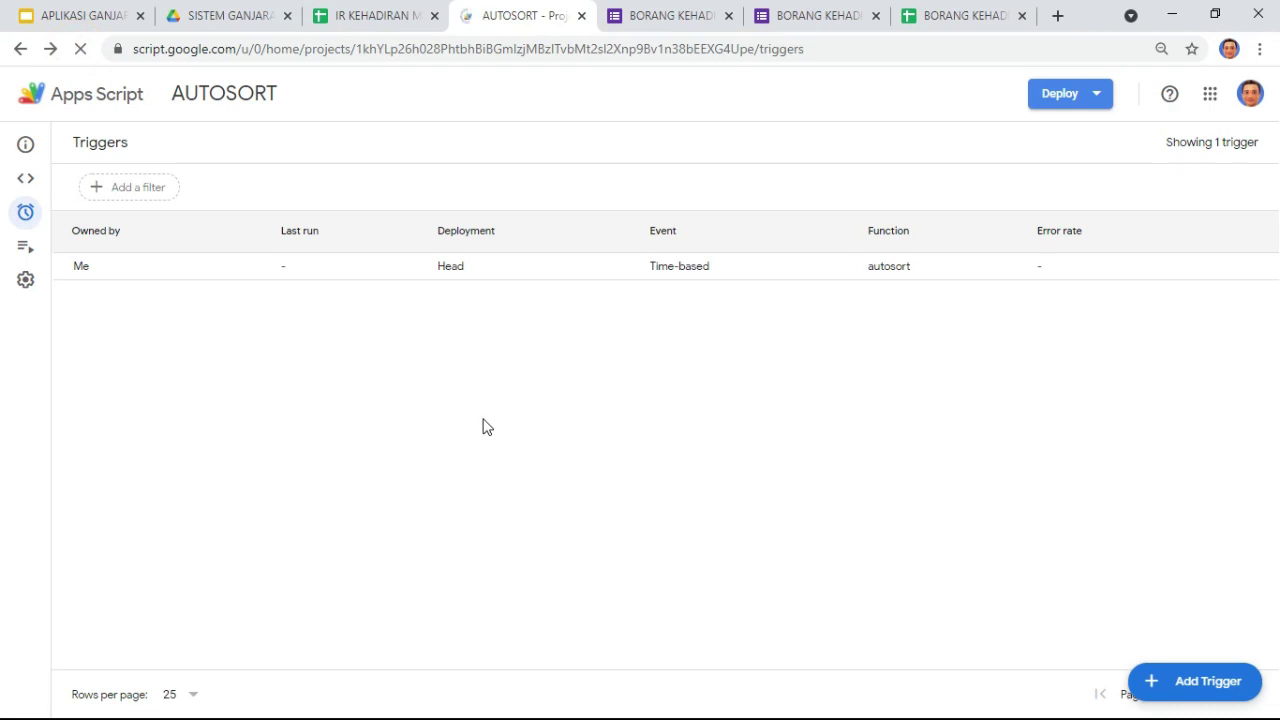
pyautogui.click(378, 16)
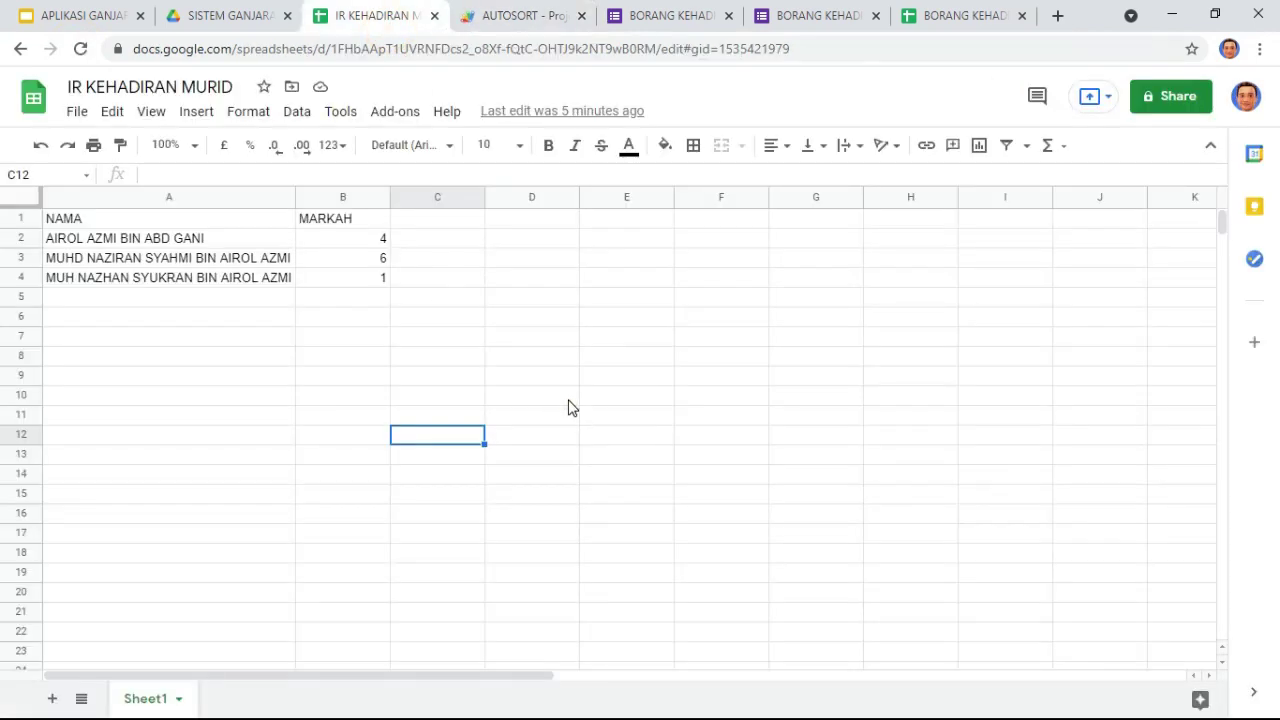
pyautogui.click(568, 400)
pyautogui.click(80, 48)
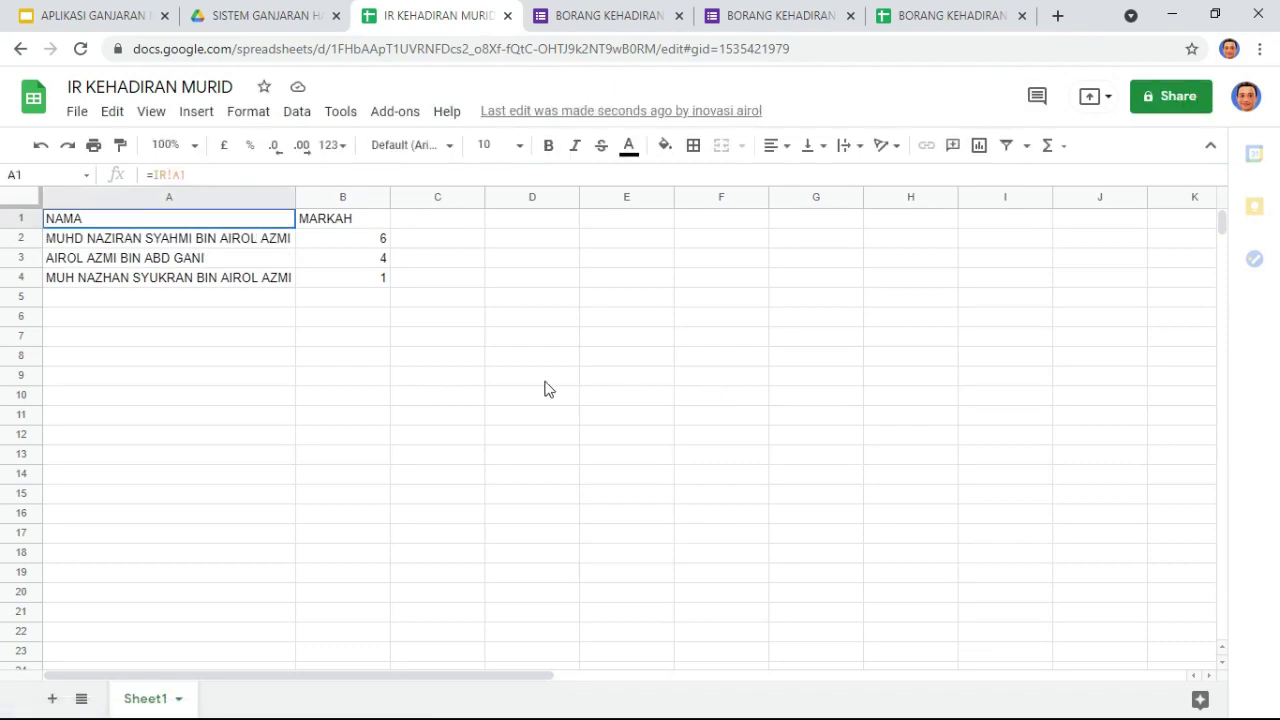
# Step: Unhide the IR sheet from the All Sheets list, then return to Sheet1
pyautogui.click(82, 698)
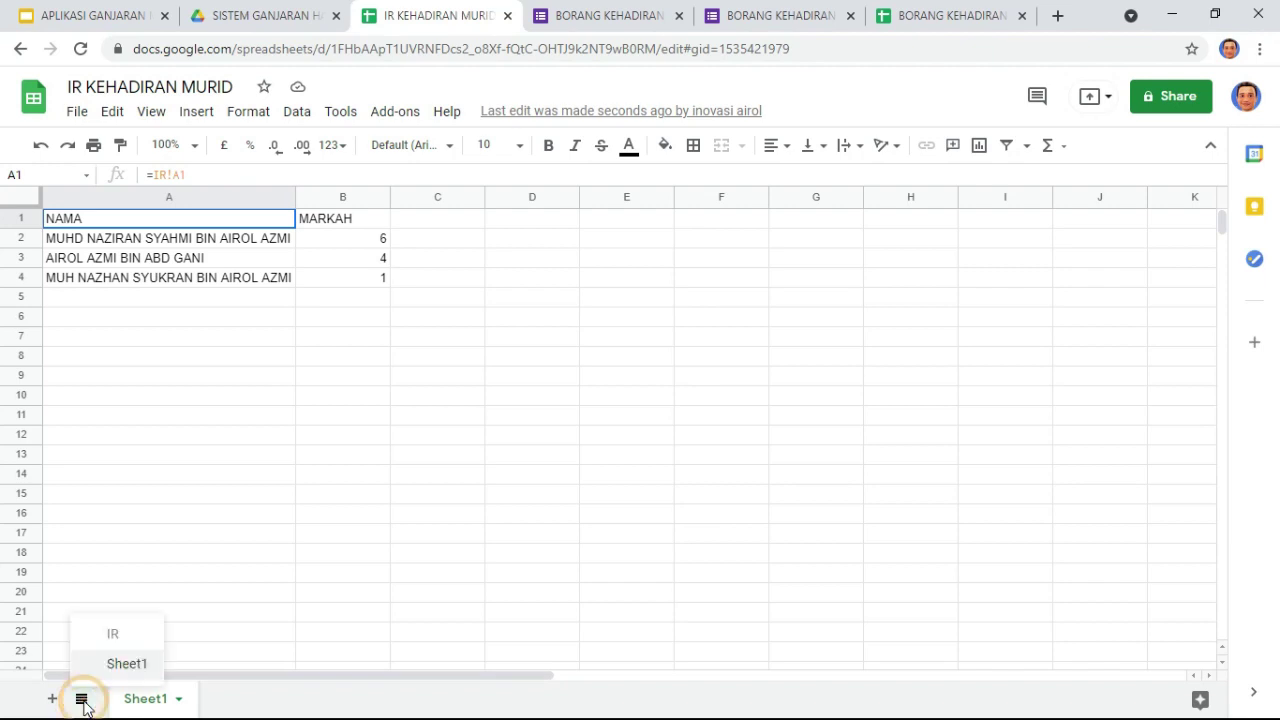
pyautogui.click(114, 638)
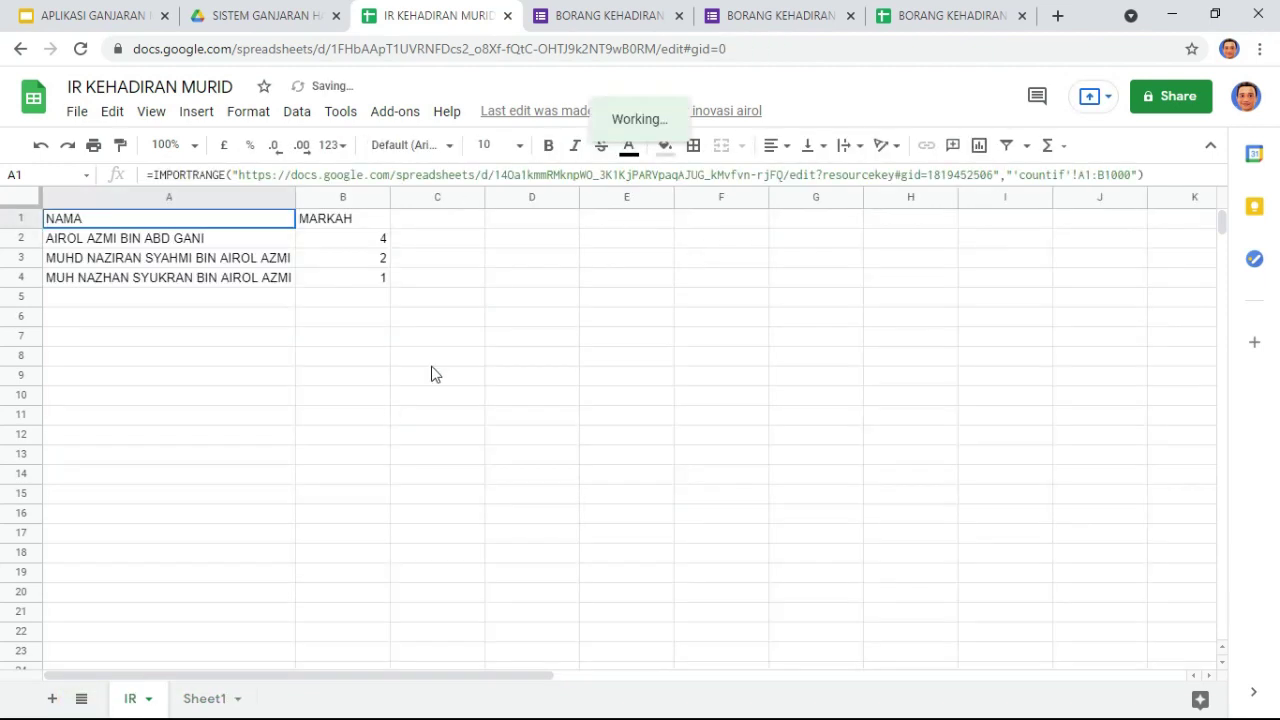
pyautogui.click(205, 699)
# Step: Inspect the B2 and A3 formulas confirming Sheet1's pupils are sorted by MARKAH
pyautogui.click(380, 240)
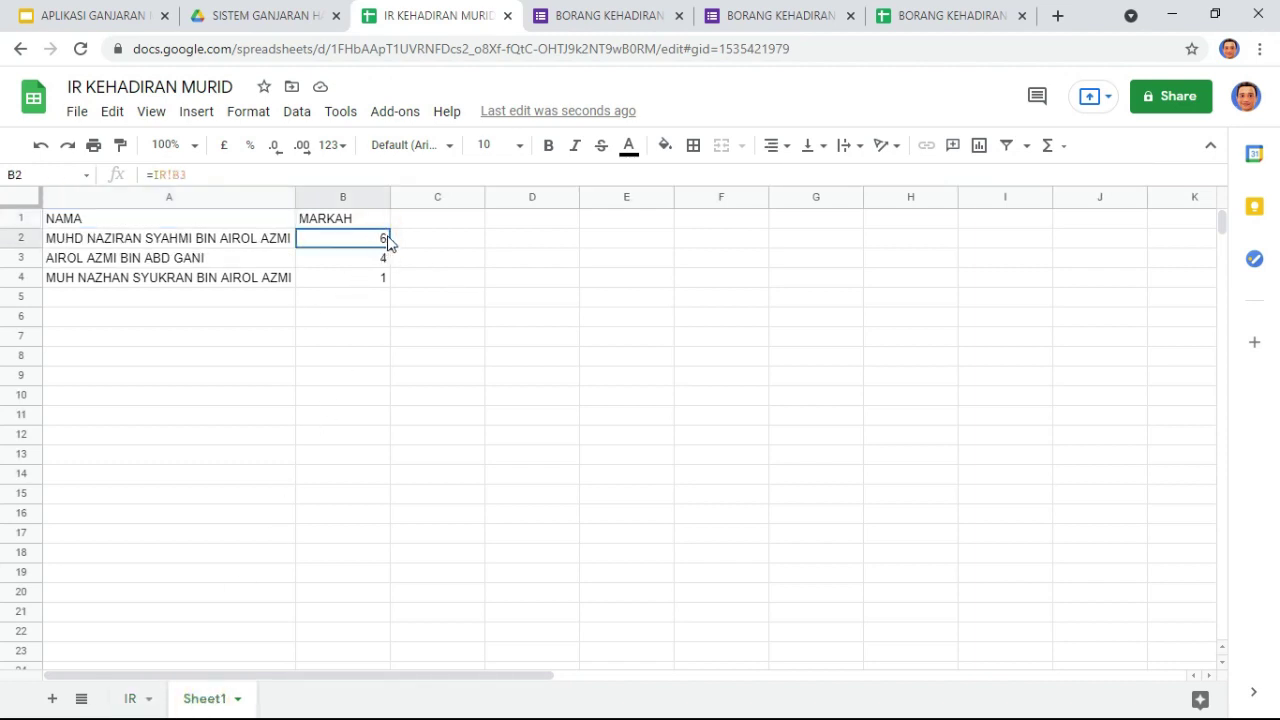
pyautogui.click(186, 258)
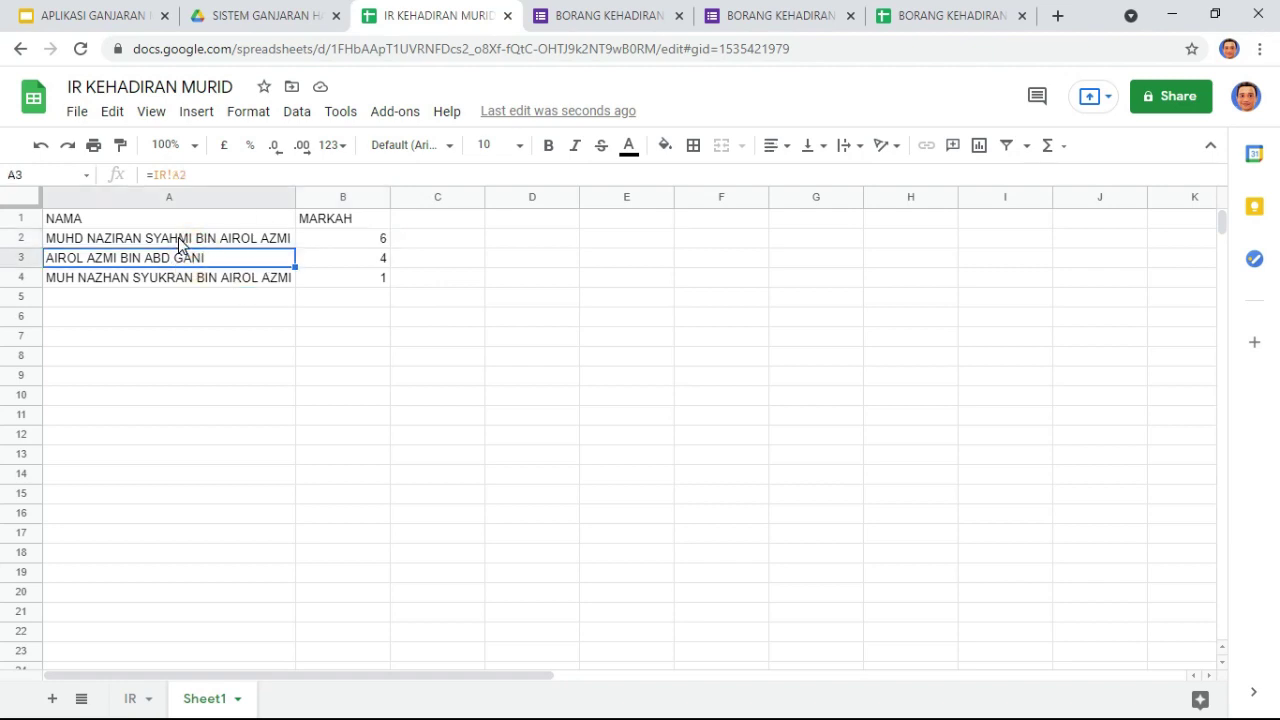
pyautogui.click(380, 240)
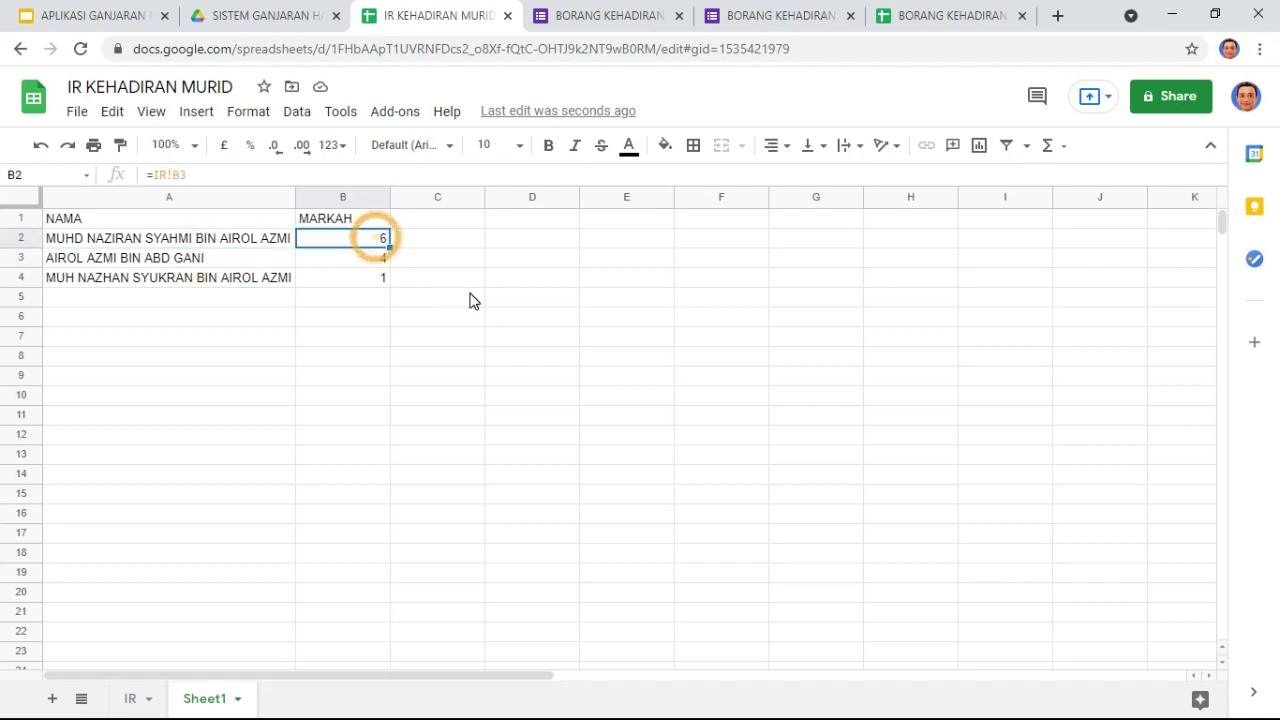
pyautogui.click(498, 352)
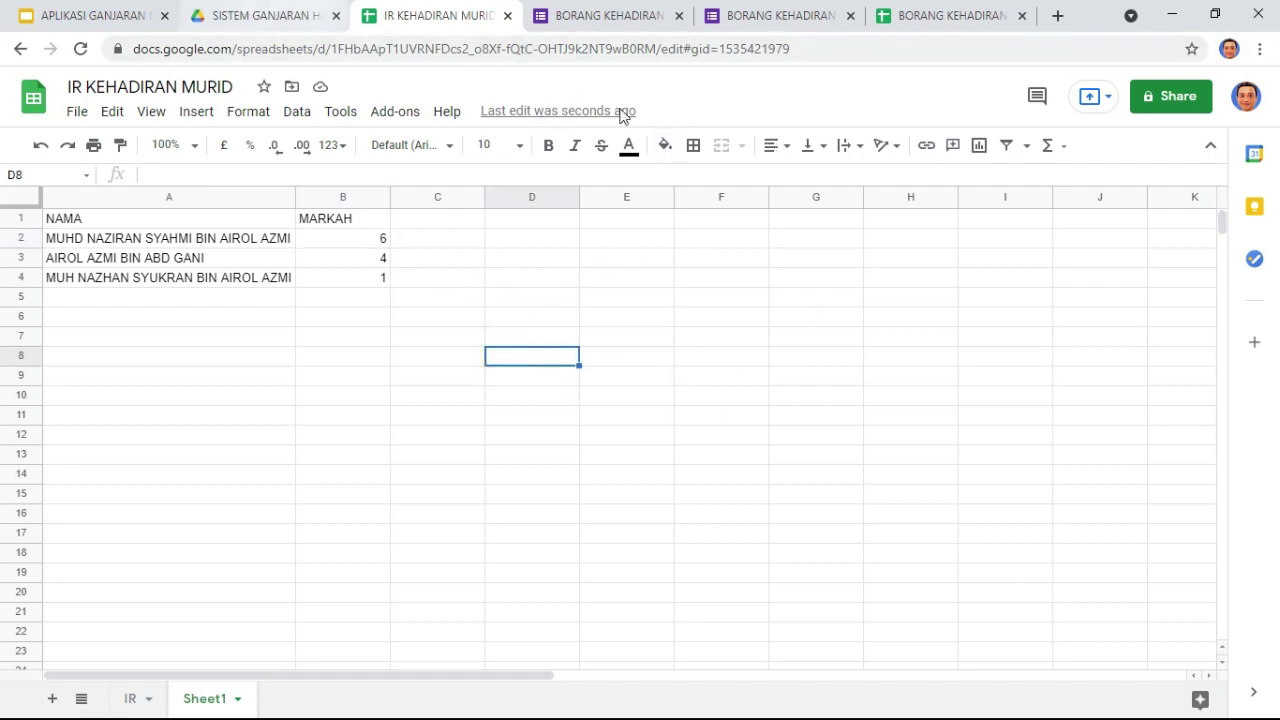
pyautogui.click(482, 302)
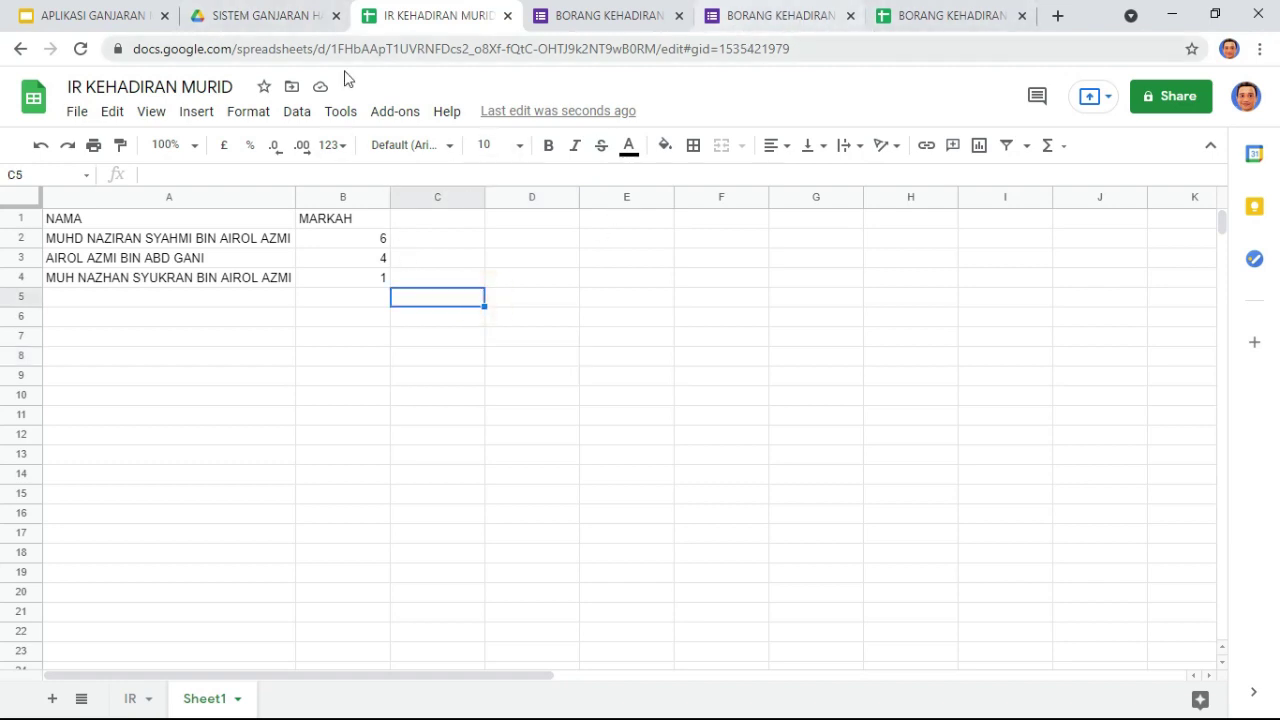
pyautogui.click(242, 18)
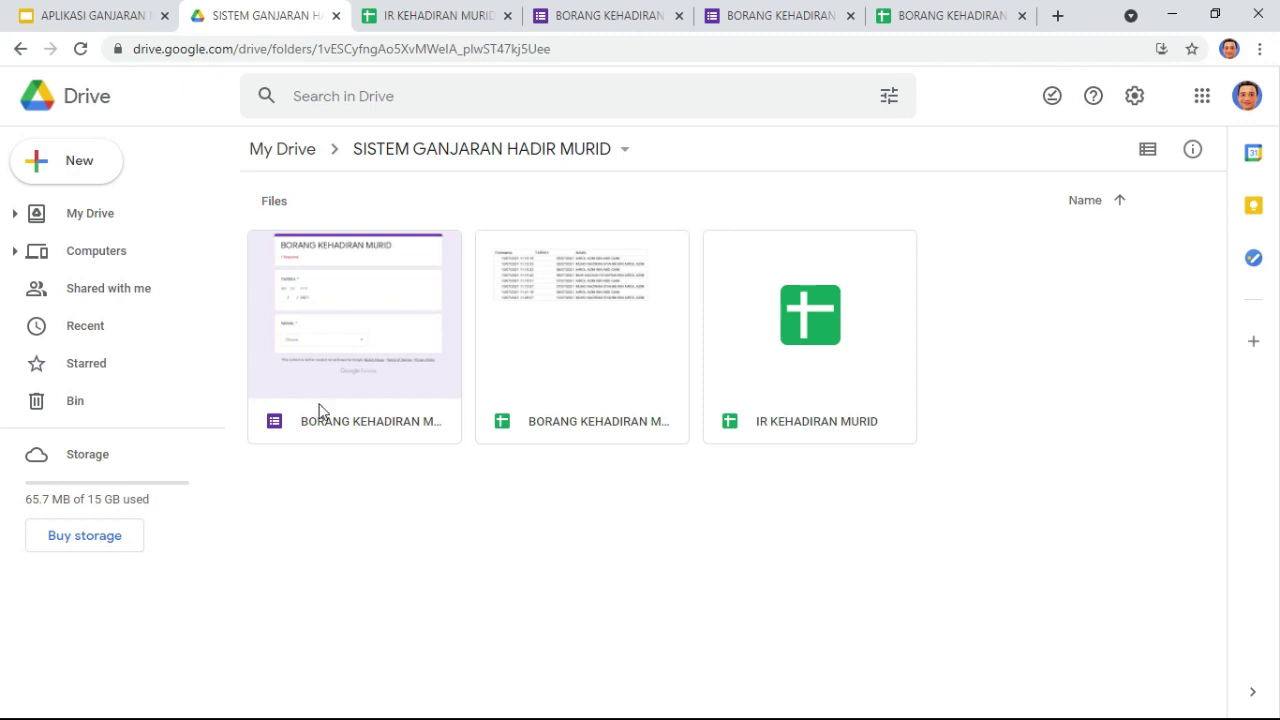
# Step: Load ai2.appinventor.mit.edu in a new tab by searching 'MIT APP'
pyautogui.click(1057, 18)
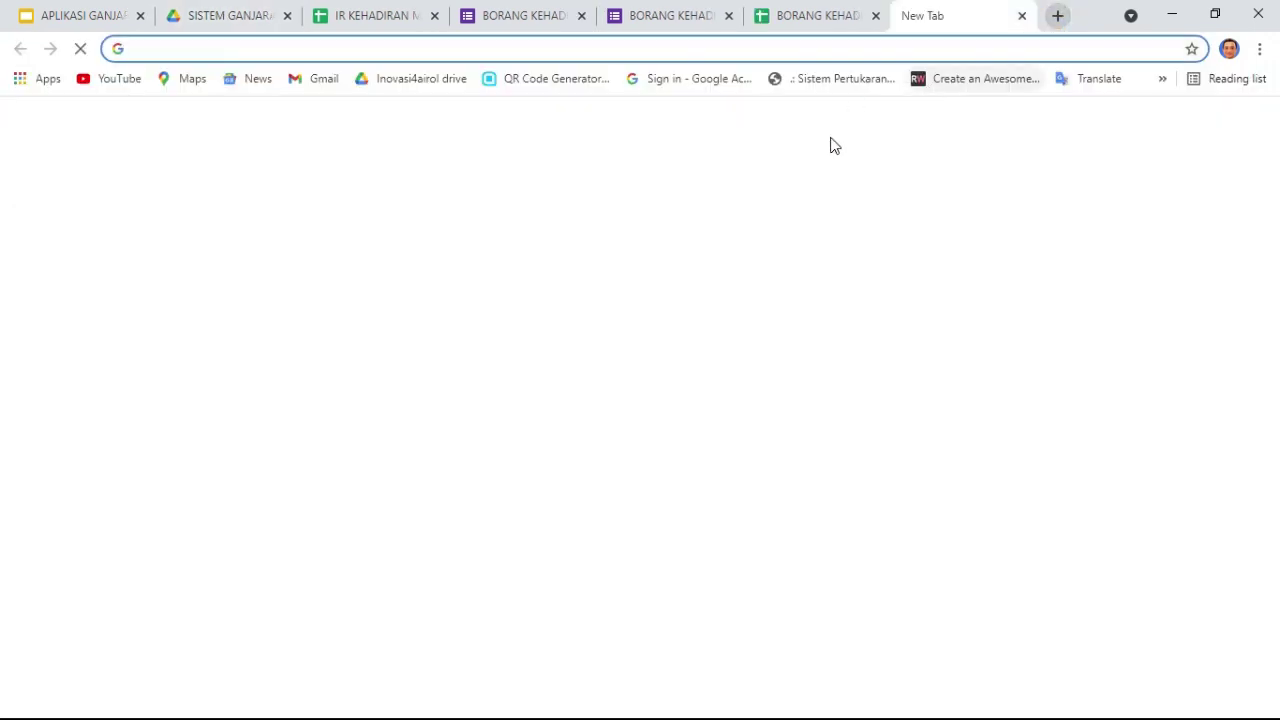
pyautogui.write('MIT')
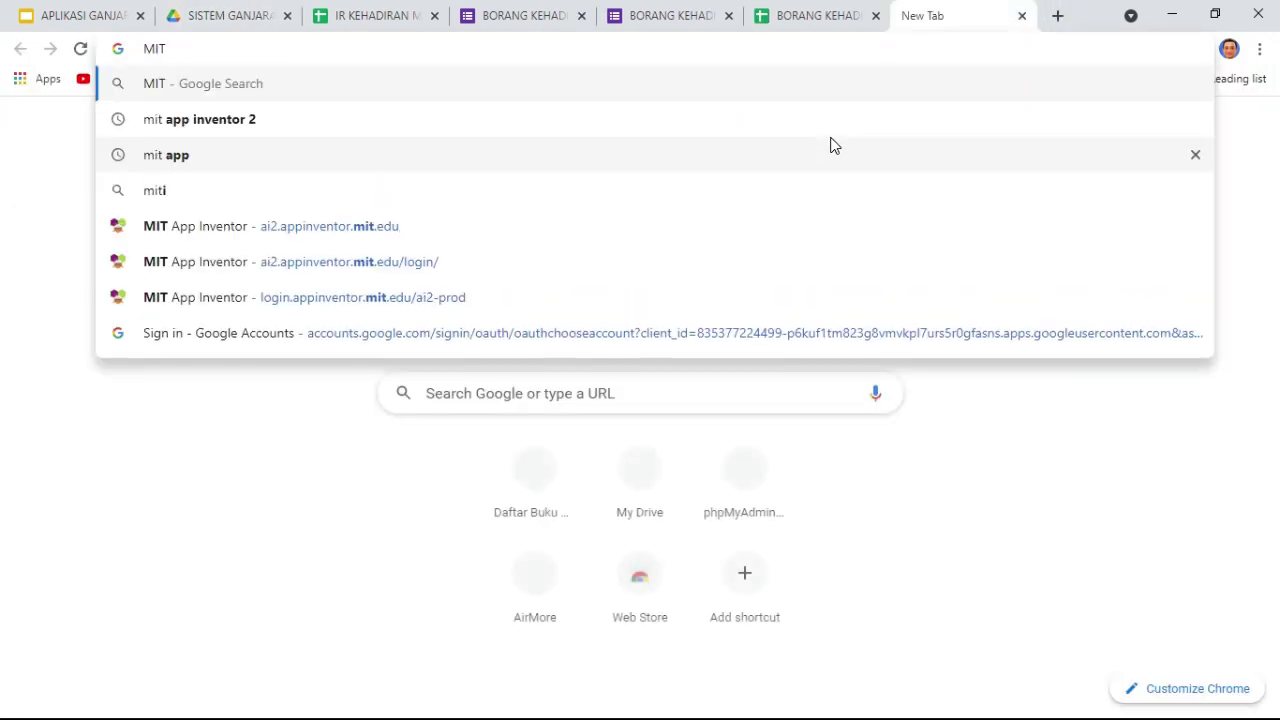
pyautogui.write(' APP')
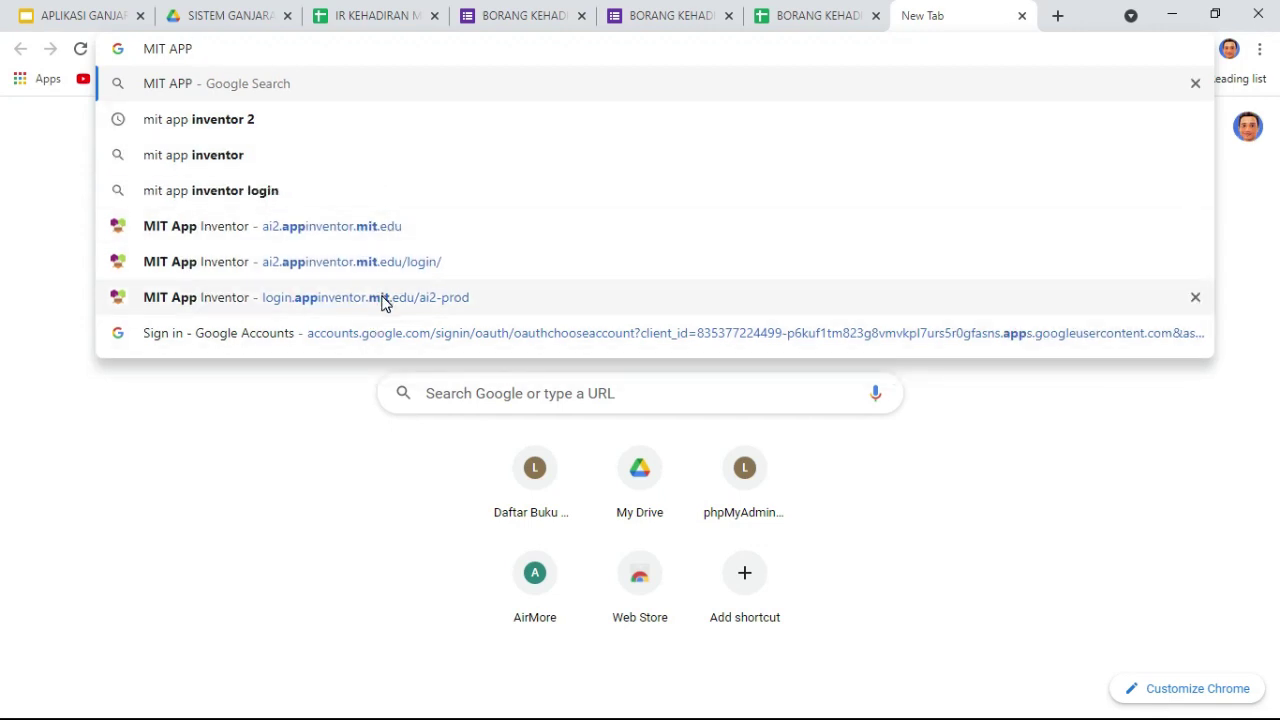
pyautogui.click(343, 230)
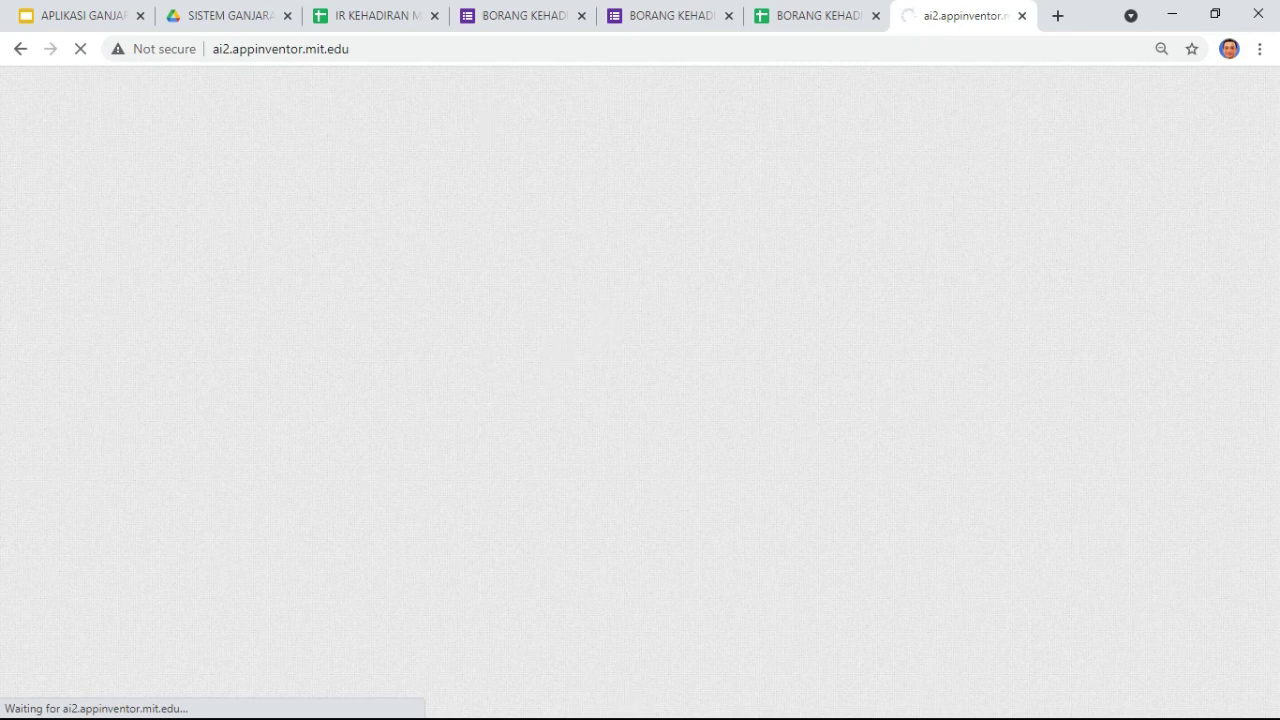
pyautogui.click(70, 15)
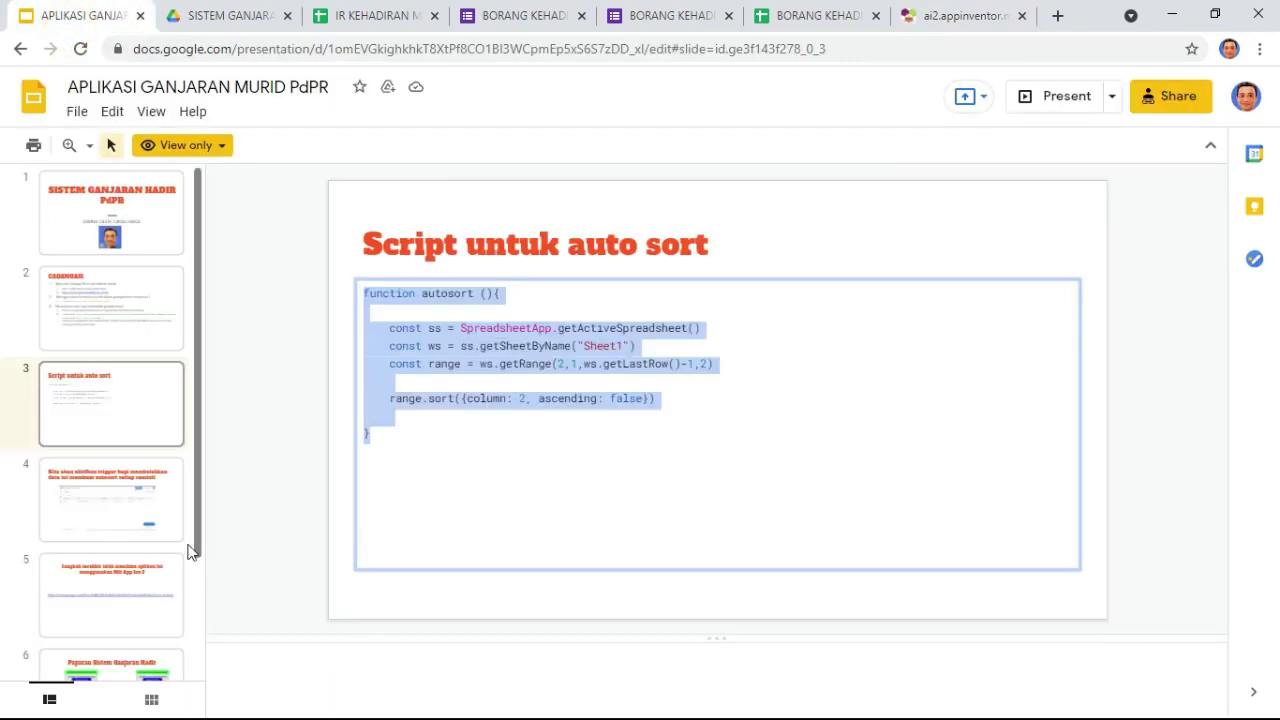
# Step: Copy the Drive sharing link from the text box on slide 5
pyautogui.scroll(-1, 184, 562)
pyautogui.scroll(-2, 184, 562)
pyautogui.click(163, 640)
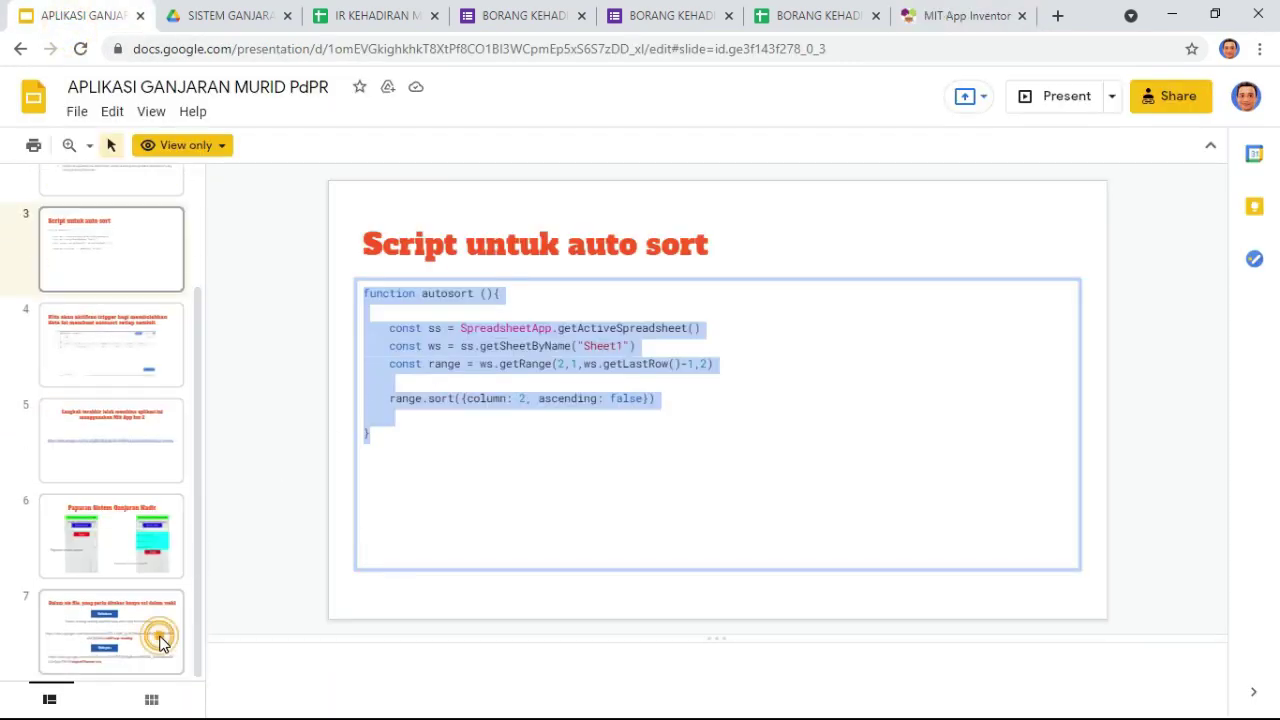
pyautogui.click(158, 548)
pyautogui.click(125, 455)
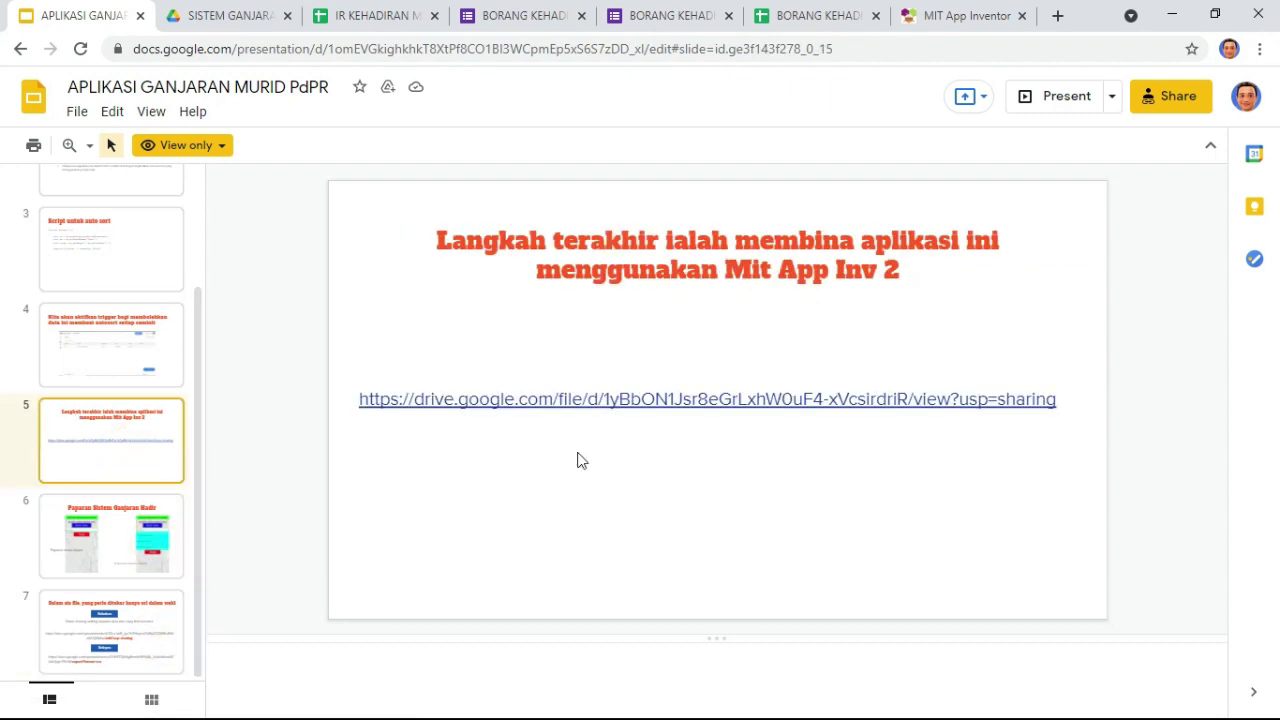
pyautogui.click(589, 402)
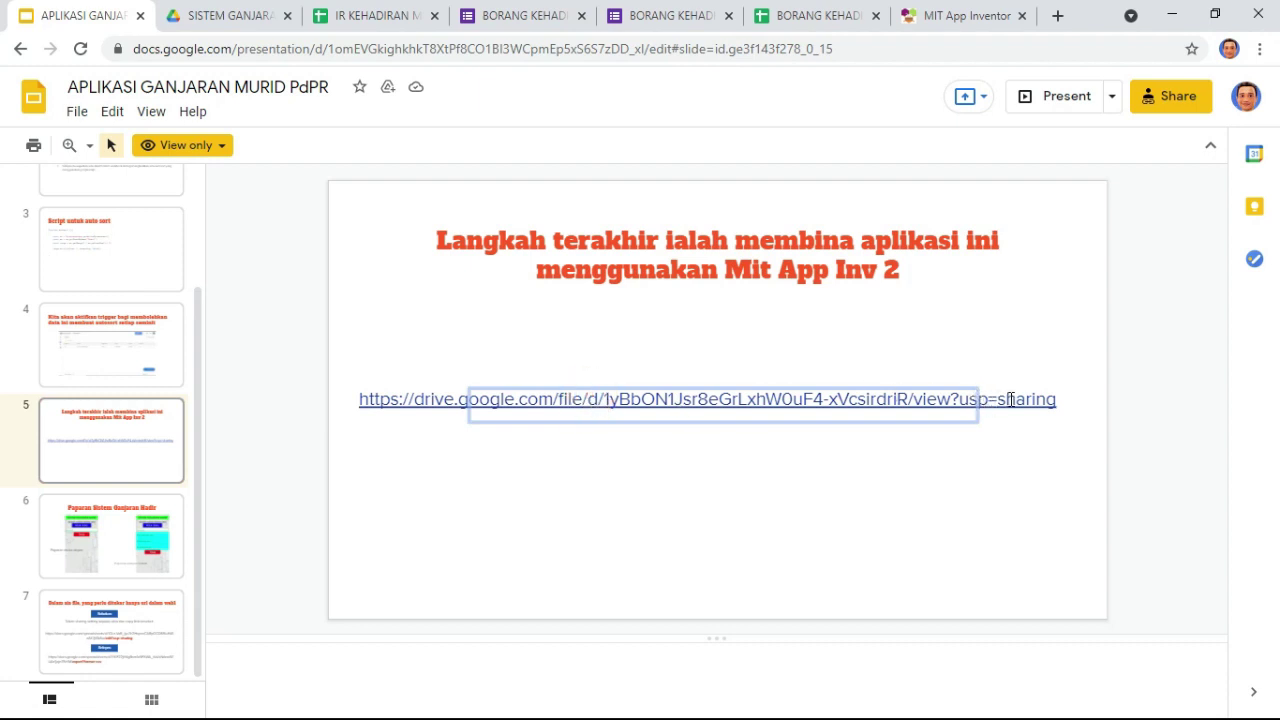
pyautogui.click(978, 402)
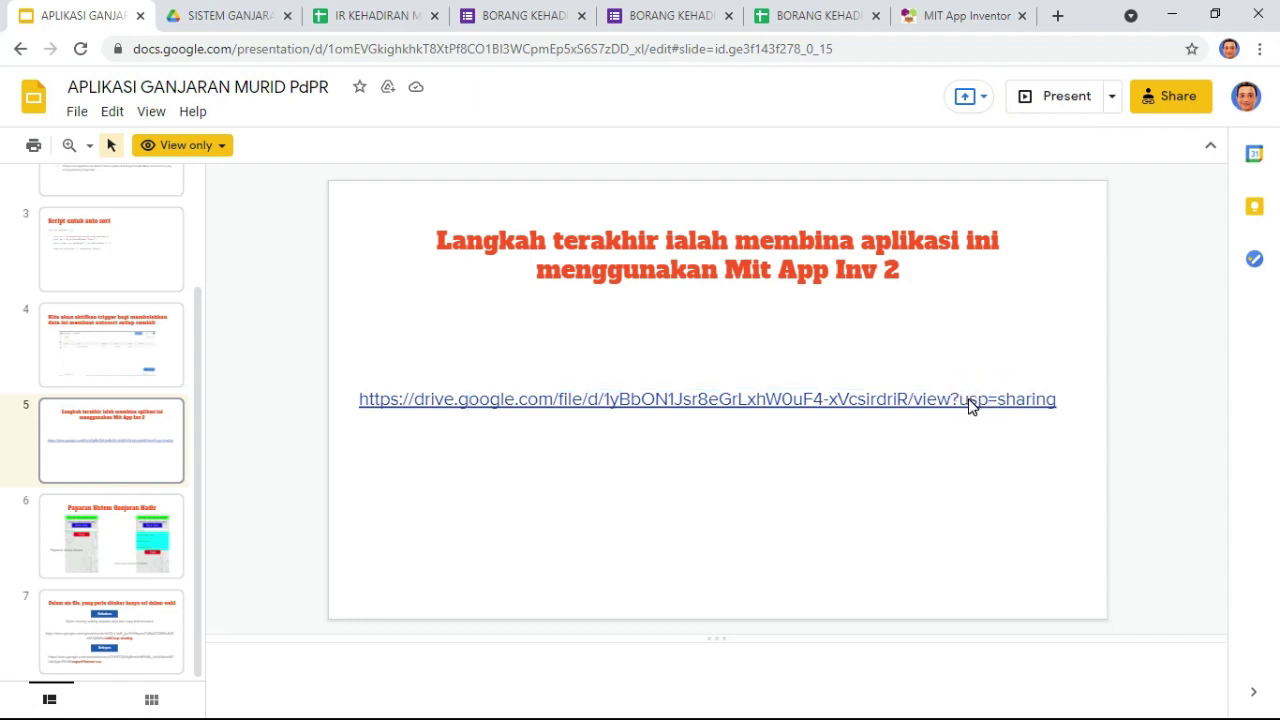
pyautogui.click(948, 403)
pyautogui.click(995, 398)
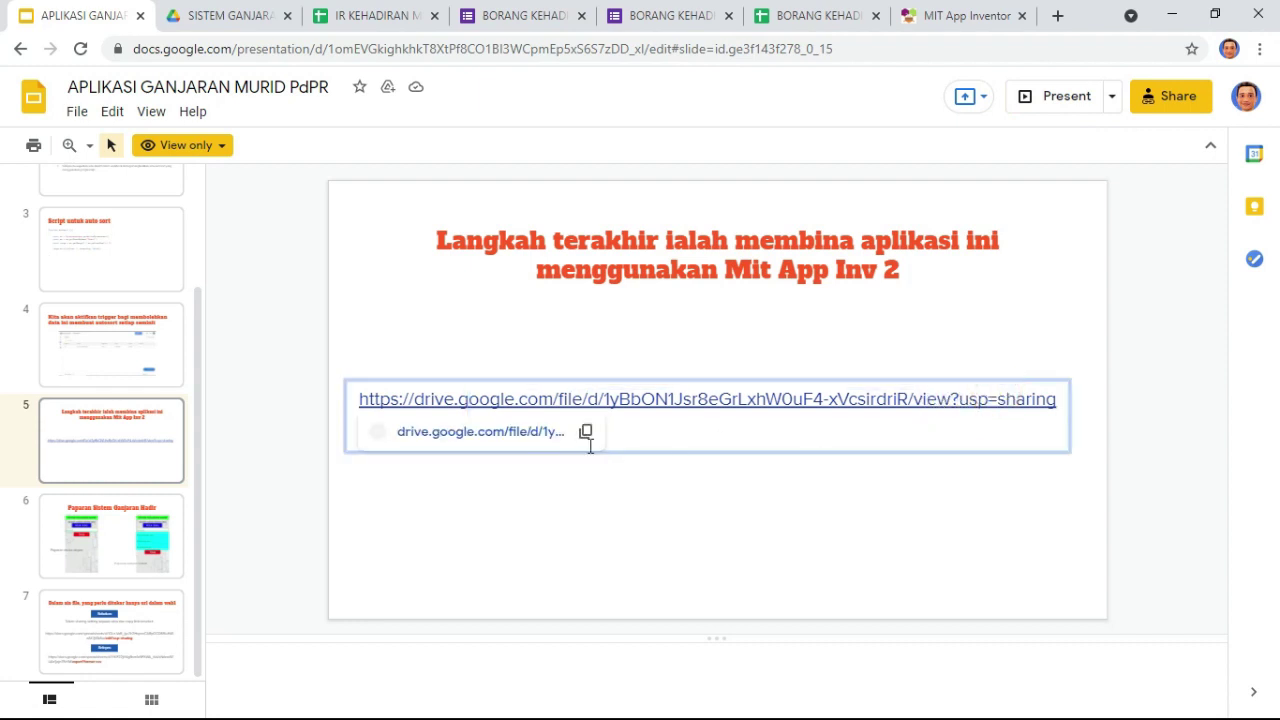
pyautogui.click(508, 432)
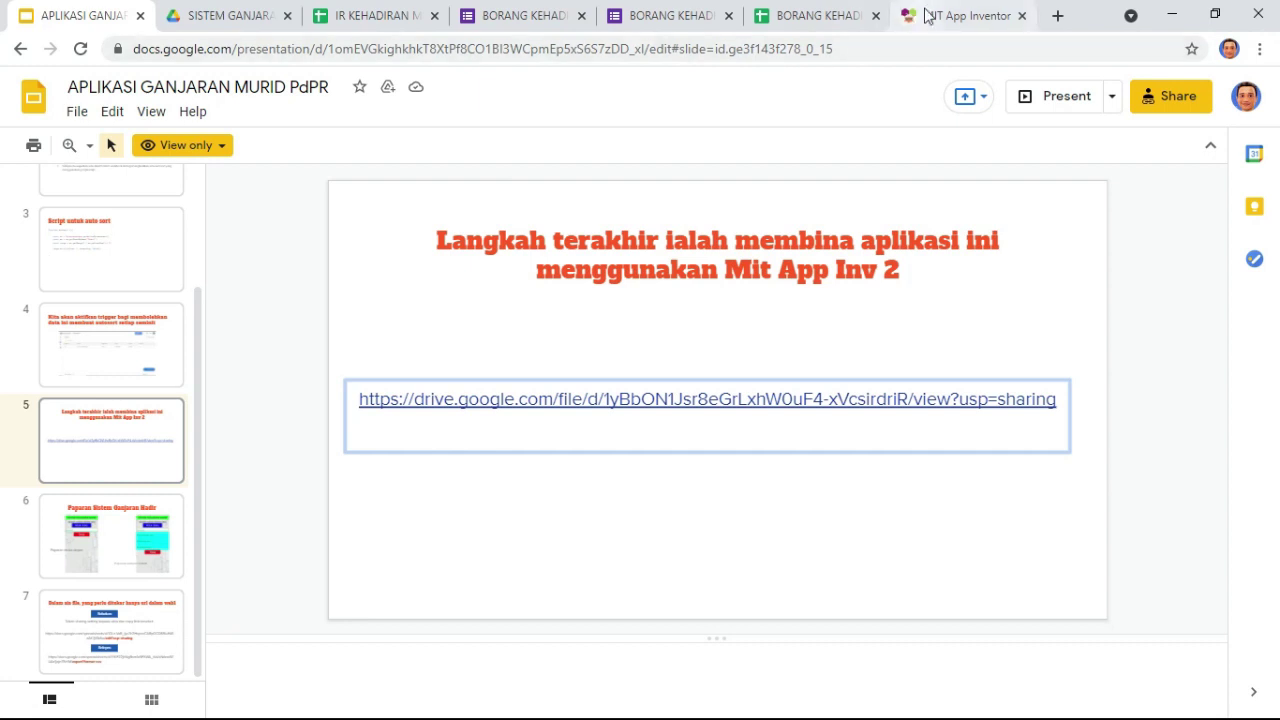
pyautogui.click(962, 16)
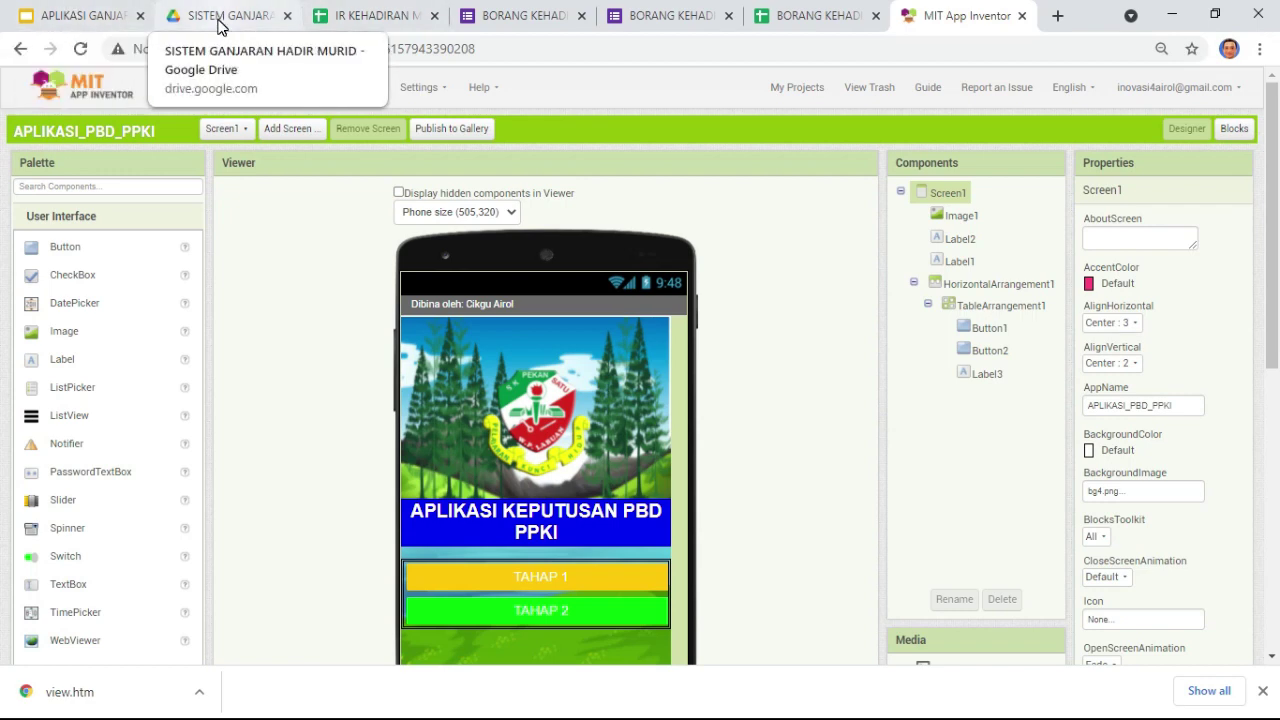
# Step: Switch back to the APLIKASI GANJARAN MURID PdPR slide deck tab, leaving App Inventor
pyautogui.click(60, 16)
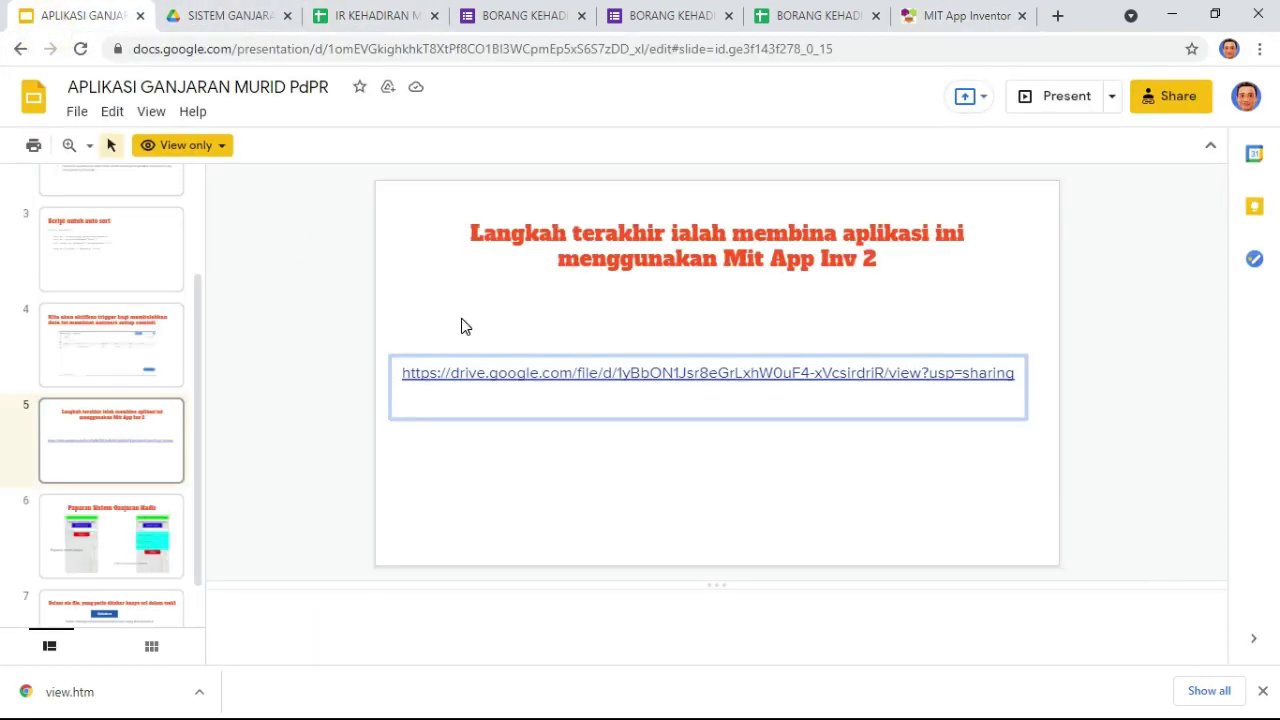
# Step: Select the Drive link on slide 5 and load it in a new Chrome tab
pyautogui.click(703, 378)
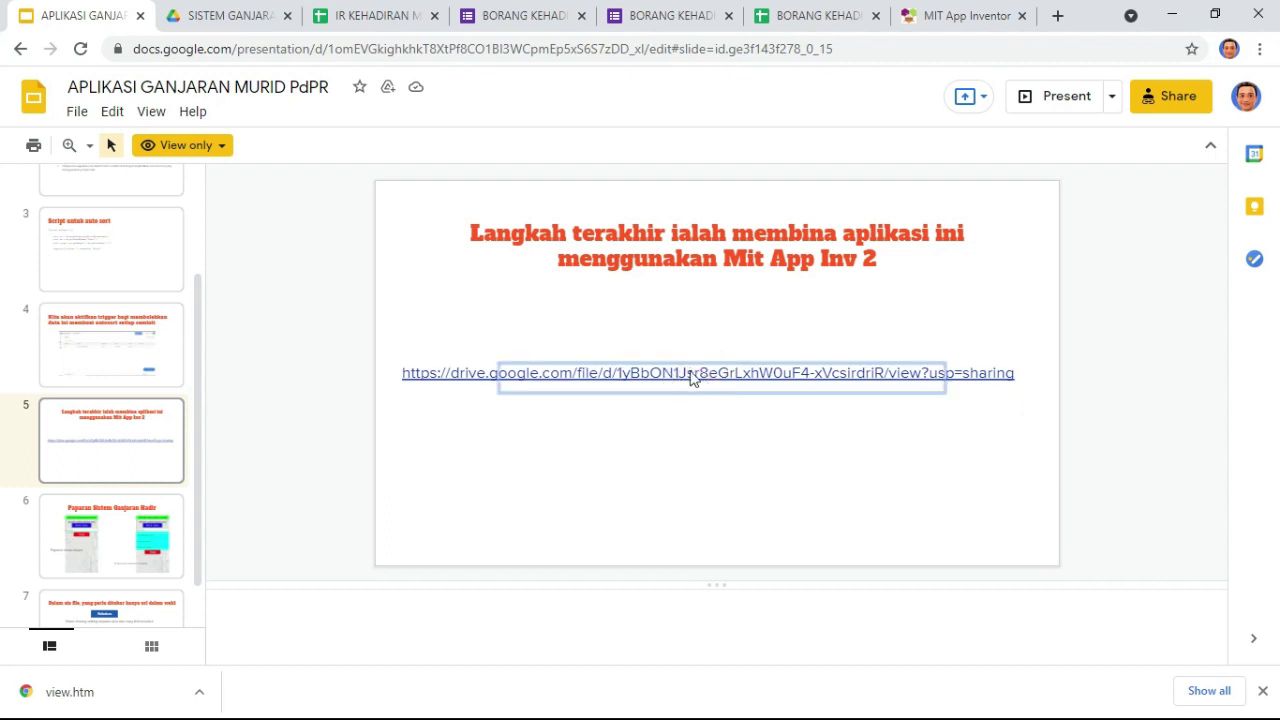
pyautogui.click(1016, 376)
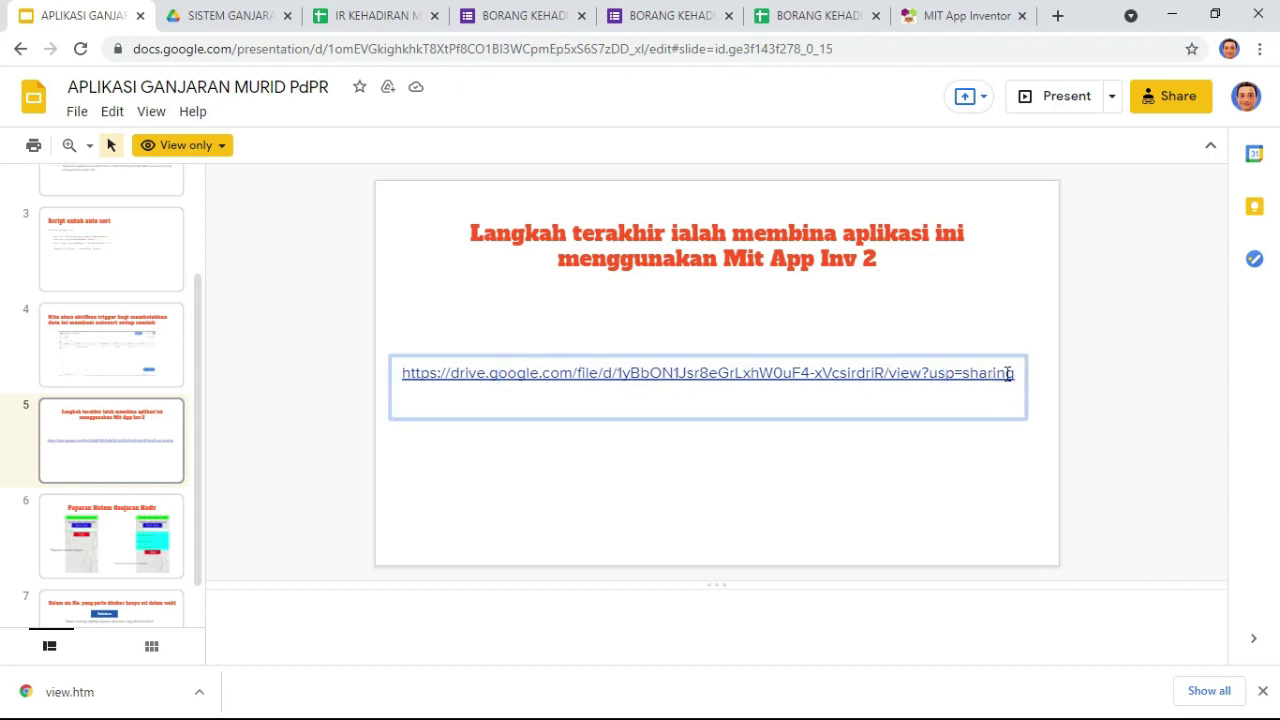
pyautogui.moveTo(1015, 376); pyautogui.dragTo(406, 349)
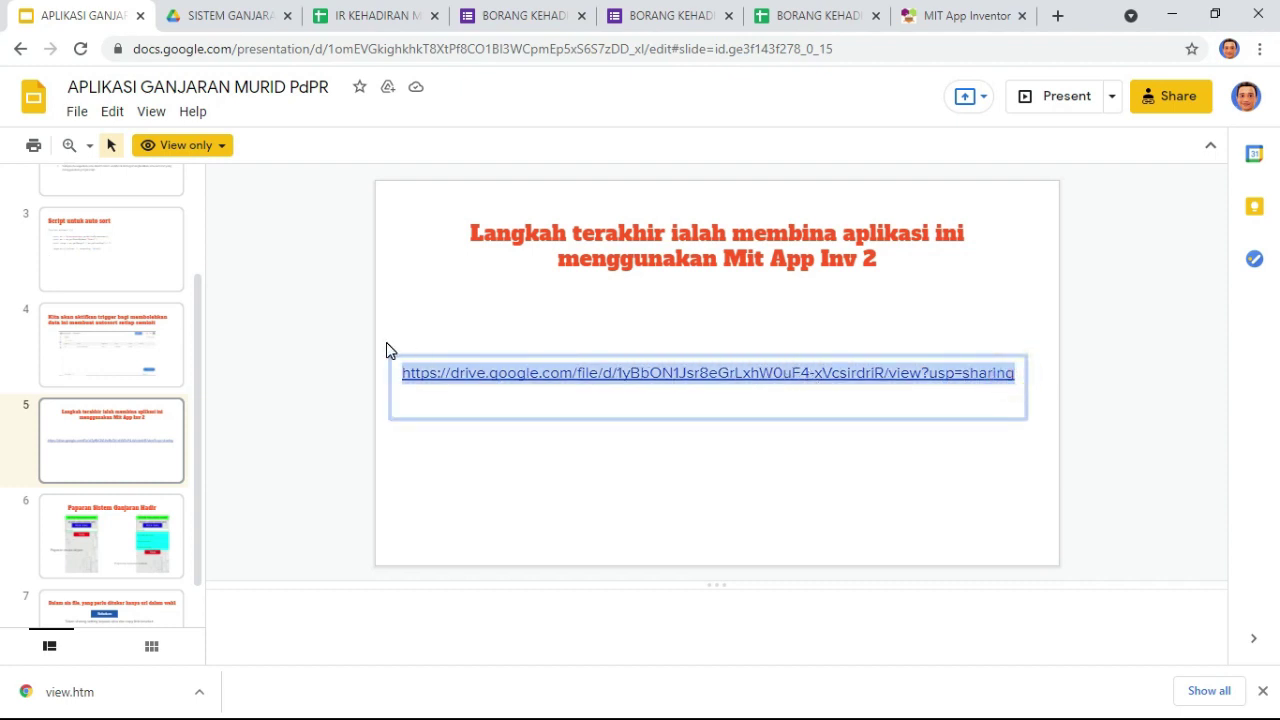
pyautogui.click(1056, 20)
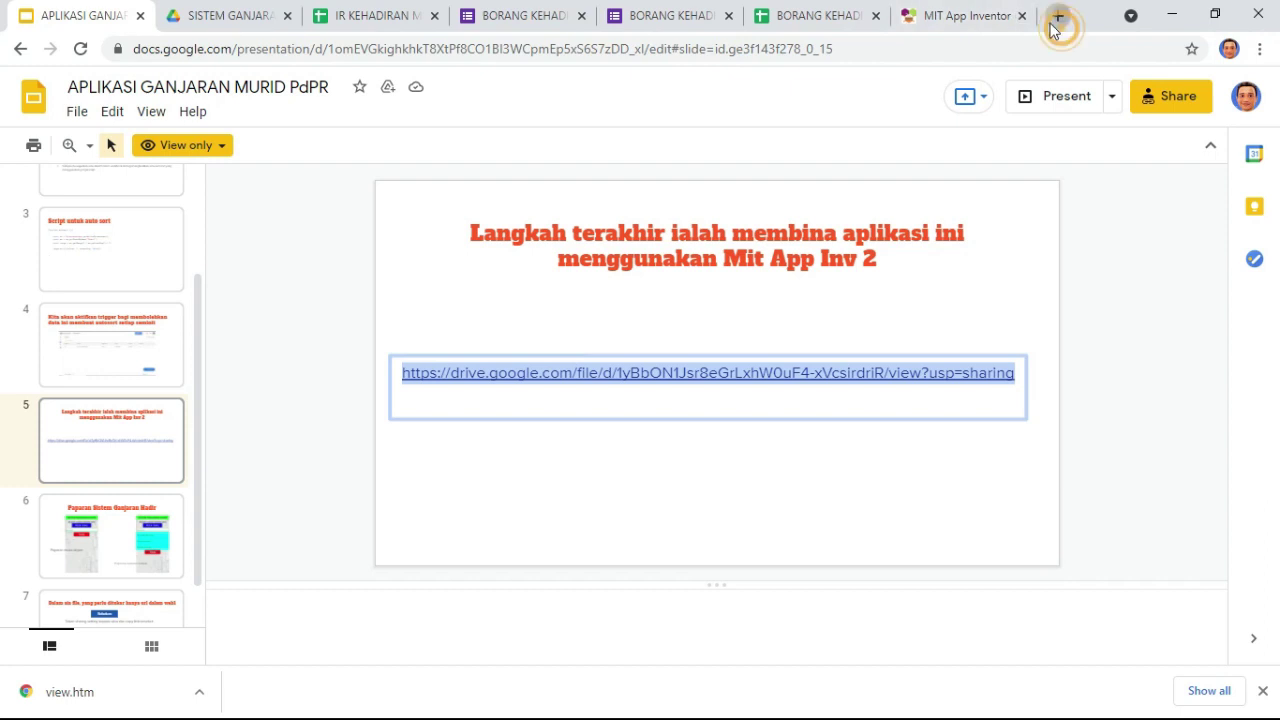
pyautogui.hotkey('ctrl', 'v')
pyautogui.press('Return')
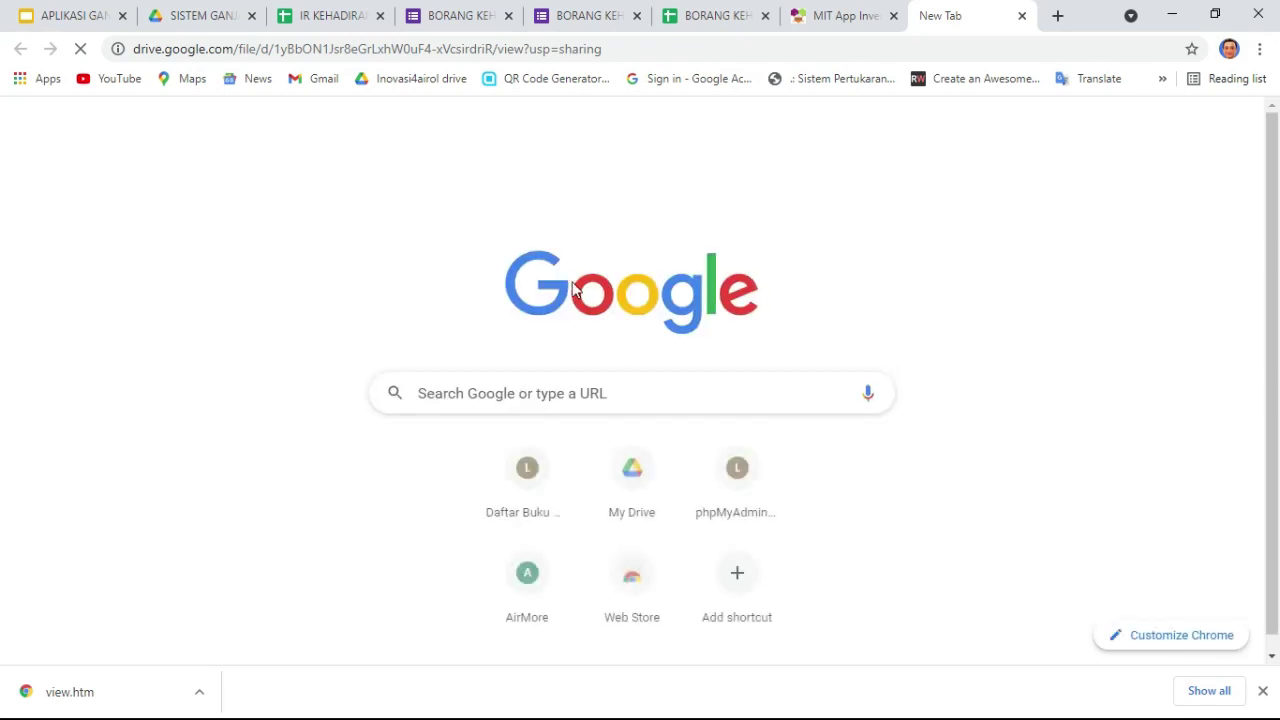
pyautogui.click(622, 46)
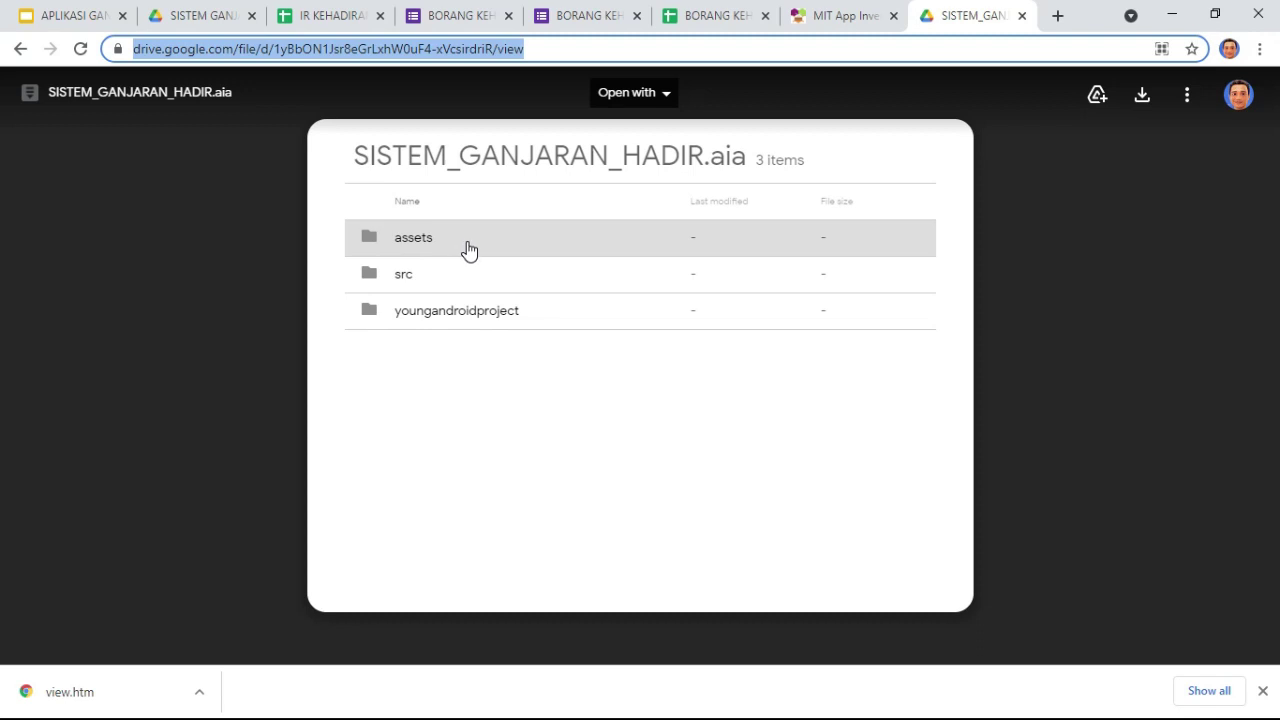
pyautogui.click(465, 243)
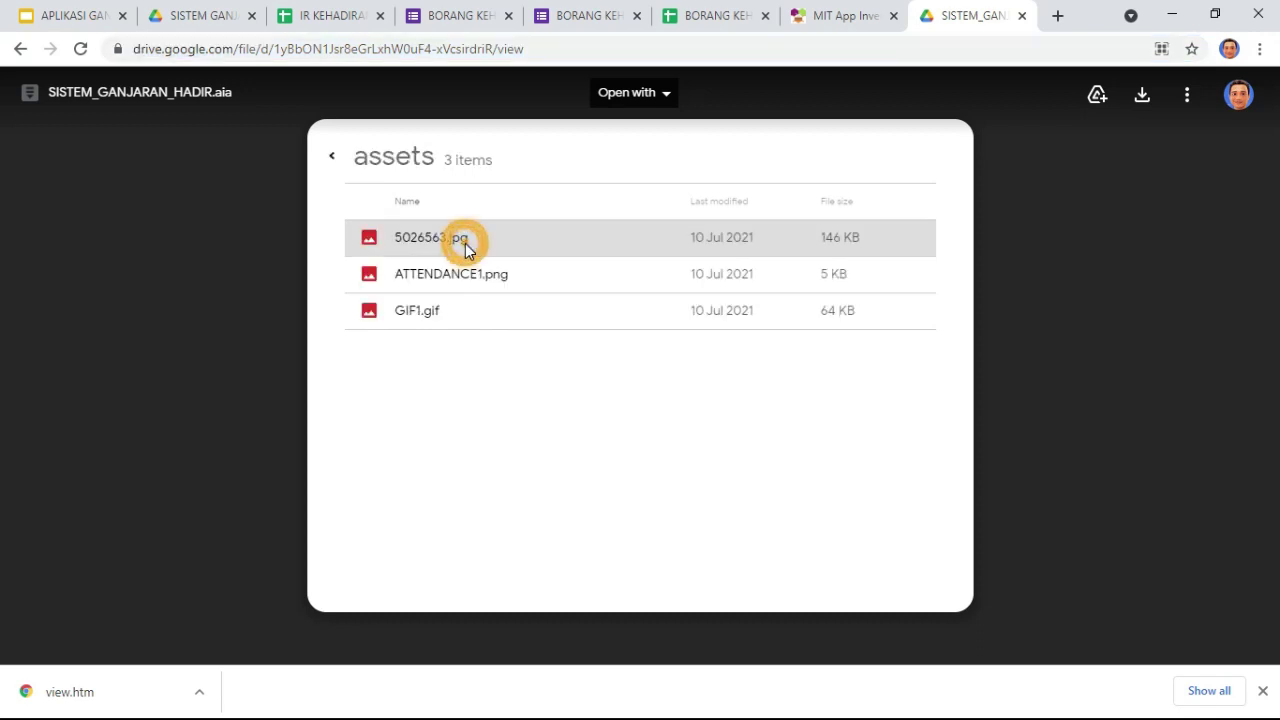
pyautogui.click(331, 158)
pyautogui.click(441, 273)
pyautogui.click(410, 235)
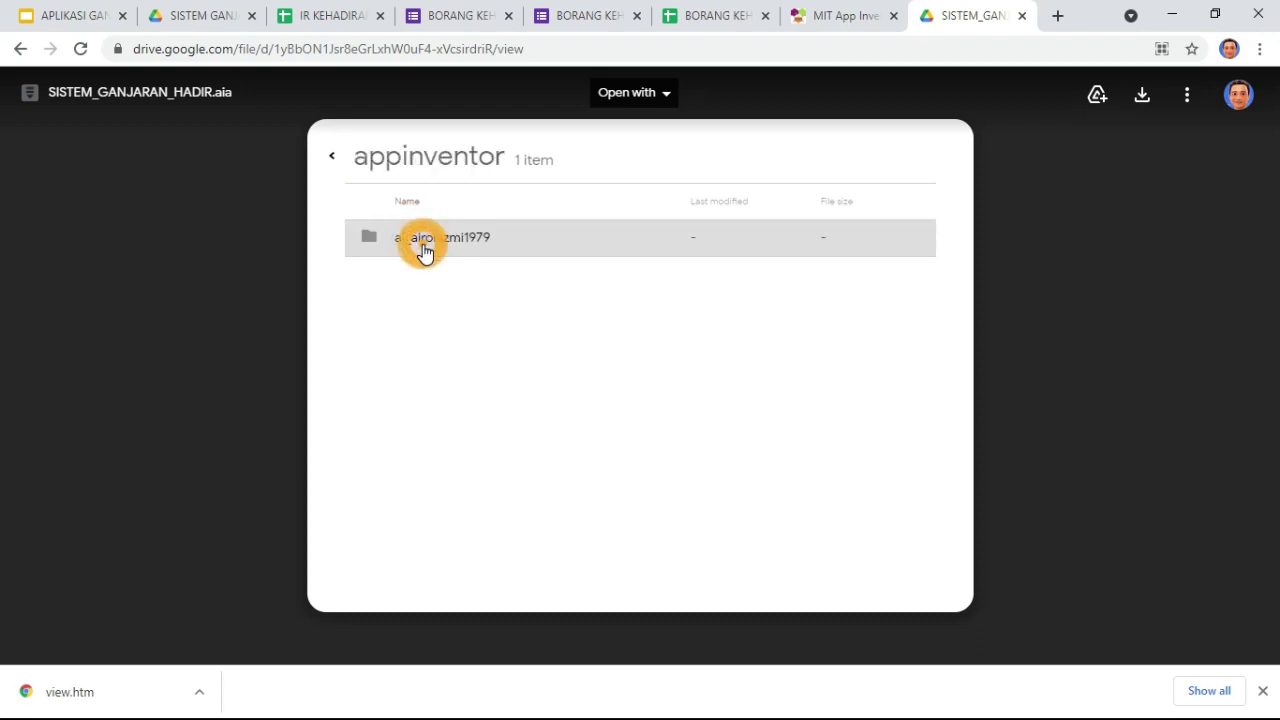
pyautogui.click(334, 158)
pyautogui.click(334, 157)
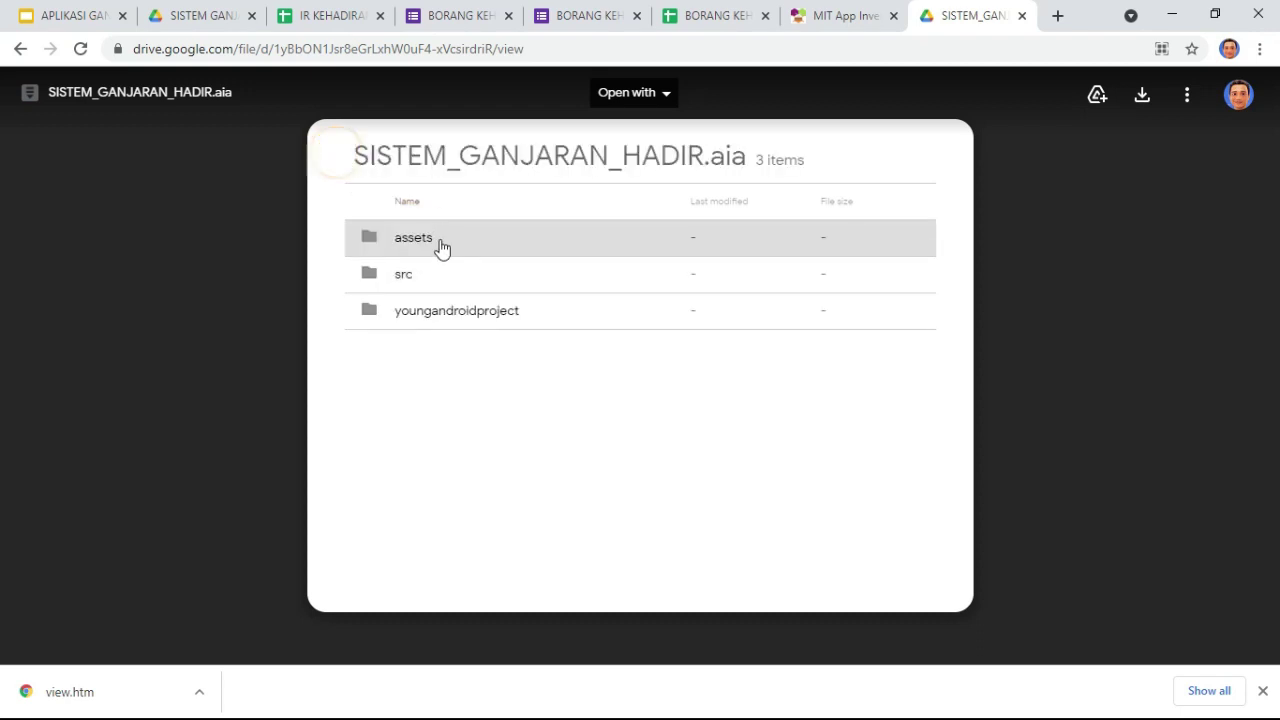
pyautogui.click(444, 312)
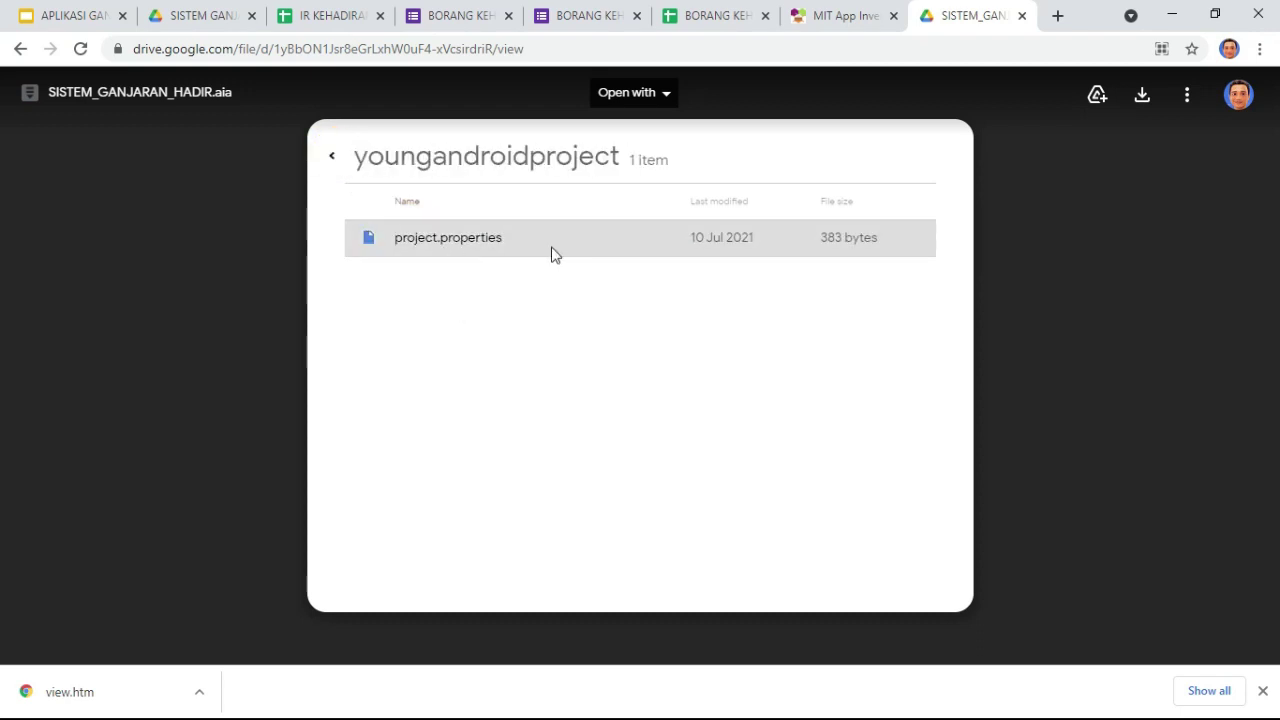
pyautogui.click(329, 160)
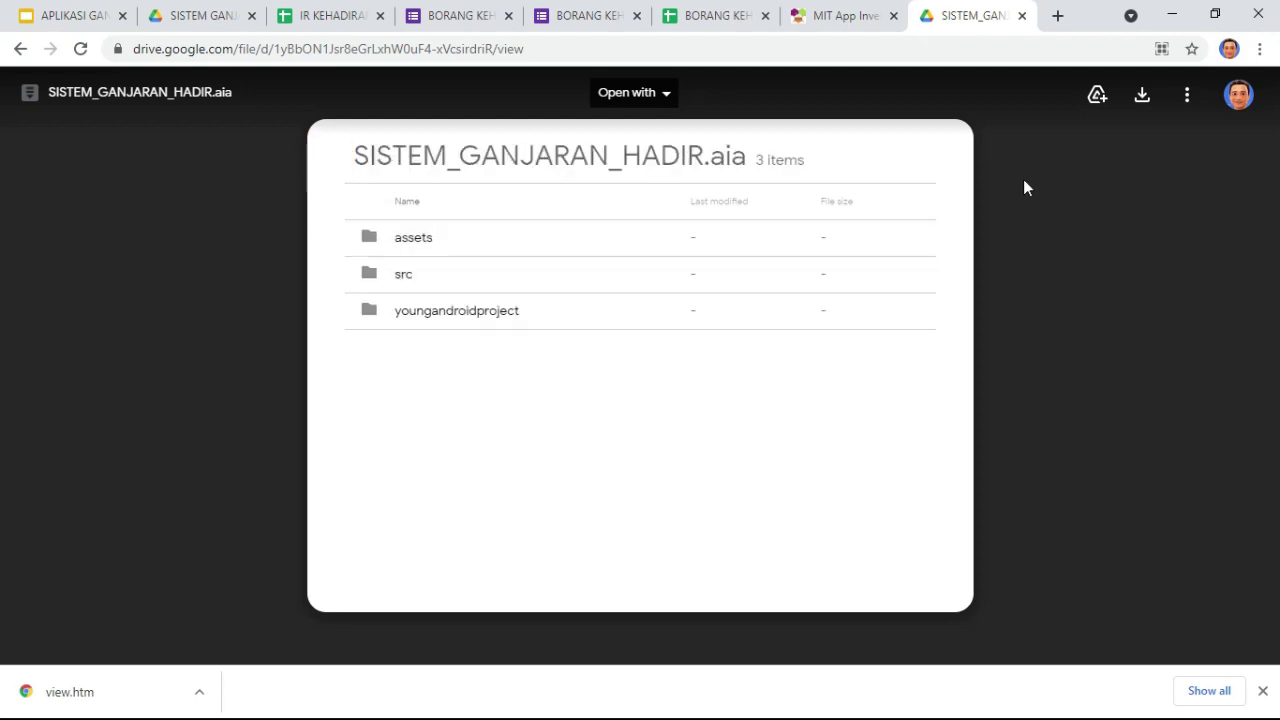
pyautogui.click(20, 48)
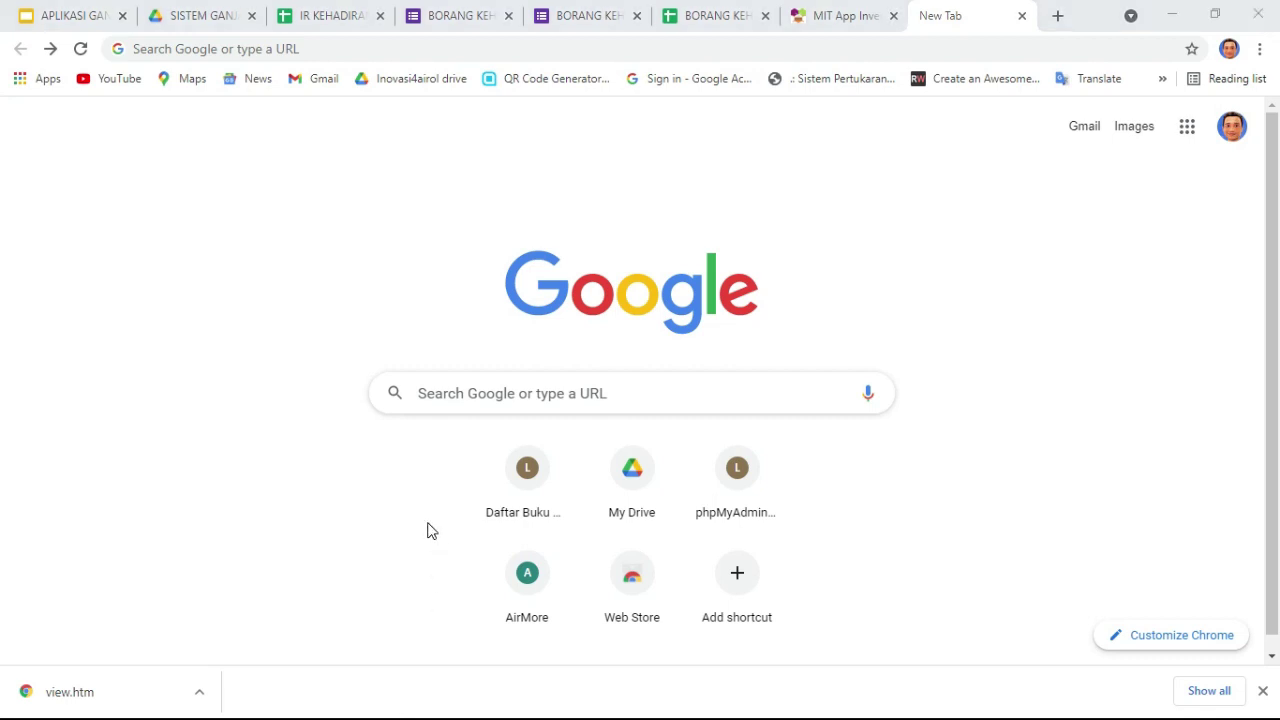
# Step: Bring the SISTEM GANJARAN HADIR MURID Drive folder tab to the front
pyautogui.hotkey('alt', 'Tab')
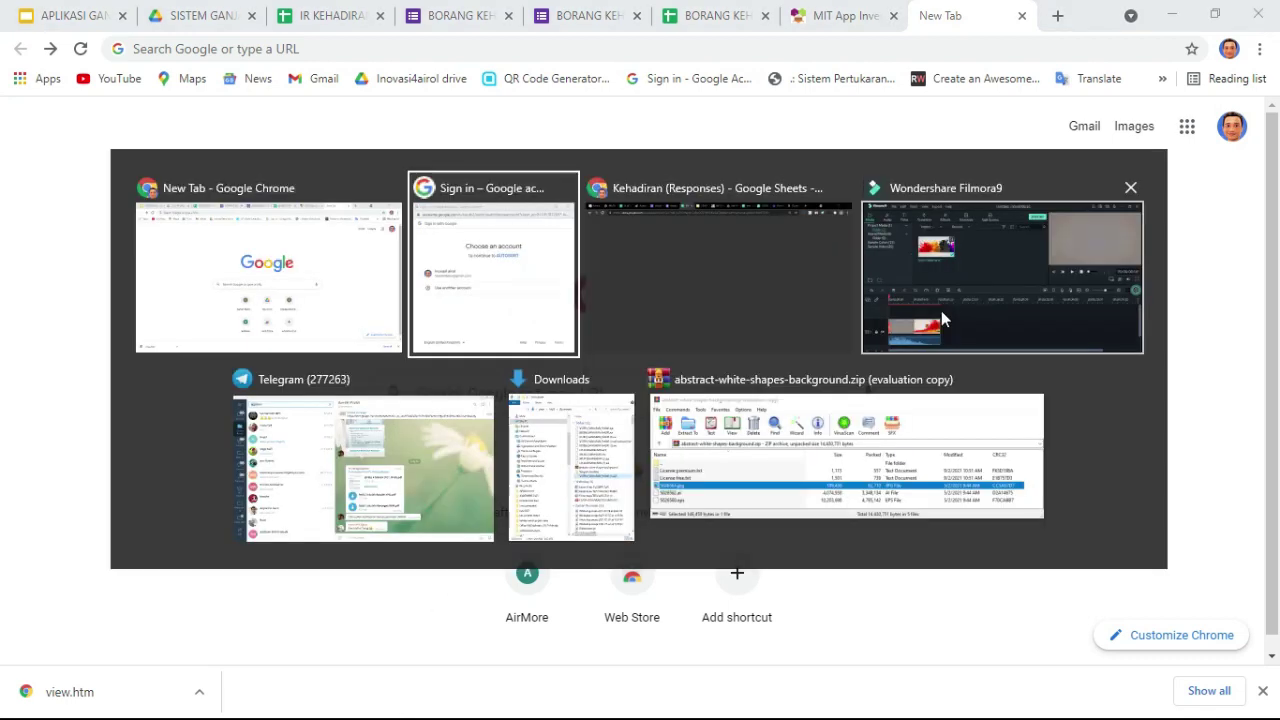
pyautogui.click(562, 450)
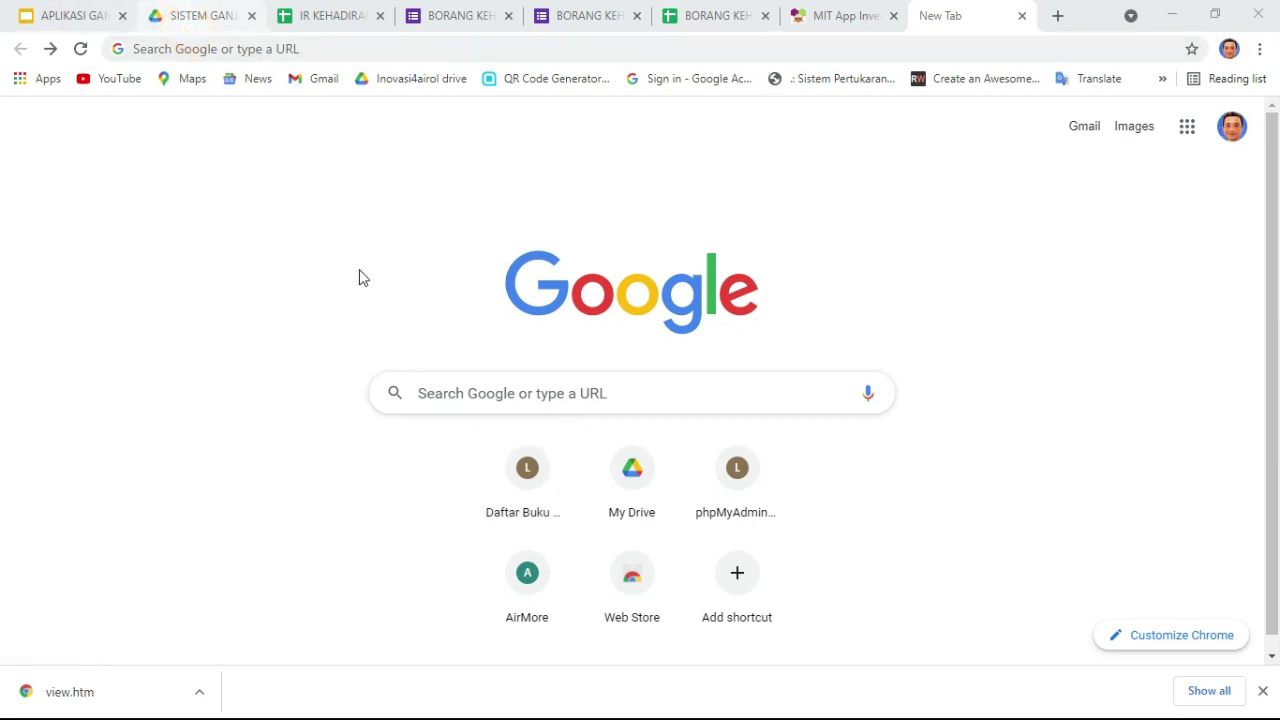
pyautogui.click(200, 16)
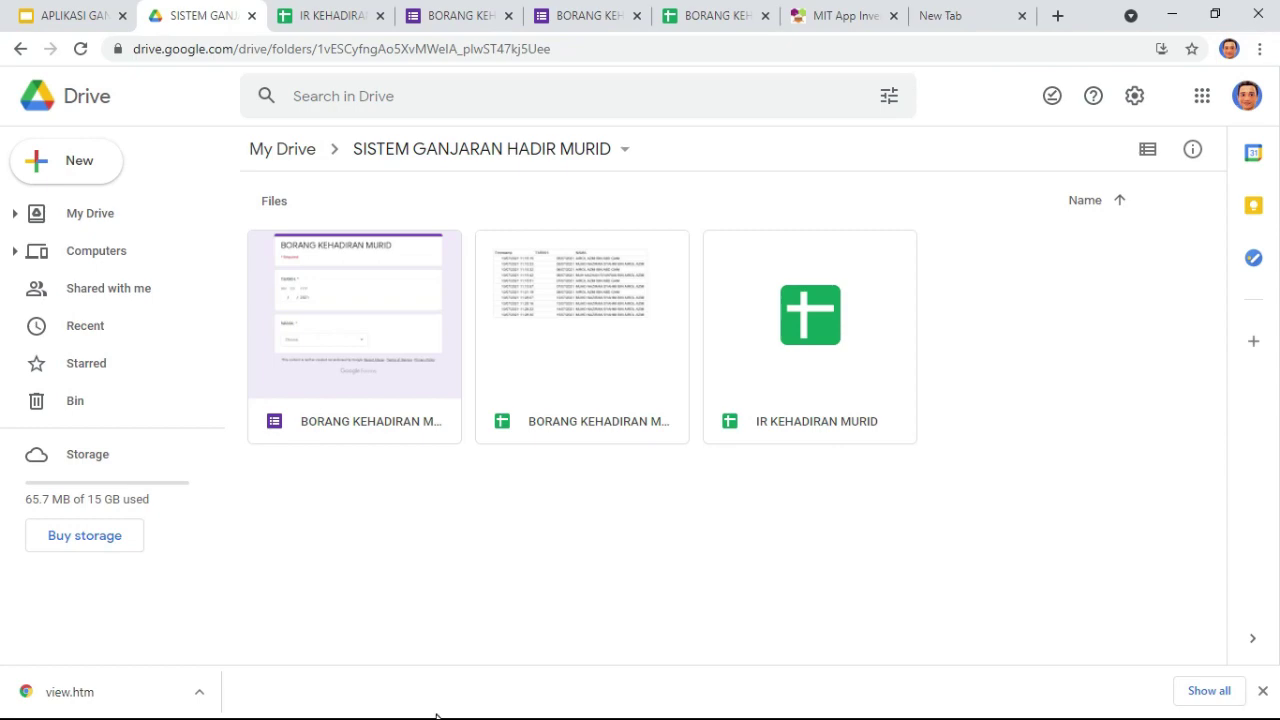
# Step: Drag SISTEM_GANJARAN_HADIR.aia from Downloads onto the Drive folder to upload it
pyautogui.hotkey('alt', 'Tab')
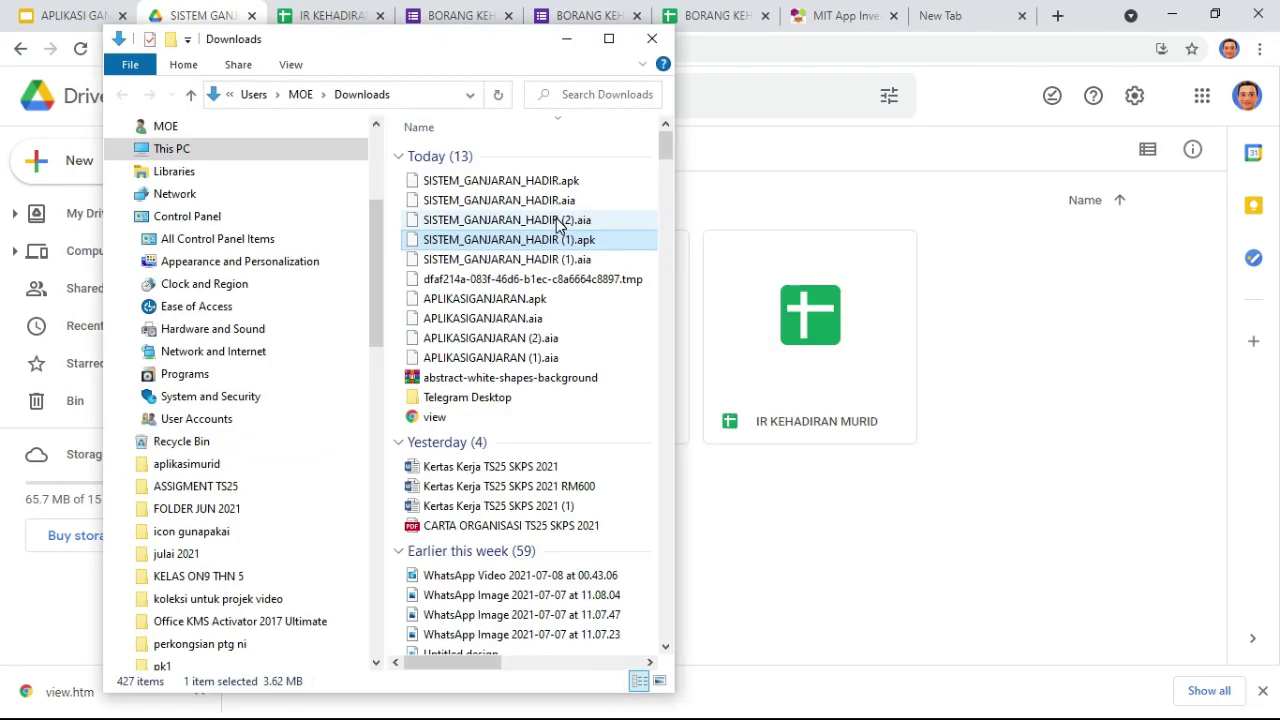
pyautogui.click(557, 222)
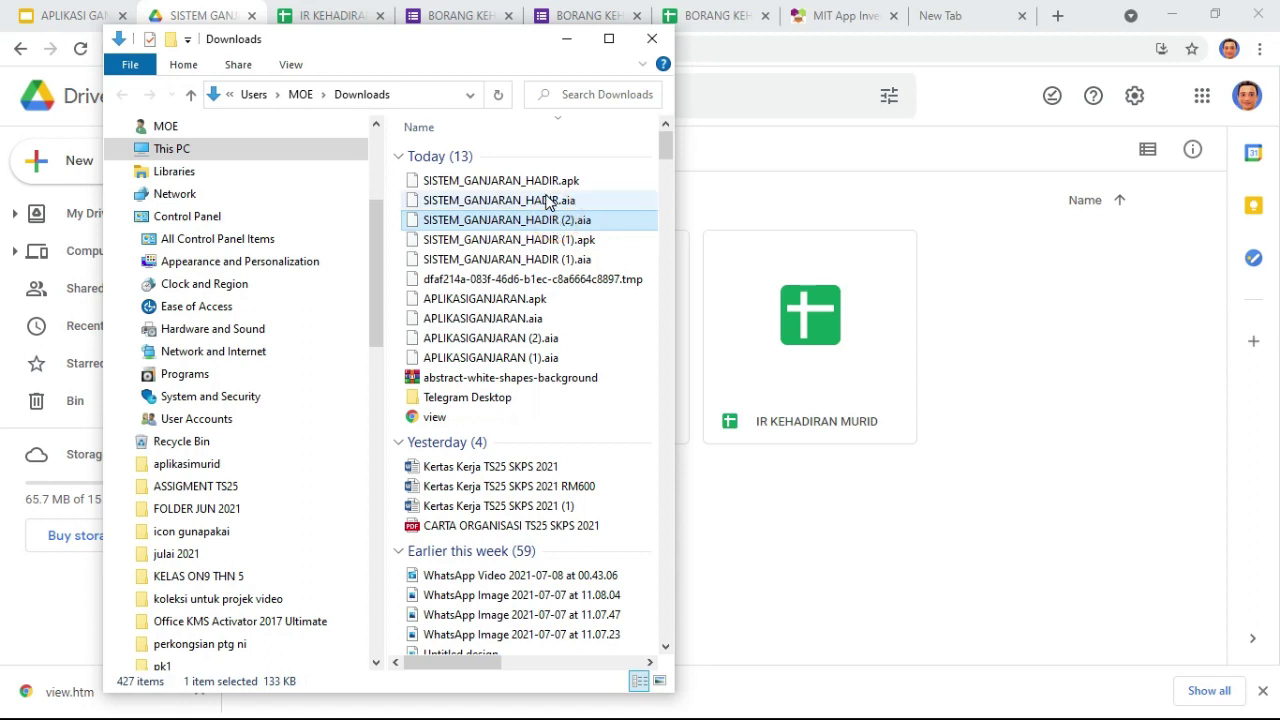
pyautogui.click(557, 220)
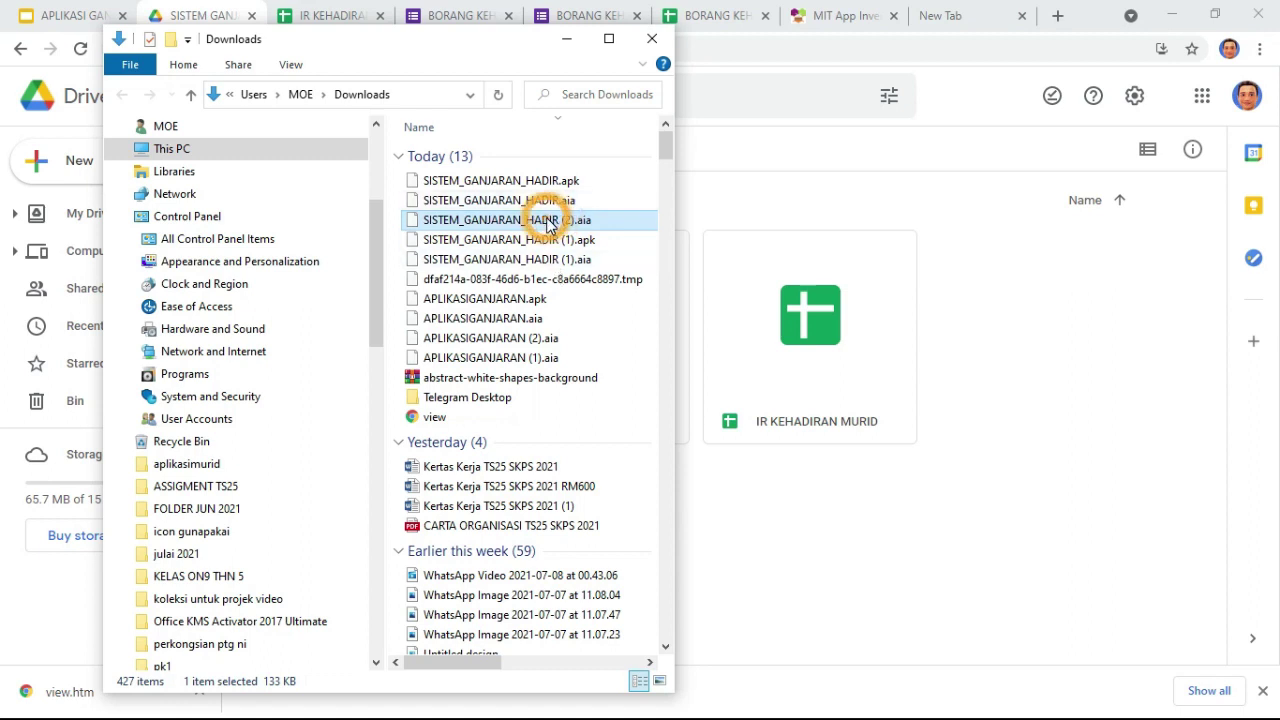
pyautogui.click(540, 200)
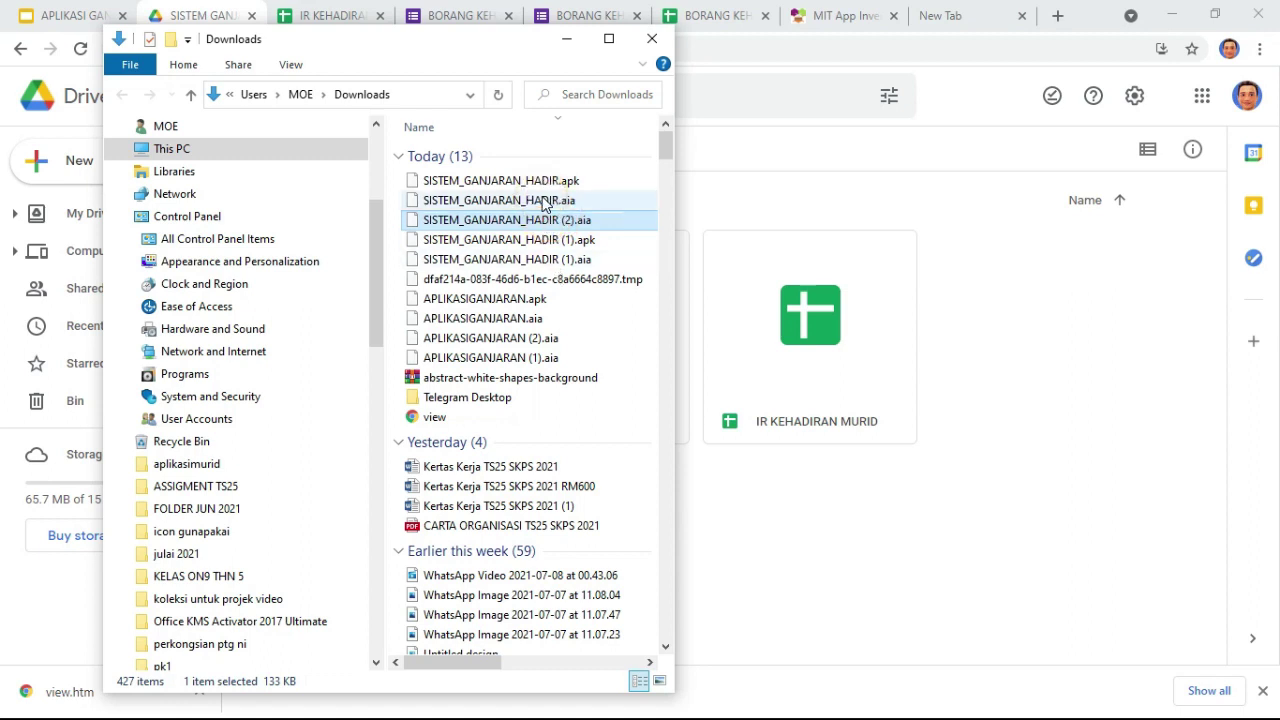
pyautogui.click(540, 202)
pyautogui.moveTo(540, 202); pyautogui.dragTo(1026, 390)
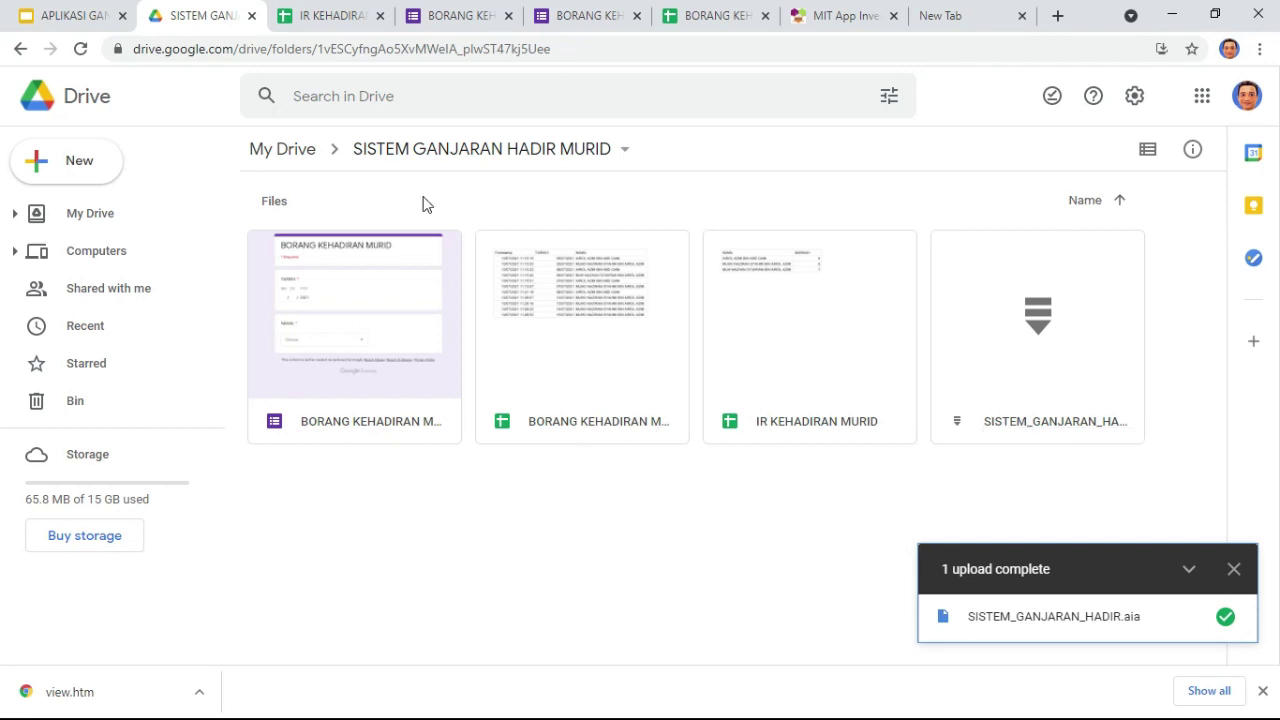
# Step: Dismiss the upload notice and select the uploaded SISTEM_GANJARAN_HADIR.aia file
pyautogui.click(962, 356)
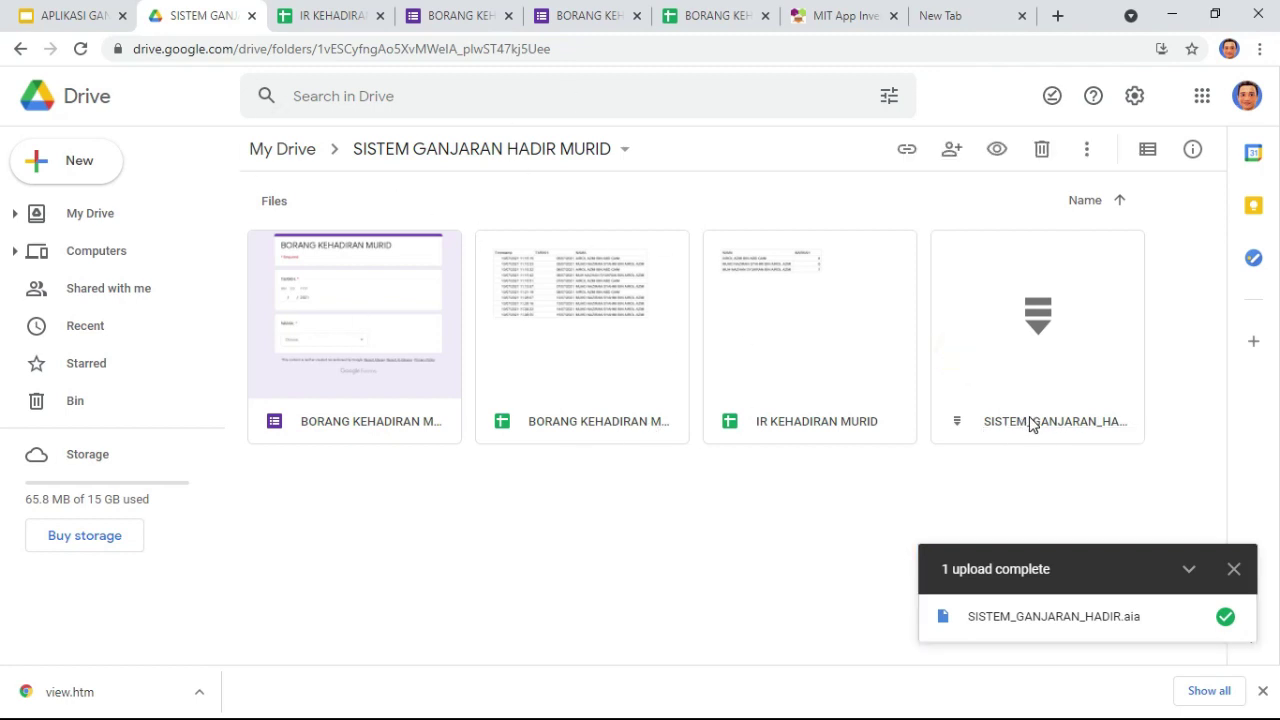
pyautogui.click(1234, 569)
pyautogui.click(1046, 423)
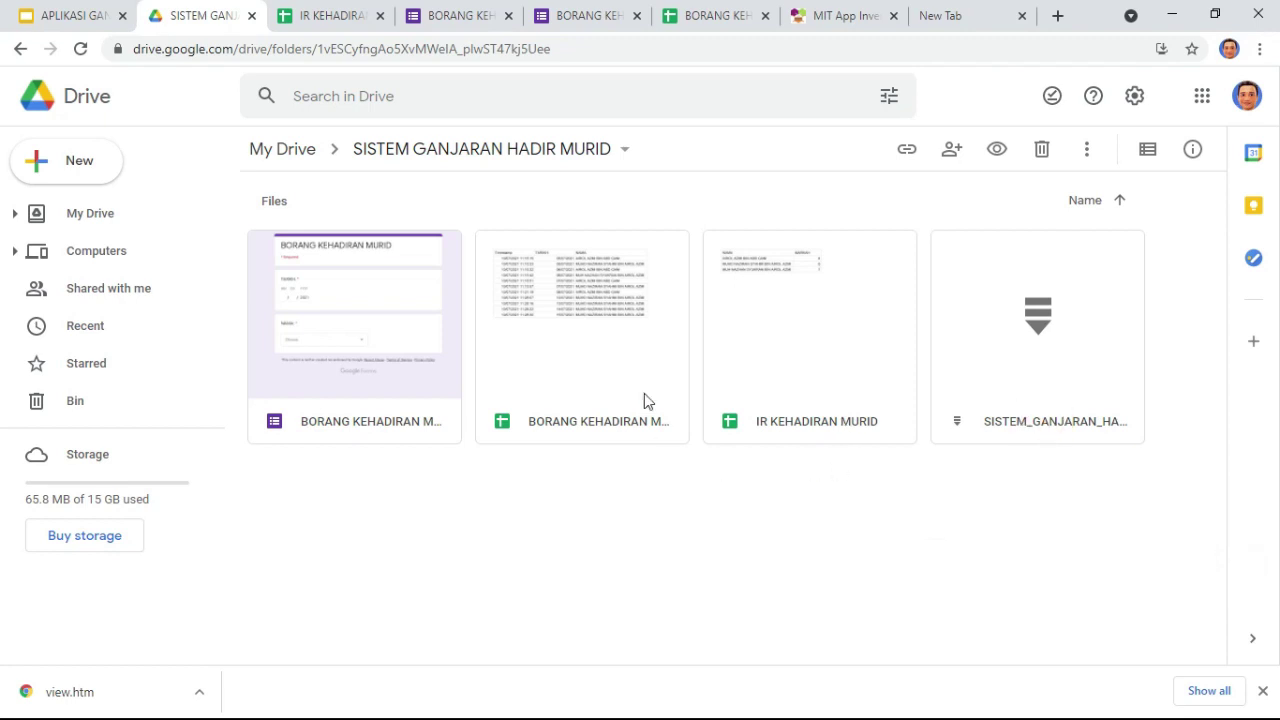
# Step: Set folder sharing to Anyone with the link, copy the link, and return to Slides
pyautogui.click(621, 149)
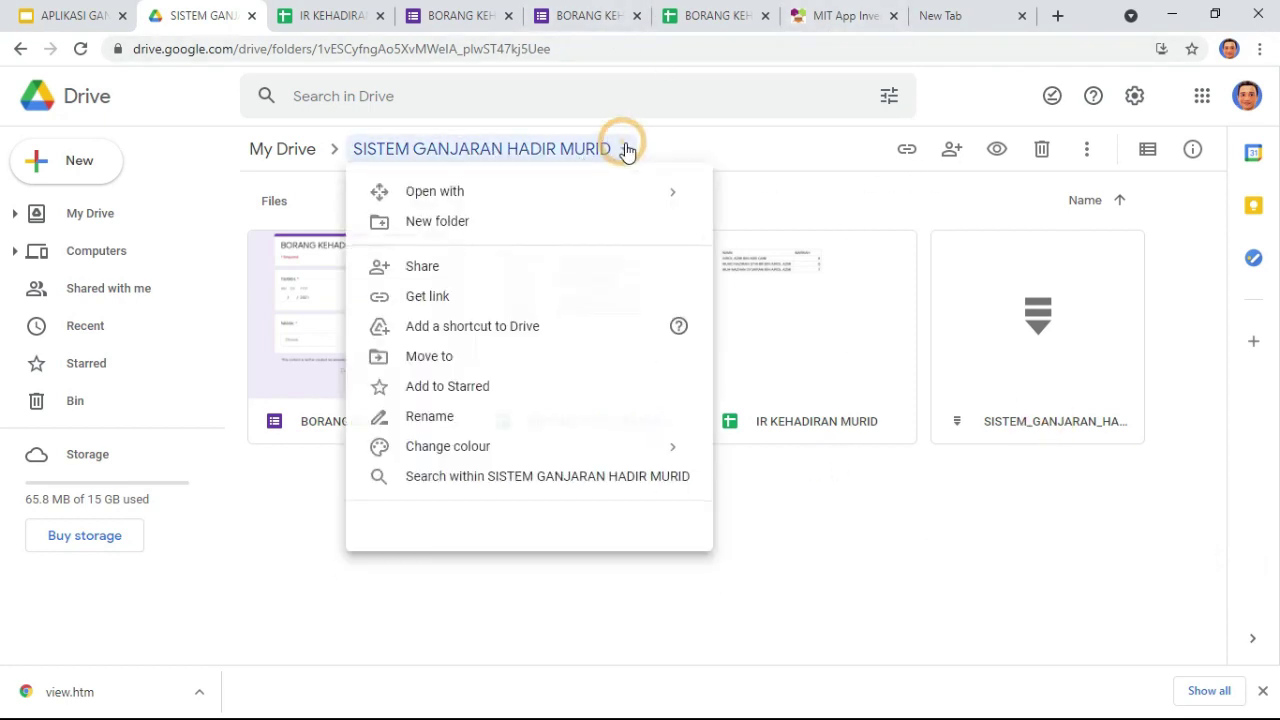
pyautogui.click(546, 304)
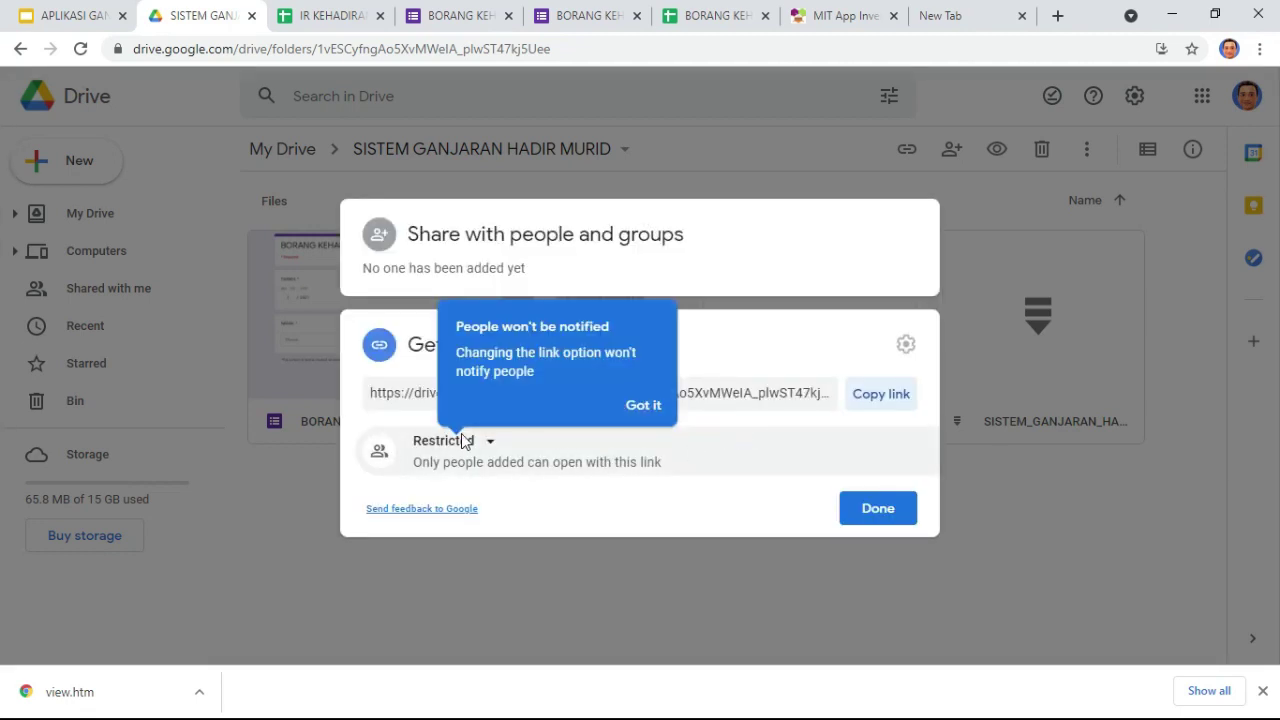
pyautogui.click(470, 441)
pyautogui.click(533, 531)
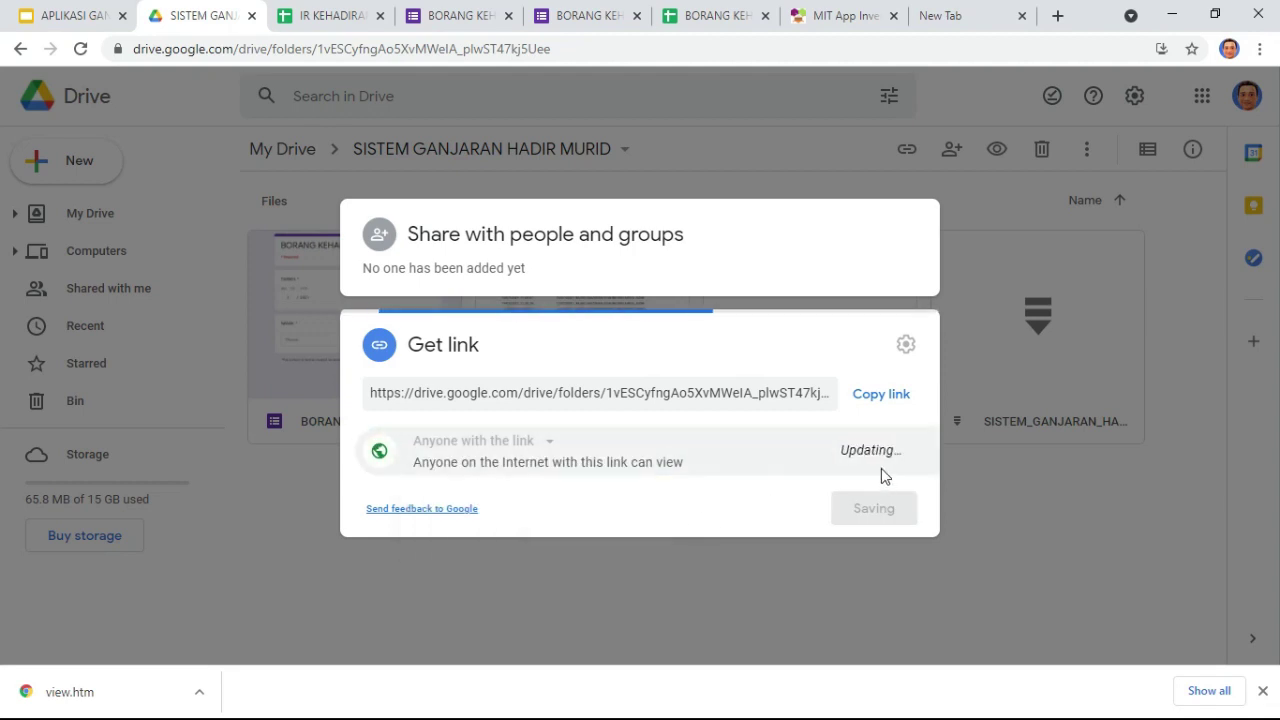
pyautogui.click(880, 395)
pyautogui.click(872, 506)
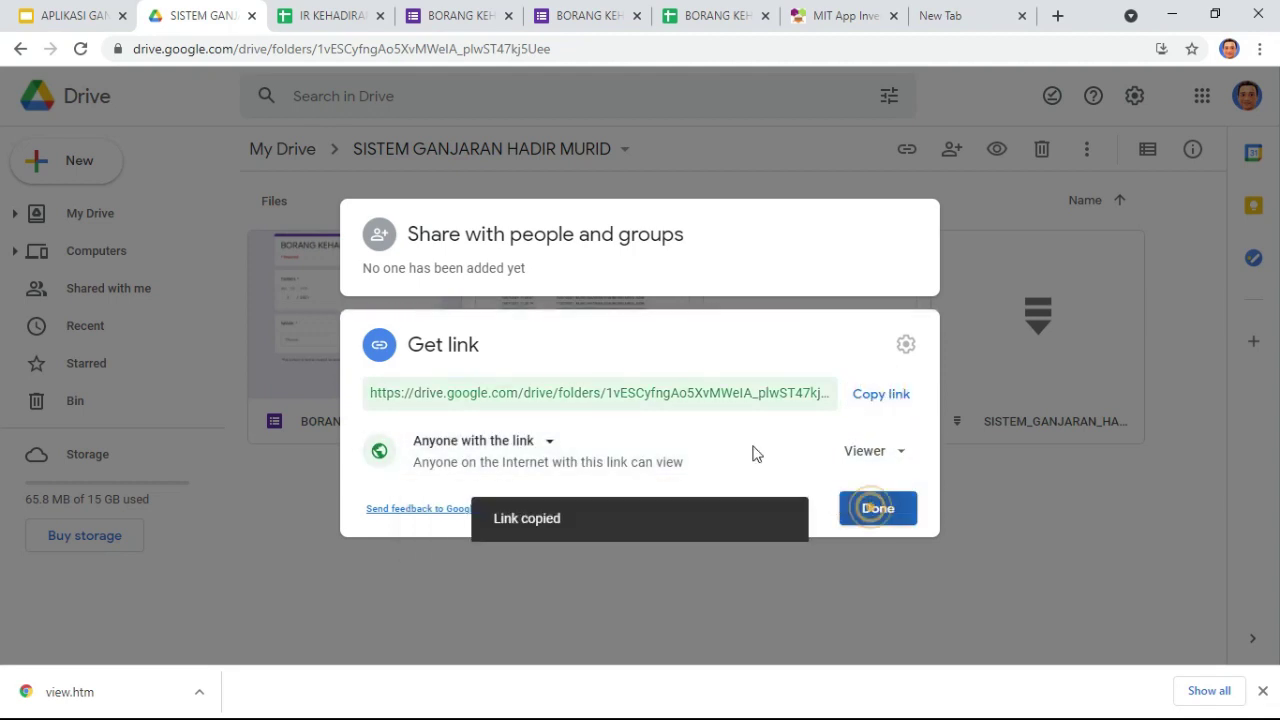
pyautogui.hotkey('ctrl', '1')
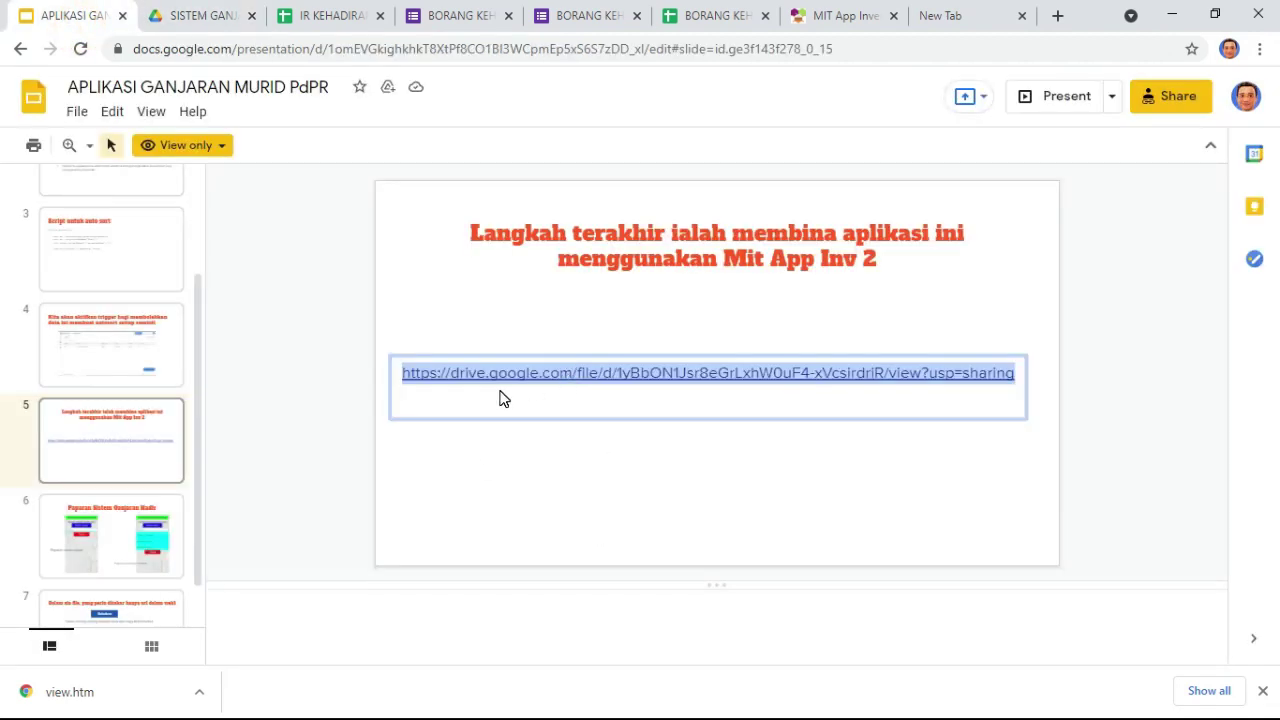